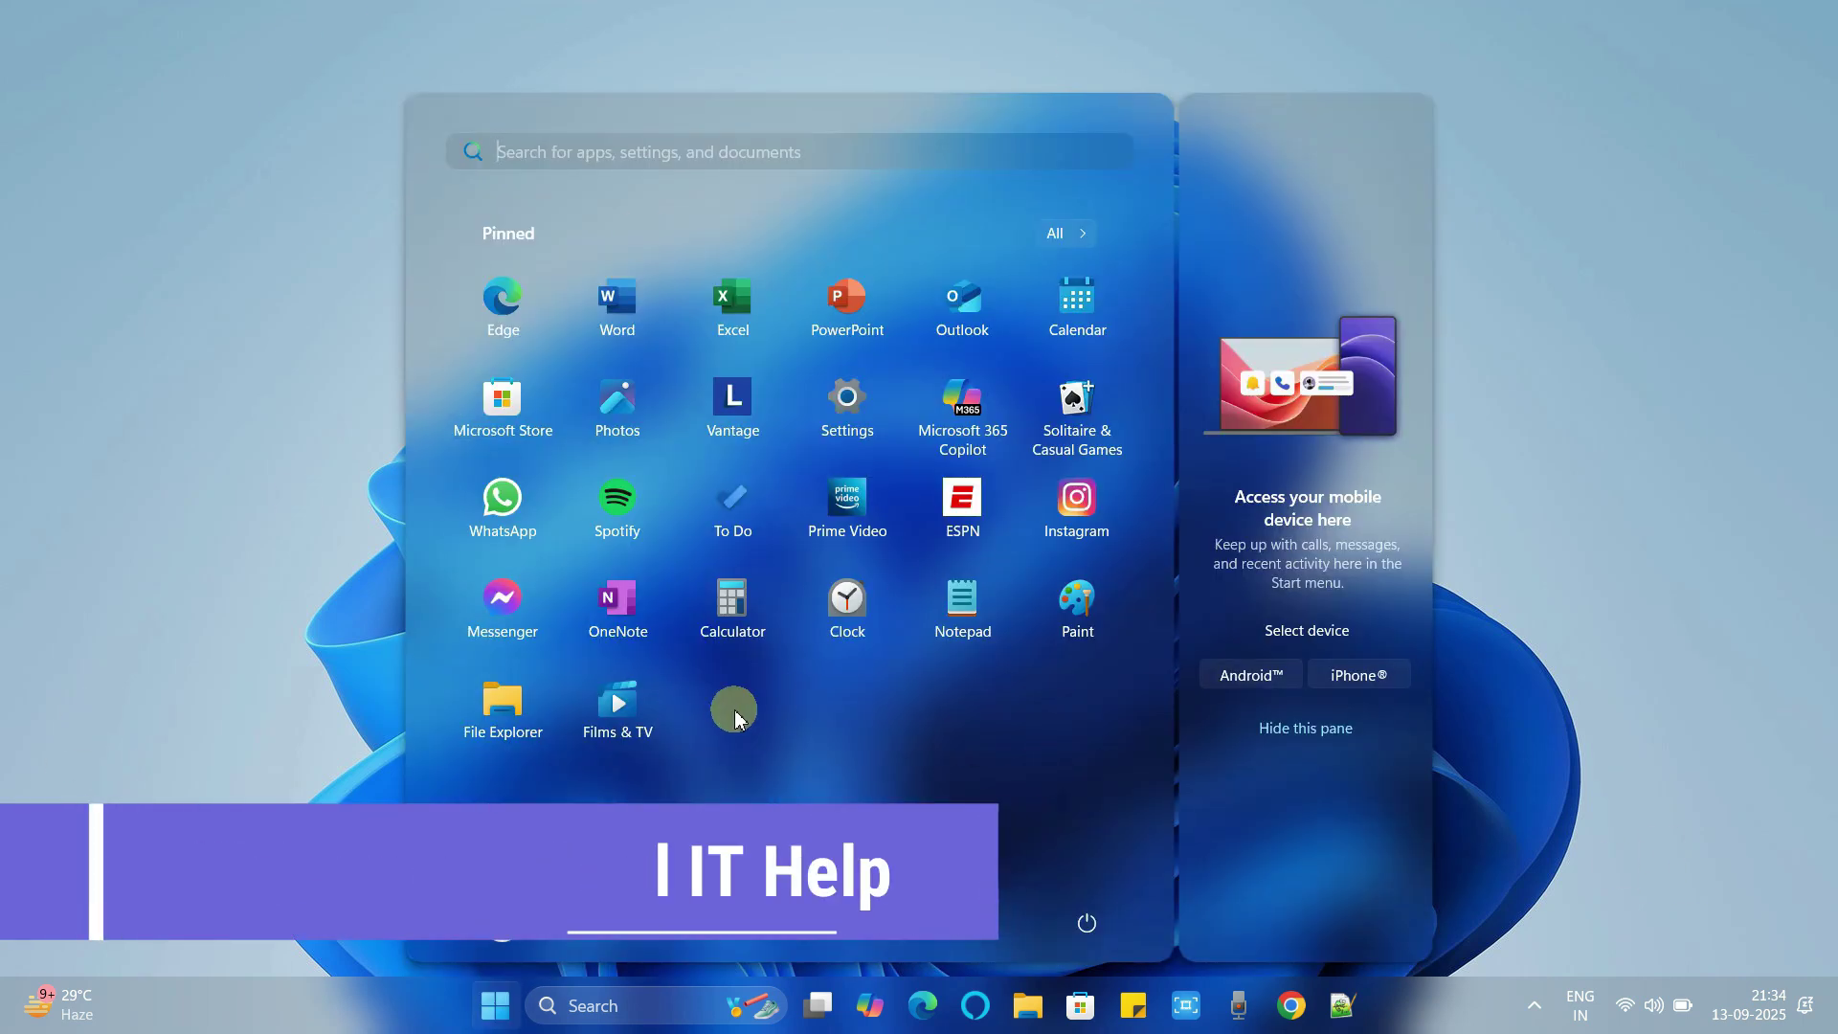
# - Open the notifications and calendar panel, then dismiss it
pyautogui.click(1383, 1013)
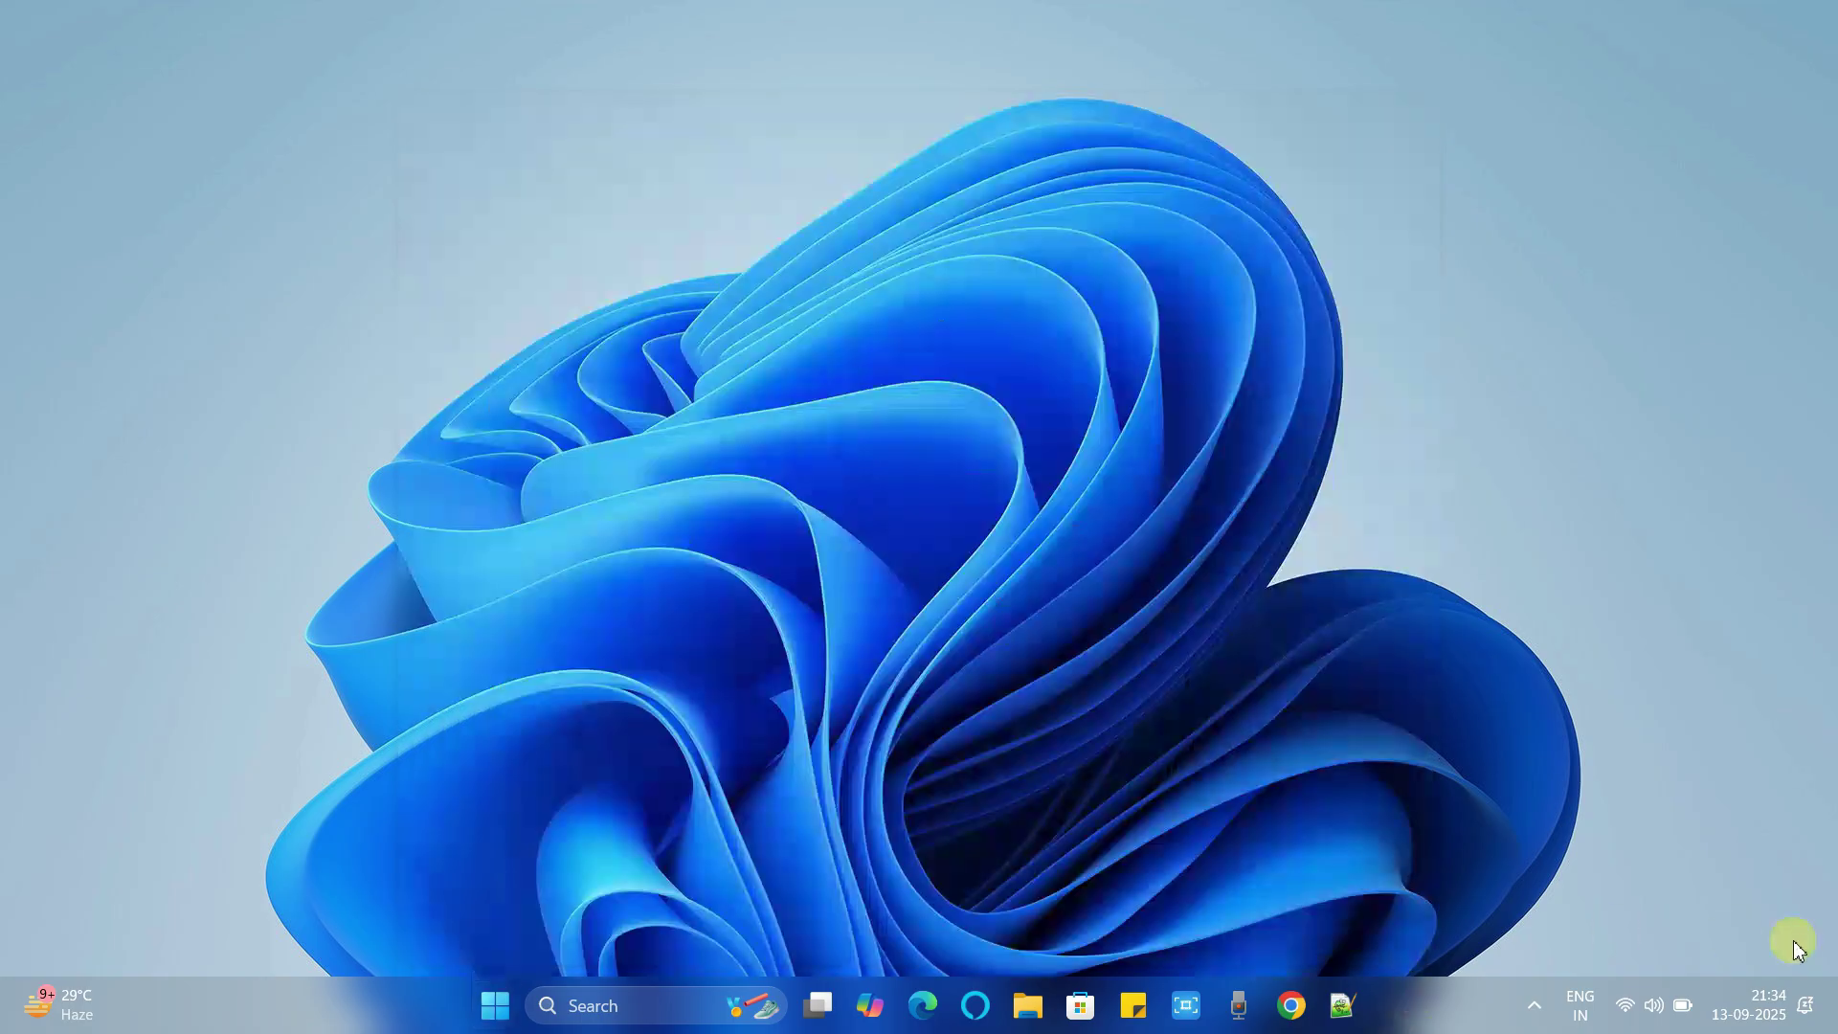
pyautogui.click(1794, 1008)
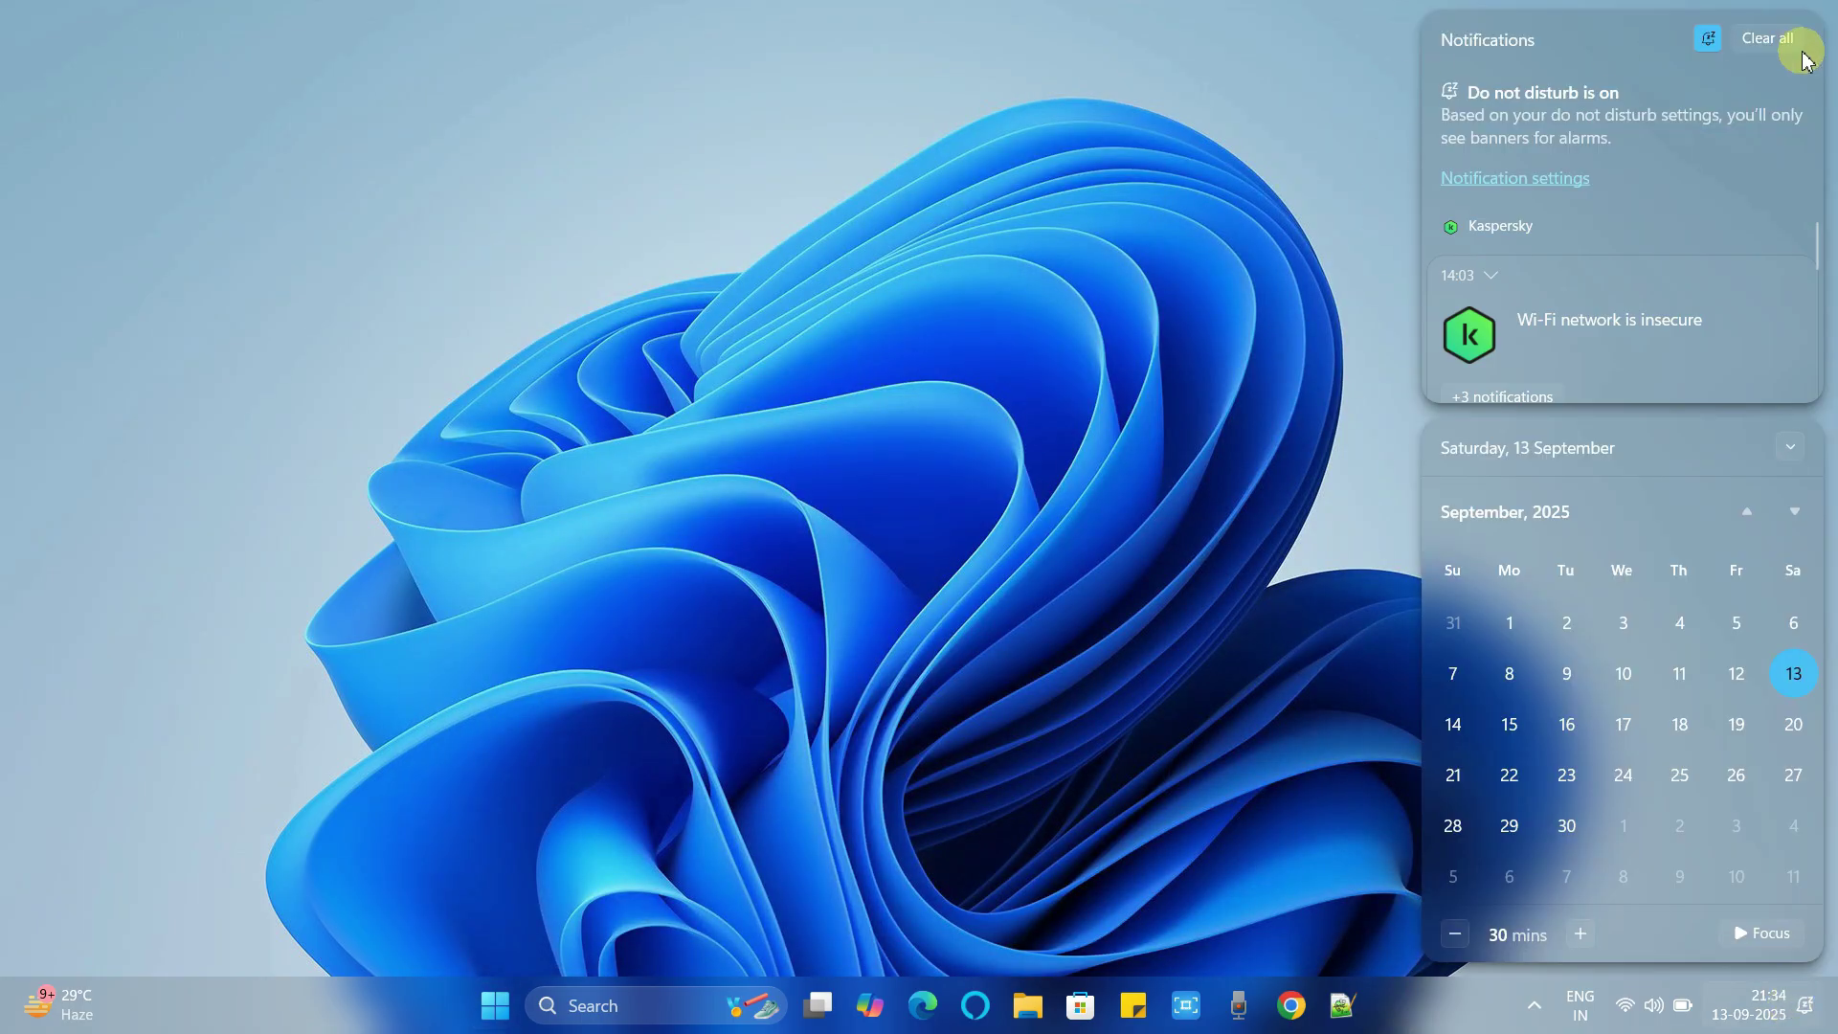
pyautogui.click(1076, 498)
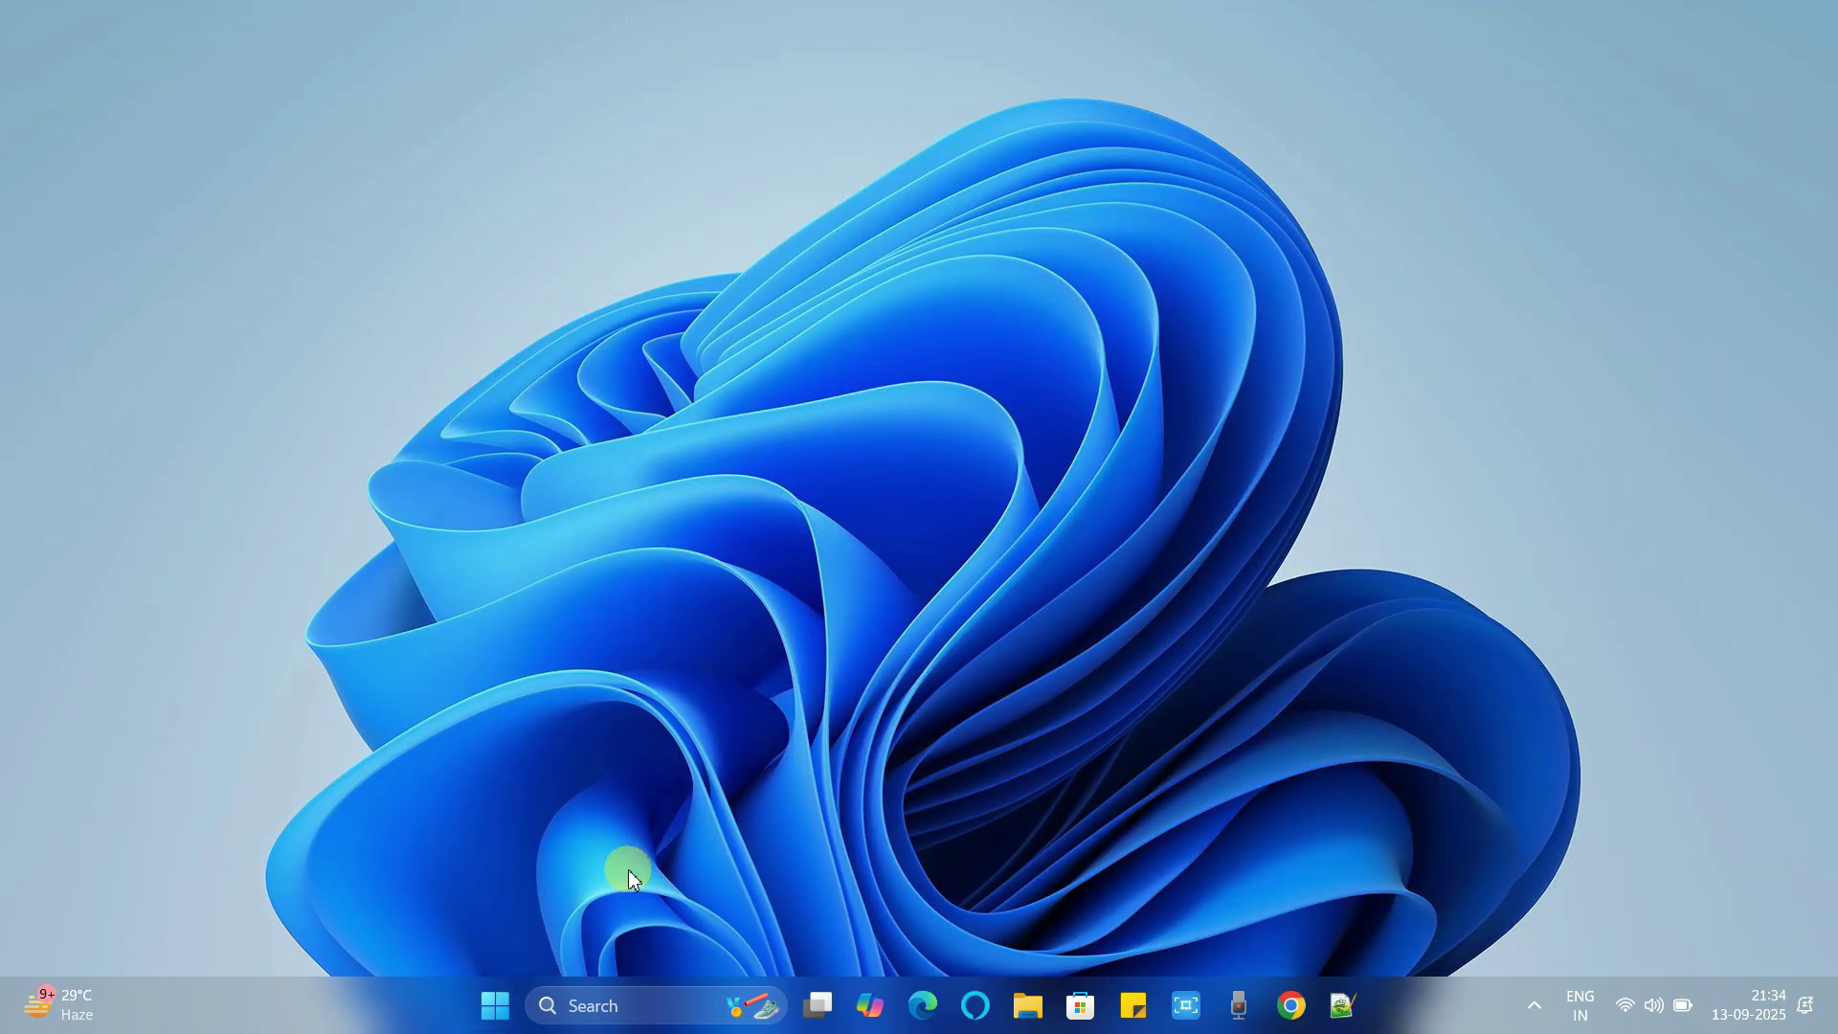
# - Search for and launch Paint, make its window taller, move it left, then close it
pyautogui.click(602, 1000)
pyautogui.write('paint')
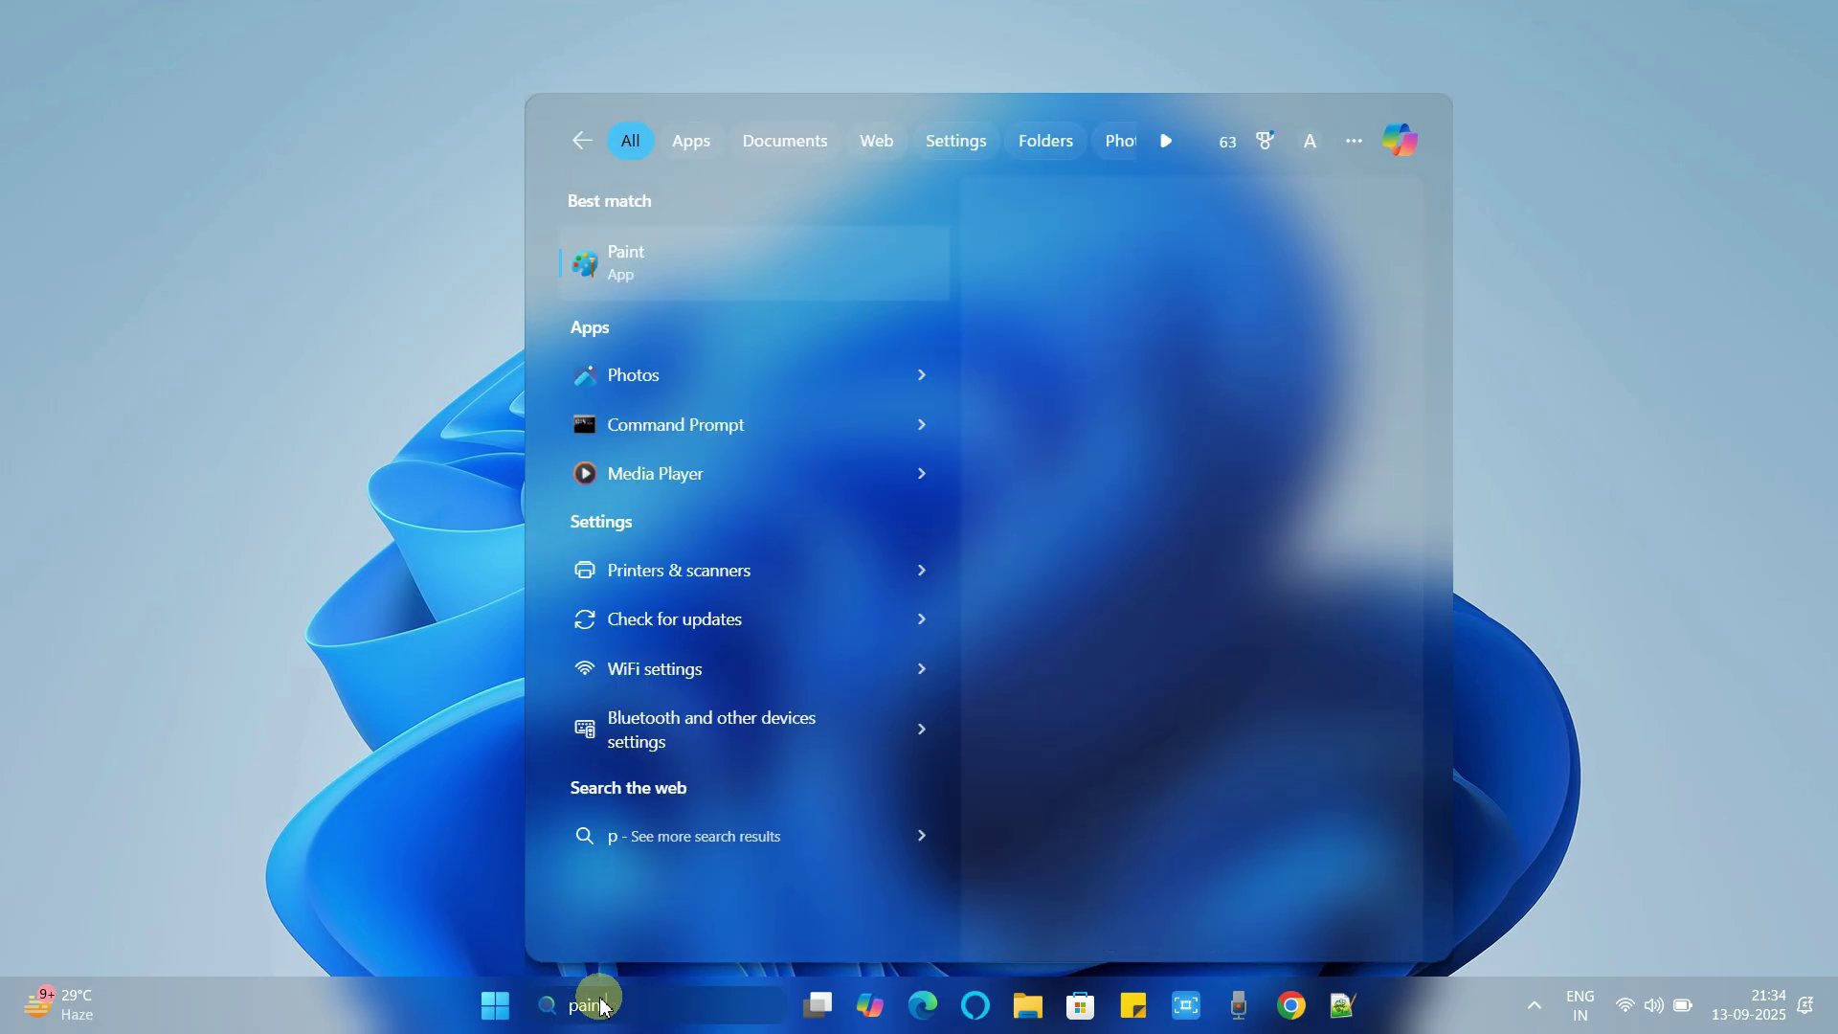
pyautogui.click(582, 249)
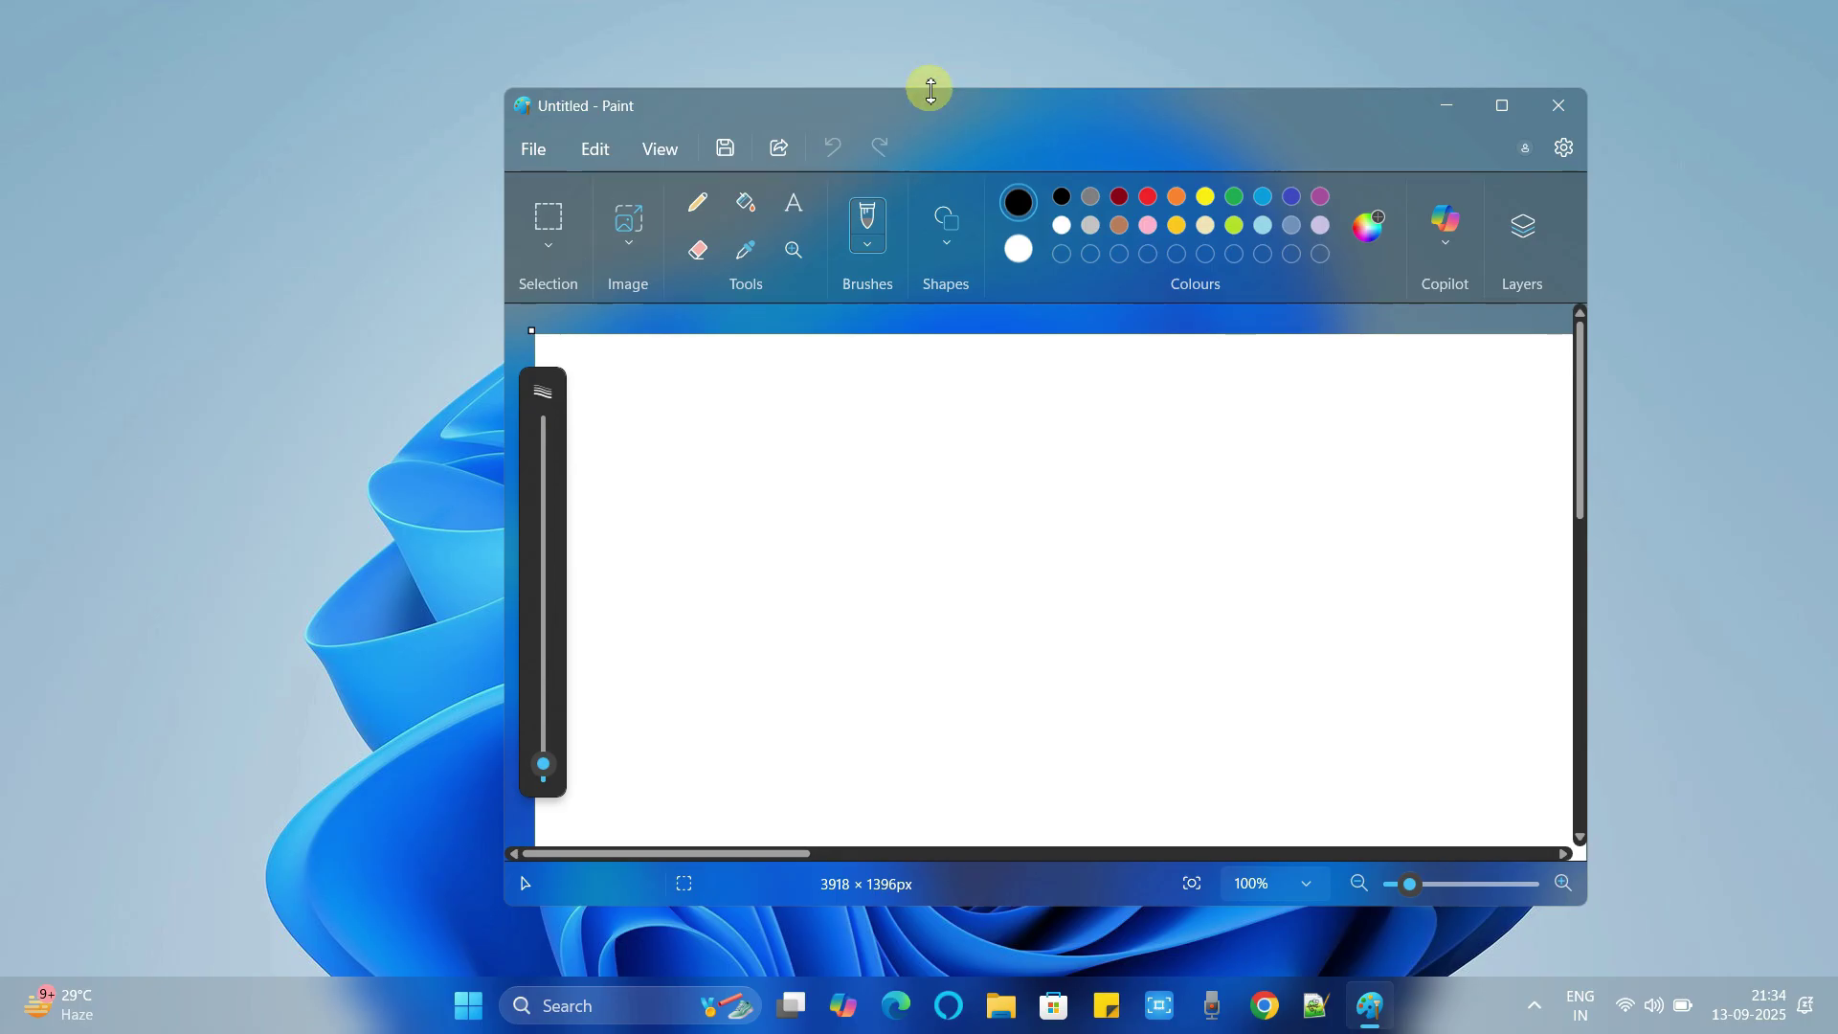
pyautogui.moveTo(891, 89); pyautogui.dragTo(747, 57)
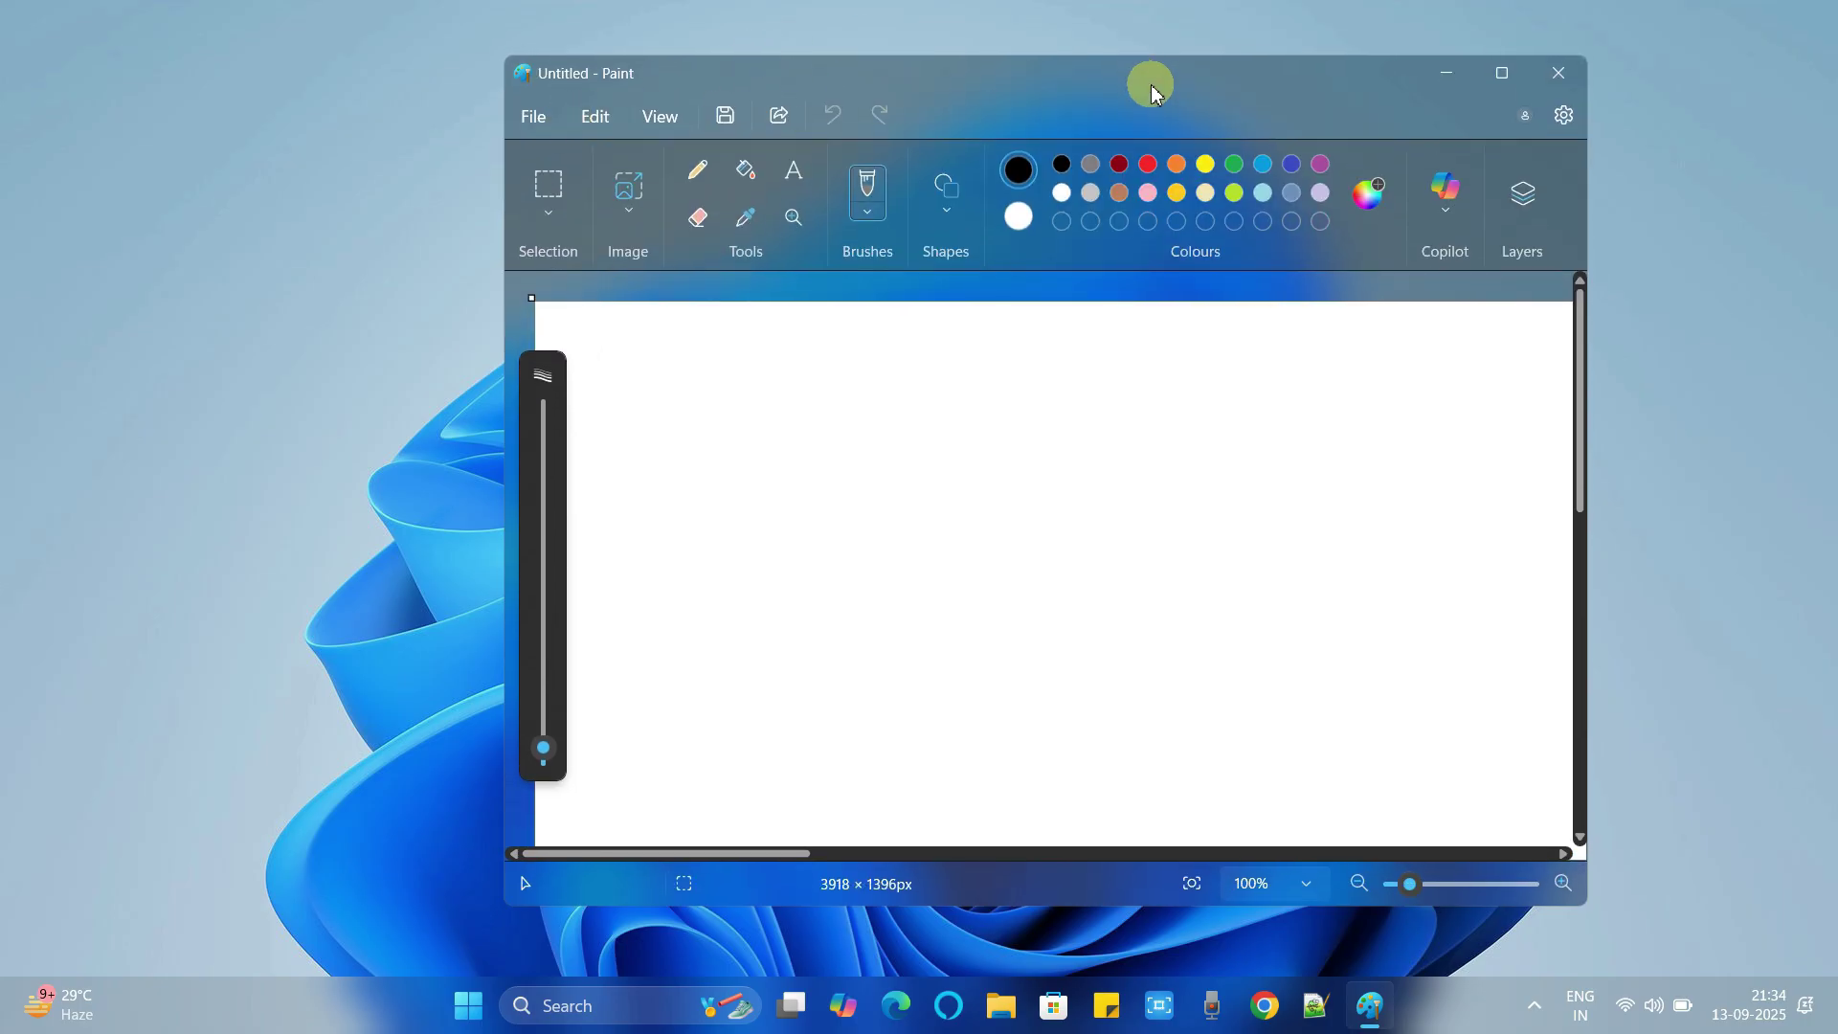
pyautogui.moveTo(1158, 78)
pyautogui.mouseDown()
pyautogui.moveTo(787, 156)
pyautogui.moveTo(846, 114)
pyautogui.moveTo(993, 135)
pyautogui.moveTo(991, 112)
pyautogui.mouseUp()
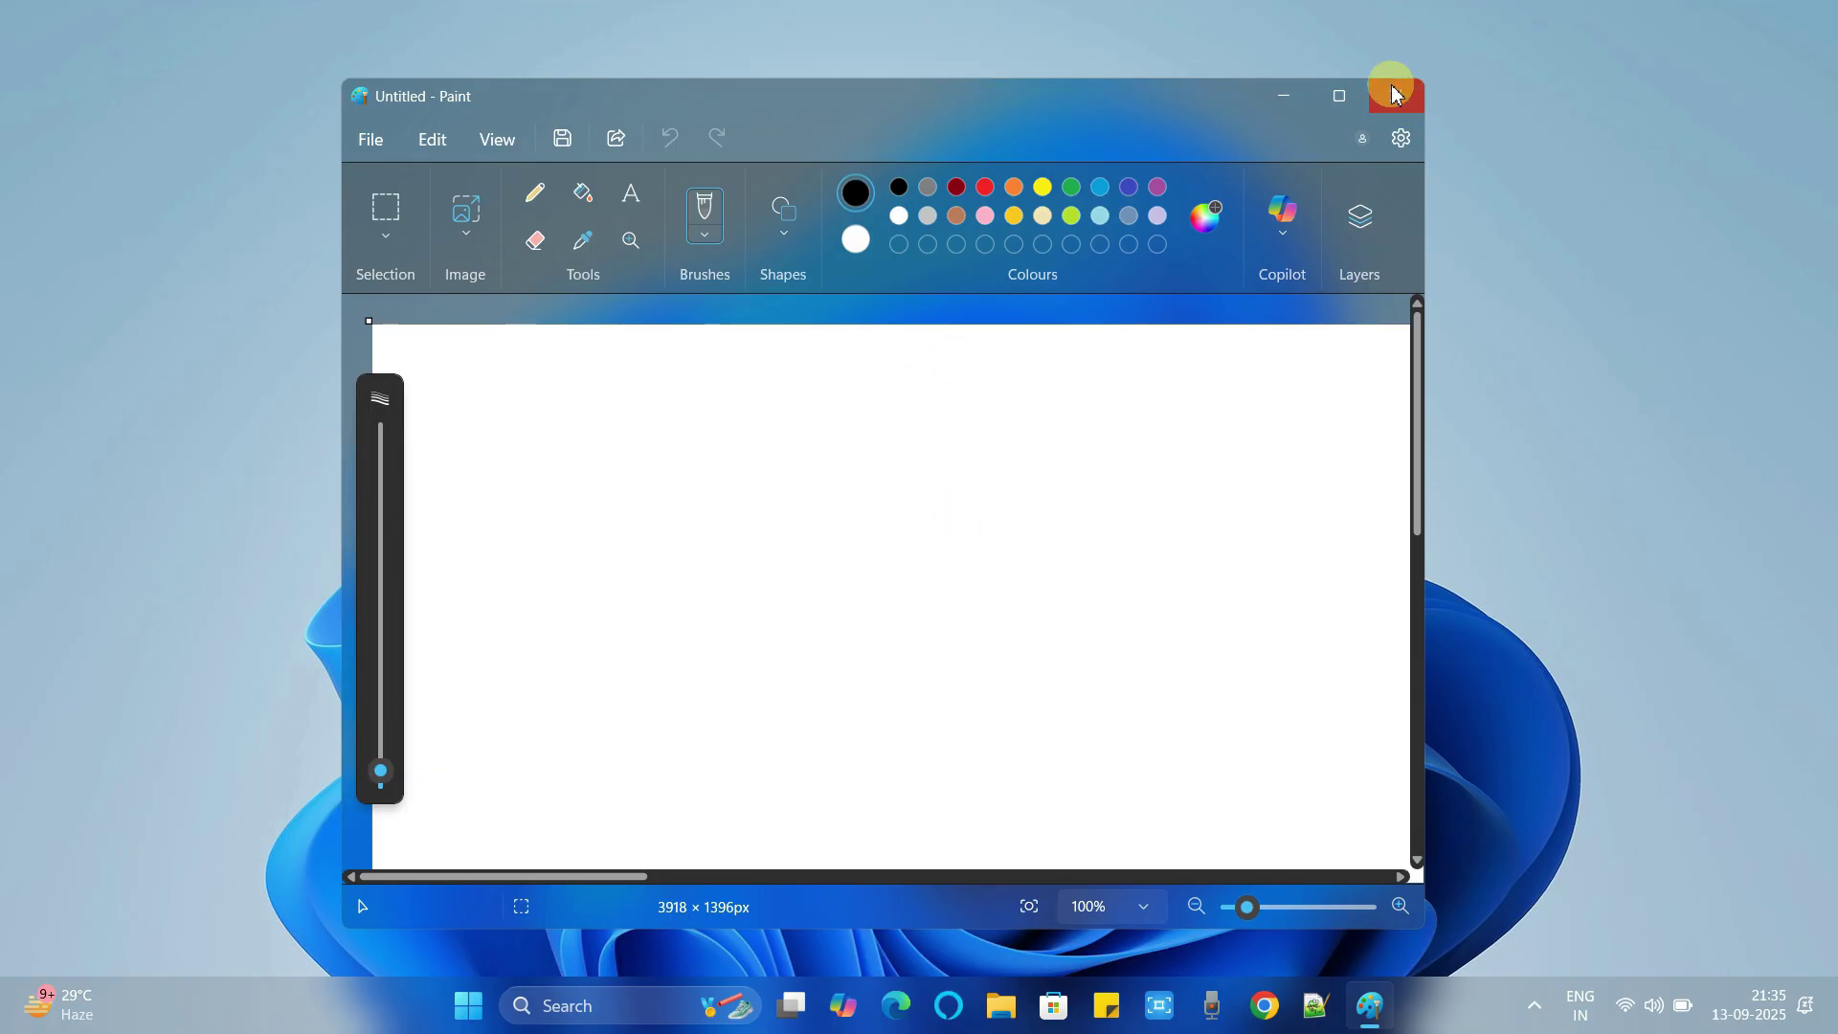
pyautogui.click(1398, 96)
# - Open File Explorer, maximize it to fill the screen, then minimize it
pyautogui.click(1027, 1005)
pyautogui.moveTo(1001, 170); pyautogui.dragTo(924, 2)
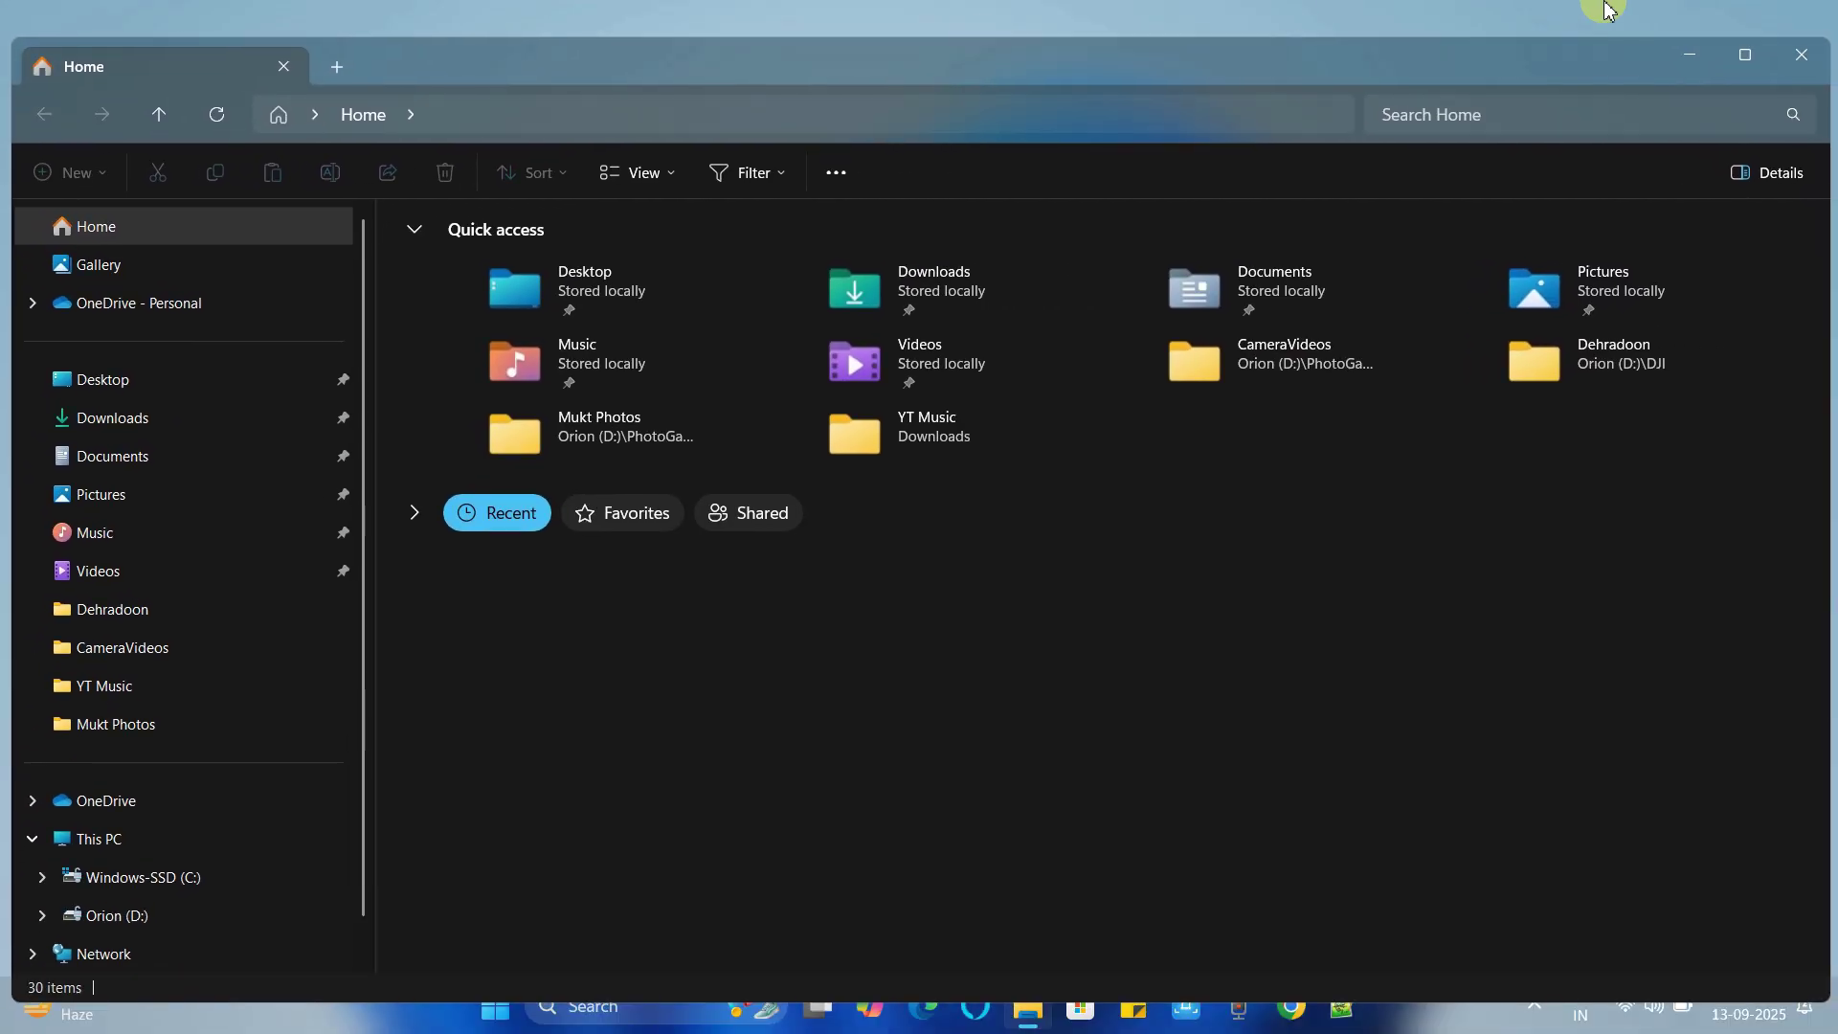
pyautogui.click(1689, 24)
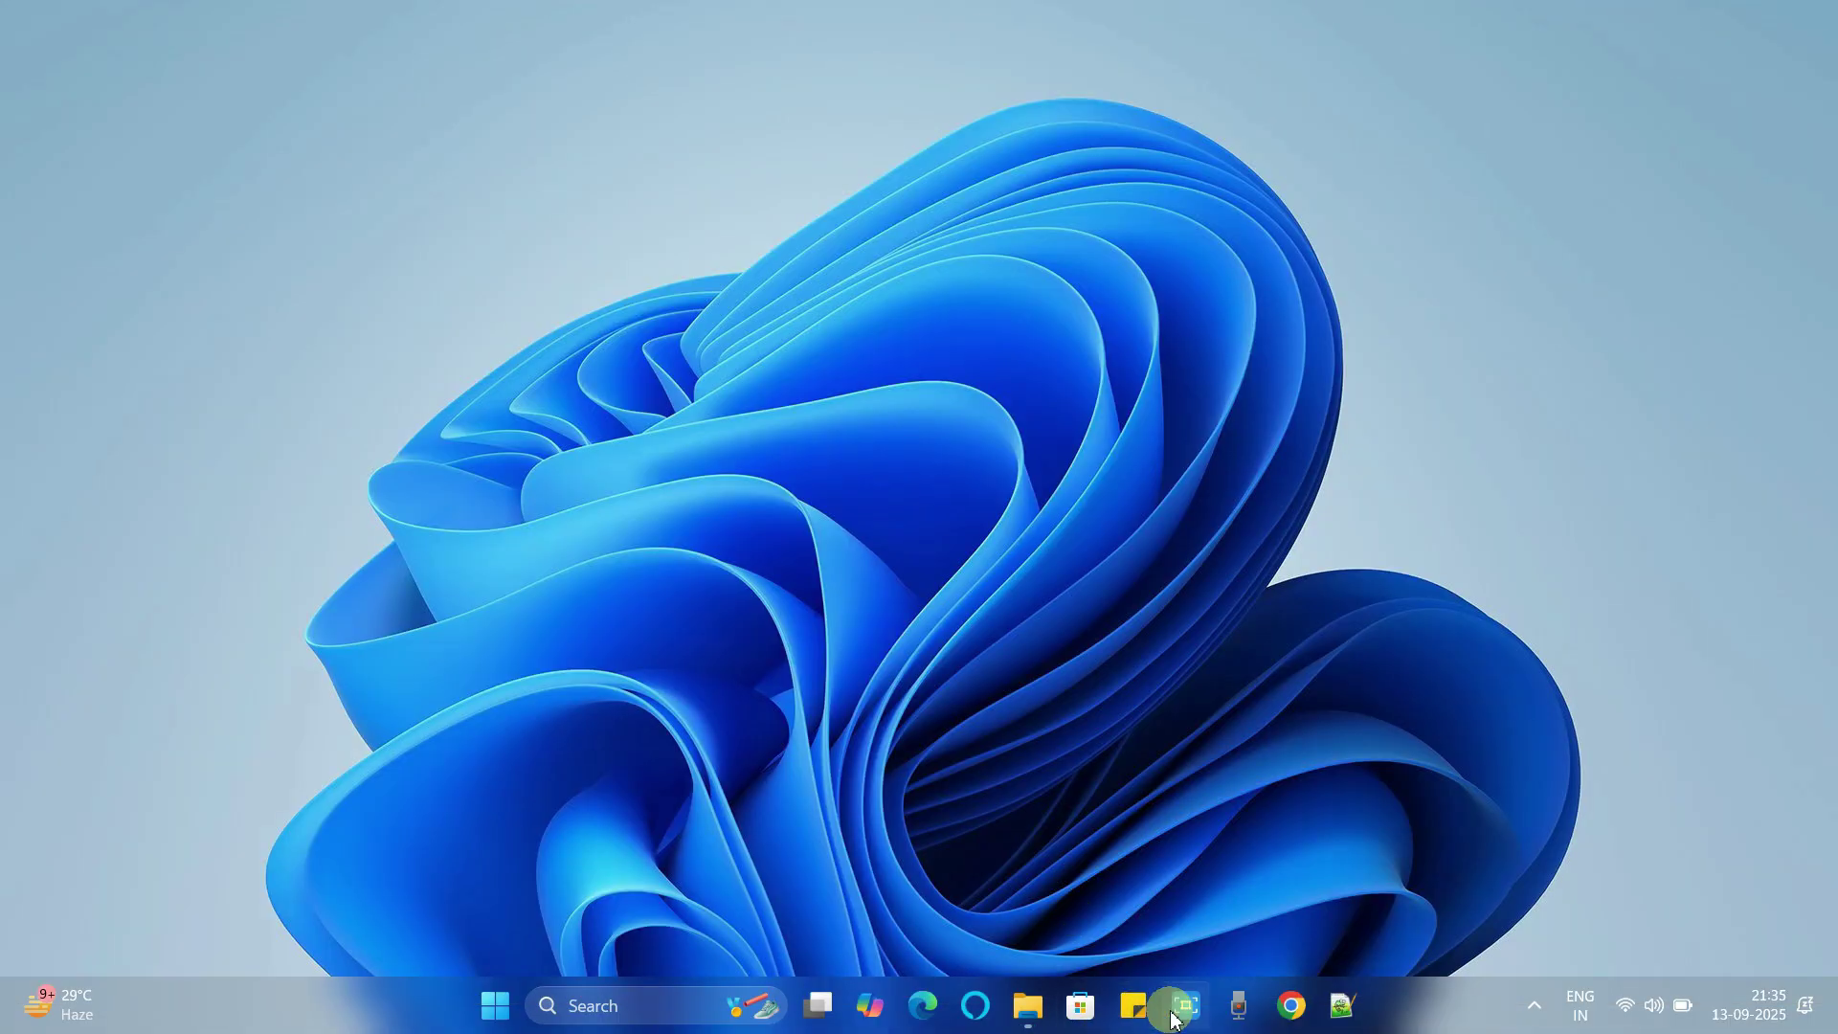
# - Dismiss Widgets, highlight the 'What we need ?' and 'WindHawk software' note lines, then deselect
pyautogui.press('super+w')
pyautogui.click(347, 379)
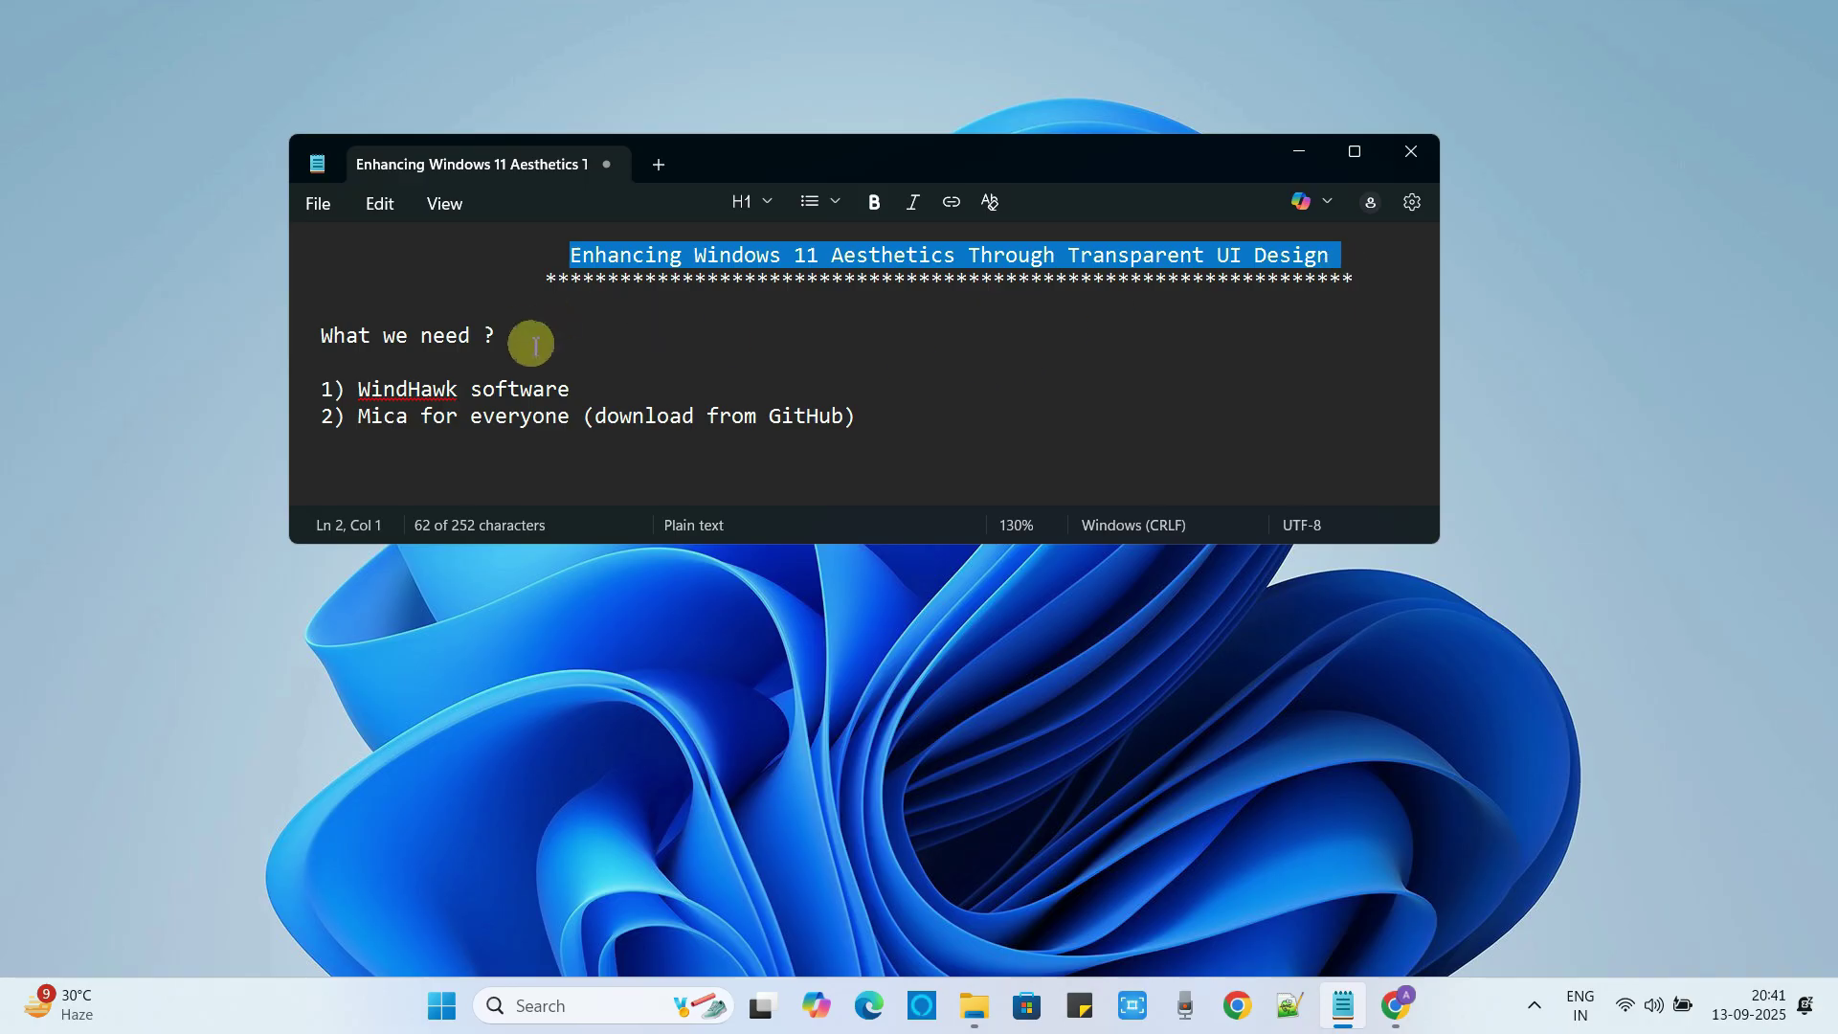
pyautogui.moveTo(498, 336); pyautogui.dragTo(330, 336)
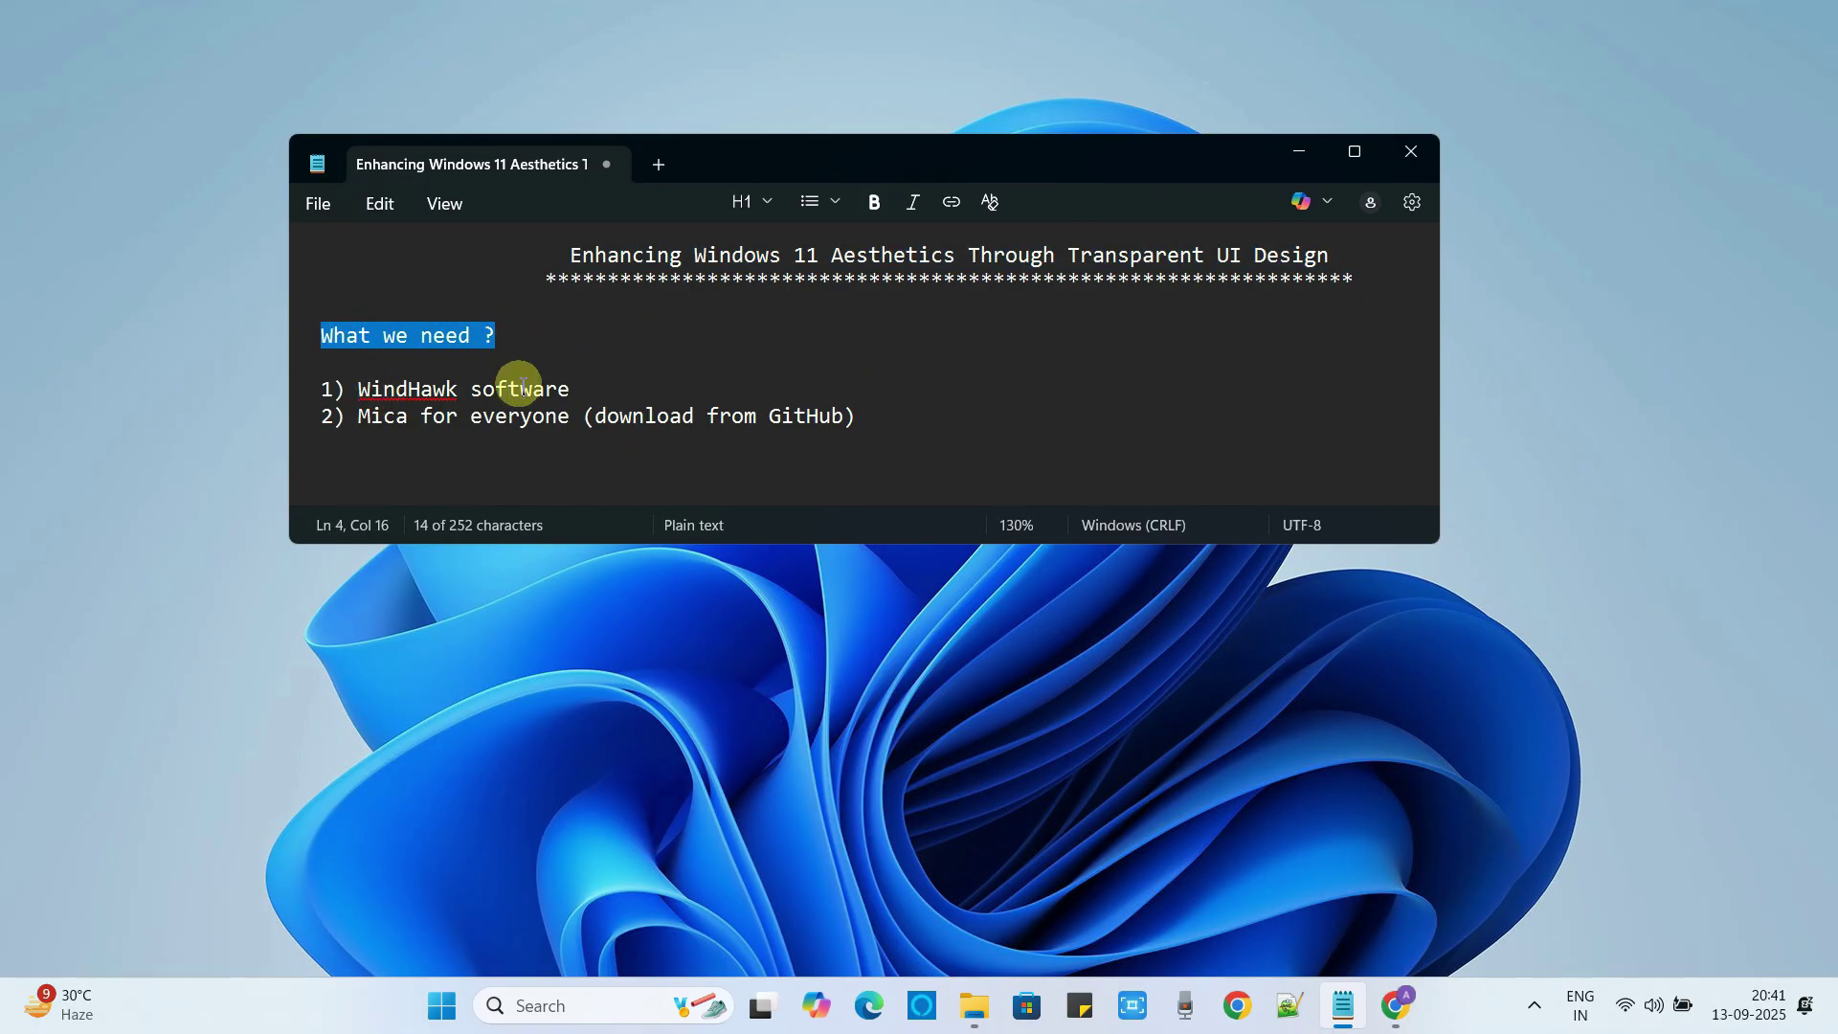
pyautogui.moveTo(571, 387); pyautogui.dragTo(921, 411)
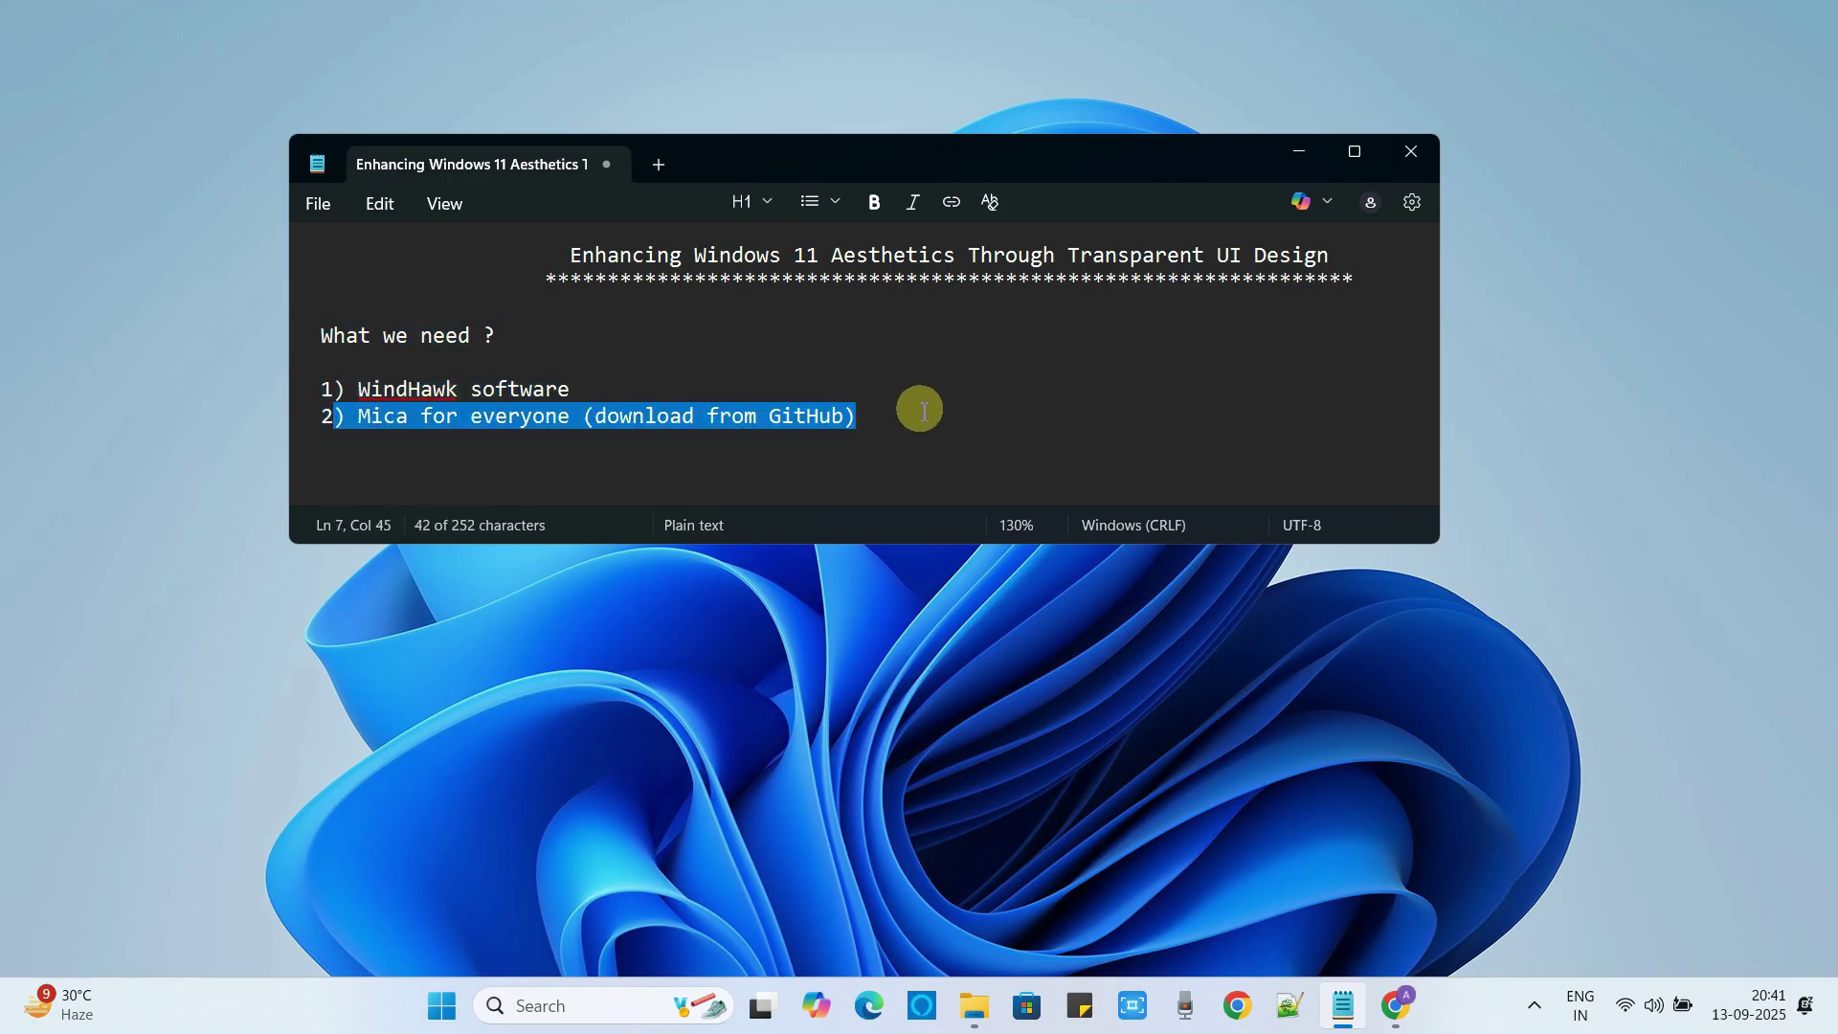
pyautogui.click(972, 416)
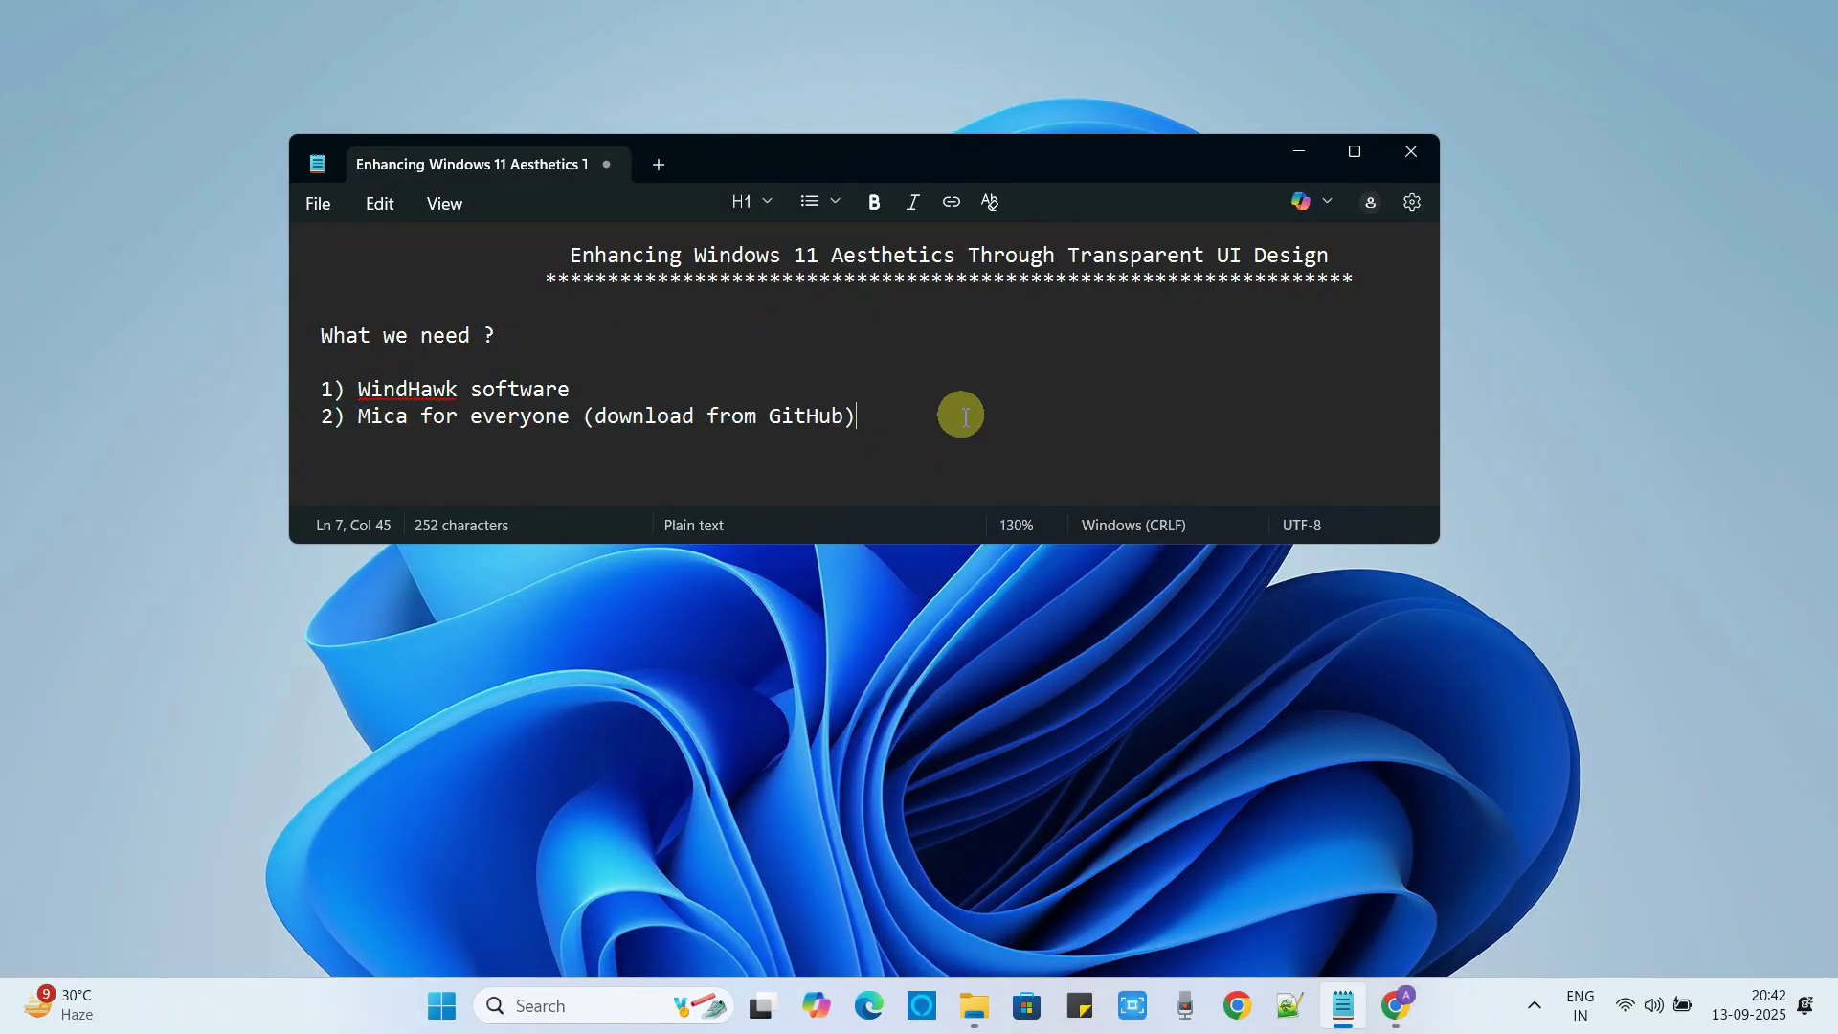
# - In Chrome, search Google for 'windhawk download' and open windhawk.net
pyautogui.click(1398, 1015)
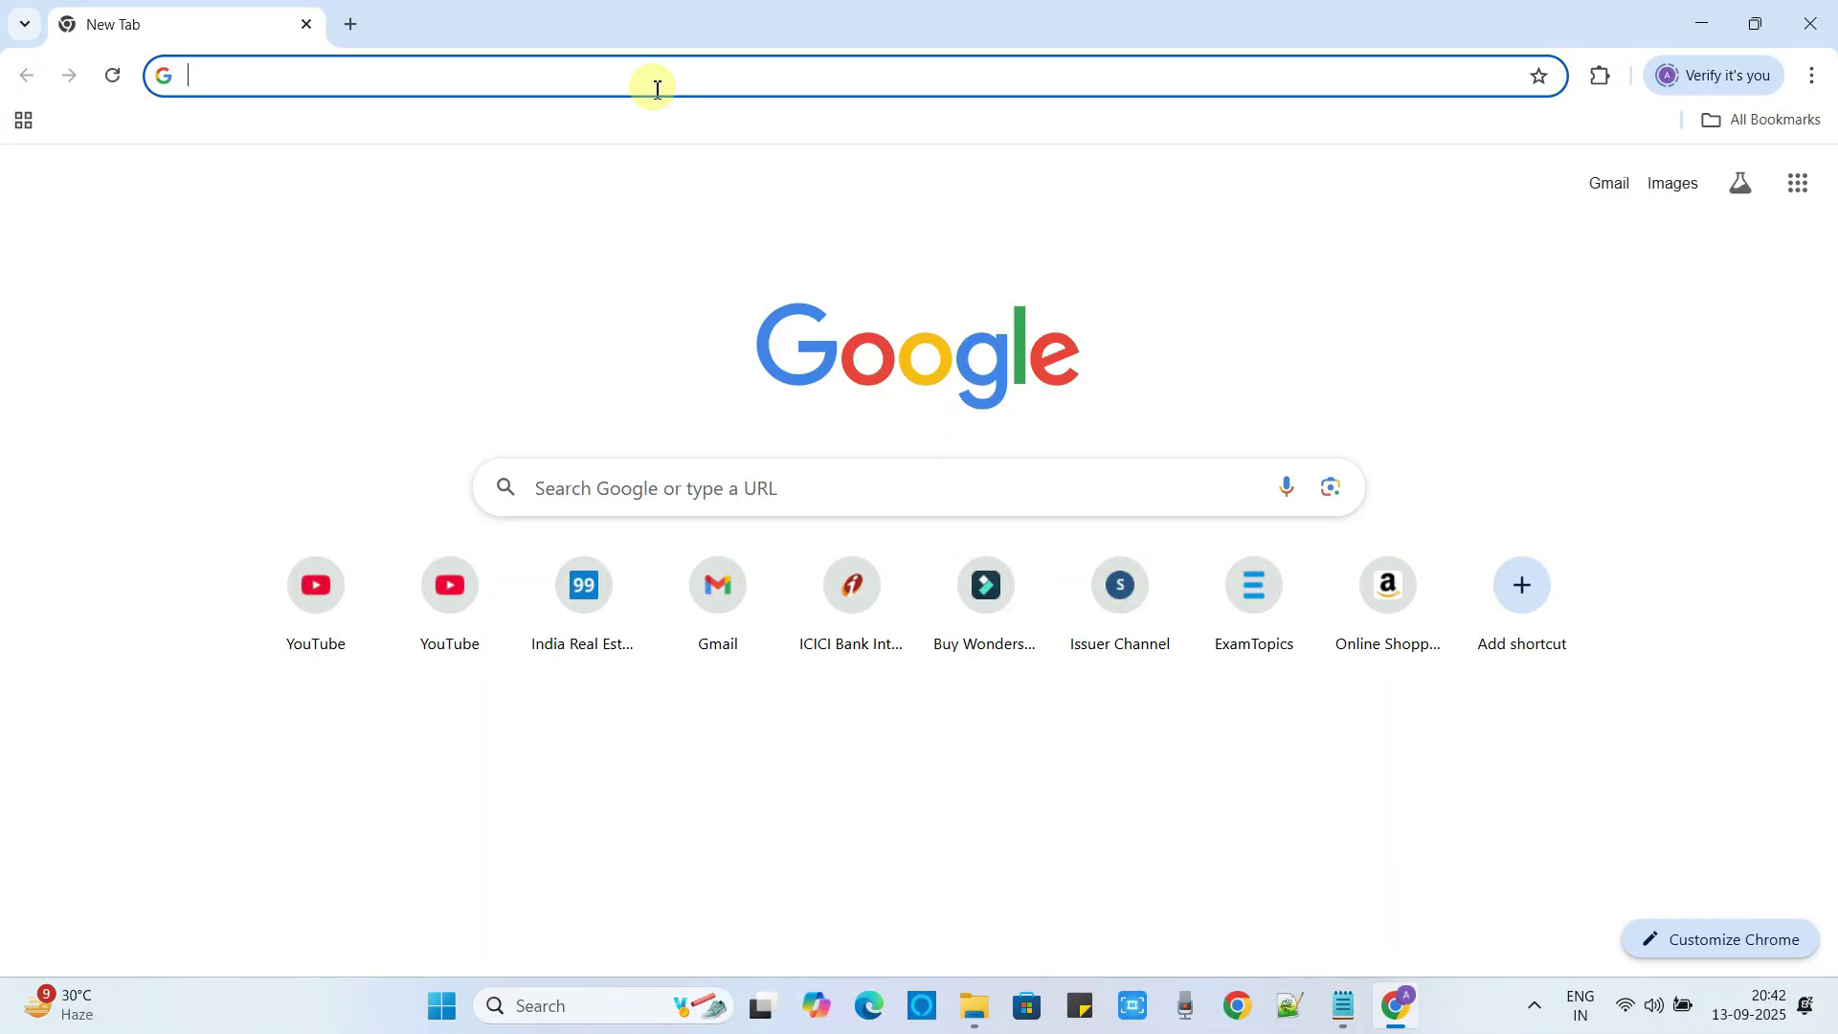
pyautogui.write('windhawk download')
pyautogui.press('Return')
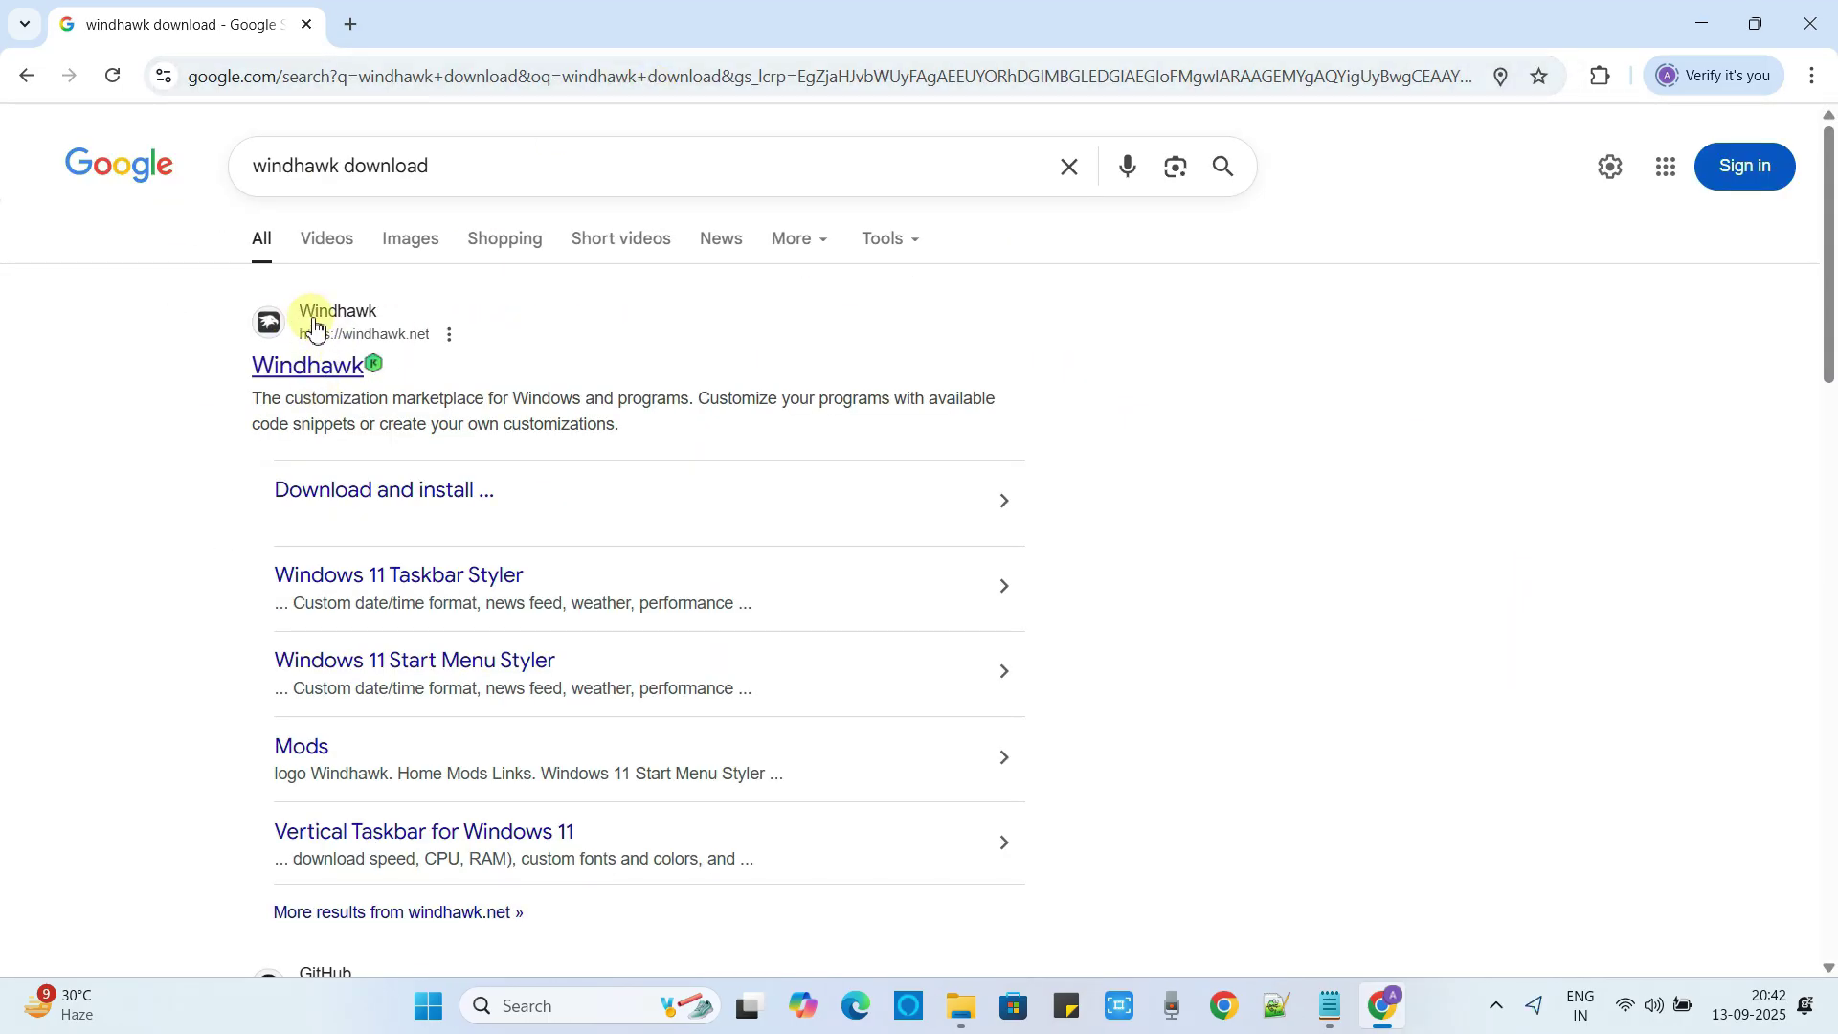
pyautogui.click(308, 361)
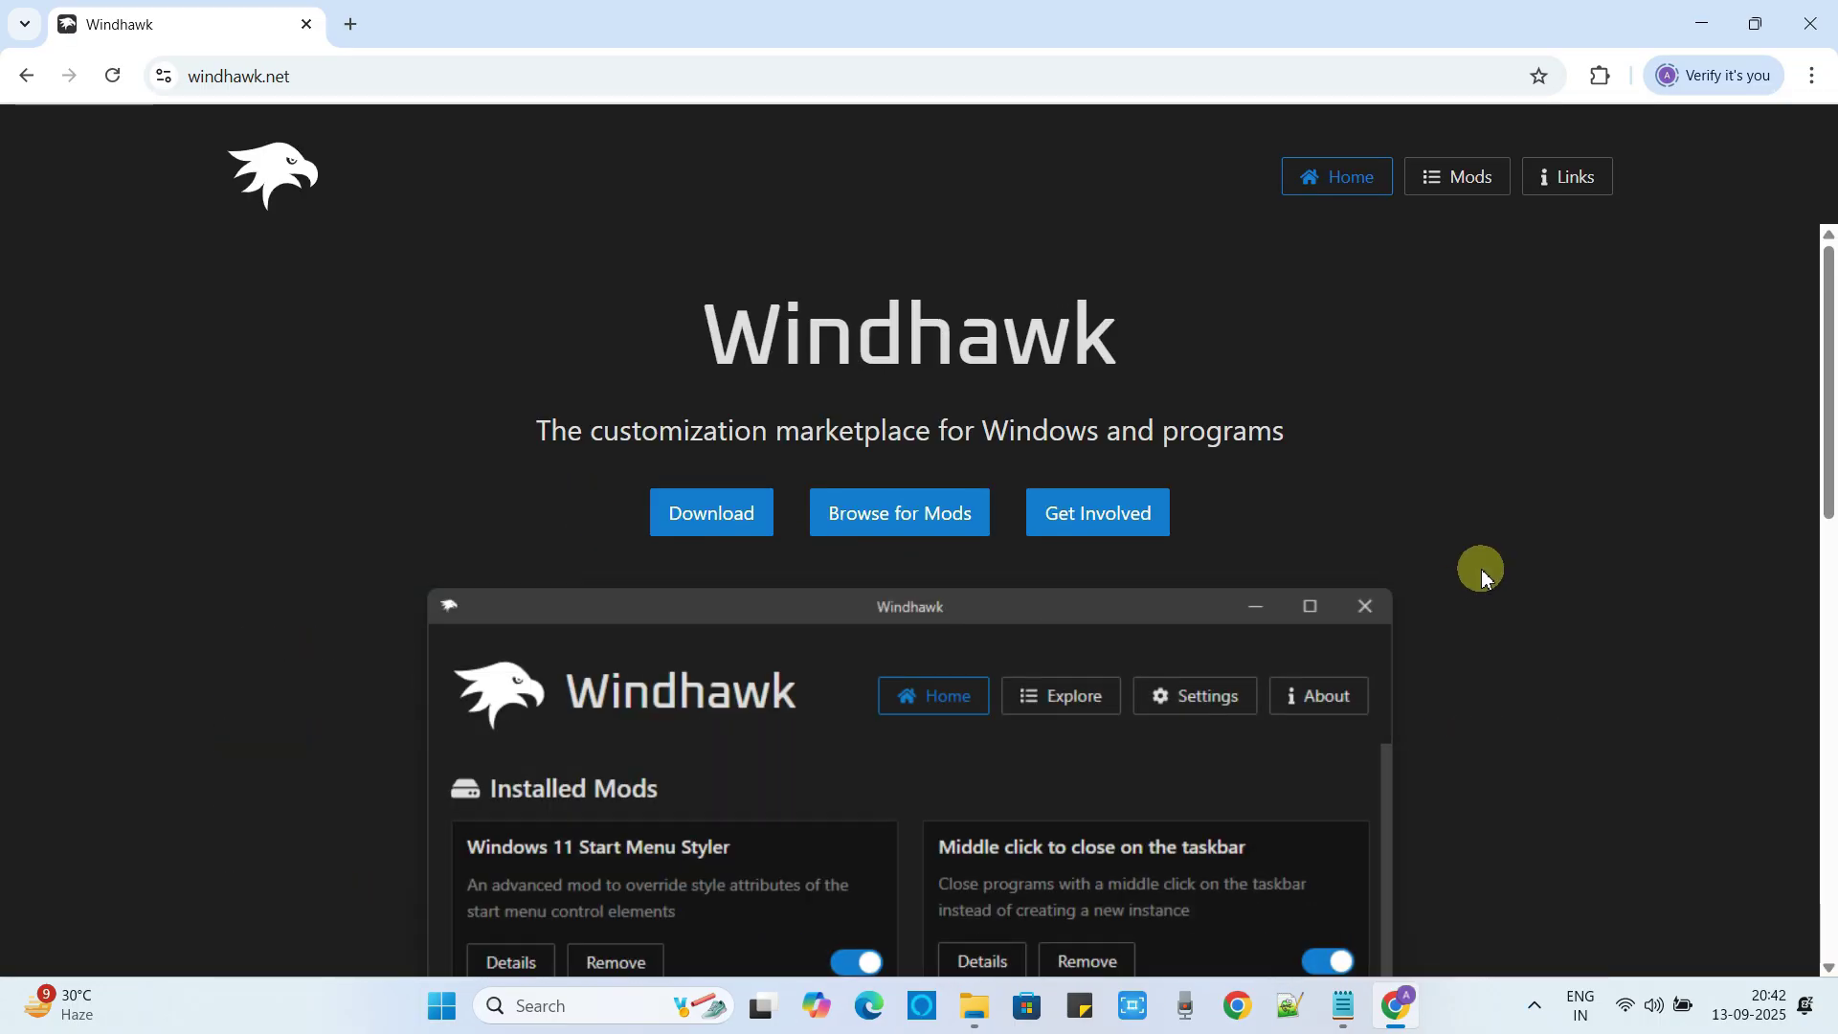
# - Download windhawk_setup.exe from windhawk.net and launch the installer
pyautogui.scroll(-1, 1471, 554)
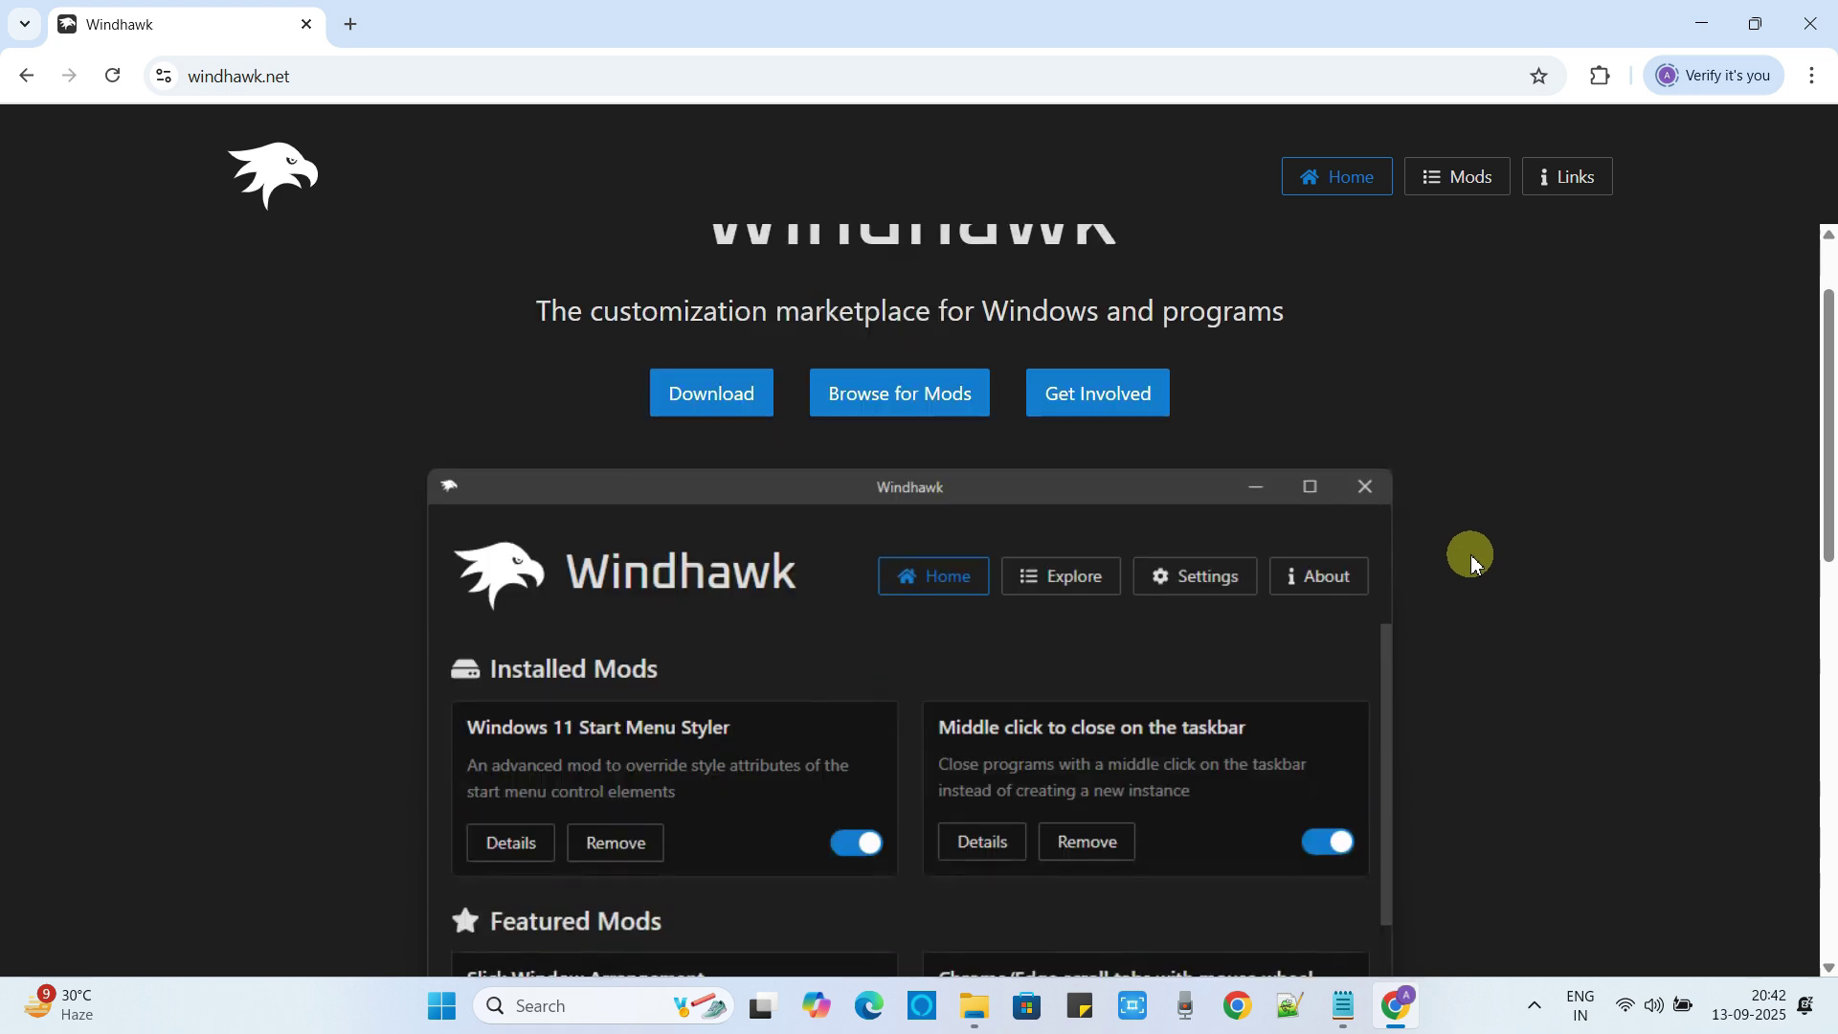
pyautogui.scroll(1, 1472, 560)
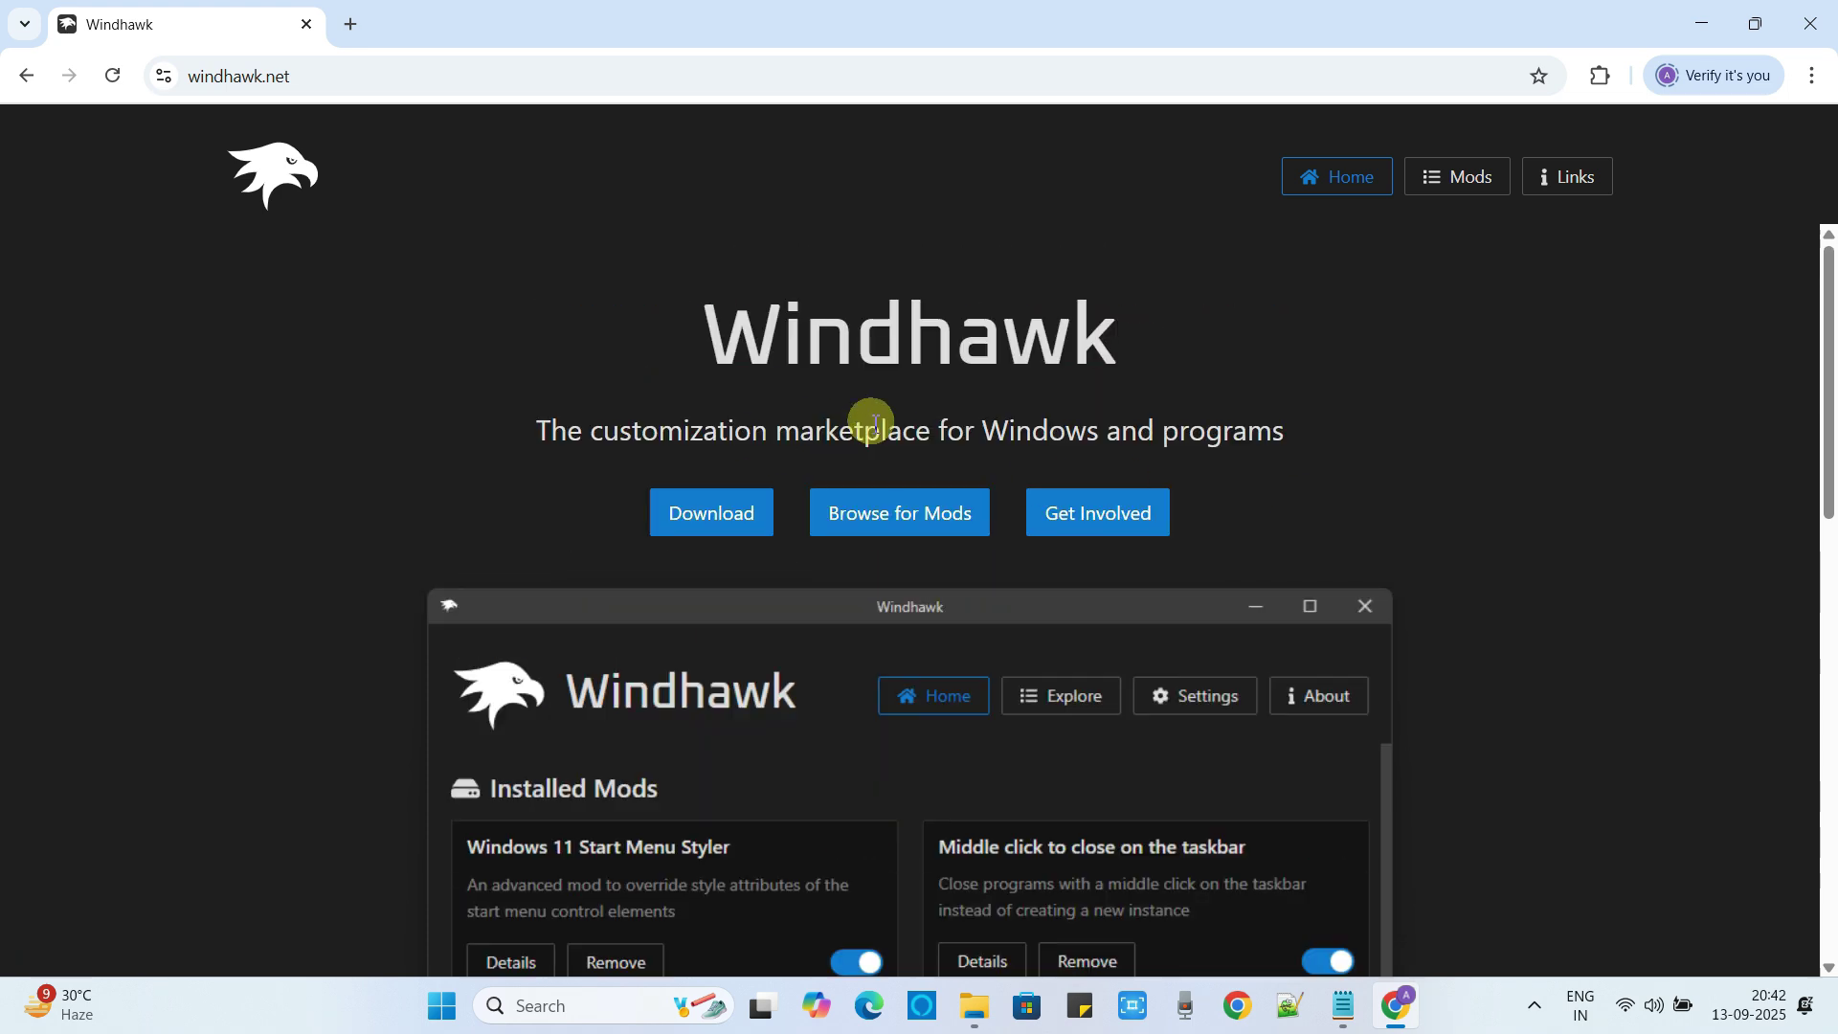
pyautogui.click(720, 526)
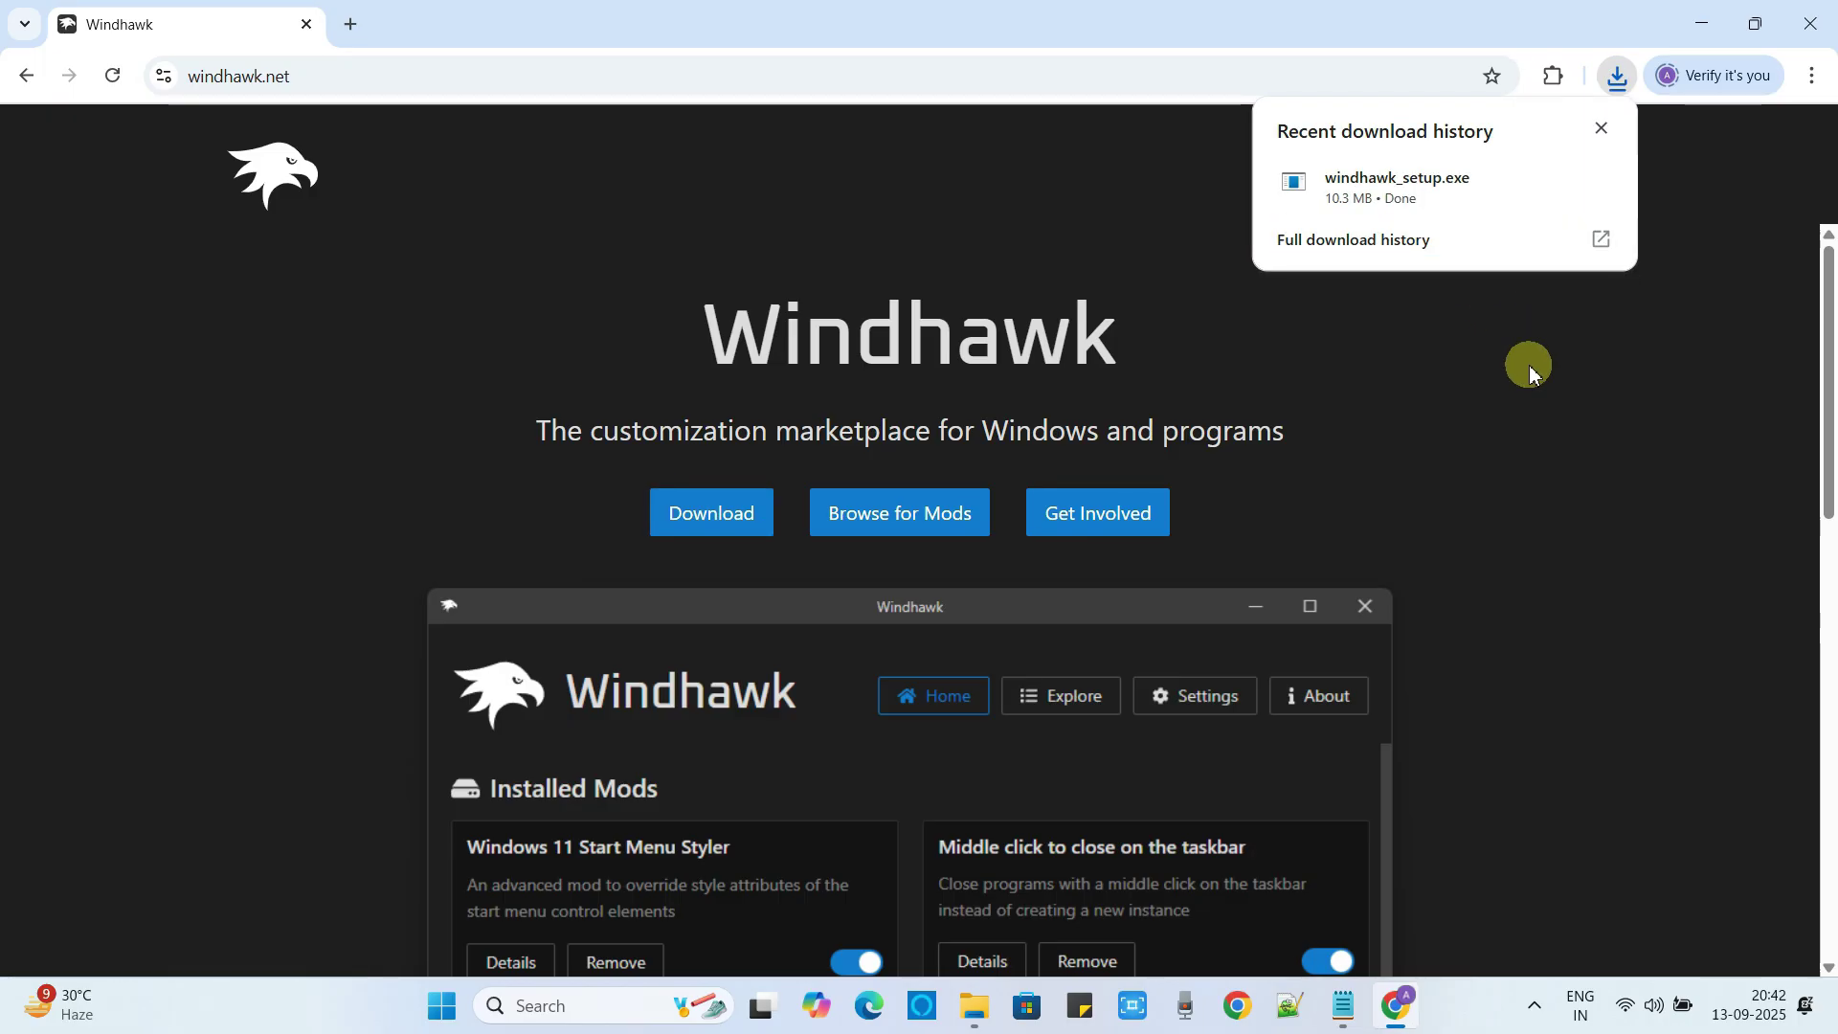
pyautogui.click(1436, 187)
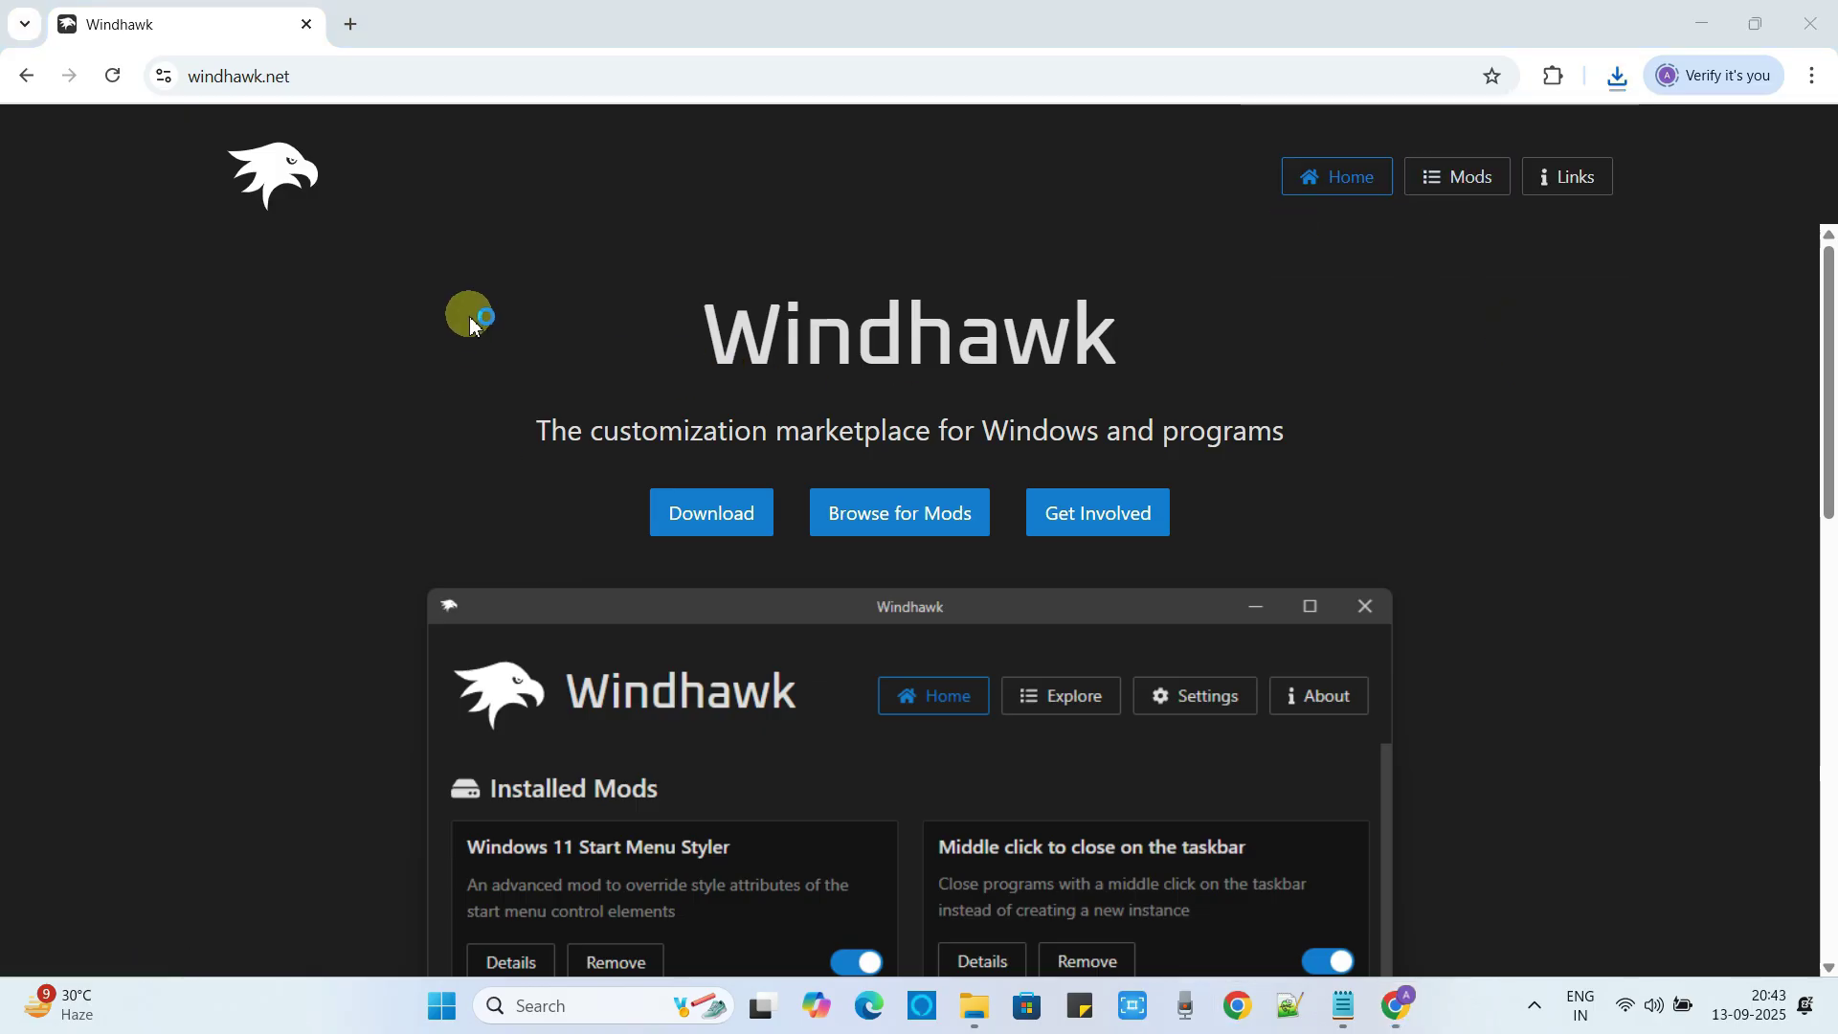
# - Minimize Chrome and confirm English as the installer language
pyautogui.moveTo(919, 417); pyautogui.dragTo(836, 212)
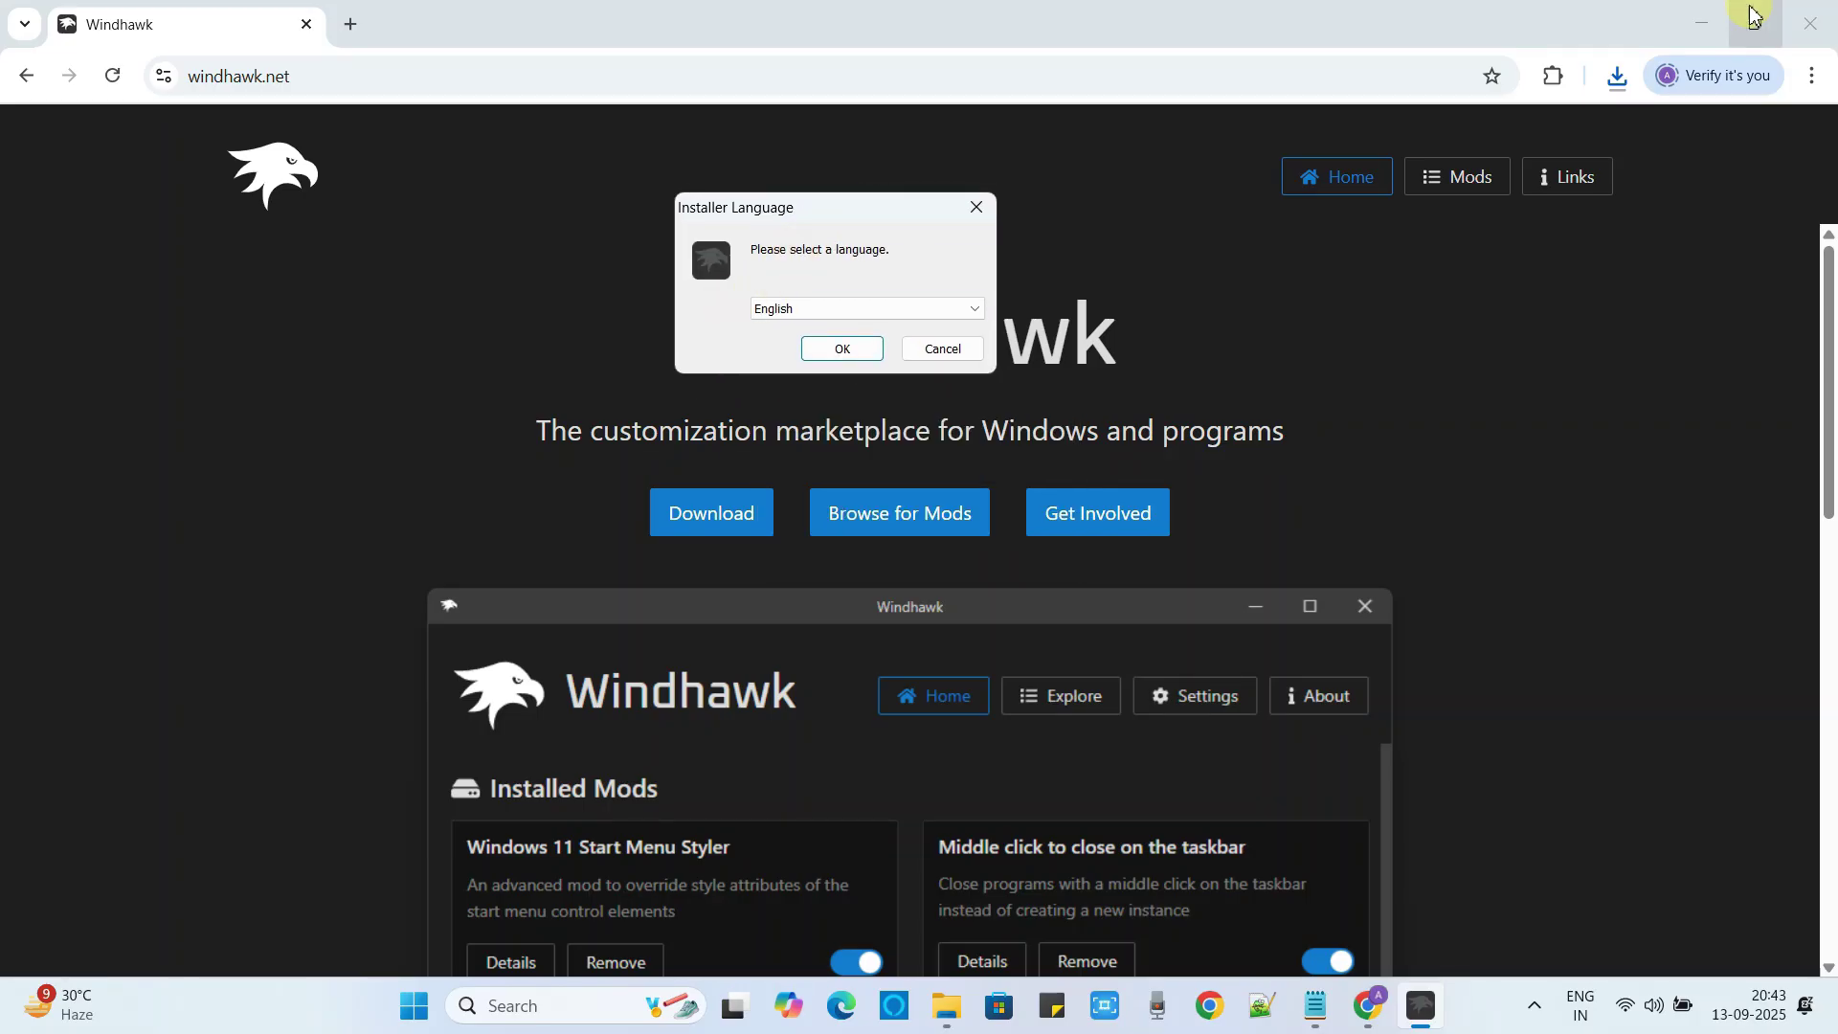
pyautogui.click(1701, 23)
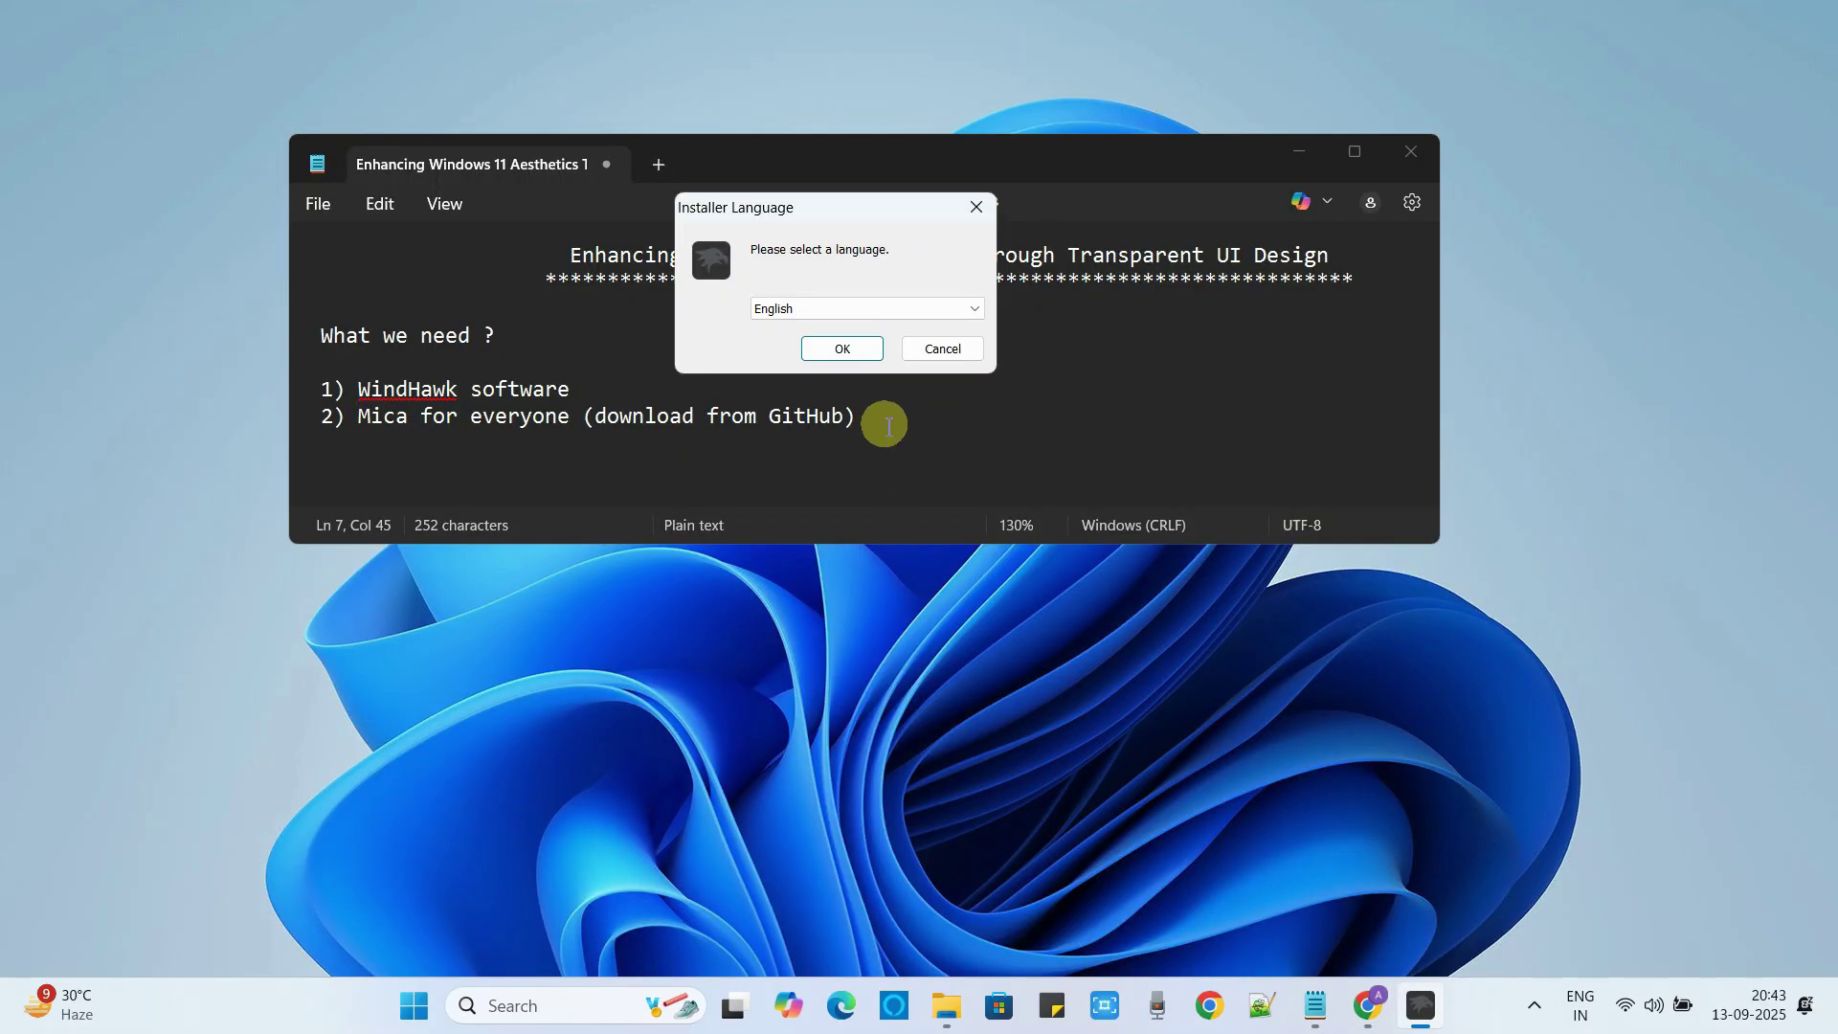
pyautogui.moveTo(831, 218); pyautogui.dragTo(1067, 415)
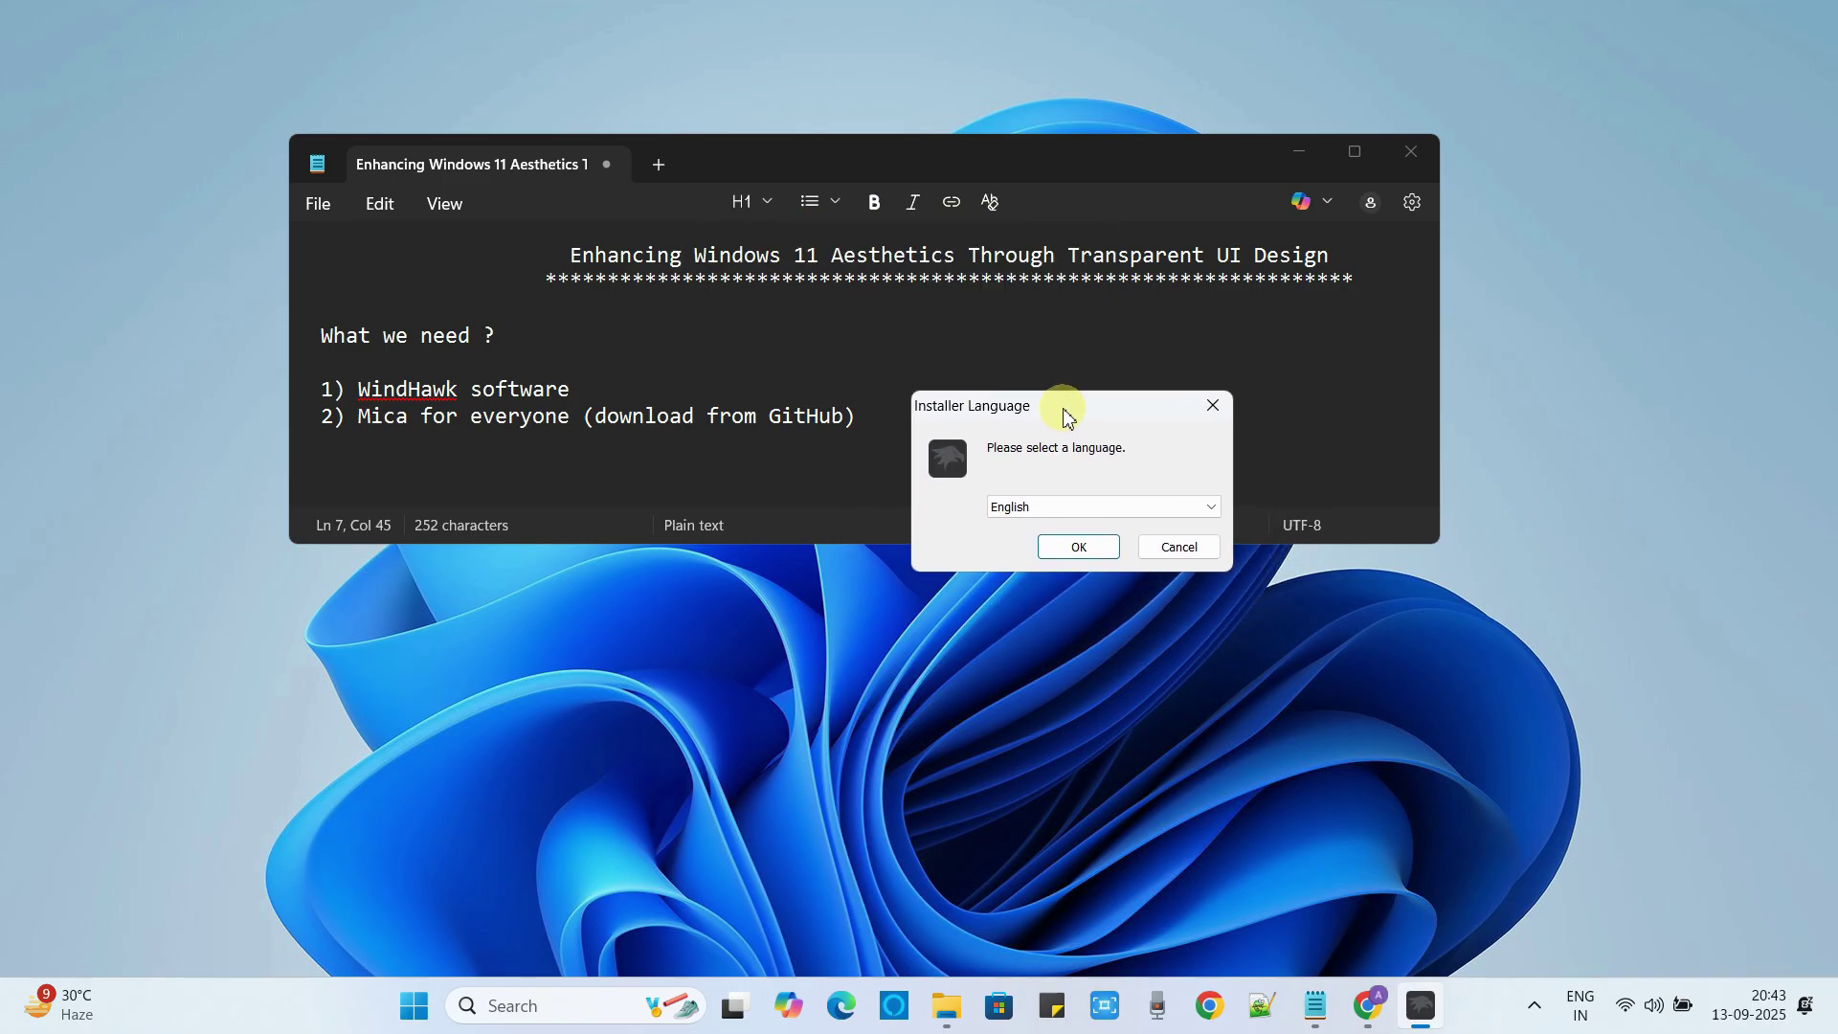
pyautogui.click(1073, 548)
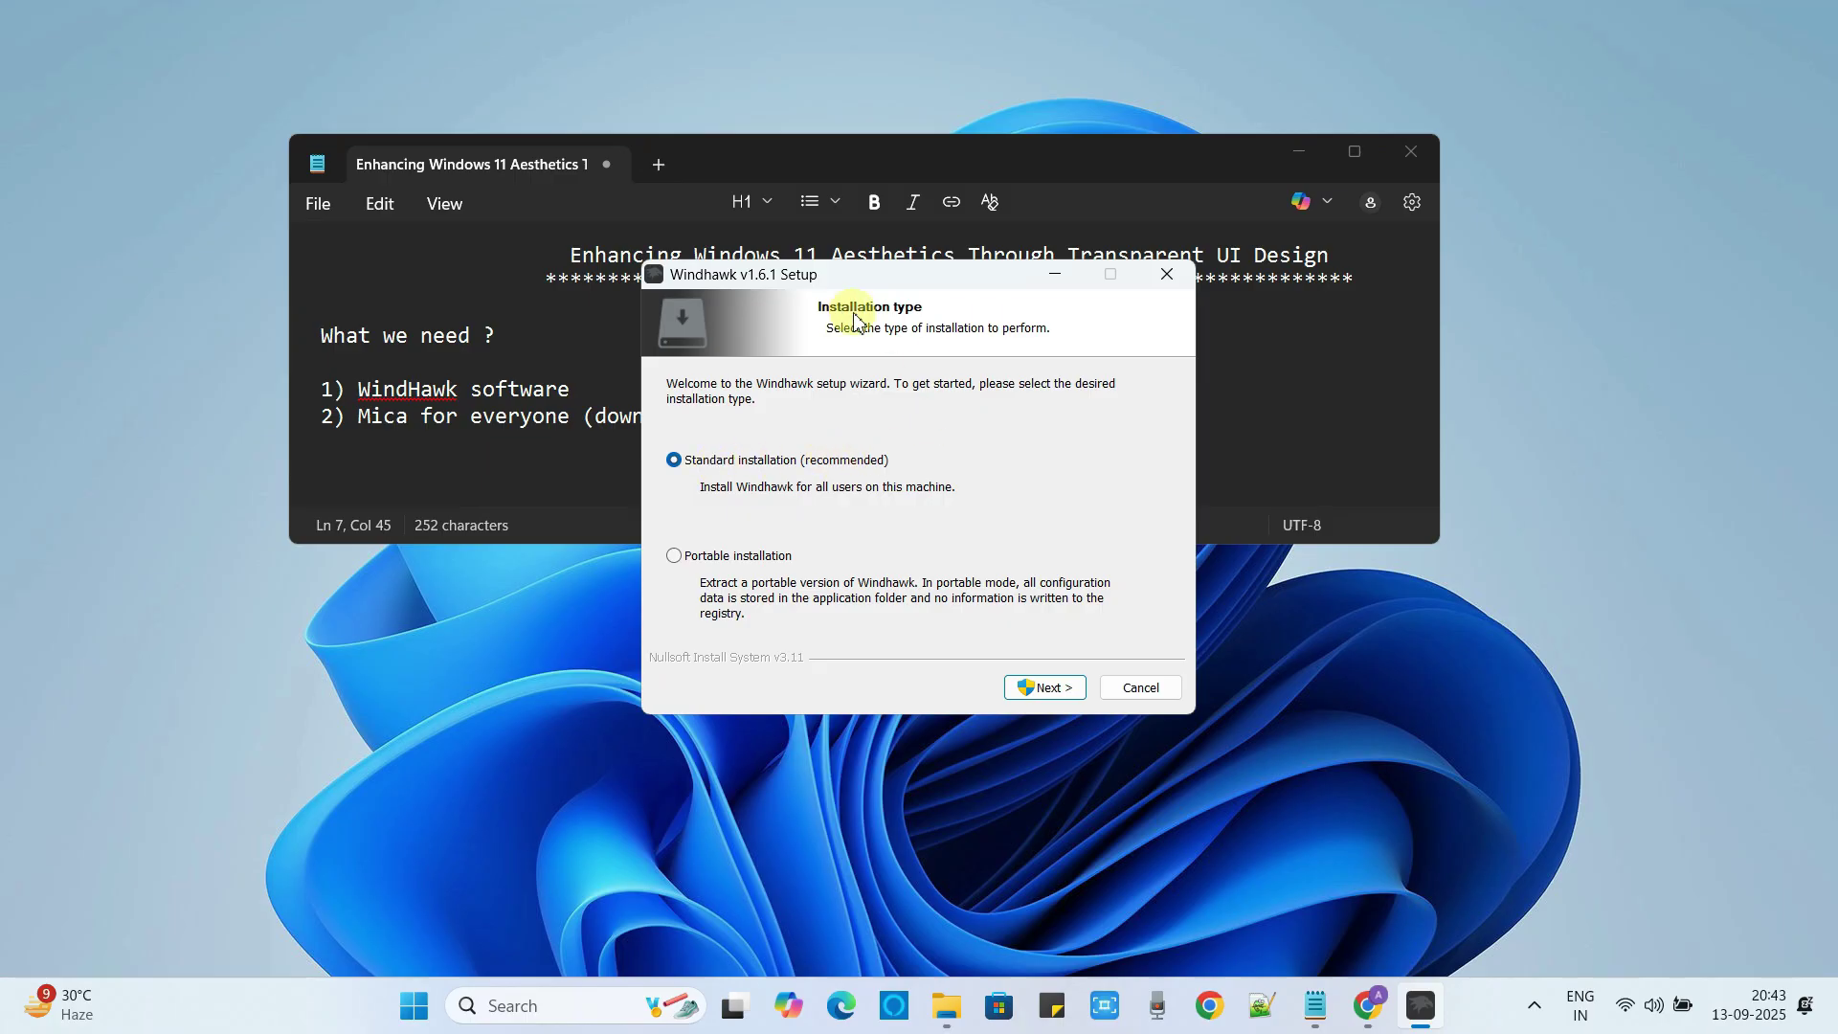
# - Run a standard install with all components into C:\Program Files\Windhawk and finish setup
pyautogui.click(1063, 688)
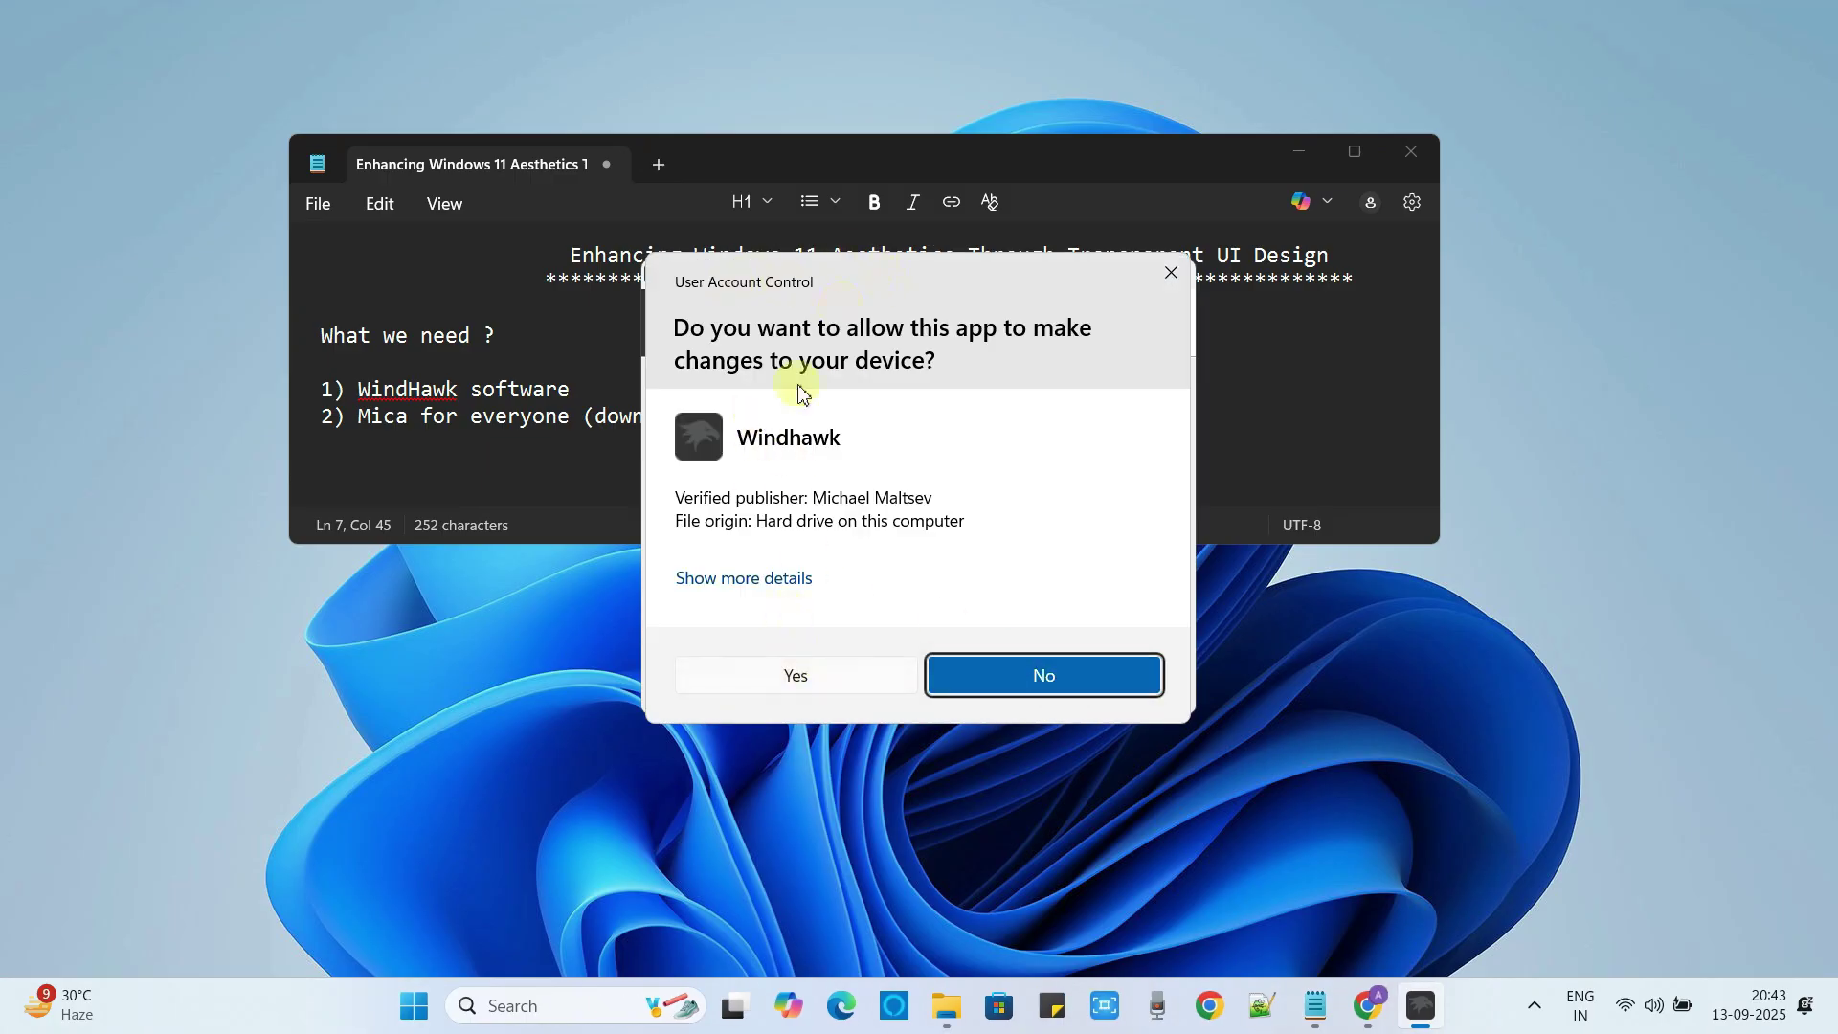
pyautogui.click(749, 671)
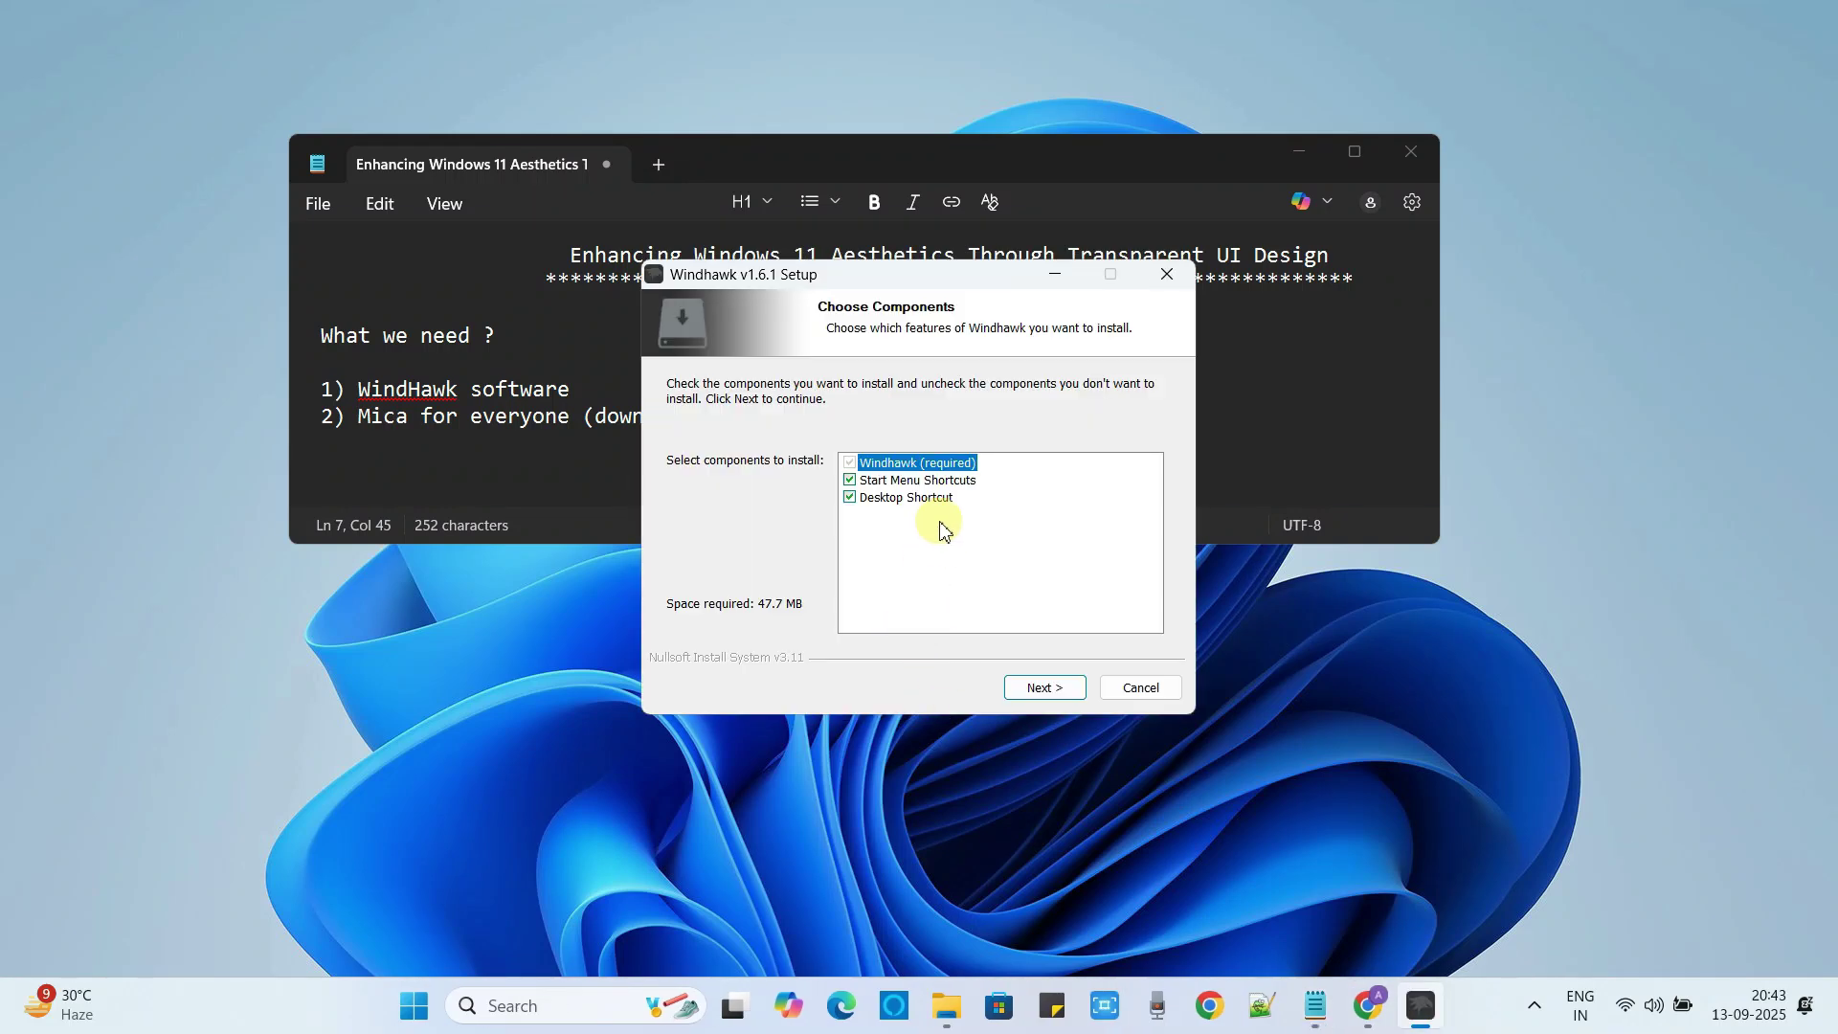
pyautogui.click(1047, 690)
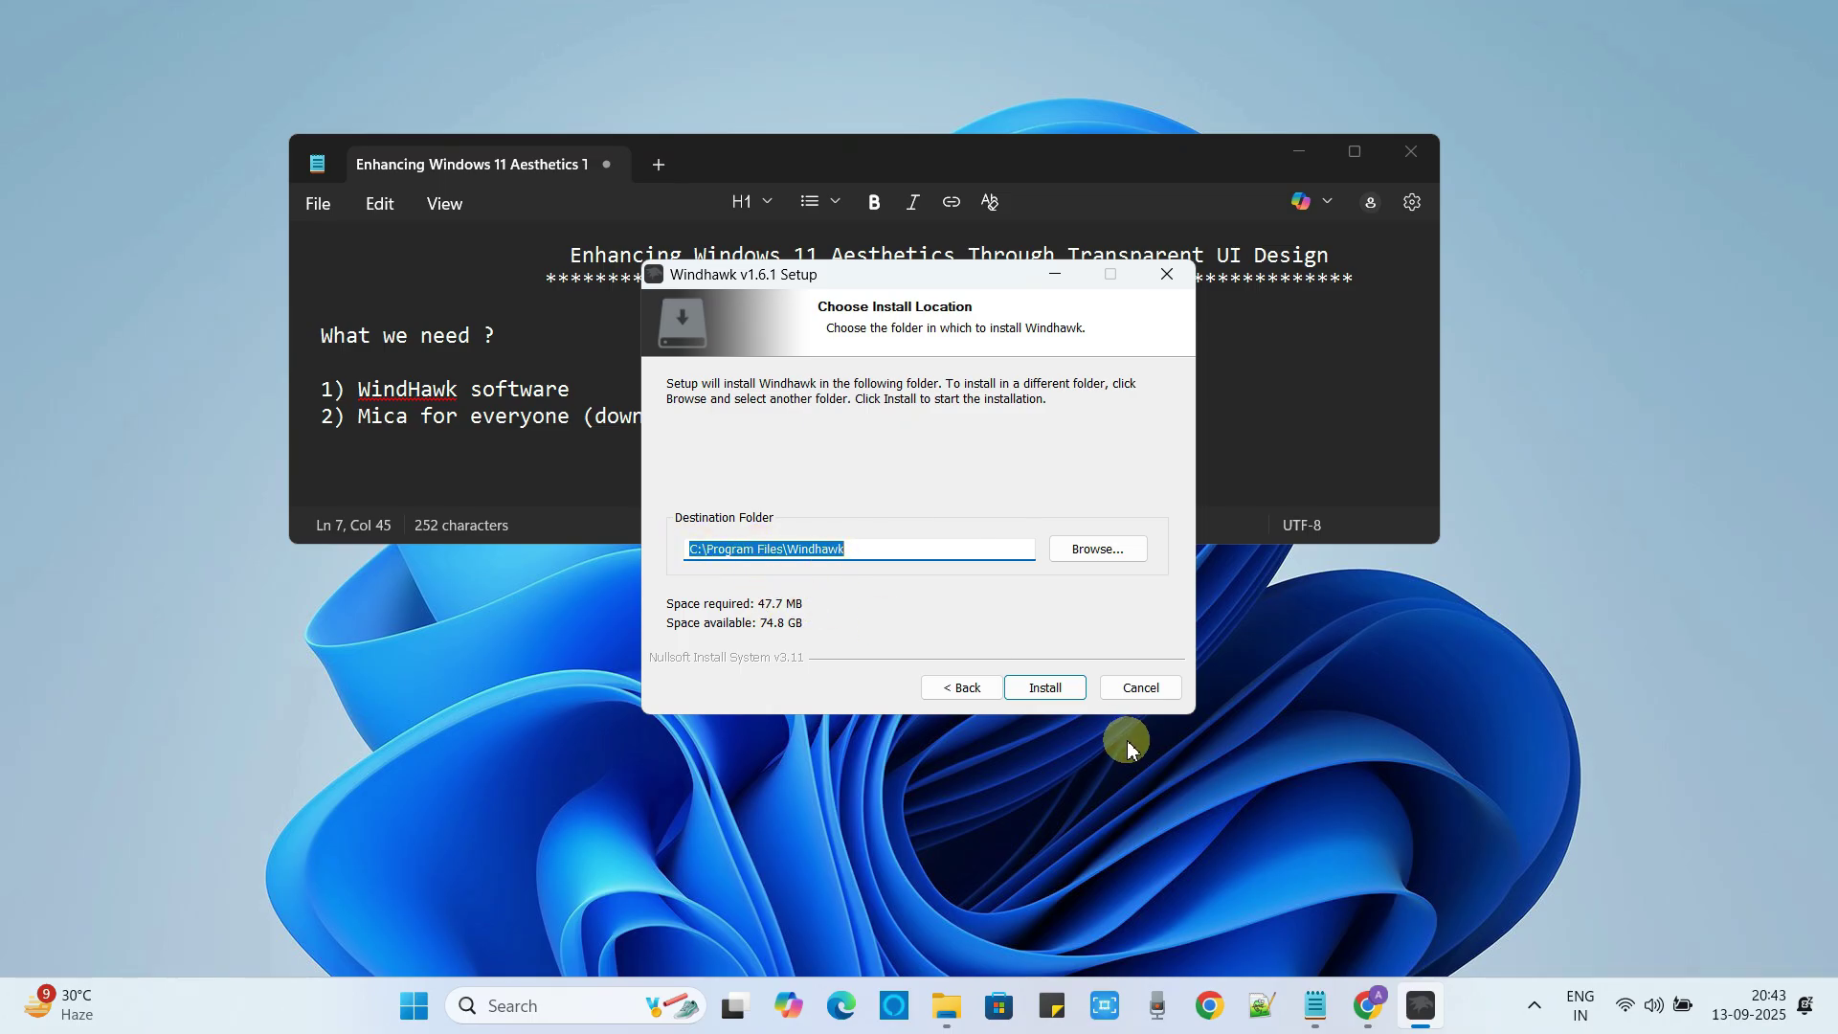
pyautogui.click(1050, 696)
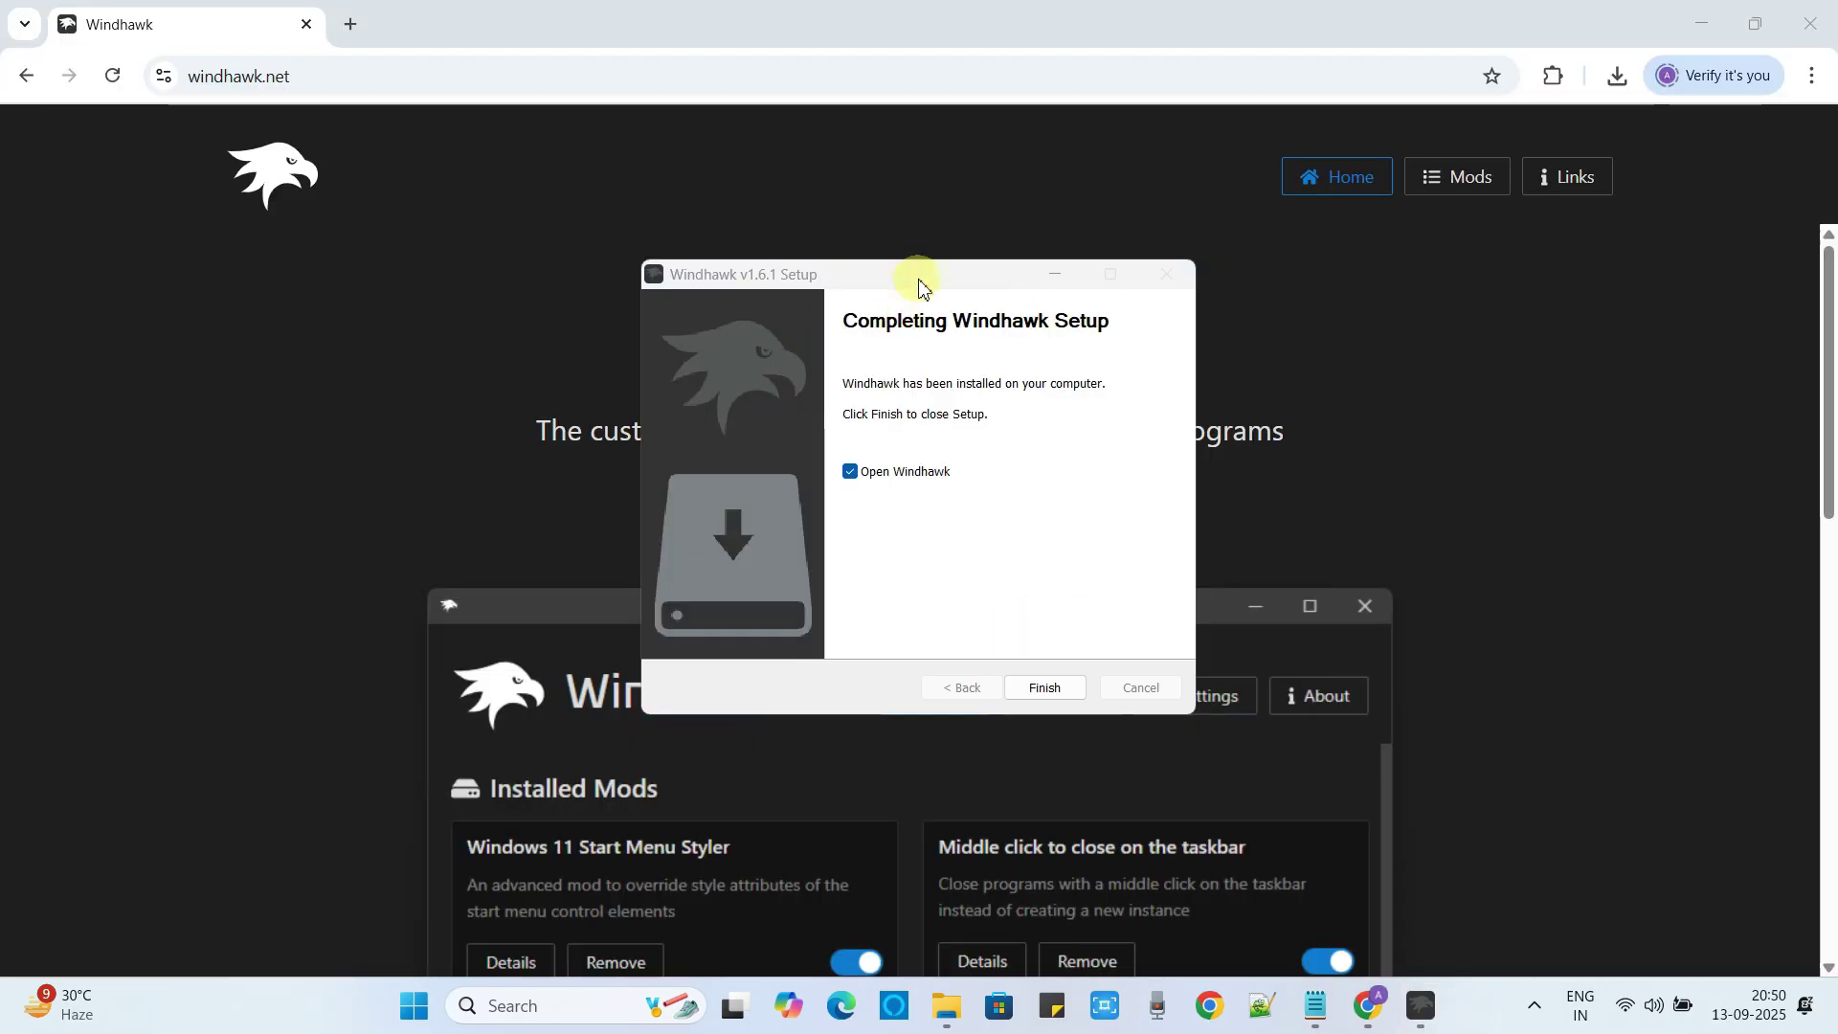
pyautogui.moveTo(920, 285); pyautogui.dragTo(866, 241)
pyautogui.click(993, 645)
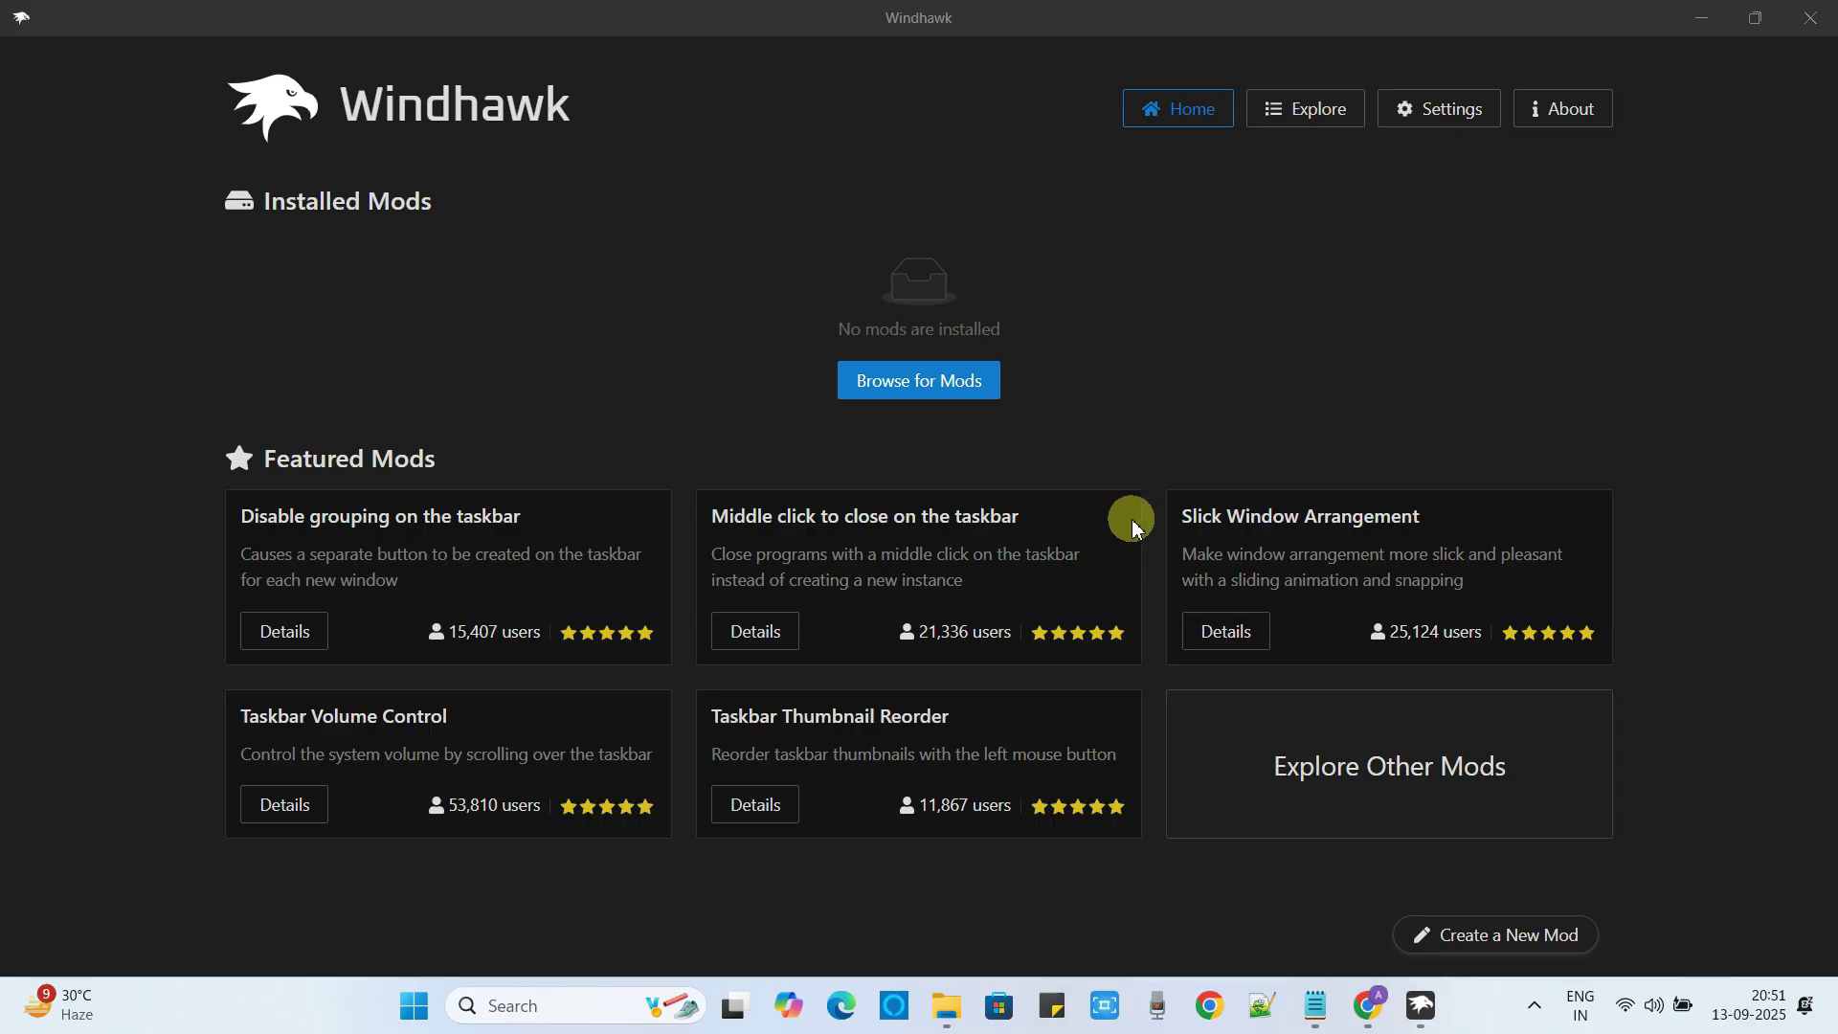
# - Browse the Explore mods and open the Windows 11 Taskbar Styler details page
pyautogui.click(944, 381)
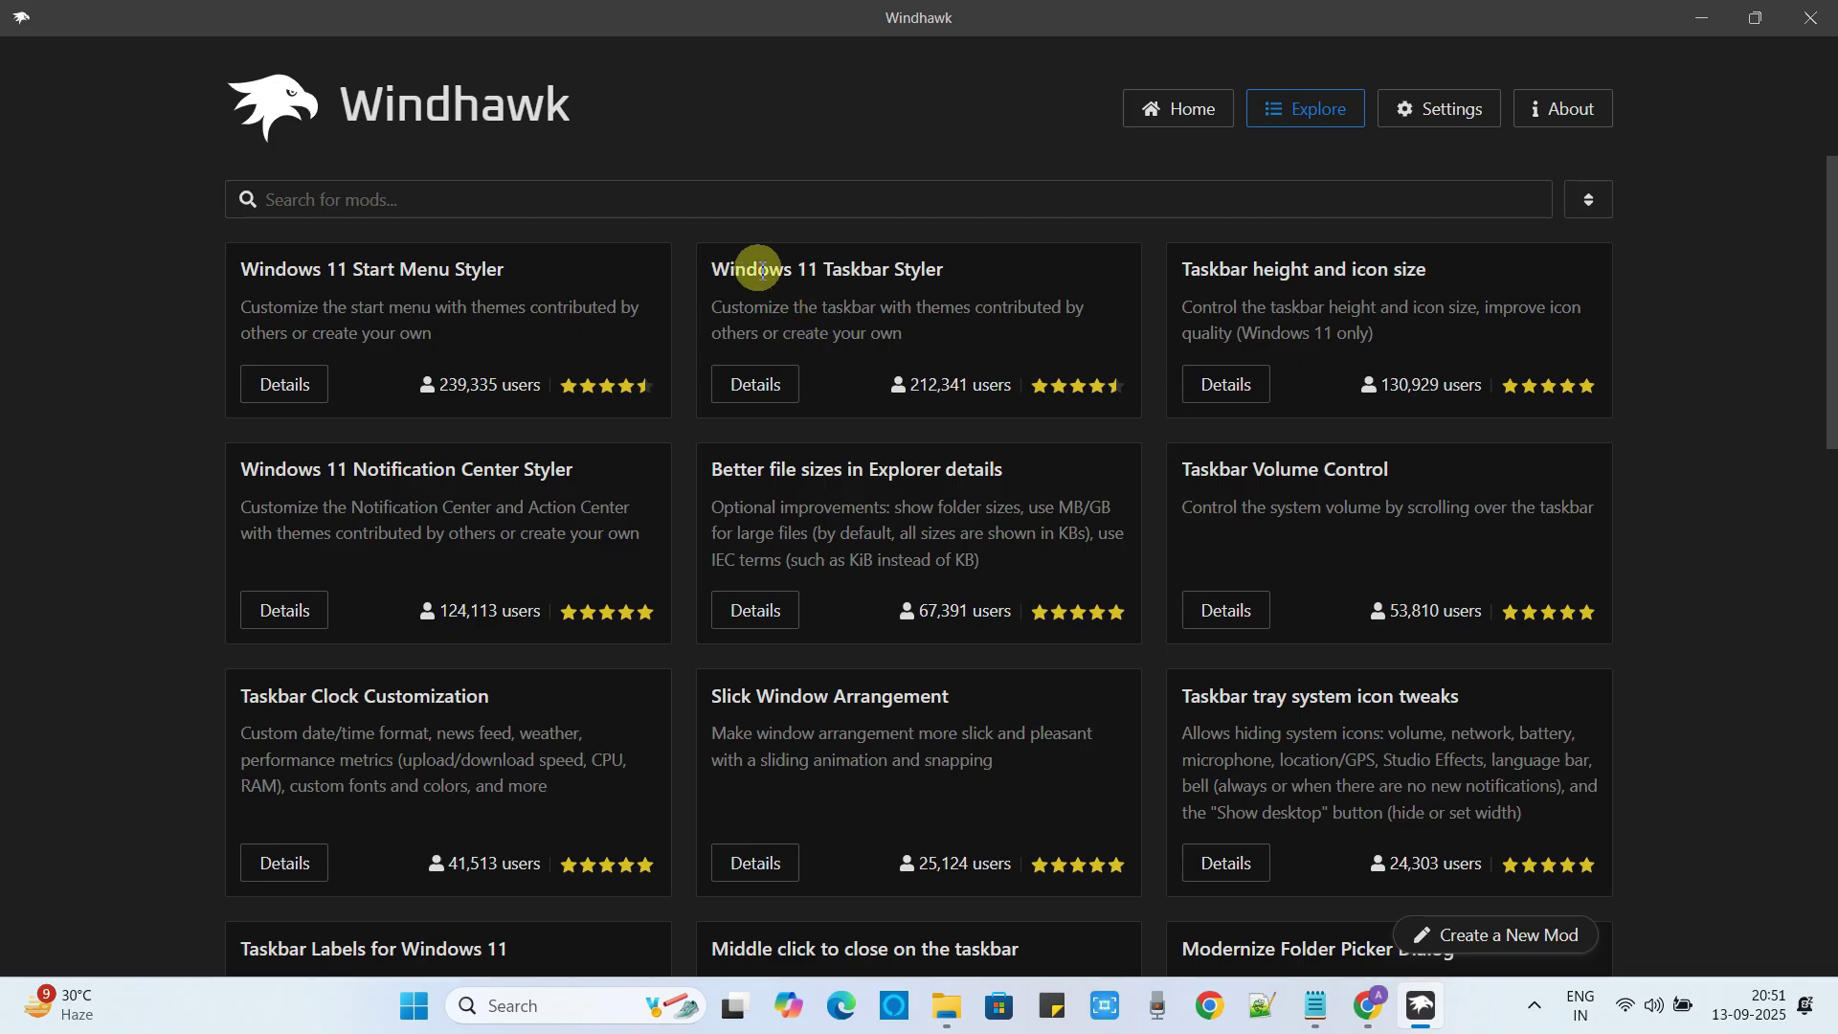
pyautogui.click(785, 388)
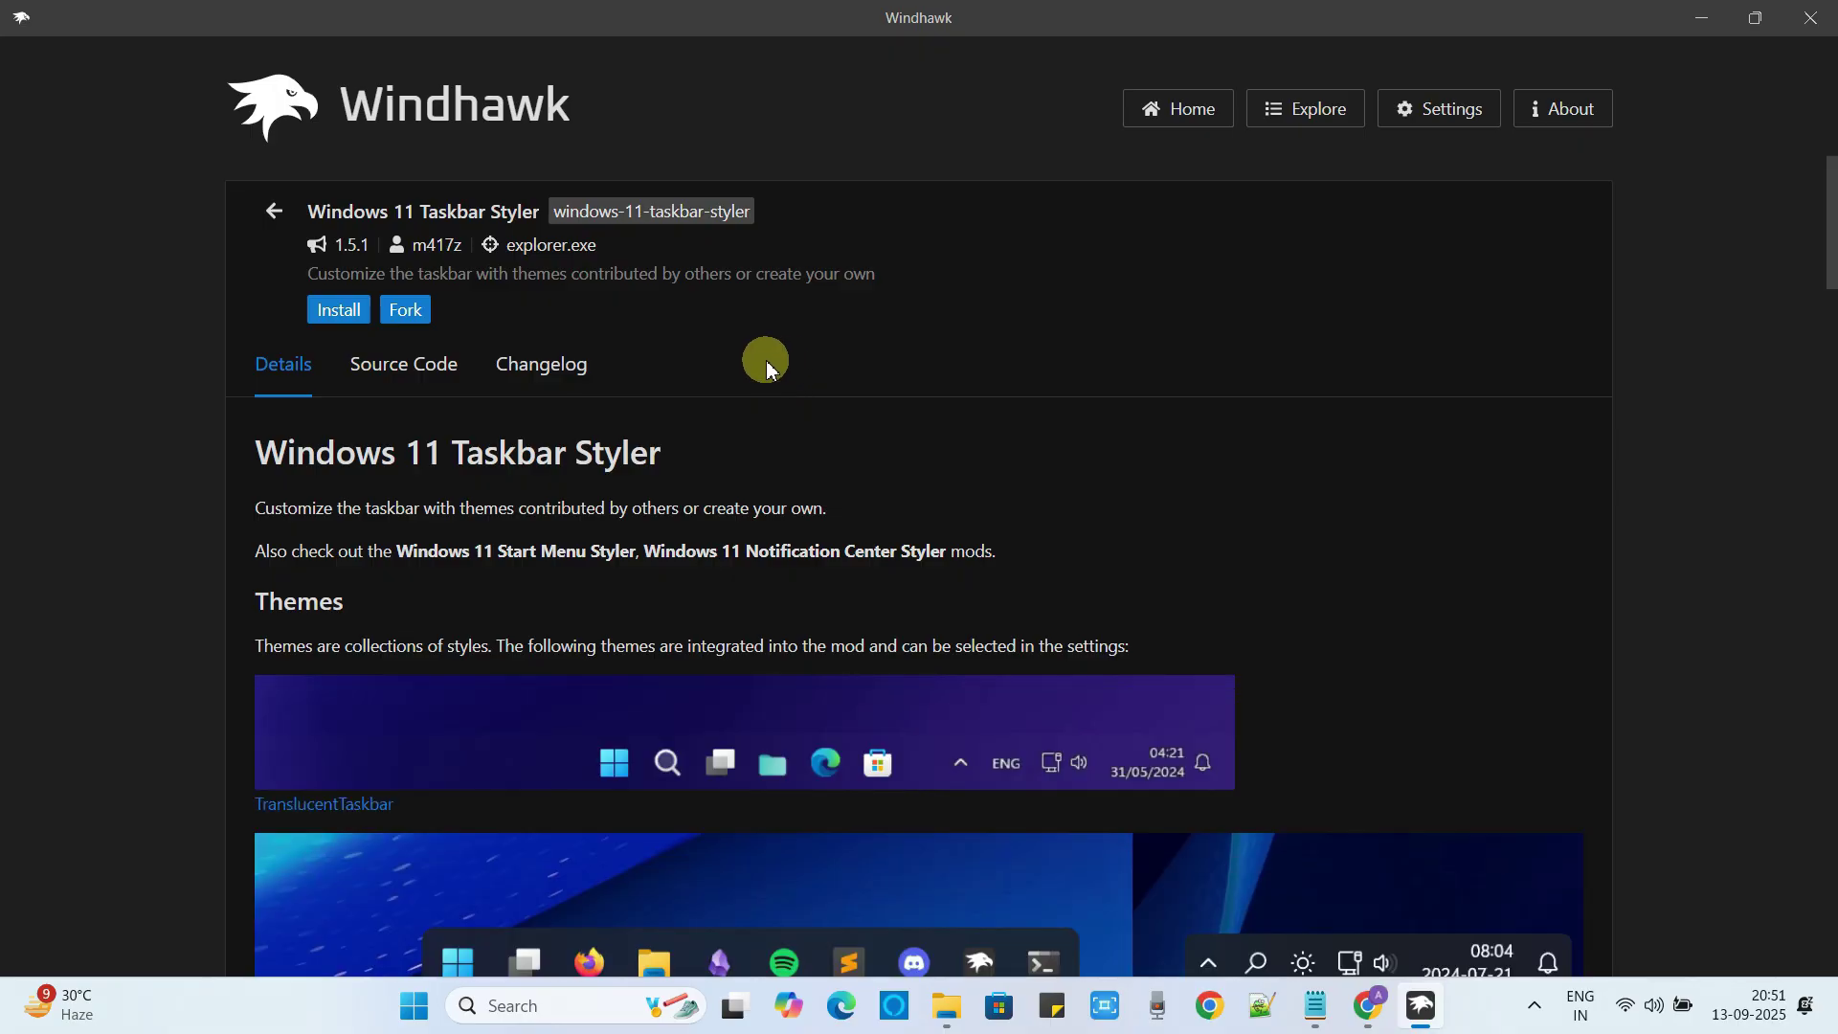
# - Install Taskbar Styler, accept the risk warning, and save the TranslucentTaskbar theme setting
pyautogui.click(340, 311)
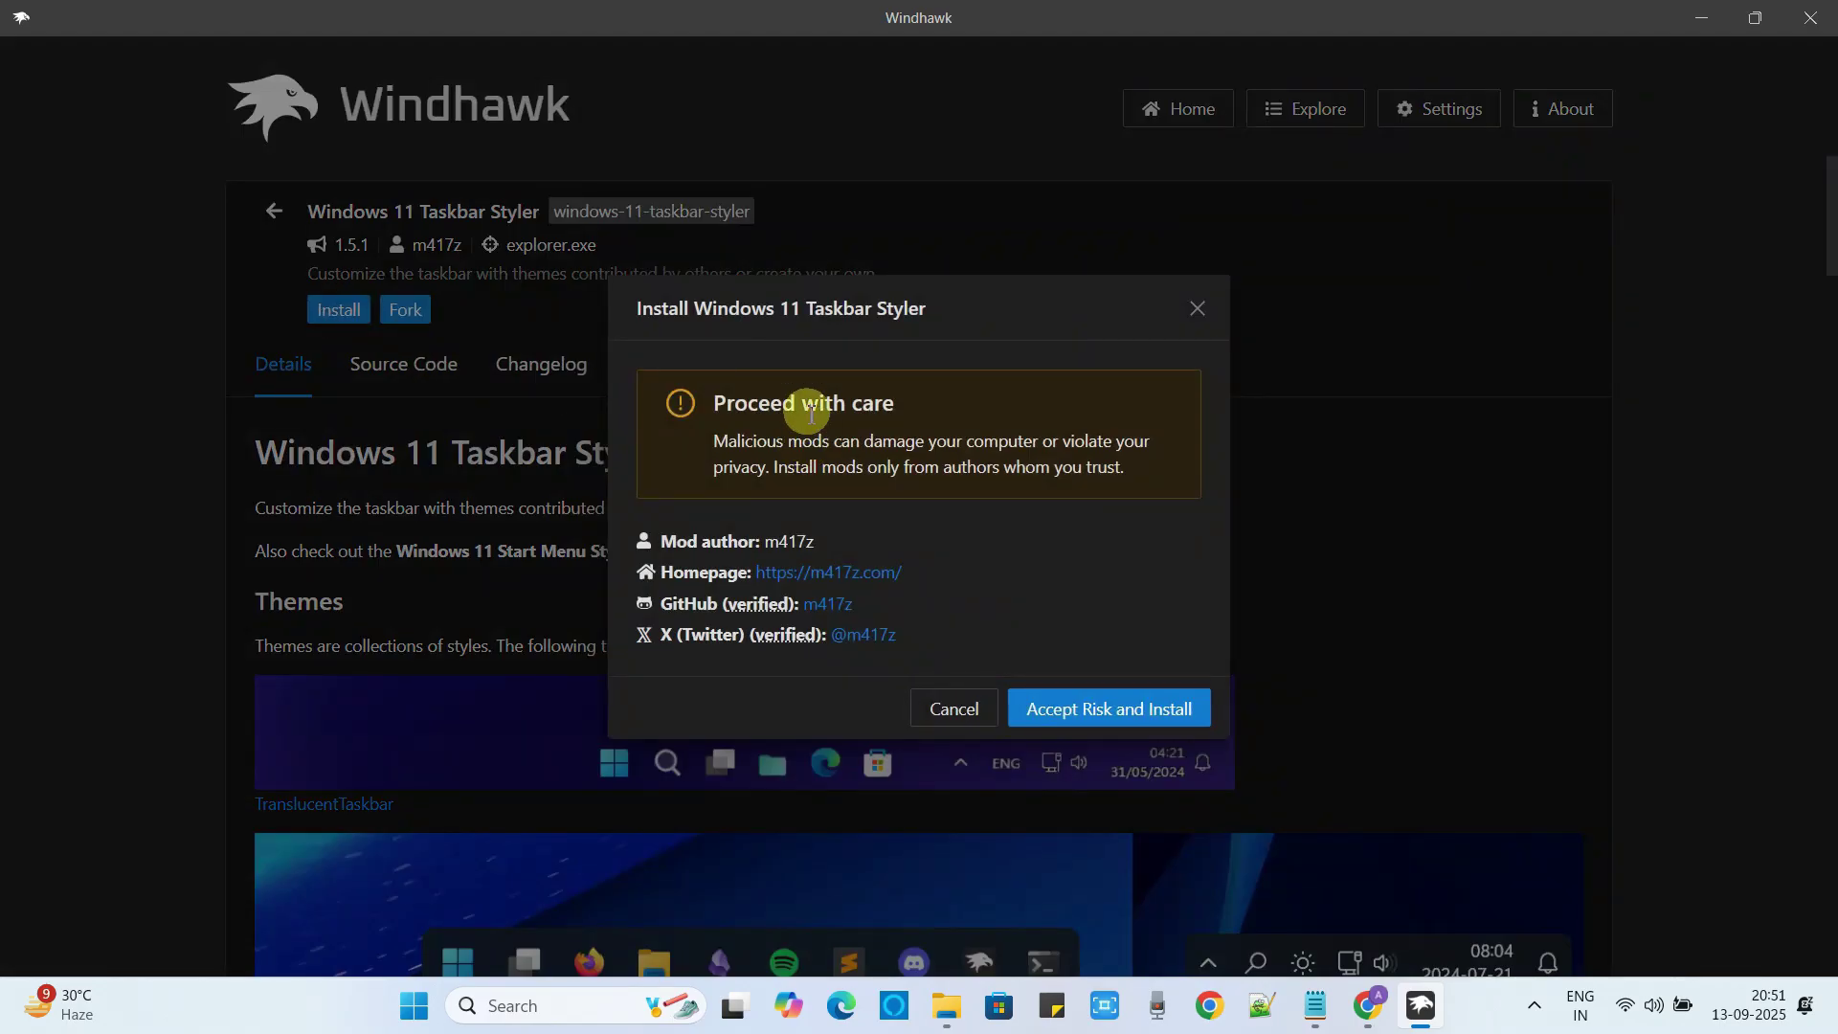
pyautogui.click(1114, 718)
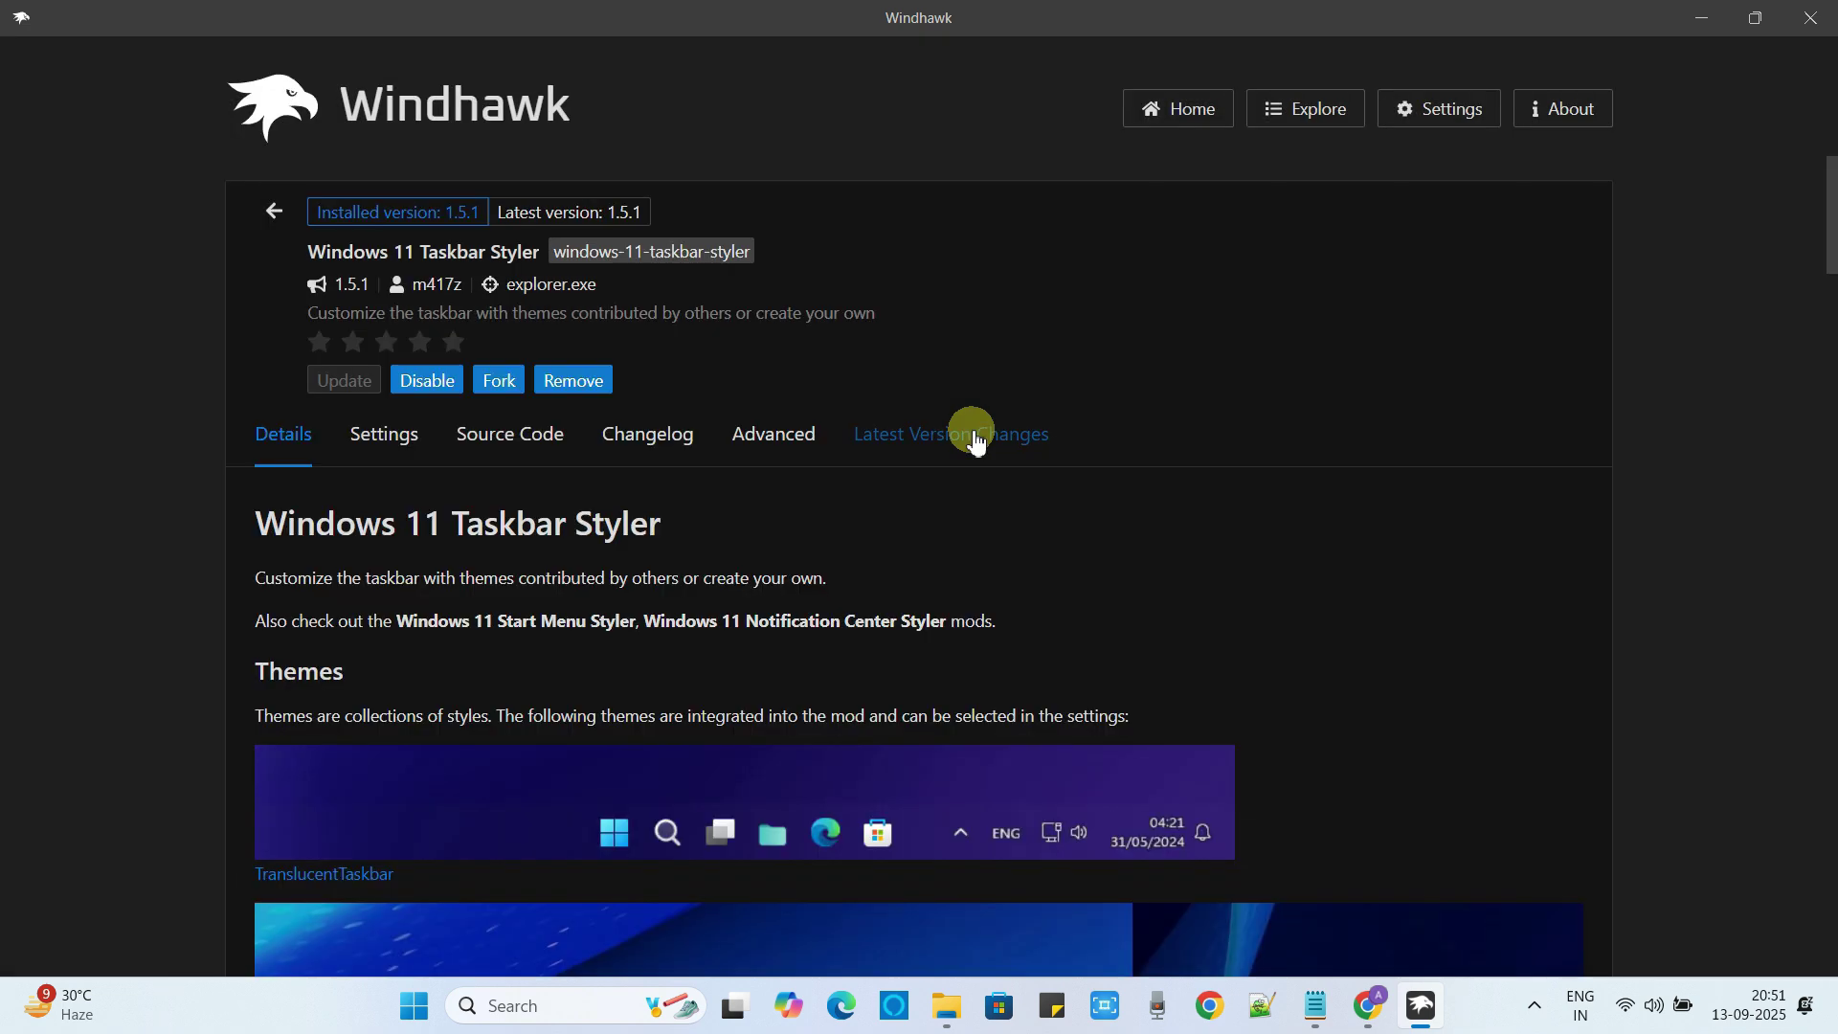
pyautogui.click(382, 441)
pyautogui.scroll(-1, 479, 509)
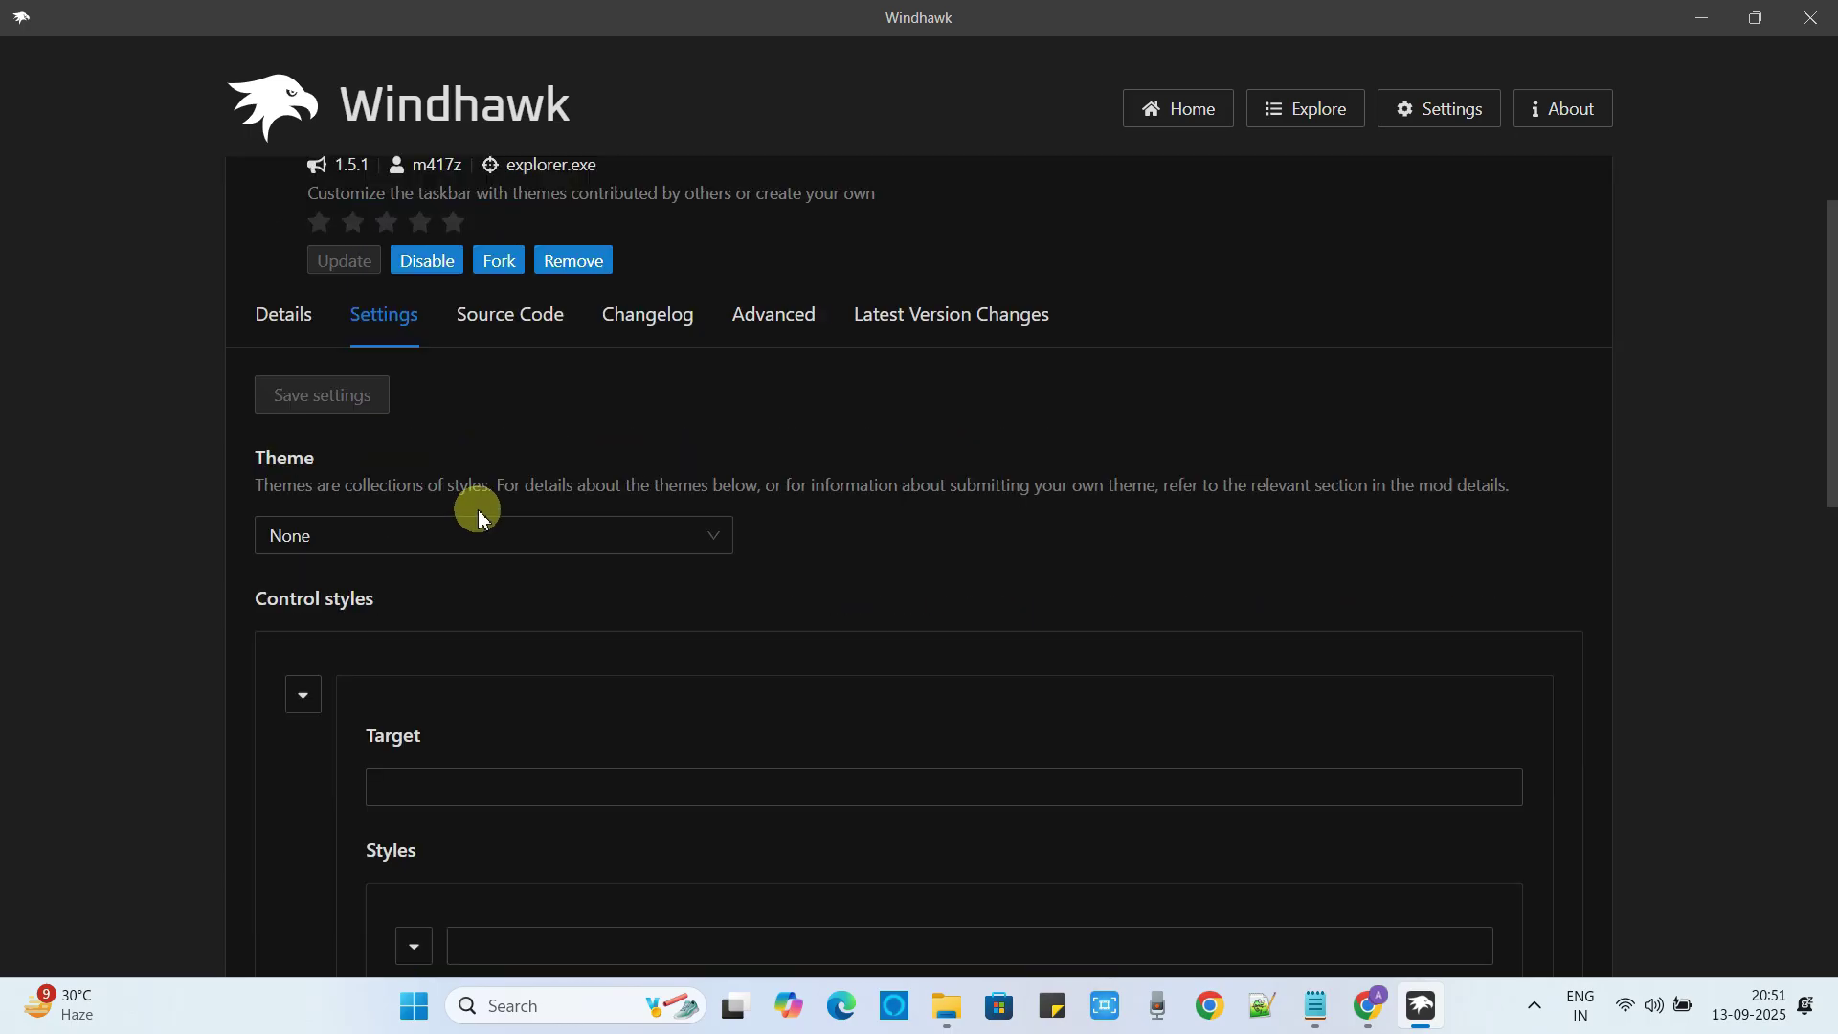
pyautogui.click(476, 548)
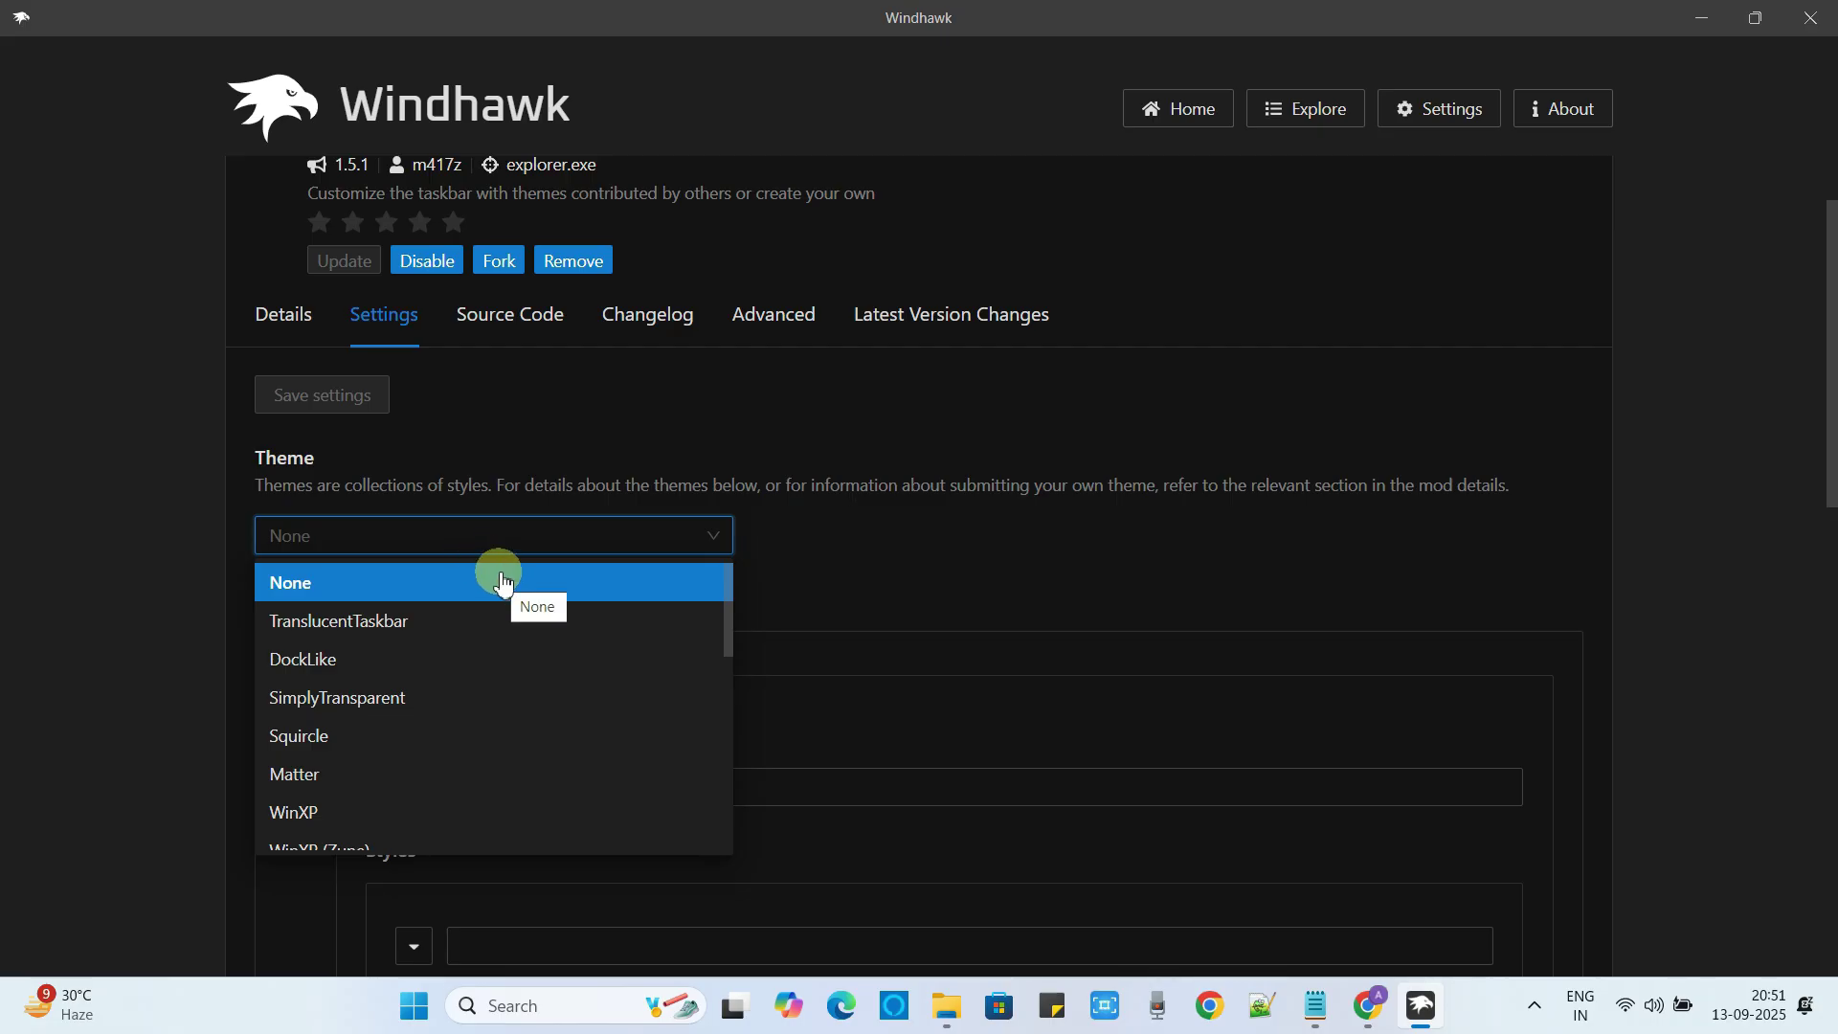
pyautogui.scroll(-5, 496, 584)
pyautogui.scroll(5, 496, 584)
pyautogui.click(394, 628)
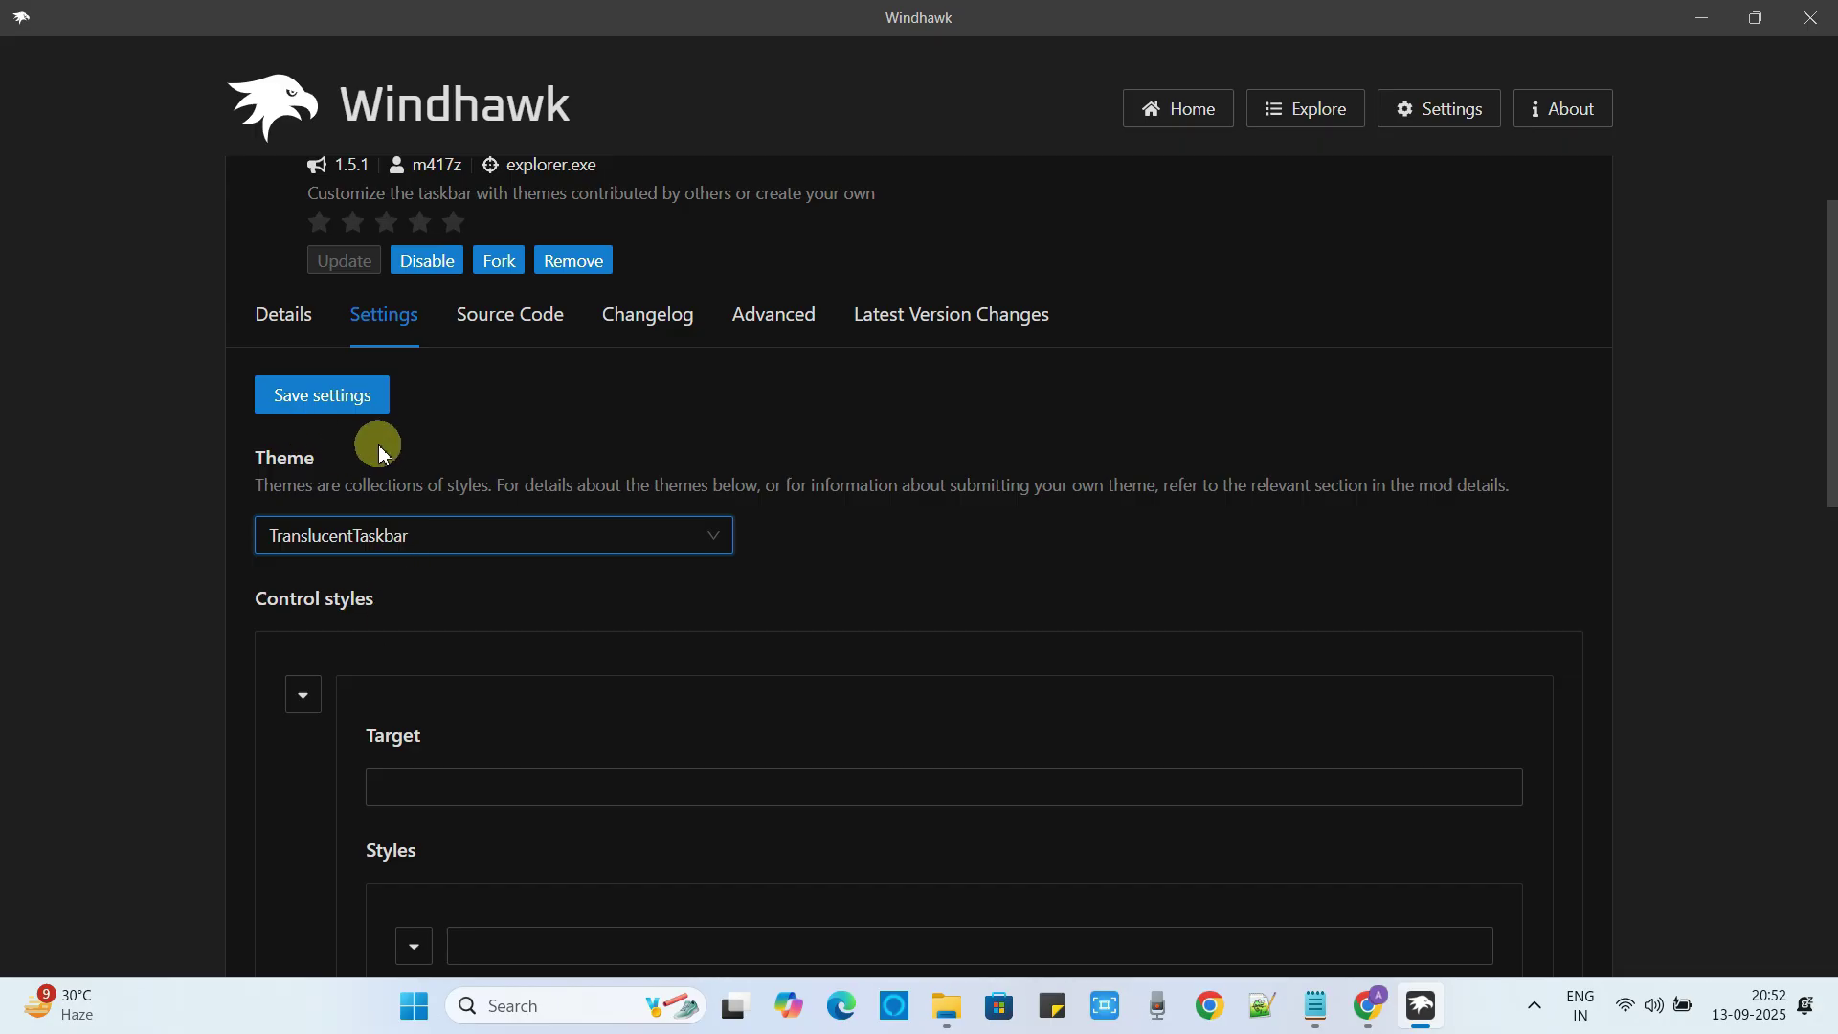
pyautogui.click(349, 414)
pyautogui.click(338, 397)
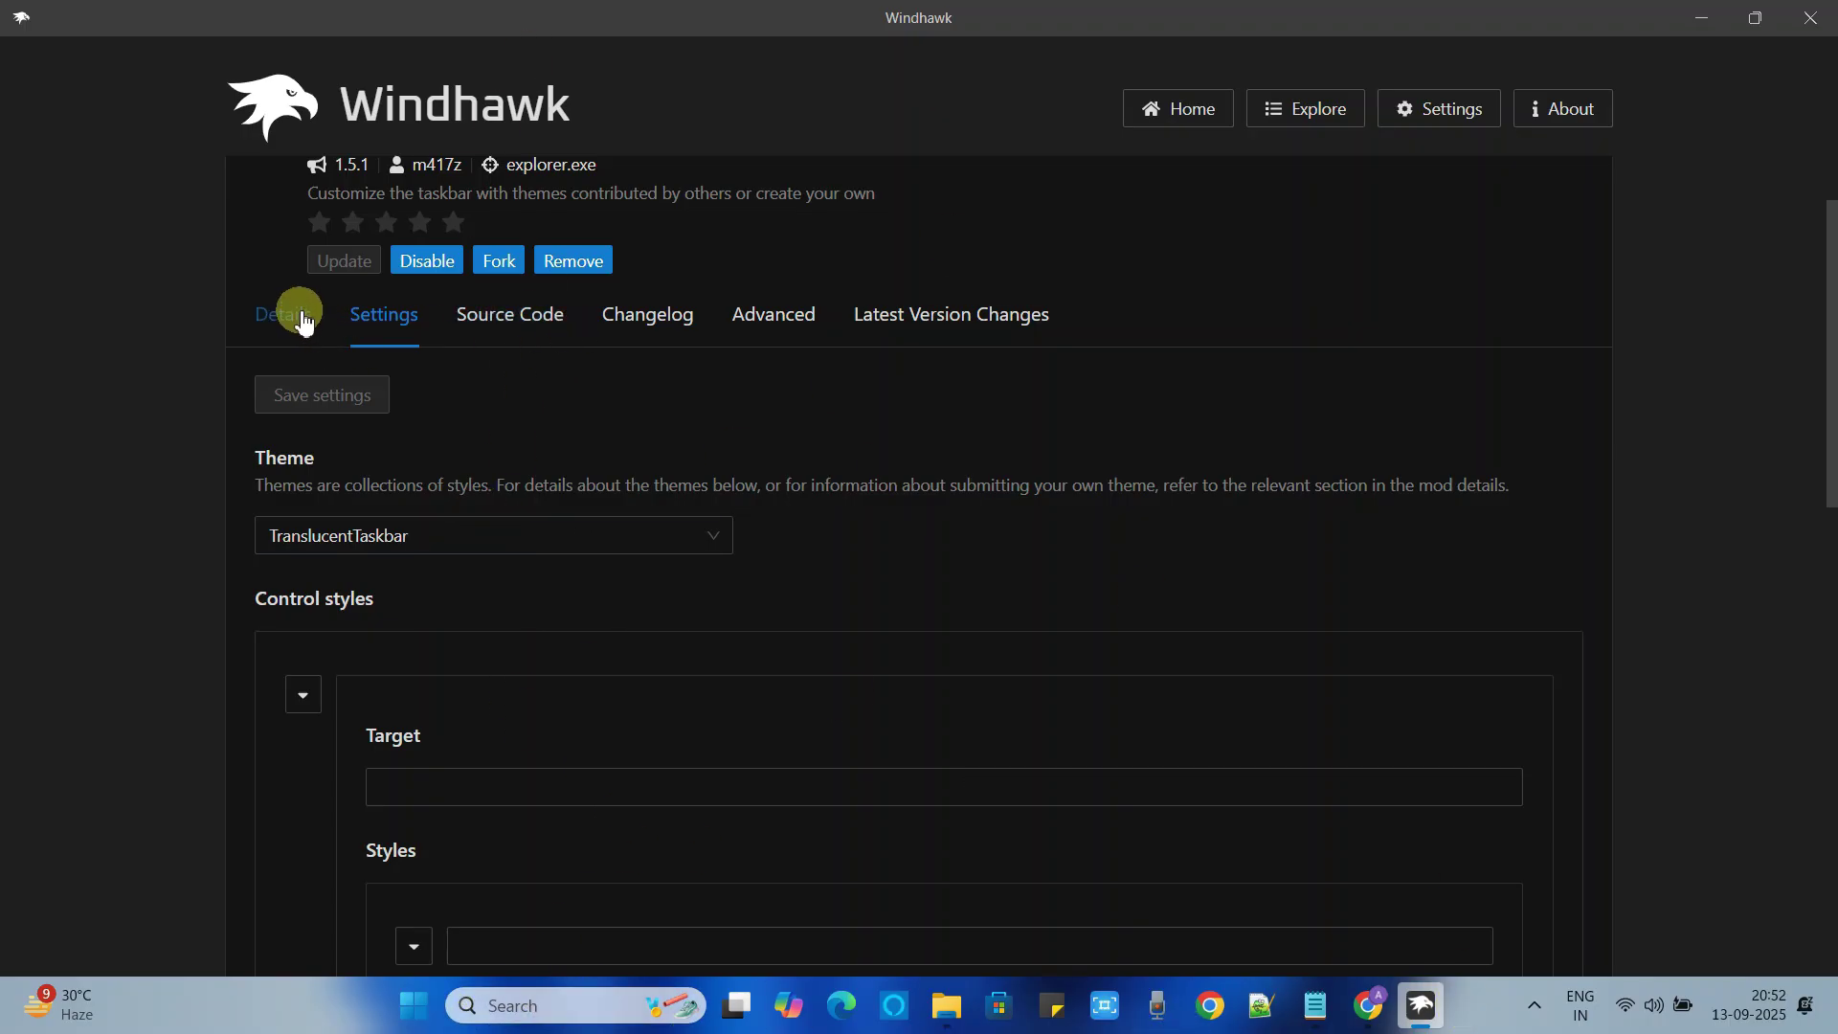
# - From Home, explore other mods and open the Windows 11 Start Menu Styler details
pyautogui.click(1174, 113)
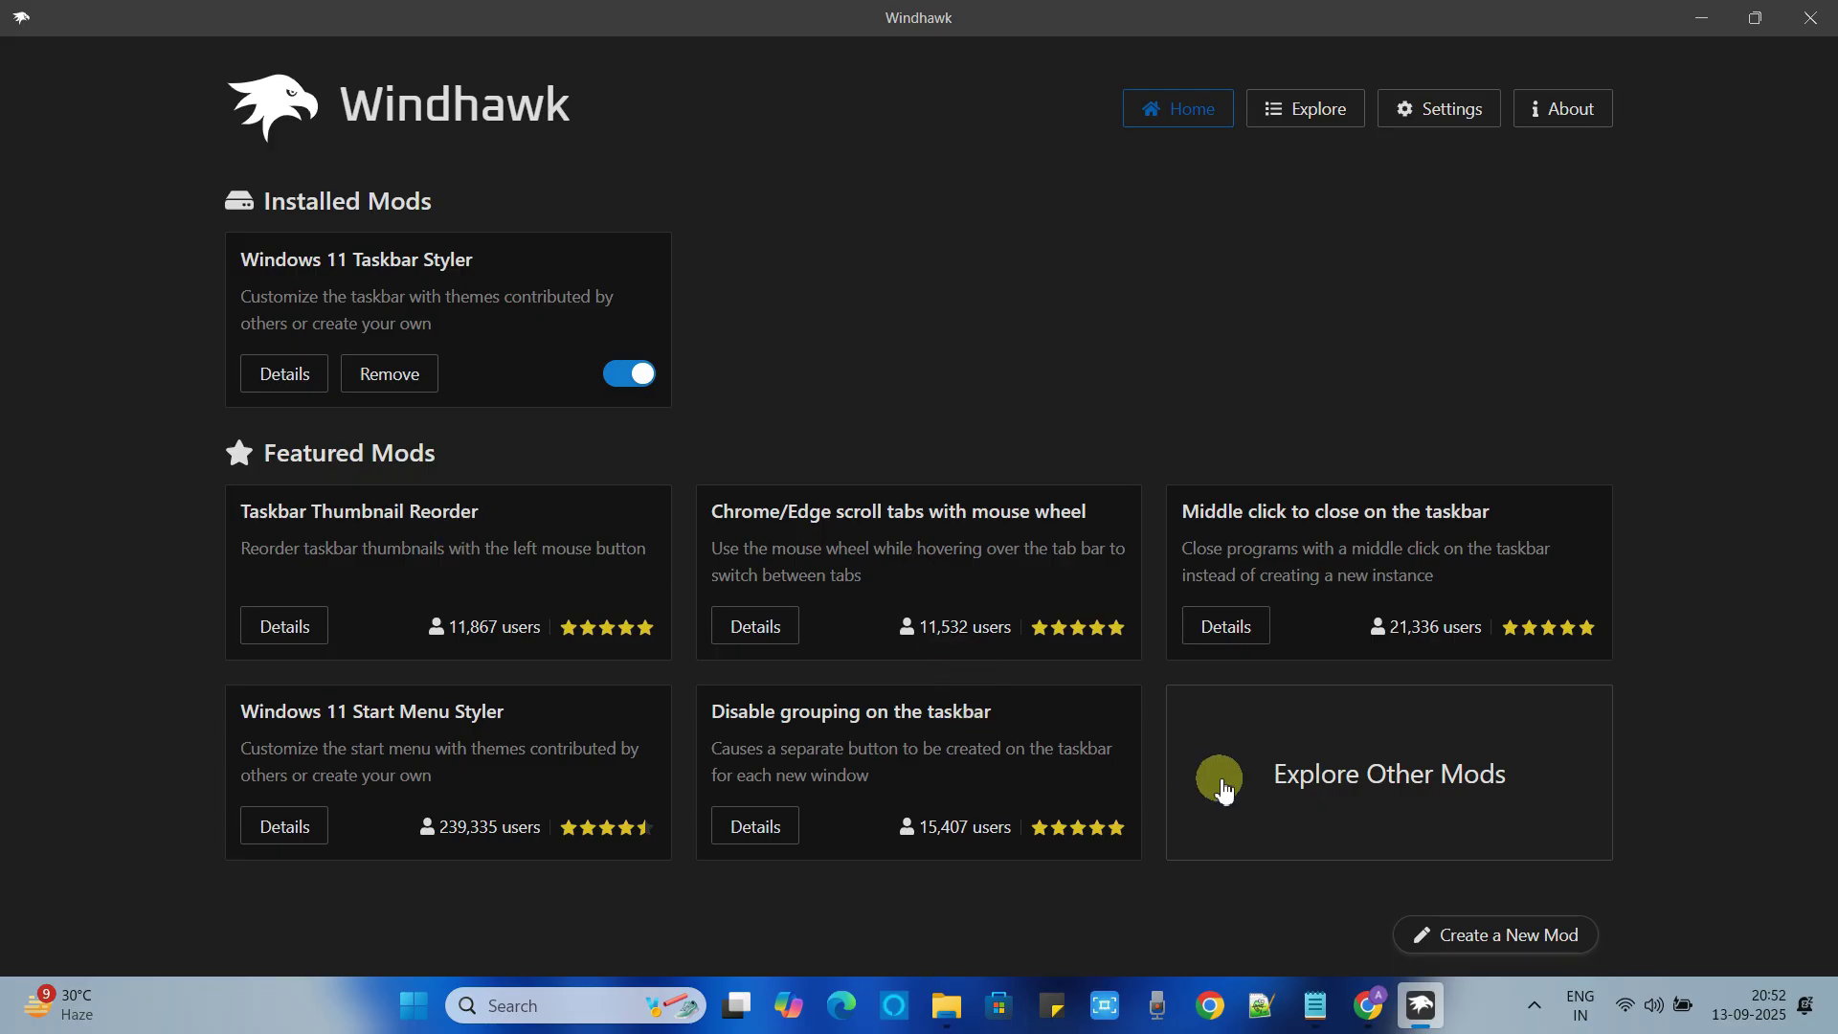
pyautogui.click(1399, 798)
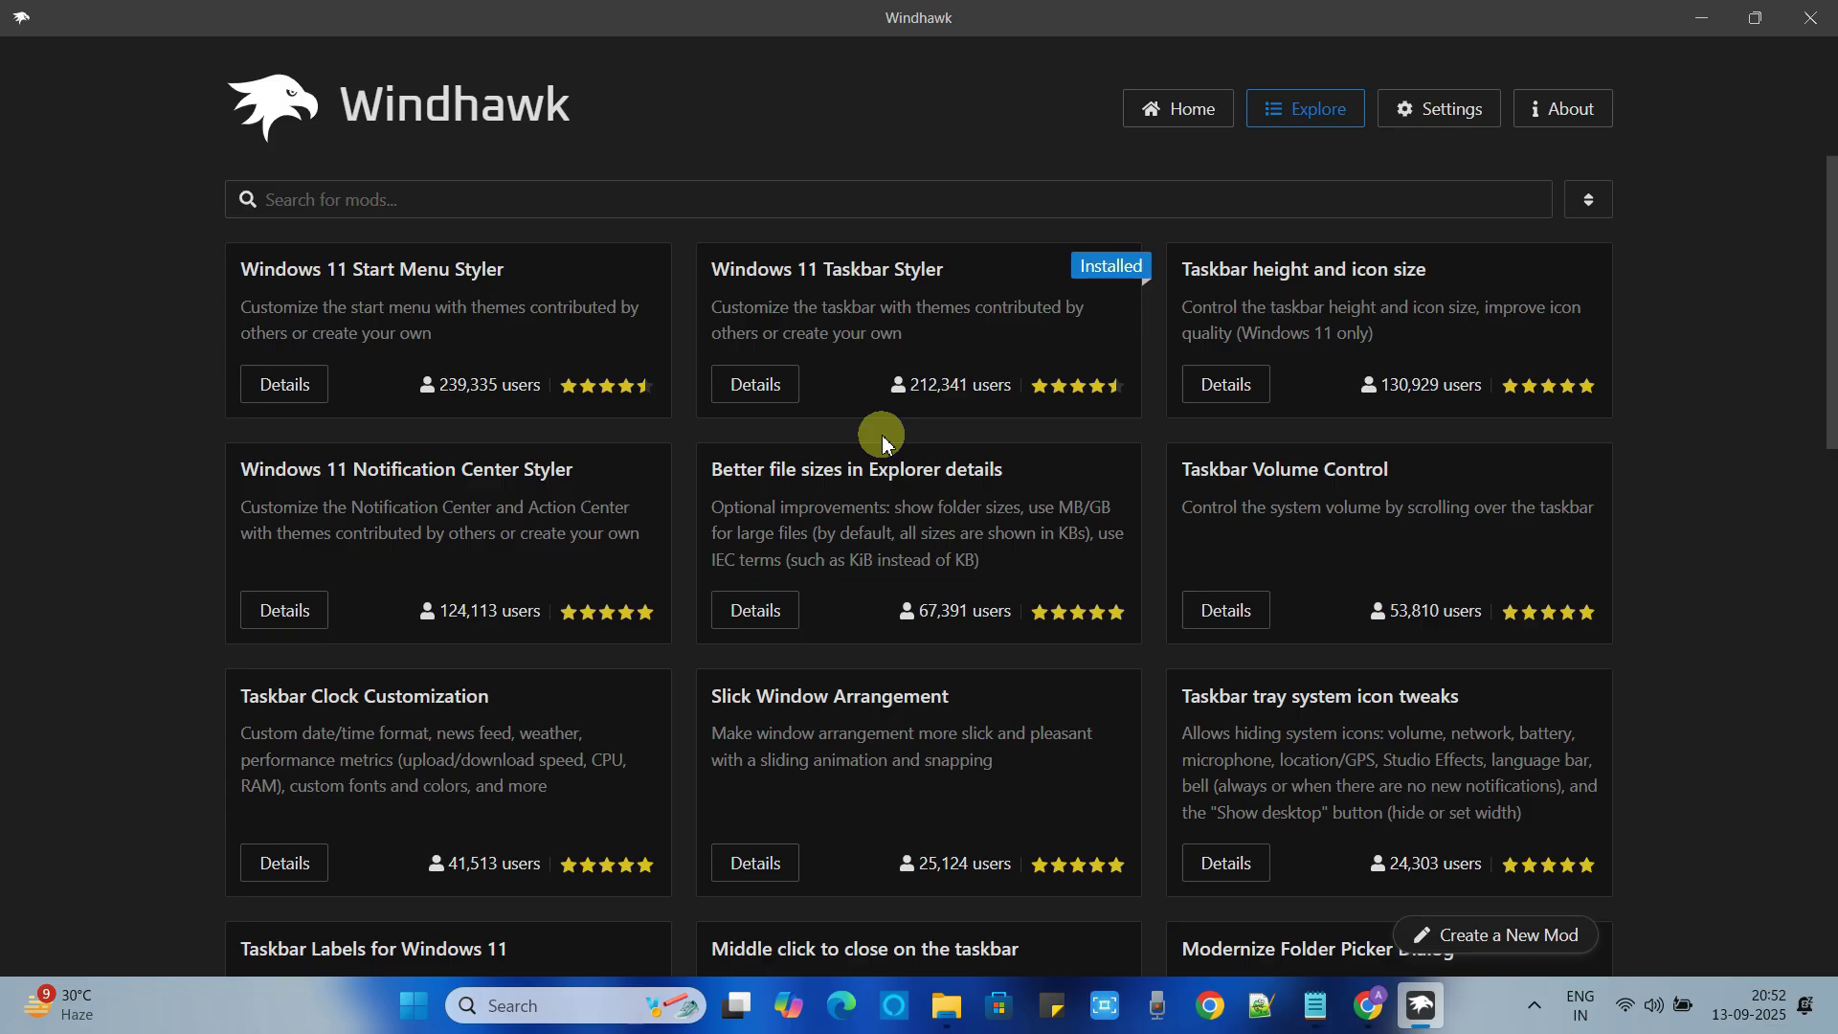
pyautogui.click(305, 385)
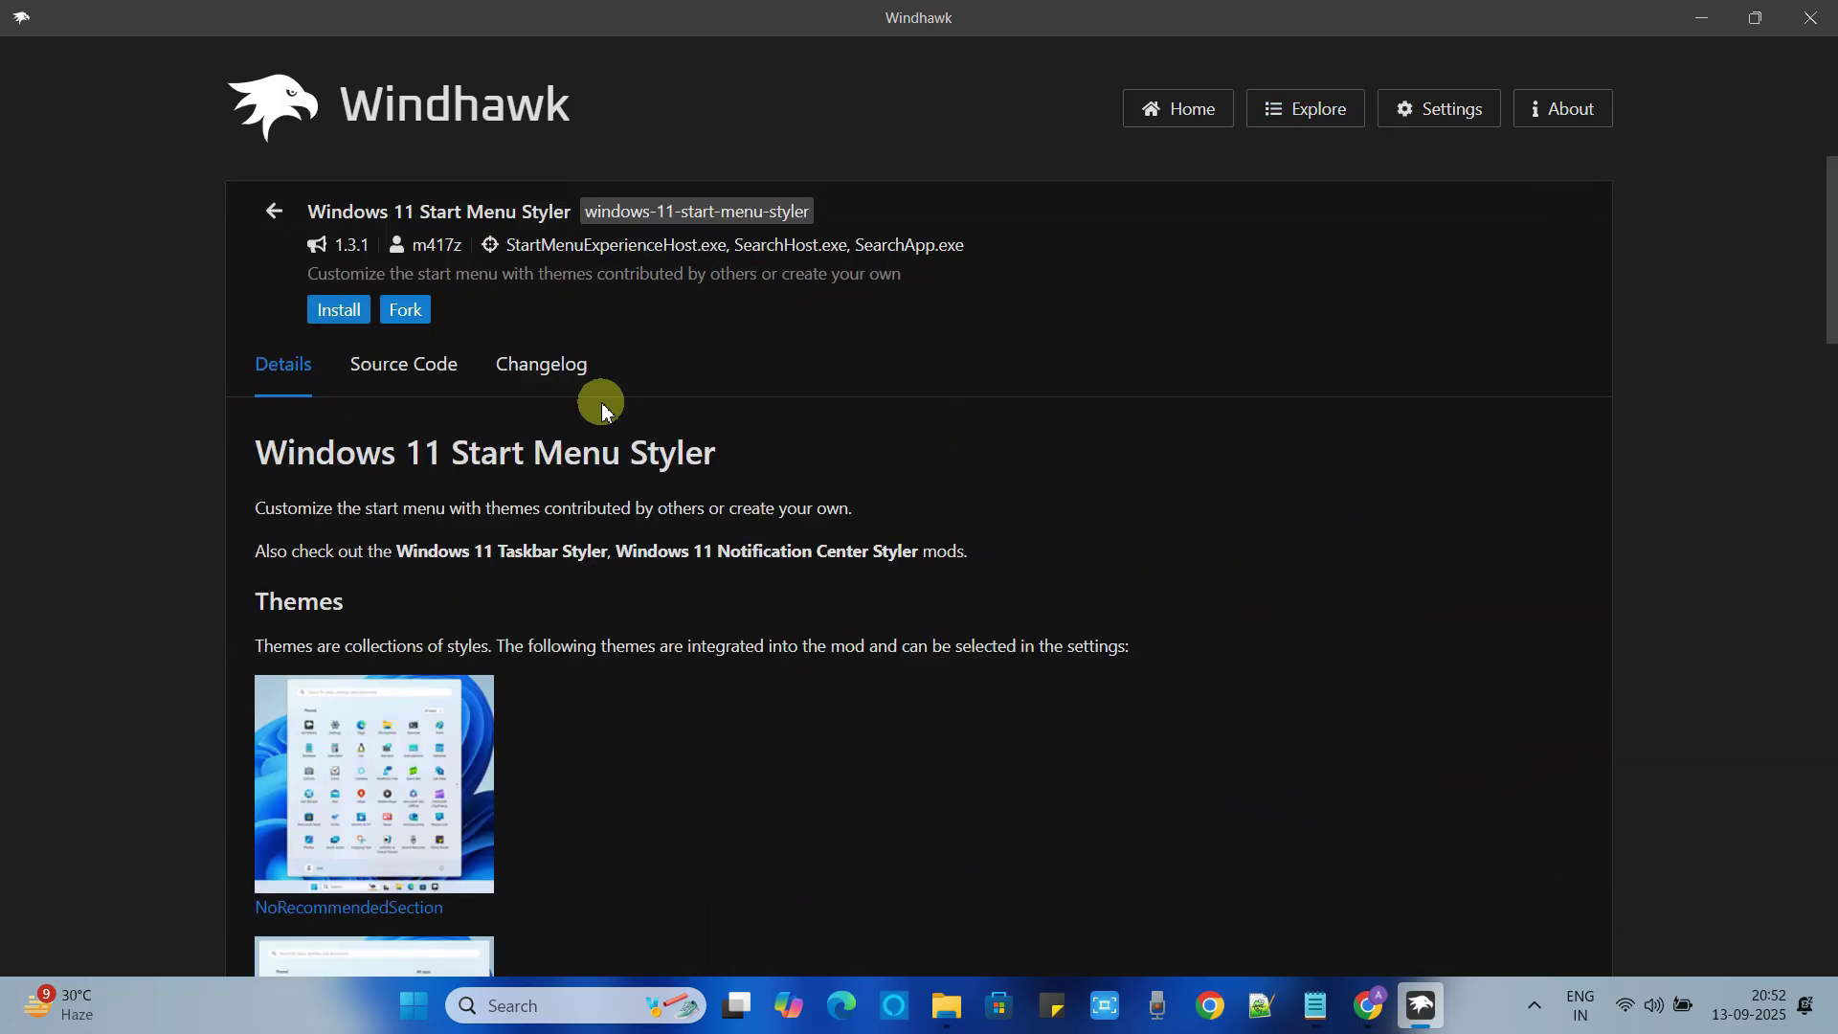
# - Install Windows 11 Start Menu Styler, accepting the risk warning
pyautogui.click(341, 312)
pyautogui.click(1103, 709)
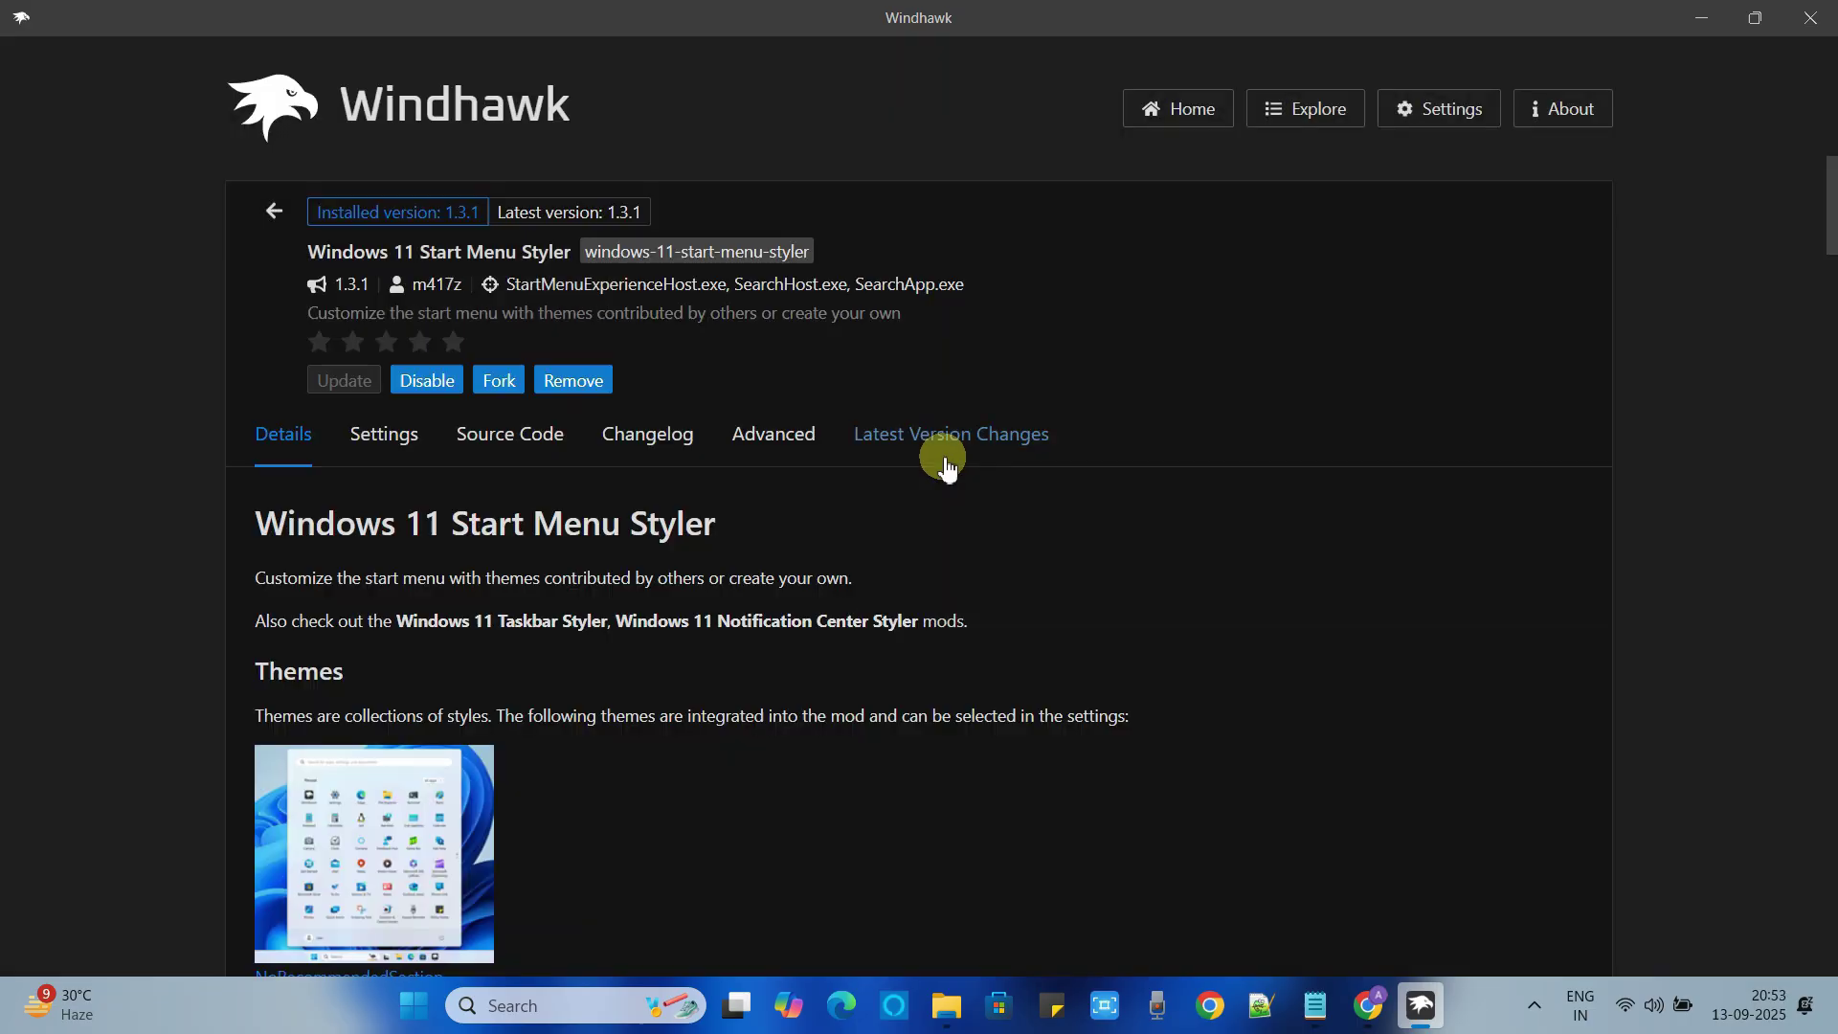
pyautogui.click(945, 459)
# - Choose the TranslucentStartMenu theme in the Start Menu Styler settings and save
pyautogui.click(370, 437)
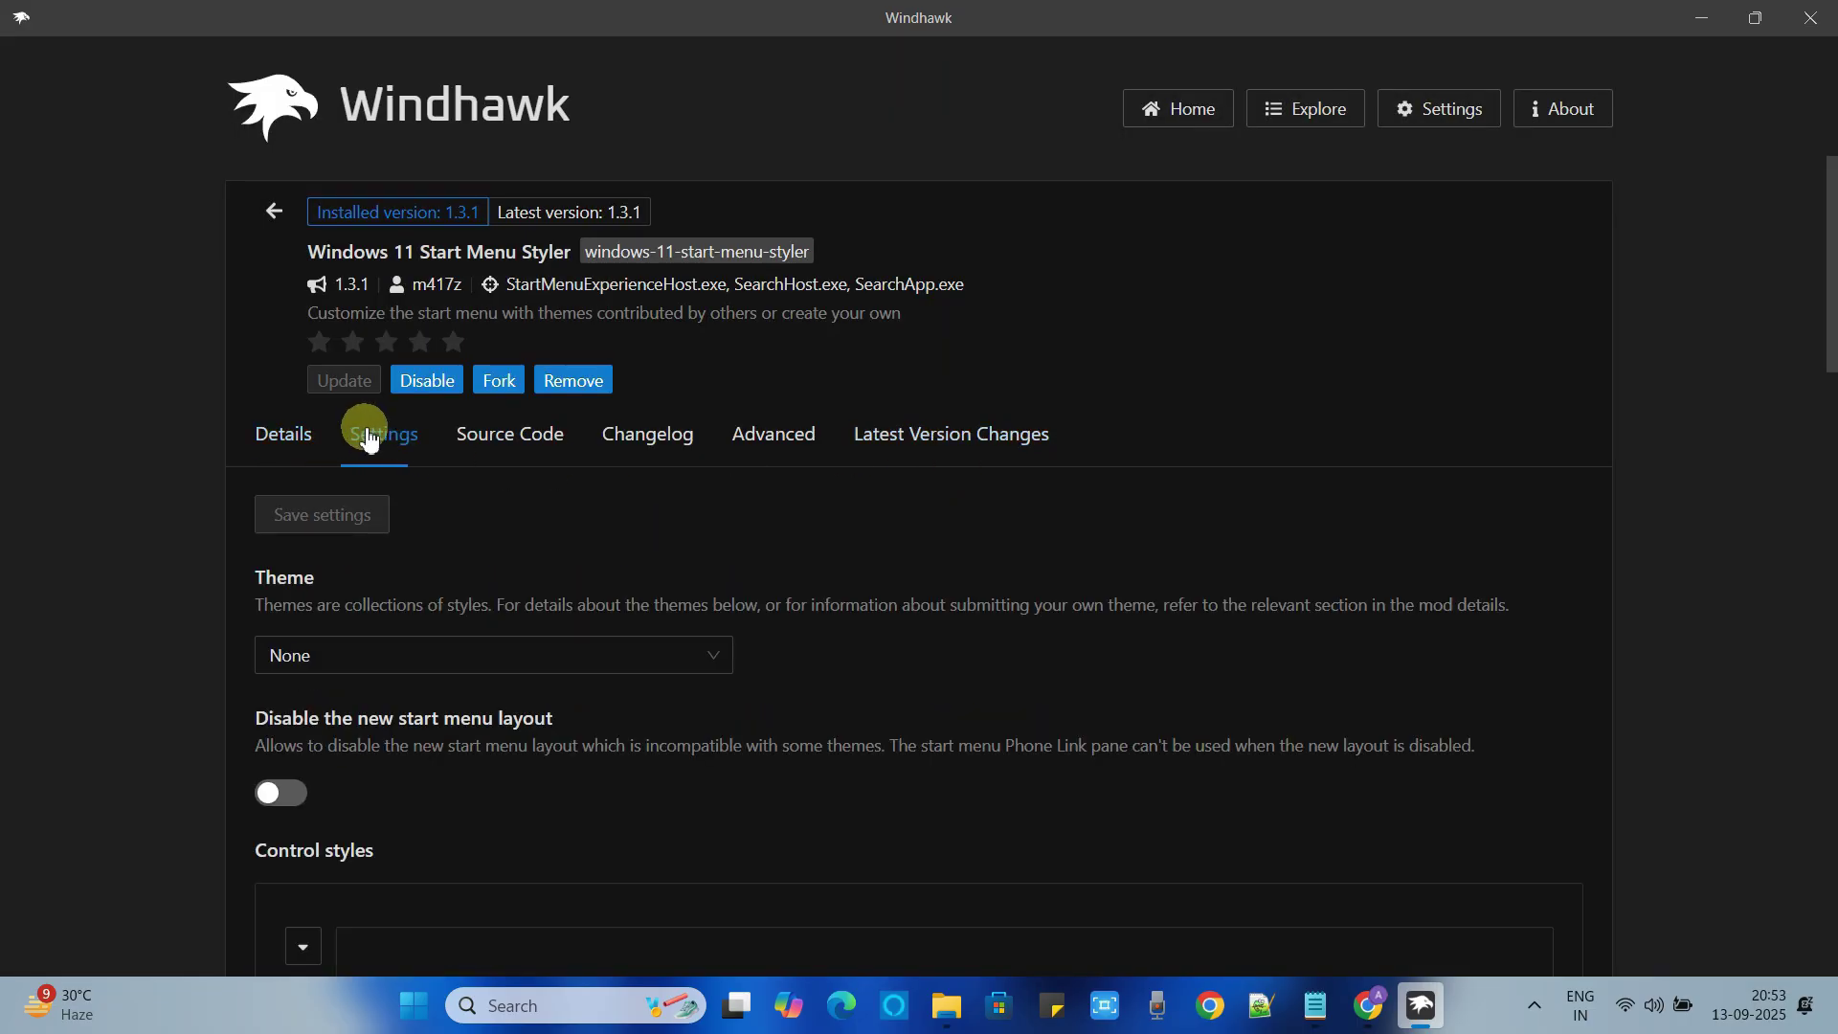
pyautogui.click(417, 656)
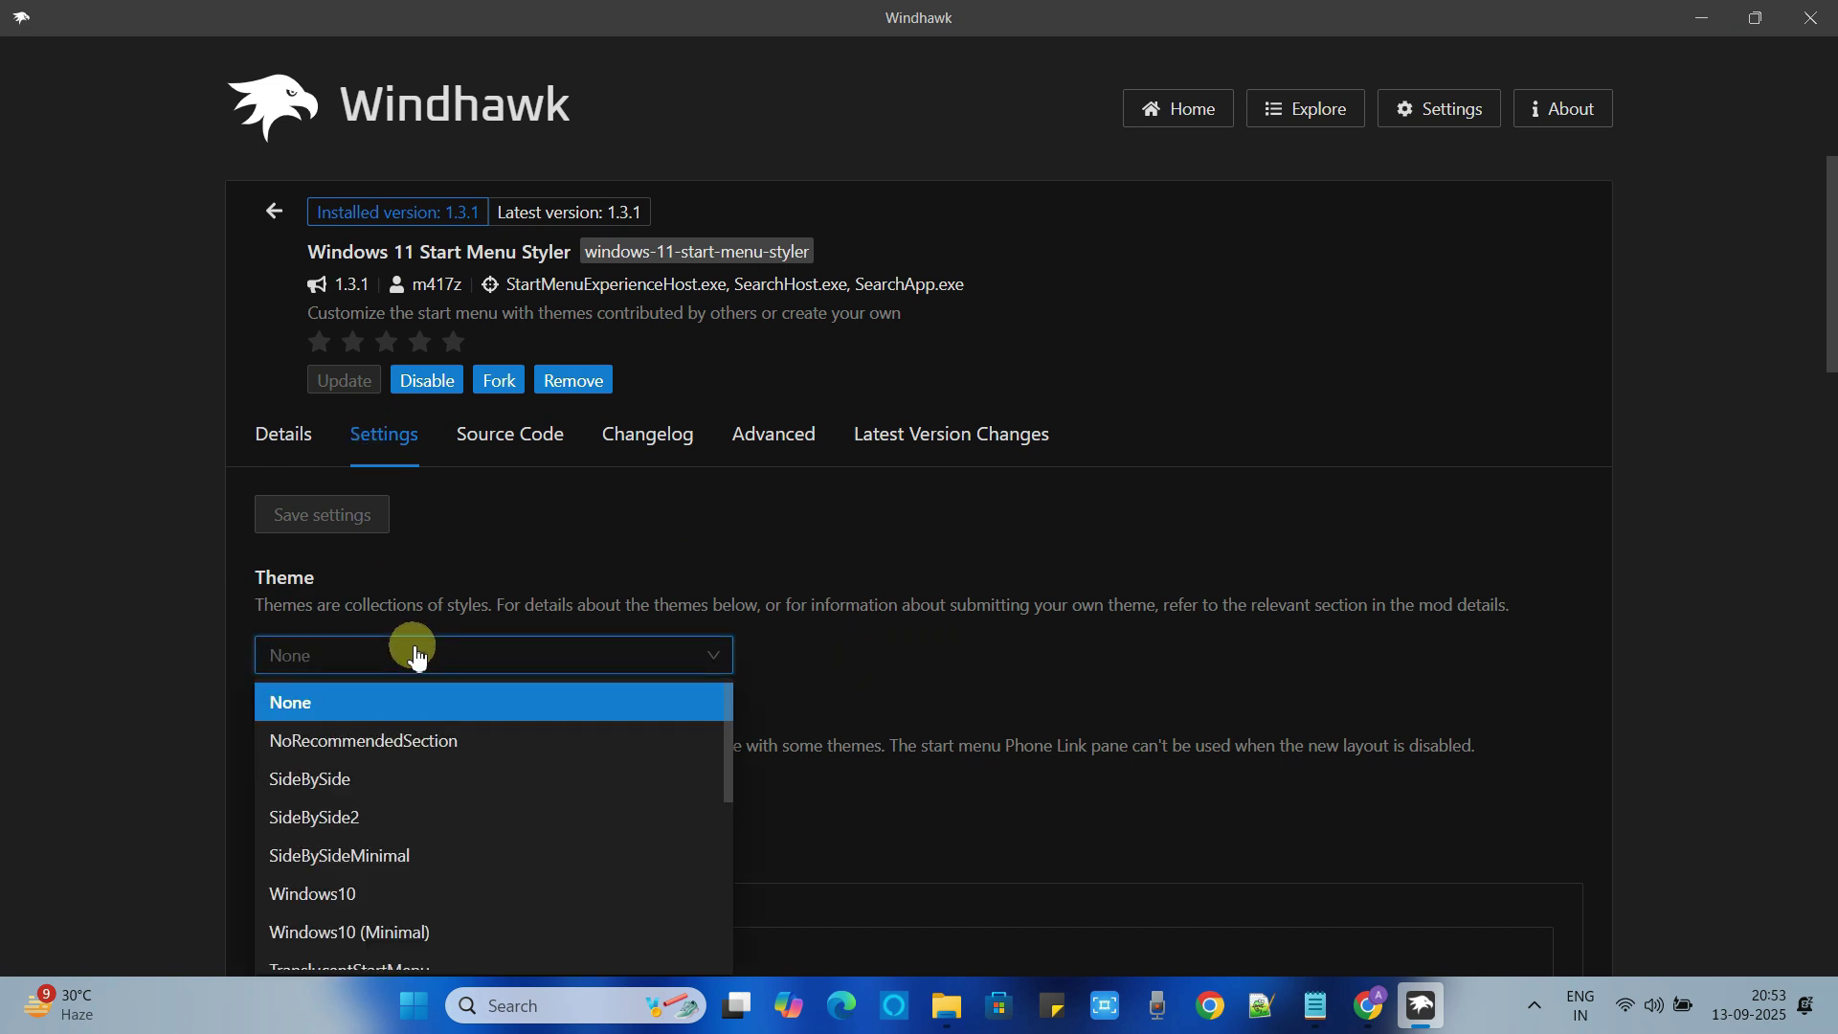
pyautogui.scroll(-2, 575, 780)
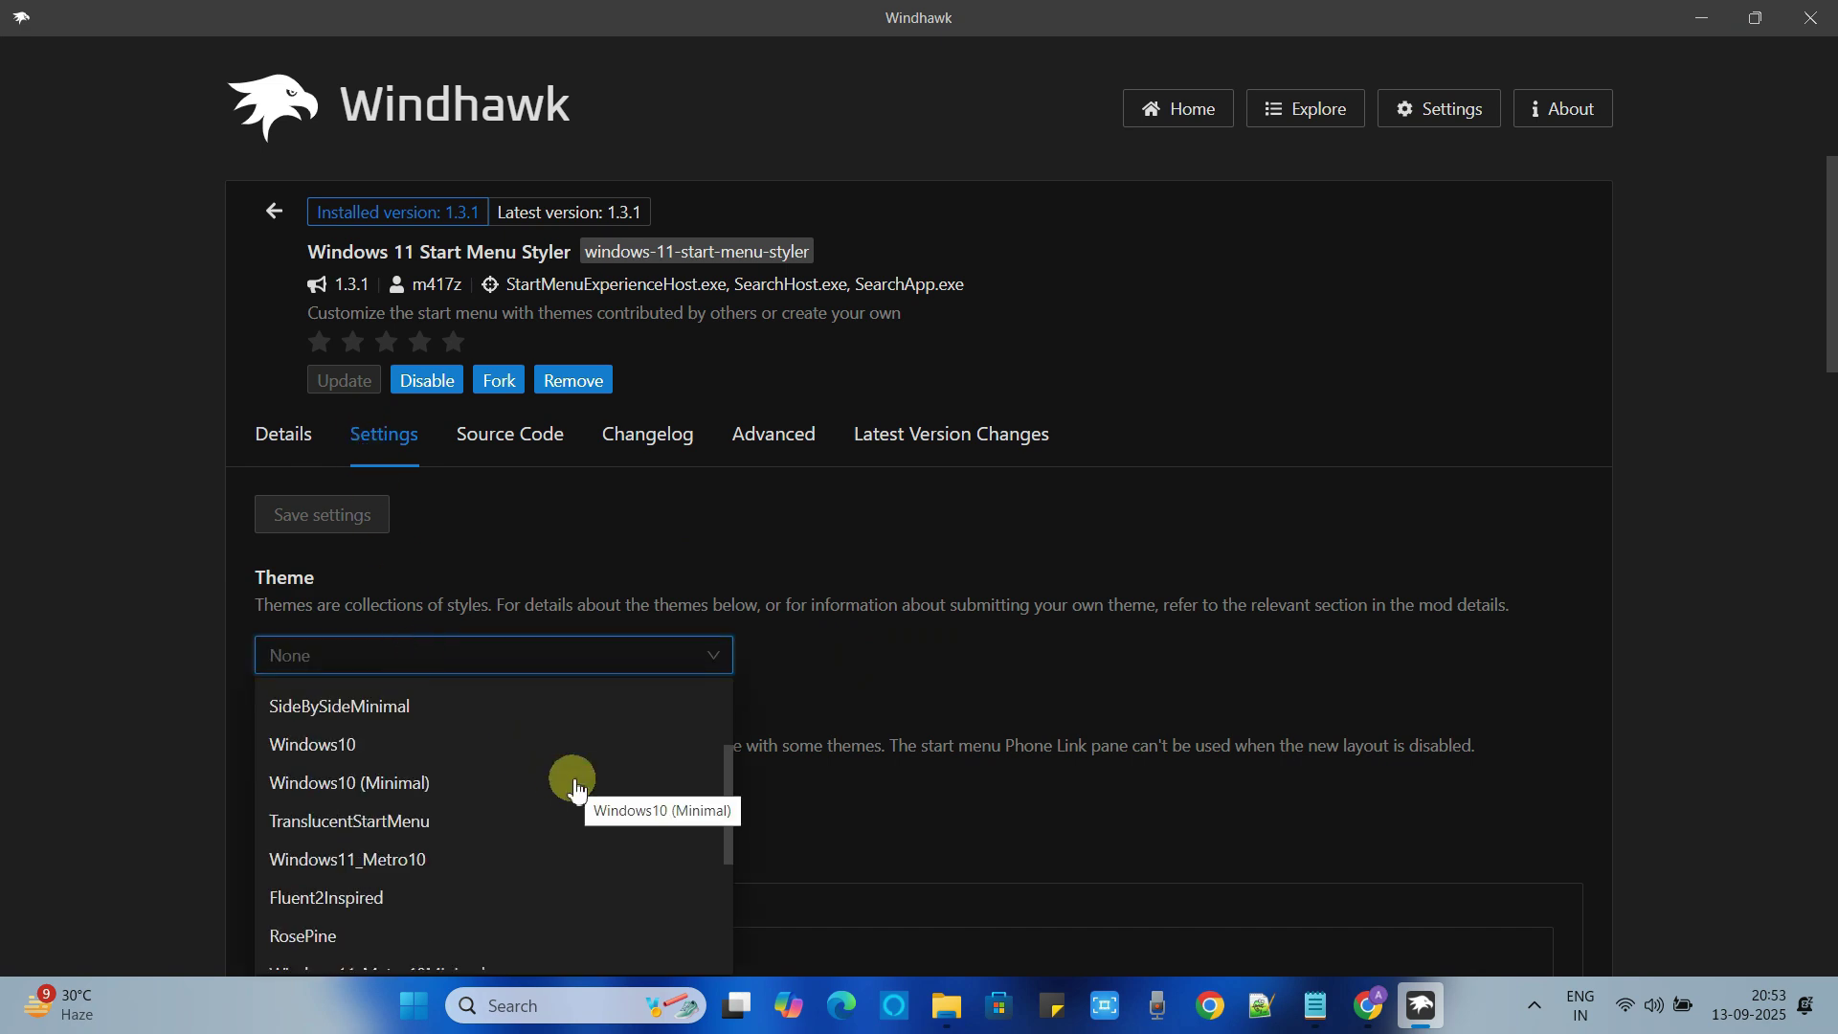
pyautogui.click(372, 823)
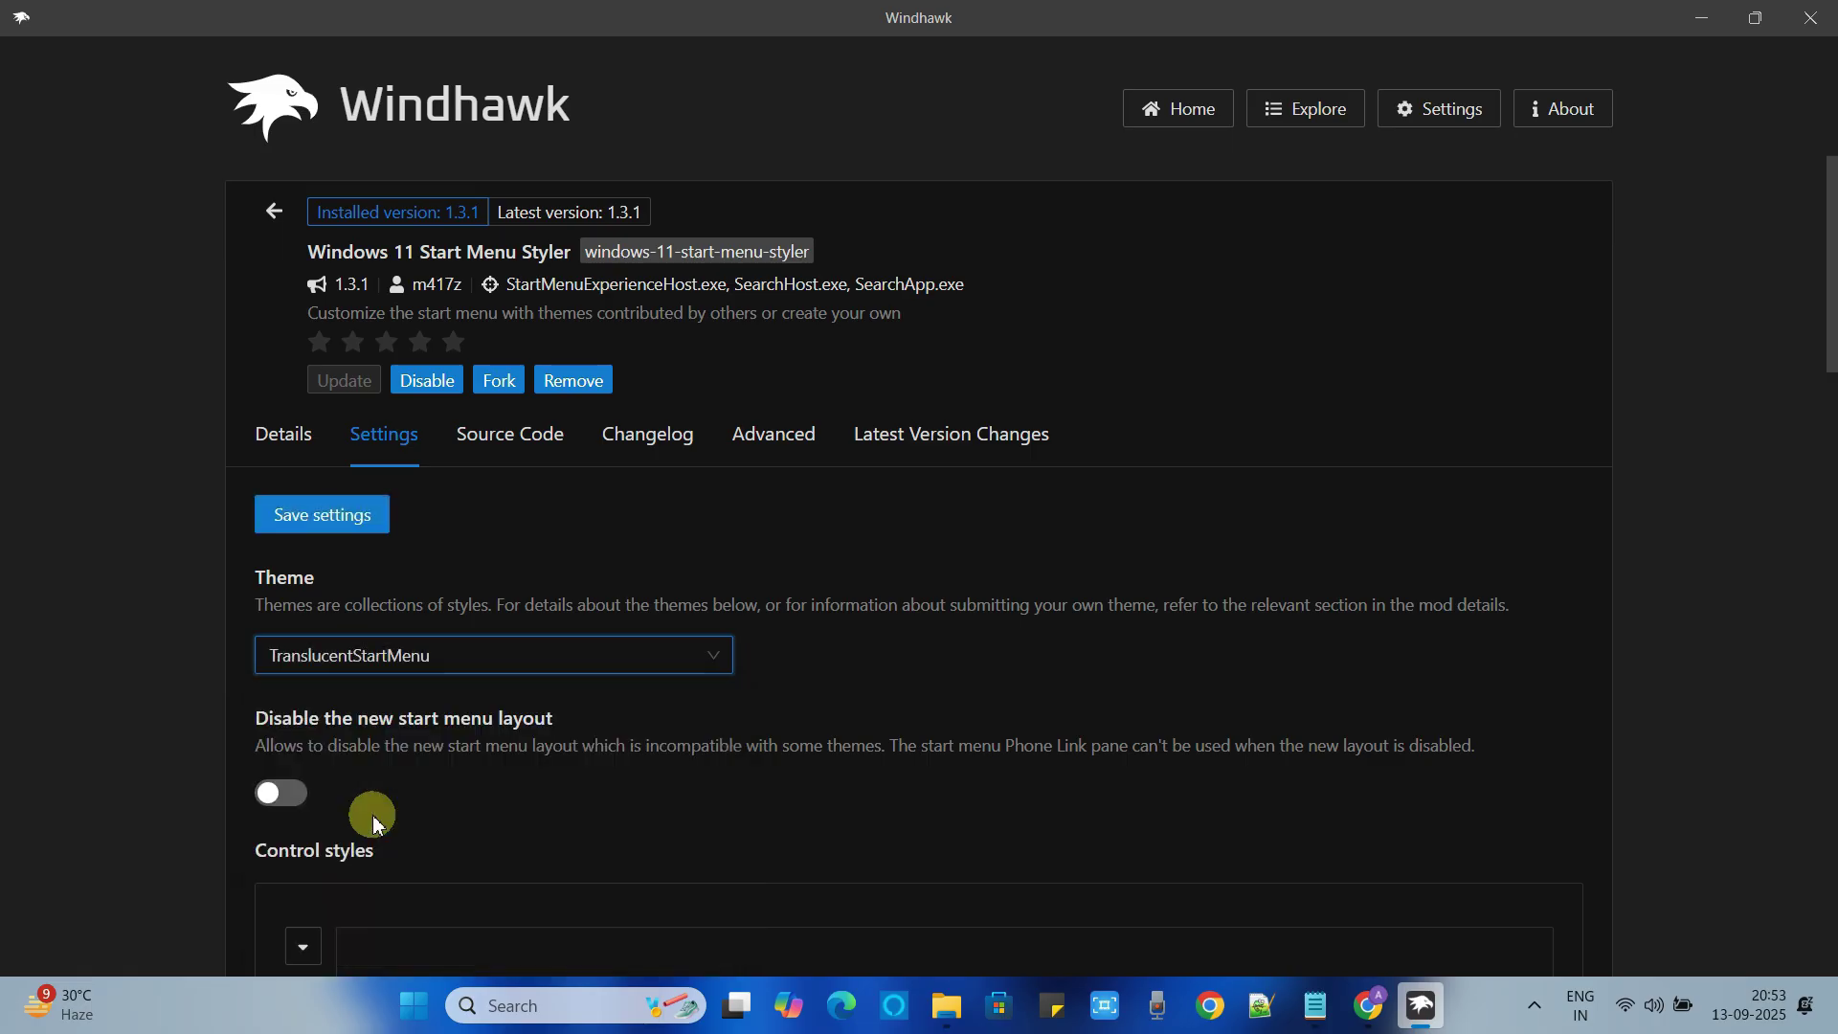
pyautogui.click(348, 526)
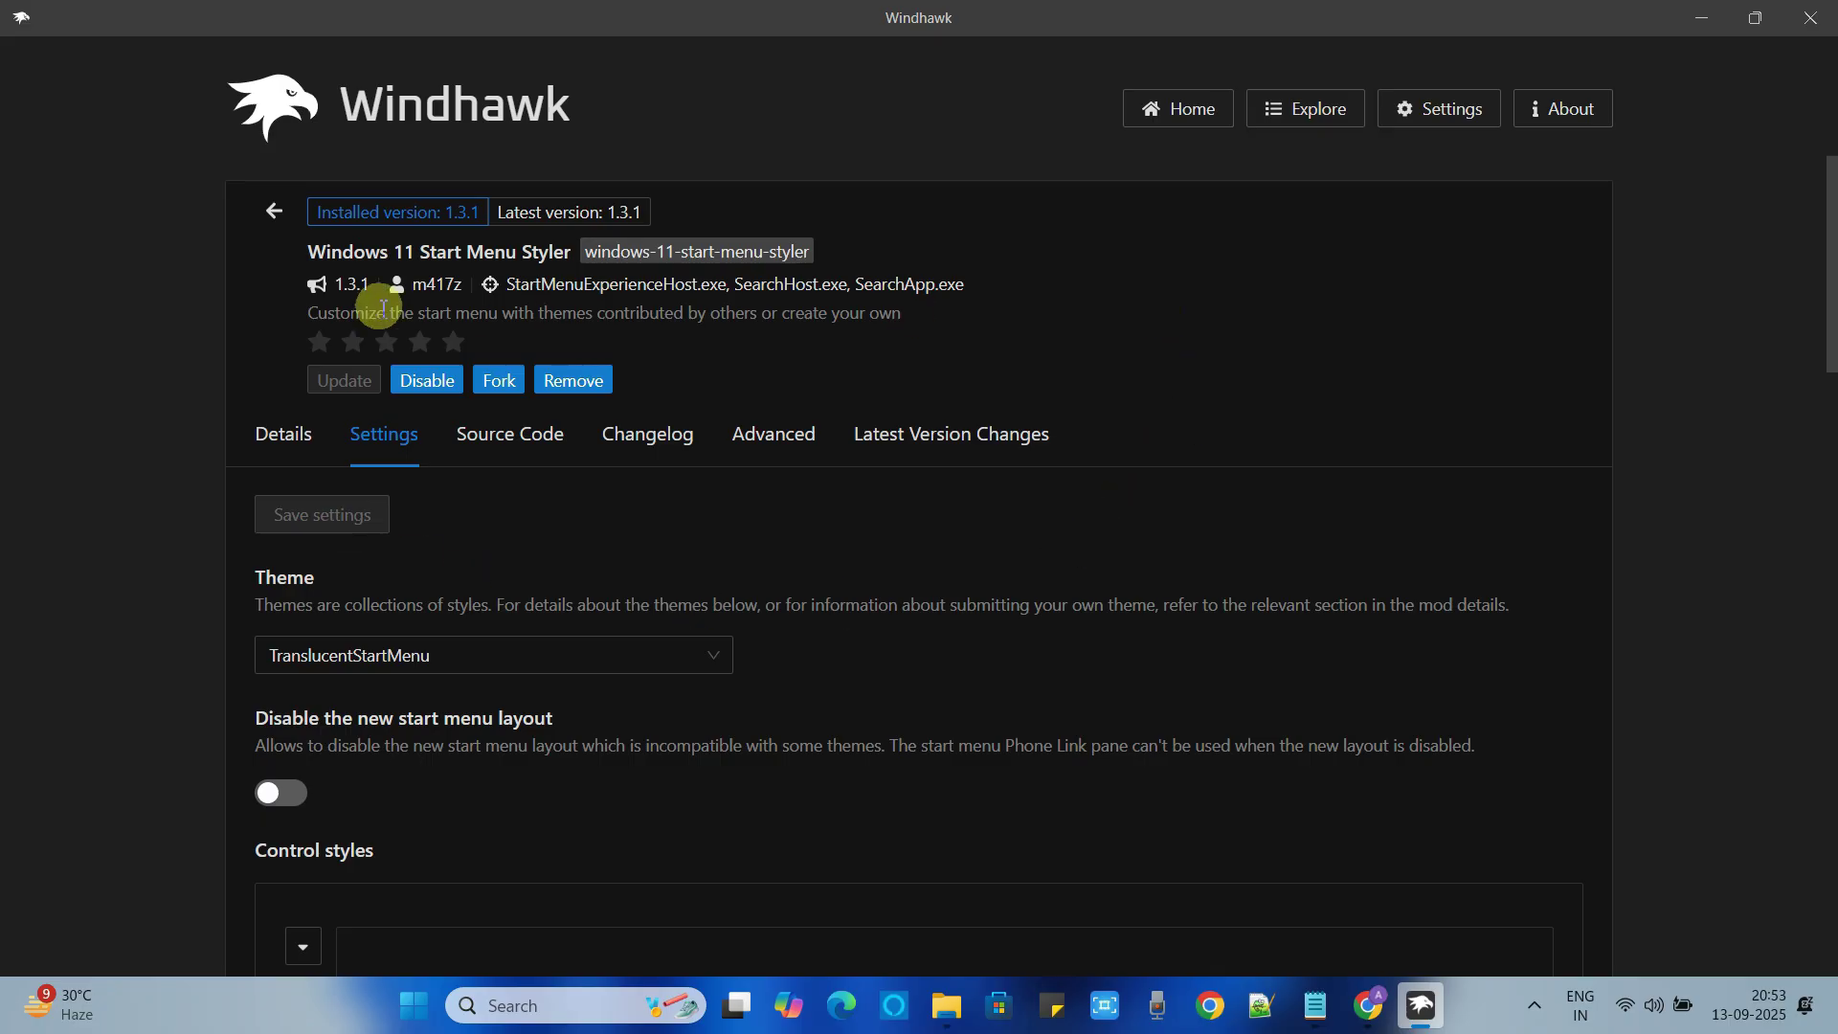
# - Go back to the mod list and open the Windows 11 Notification Center Styler details
pyautogui.click(263, 213)
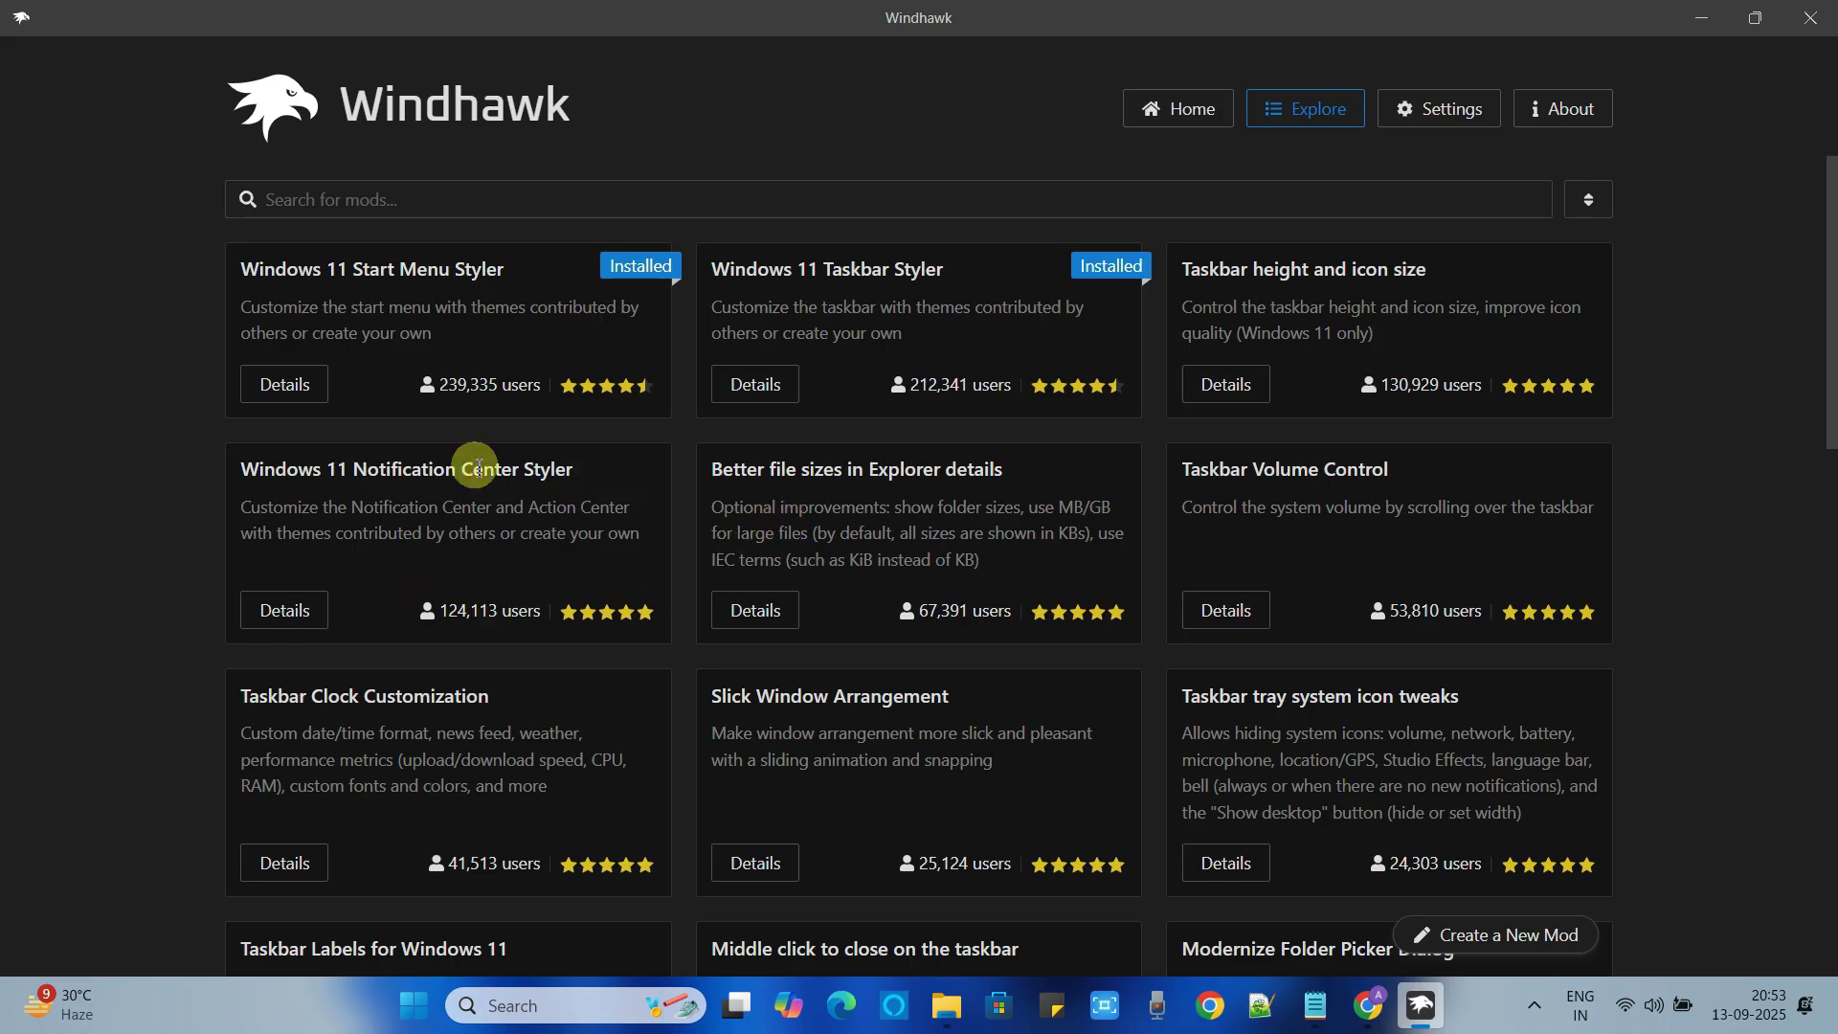
pyautogui.moveTo(322, 469); pyautogui.dragTo(565, 458)
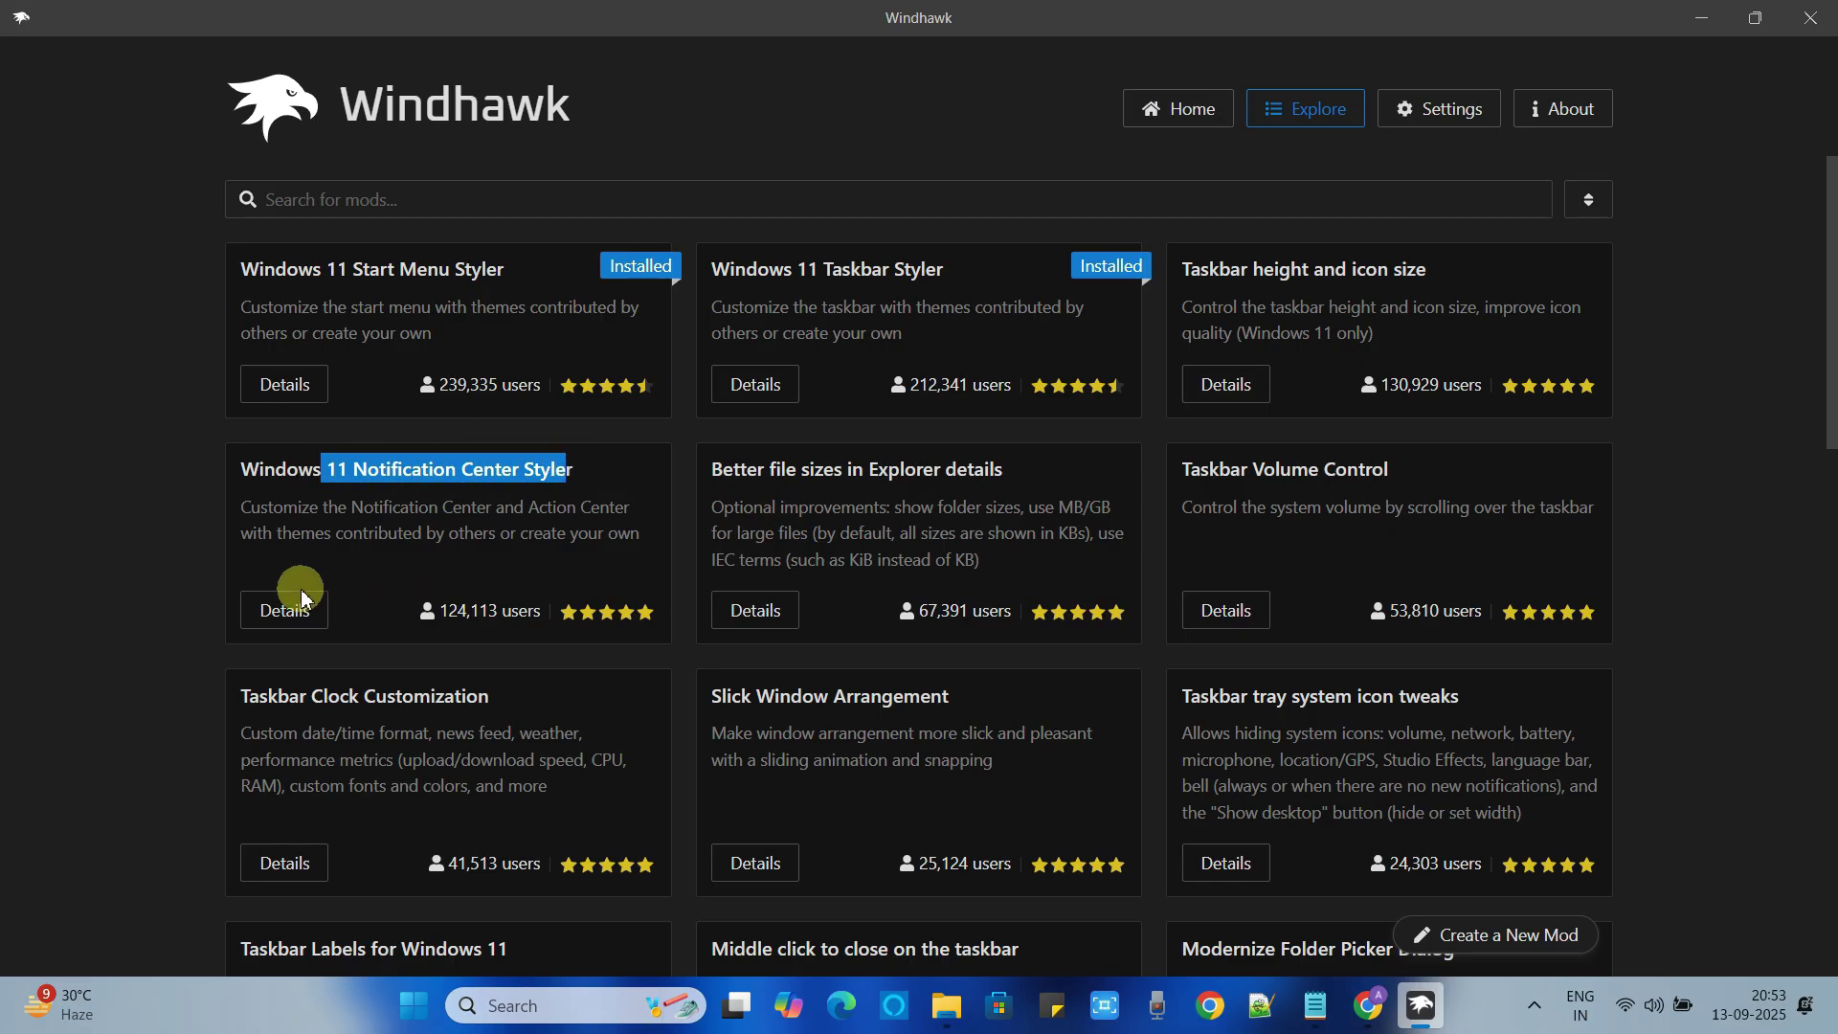
pyautogui.click(299, 621)
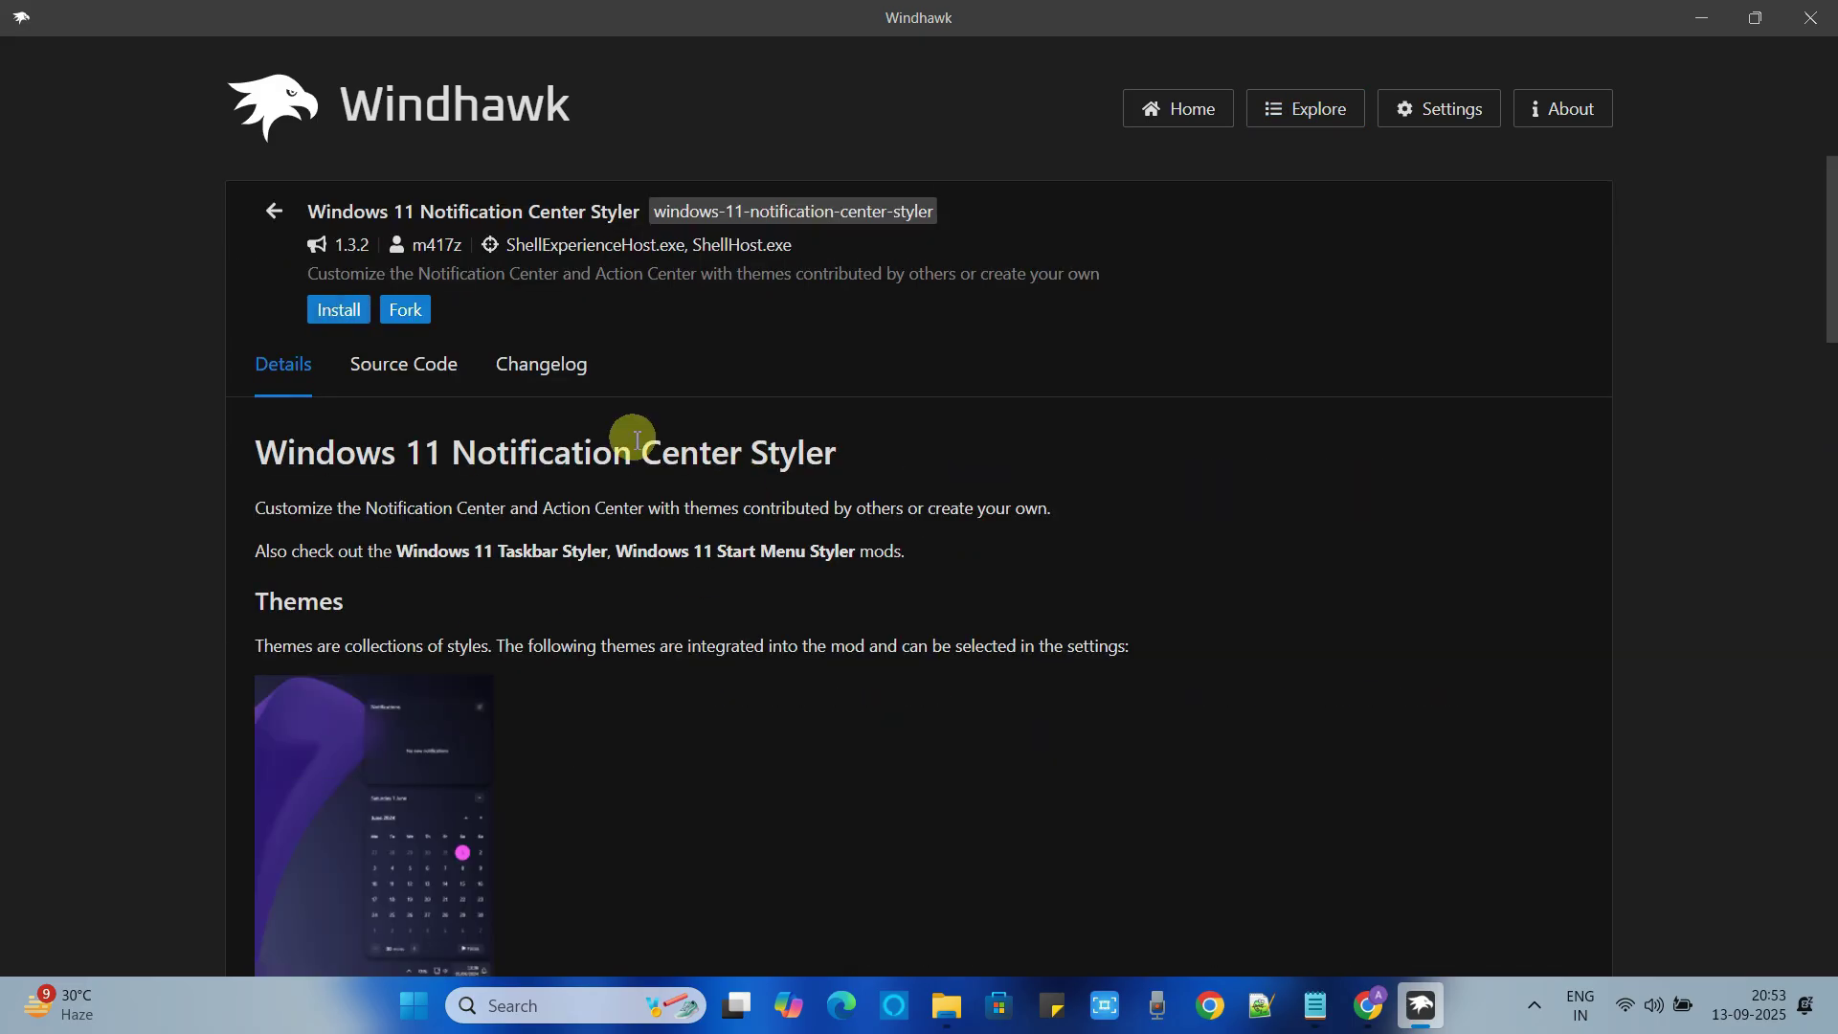
# - Install Notification Center Styler, accept the risk, and save its TranslucentShell theme
pyautogui.click(340, 310)
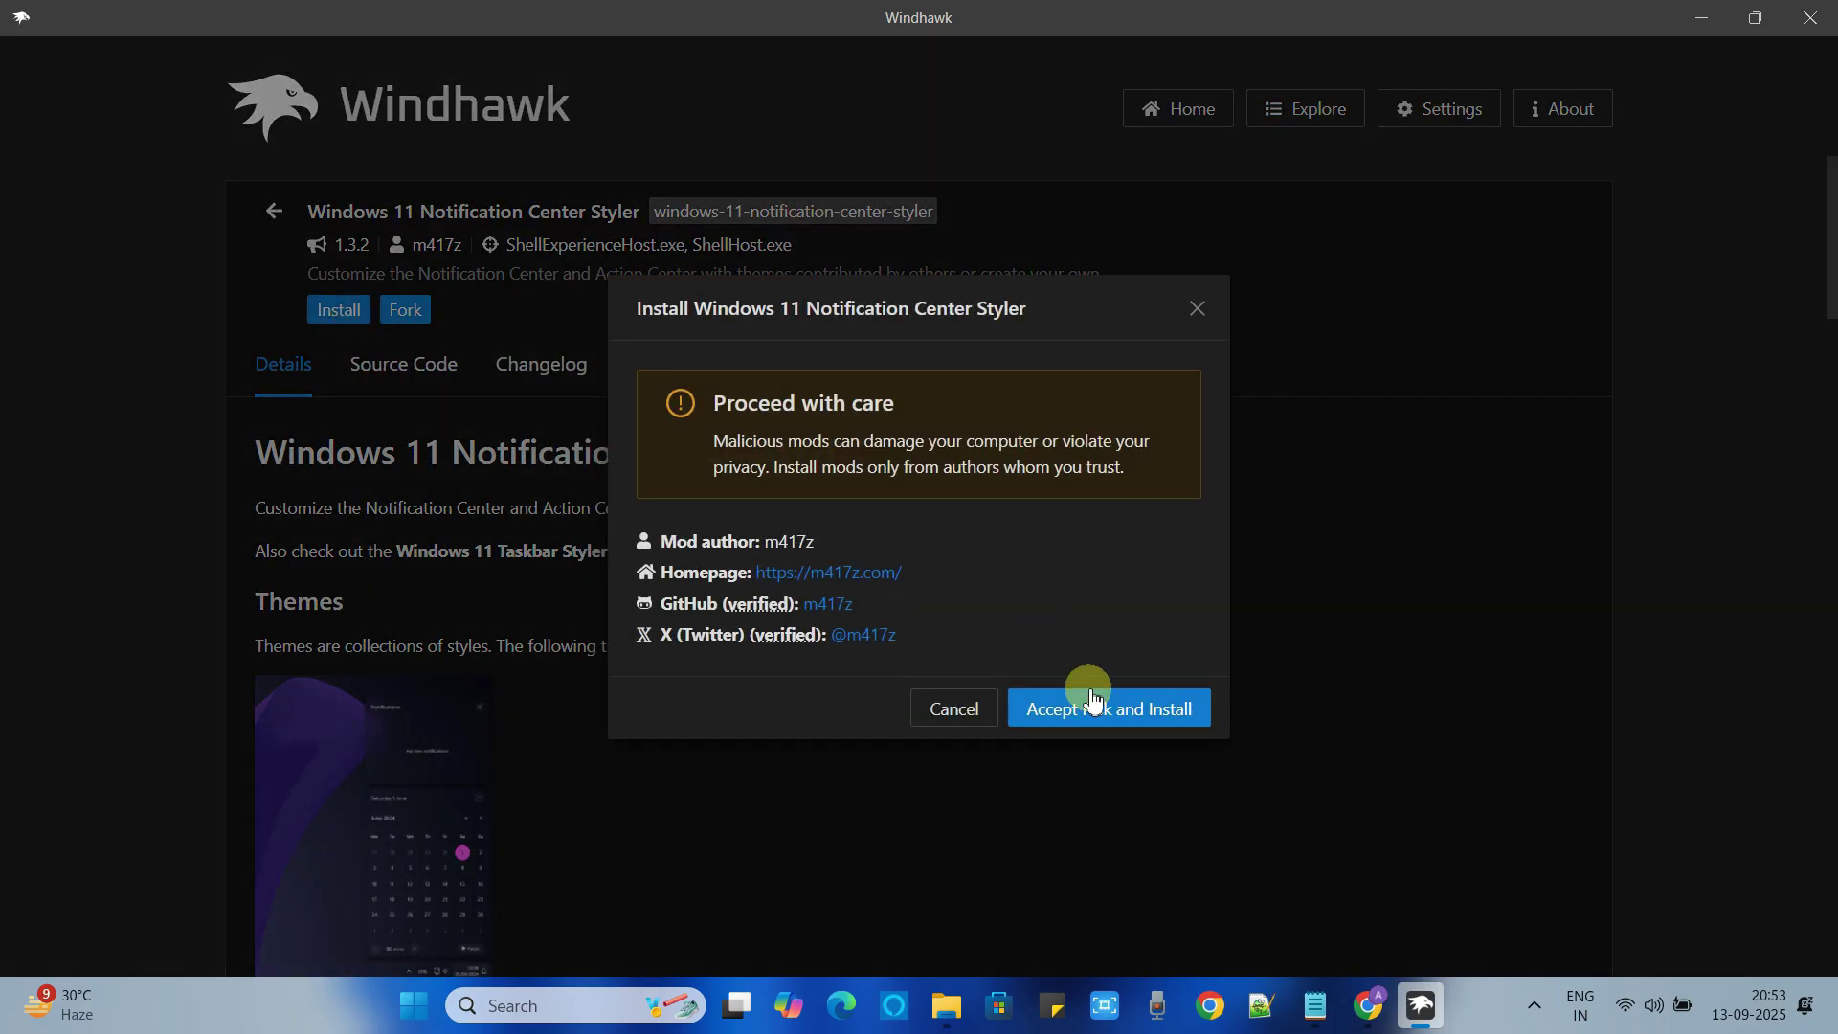
pyautogui.click(1063, 706)
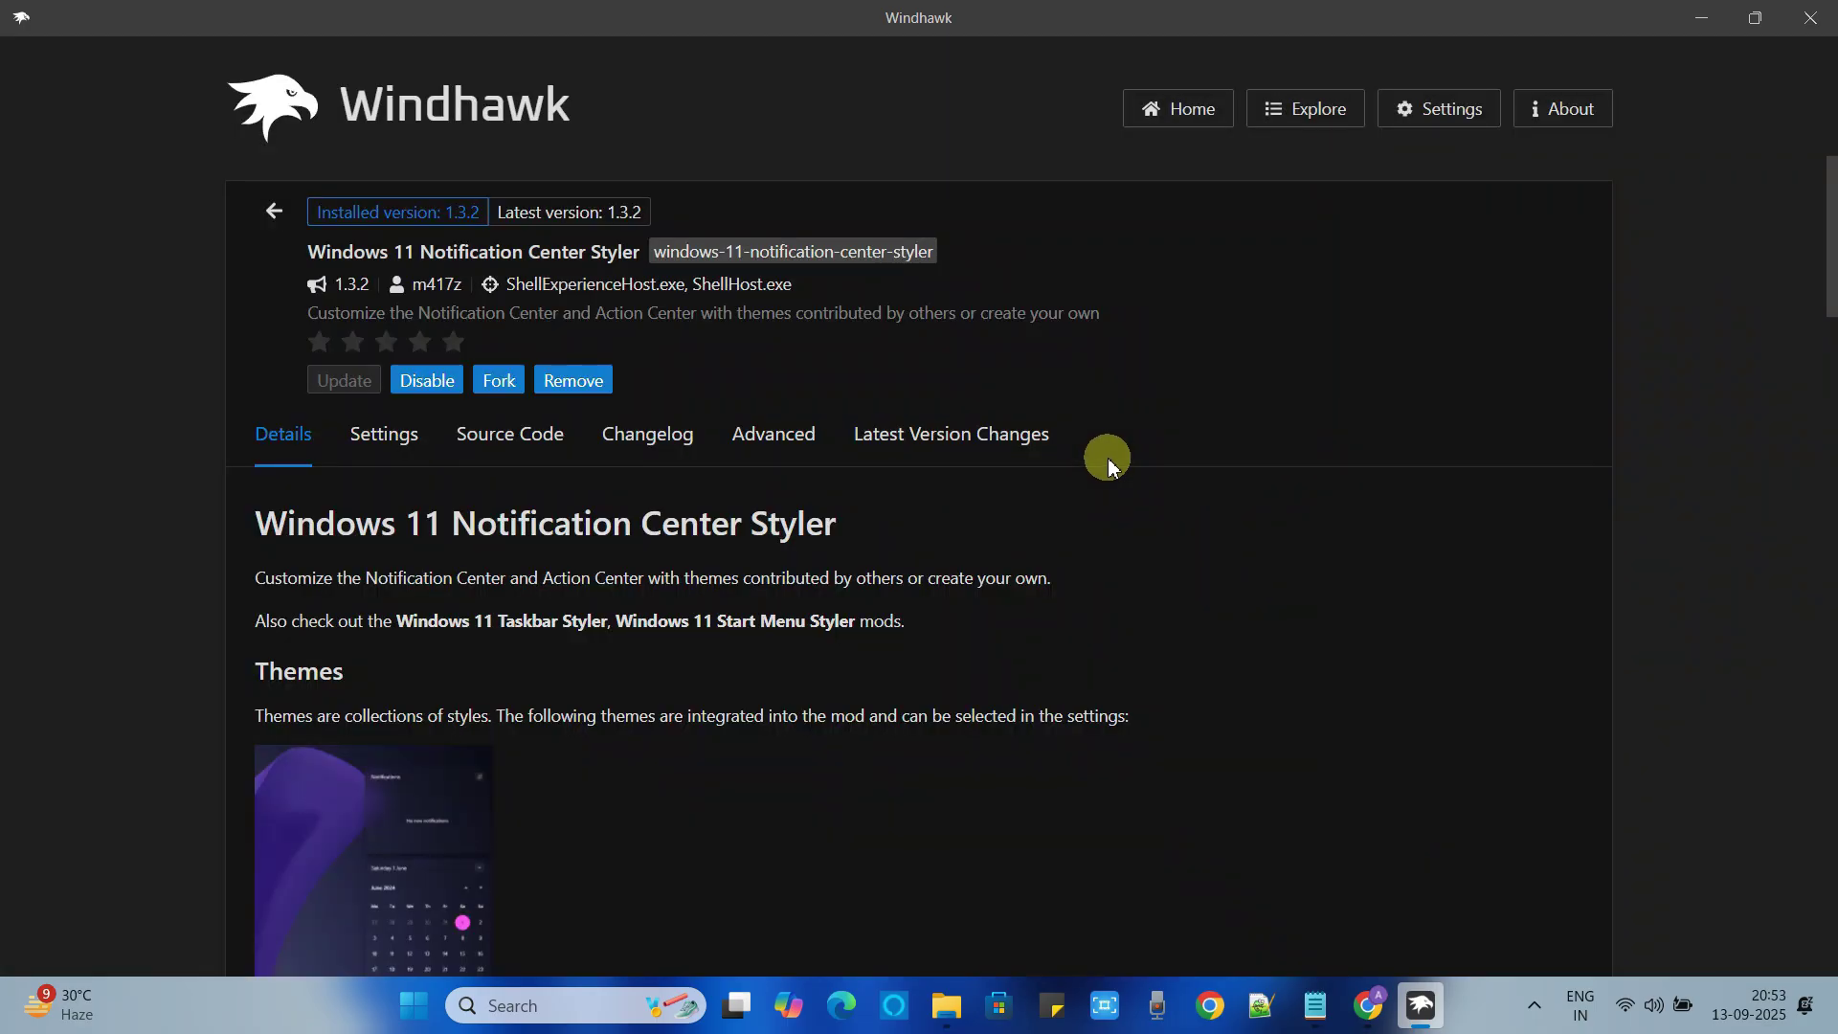
pyautogui.click(385, 442)
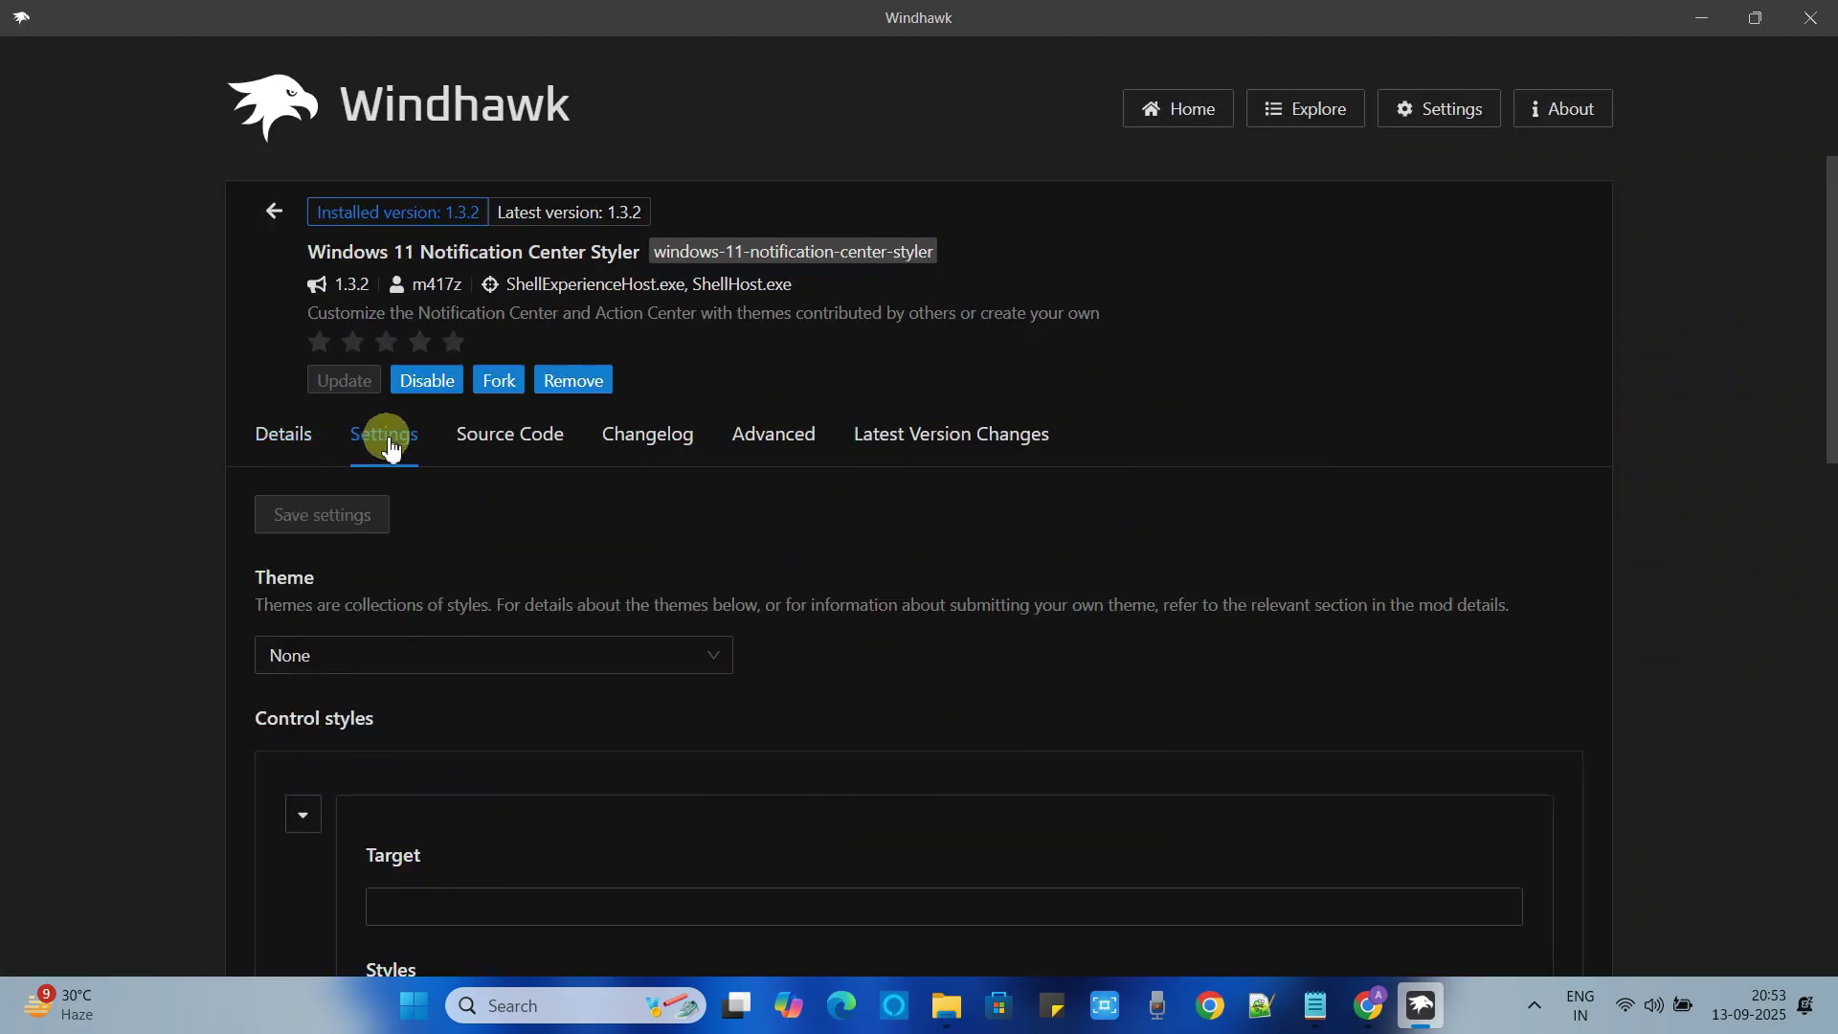
pyautogui.click(423, 658)
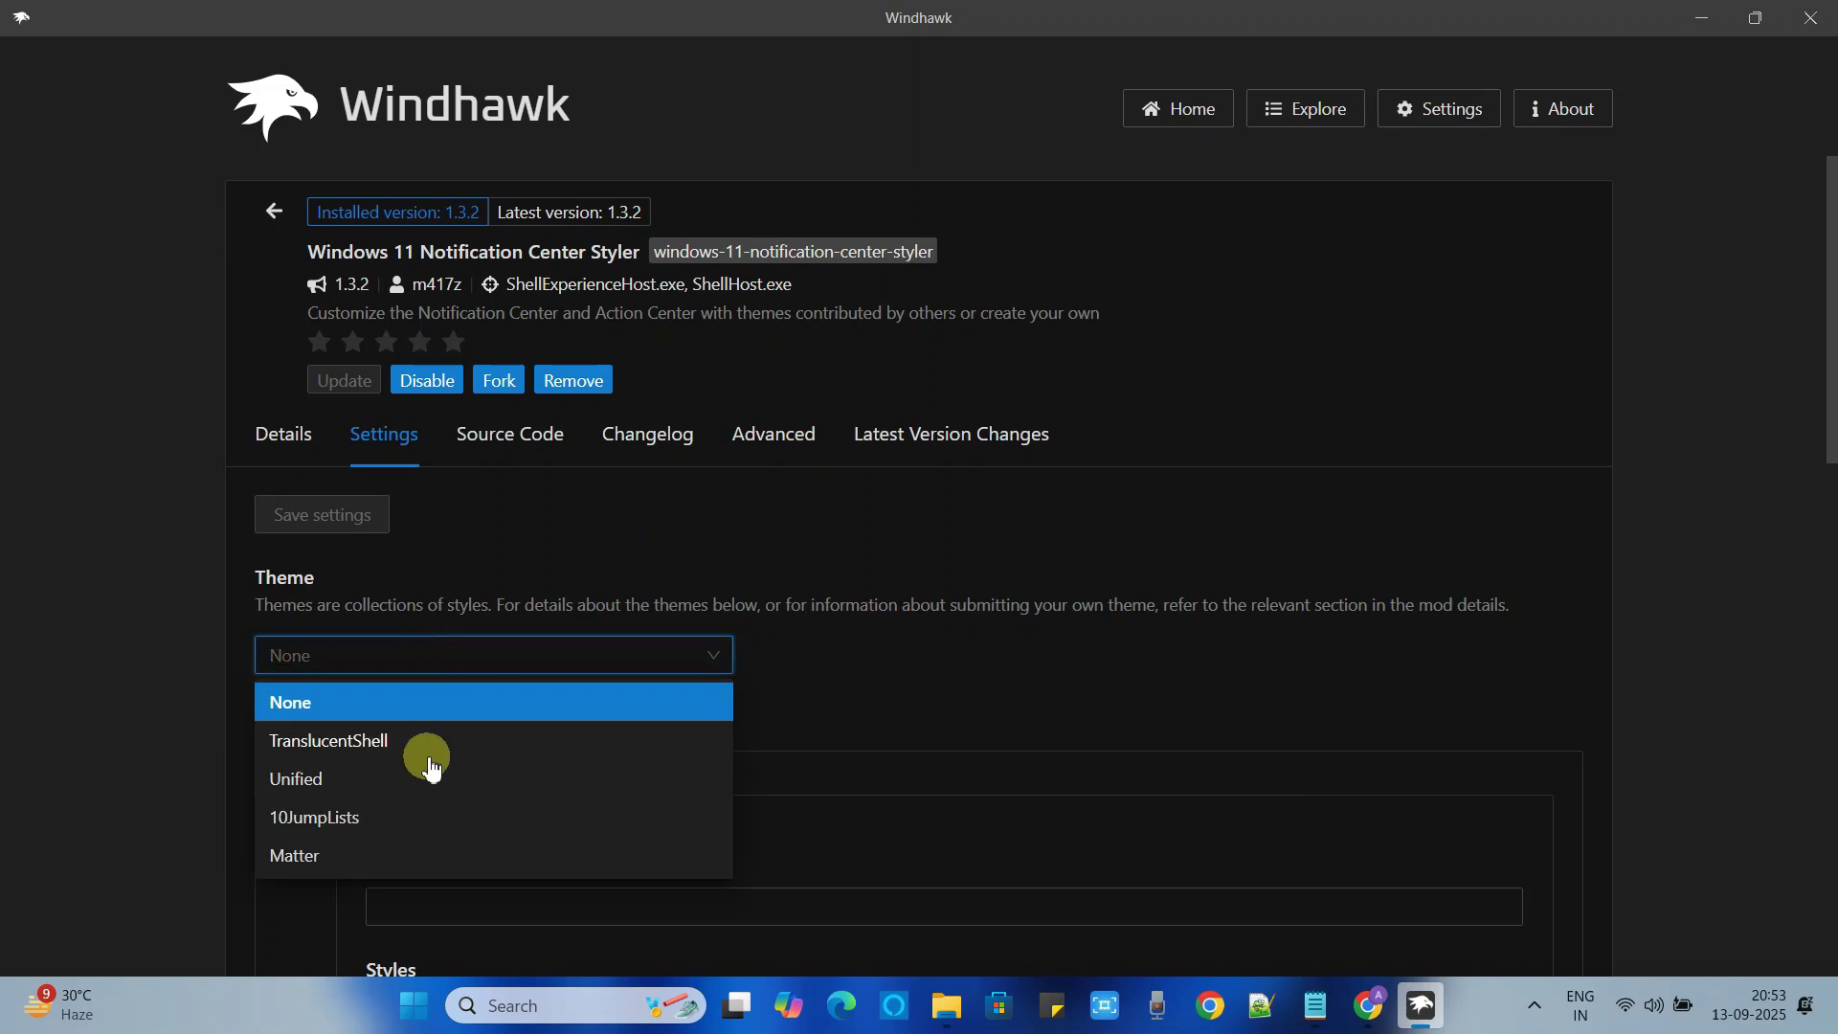
pyautogui.click(348, 753)
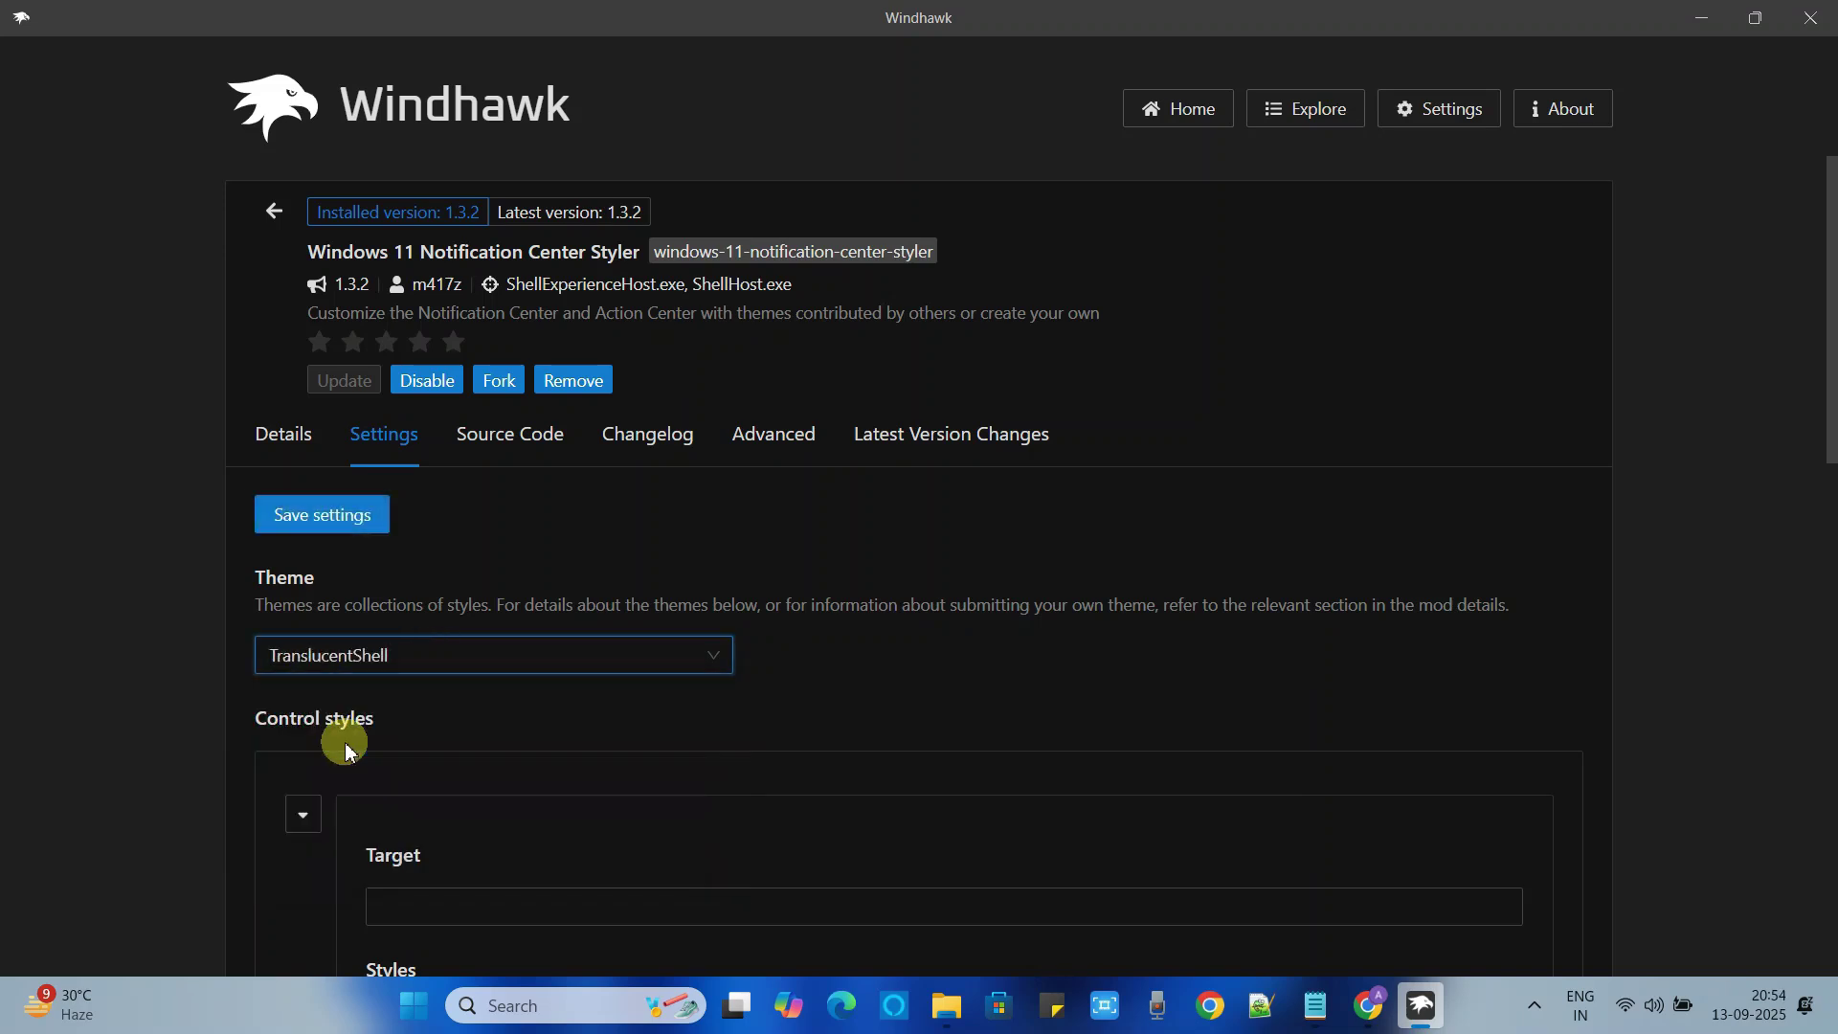
pyautogui.click(358, 511)
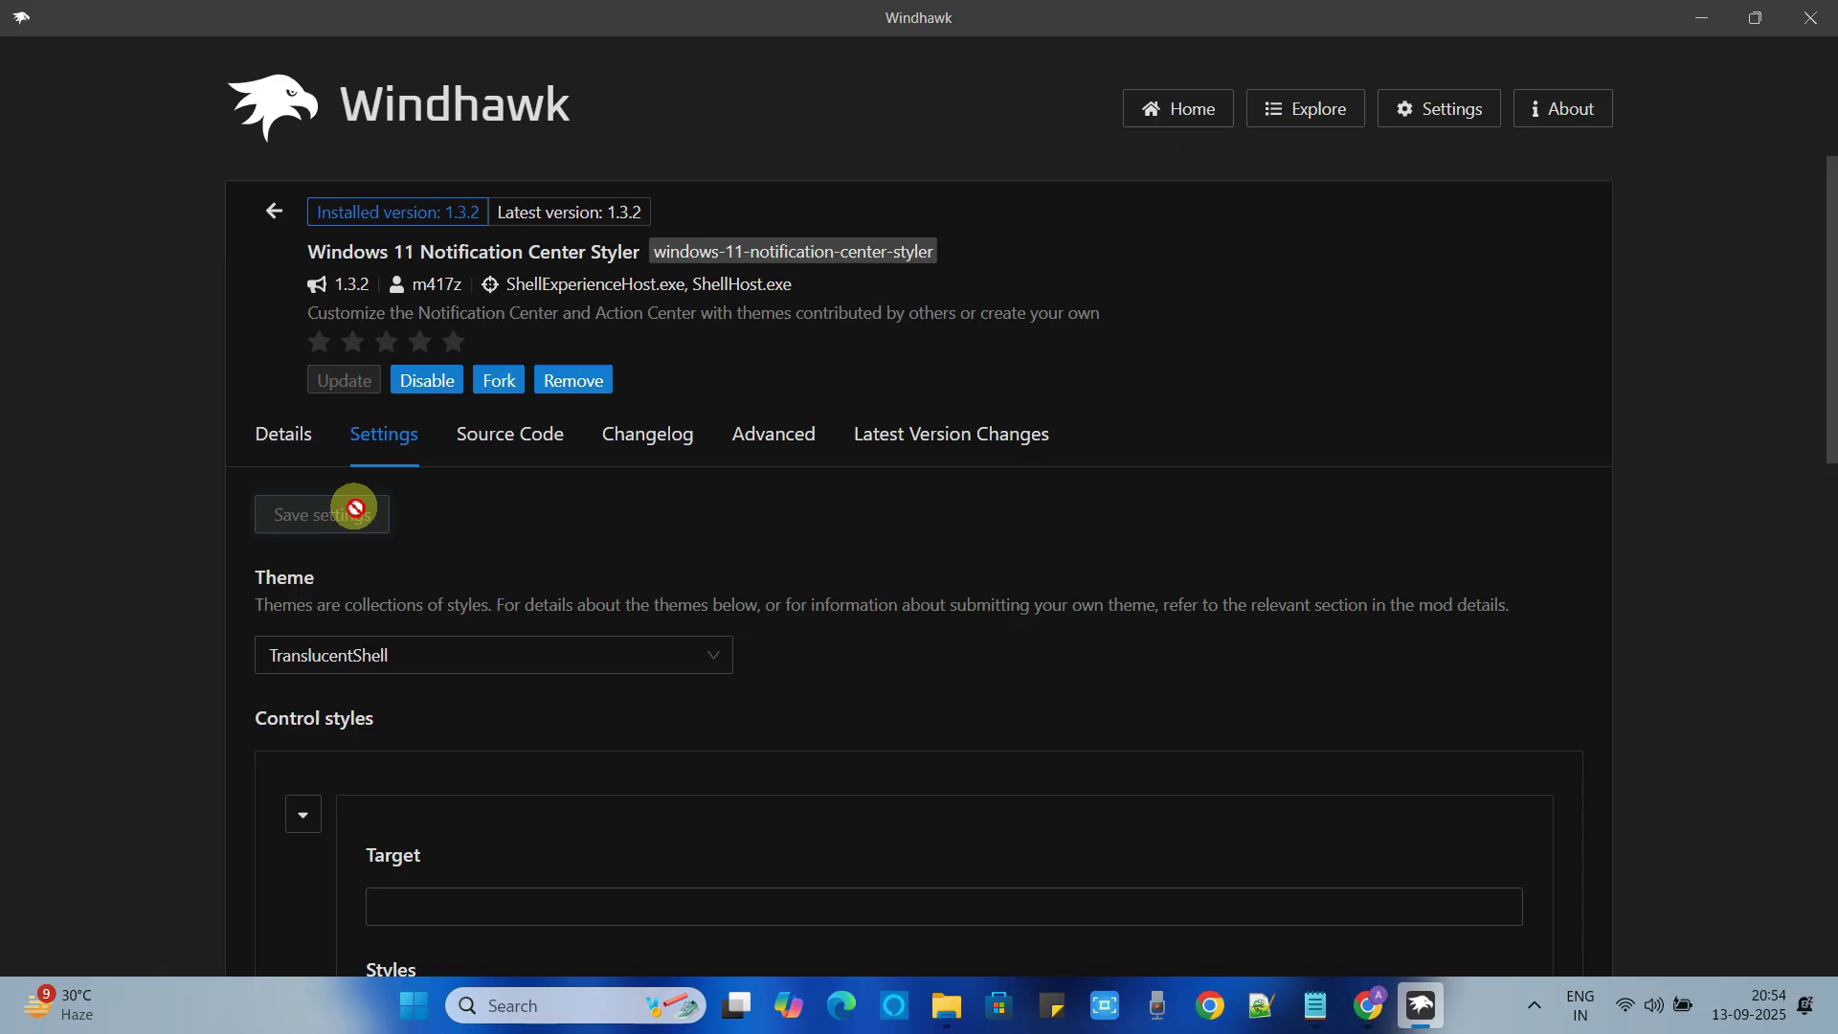
# - Check the restyled tray flyout and Start menu, then minimize Windhawk to show Notepad
pyautogui.click(1535, 1005)
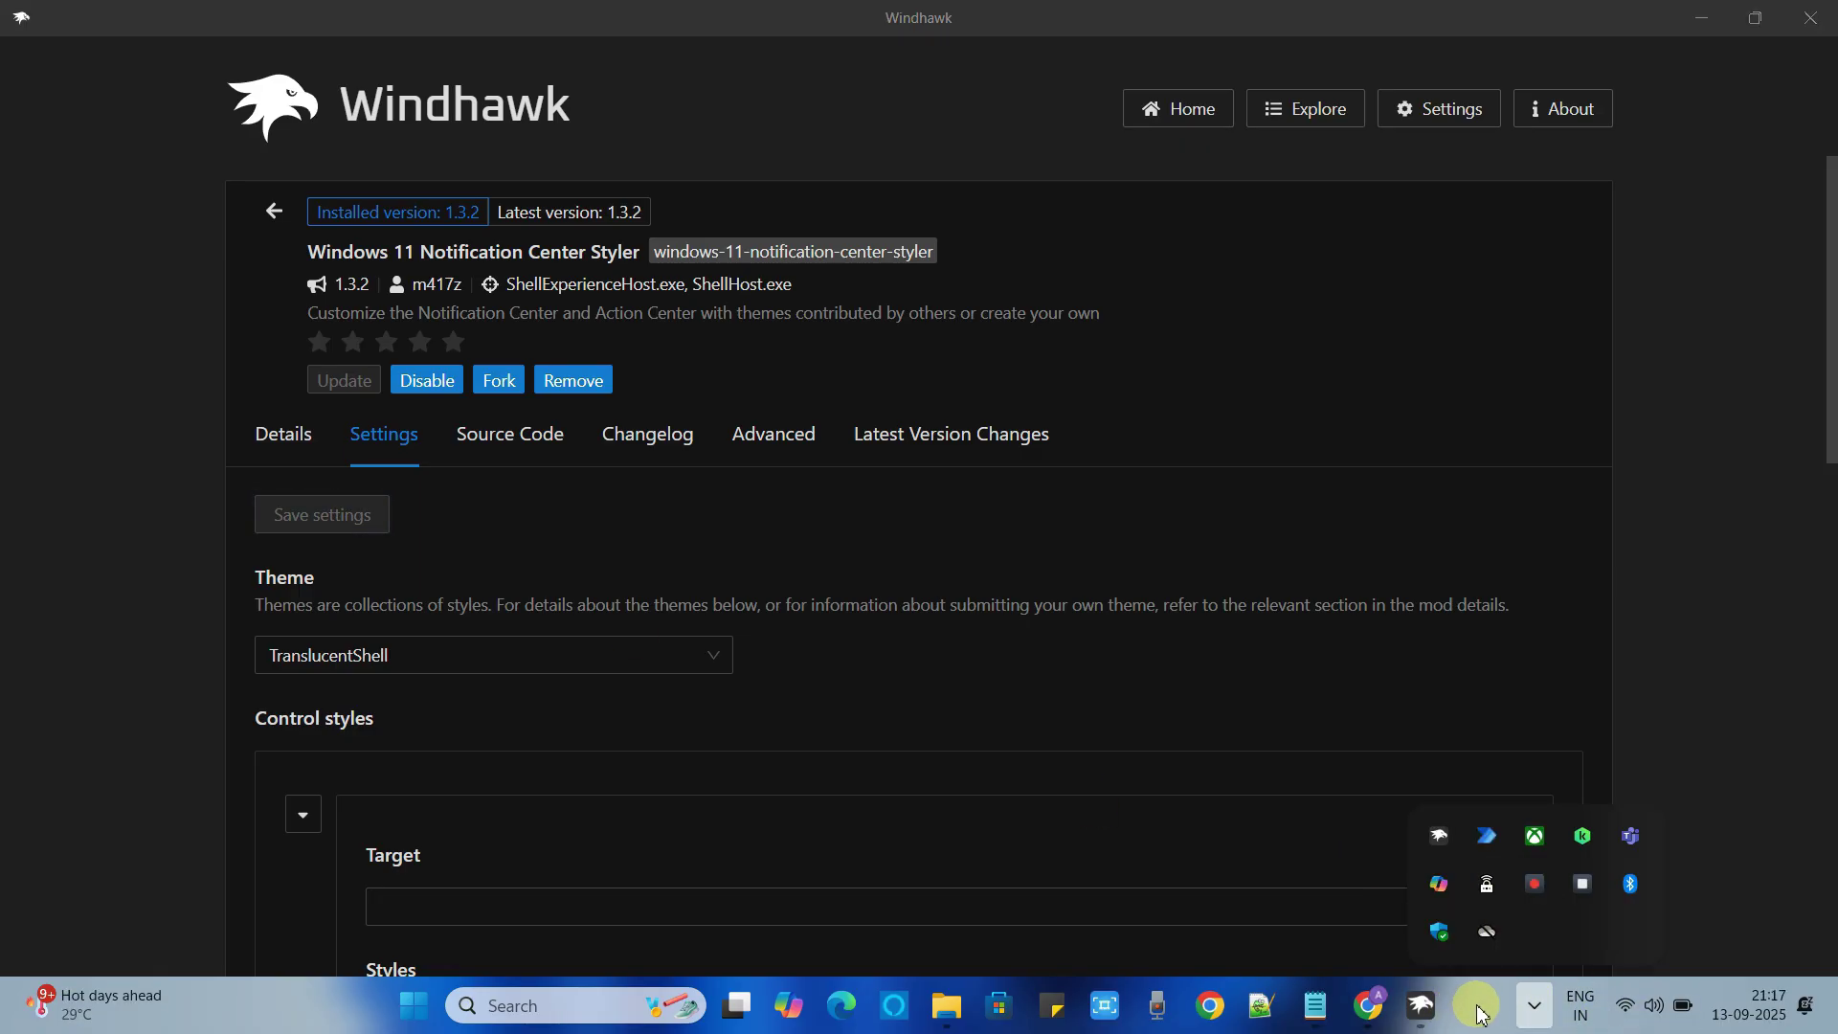
pyautogui.click(1479, 1012)
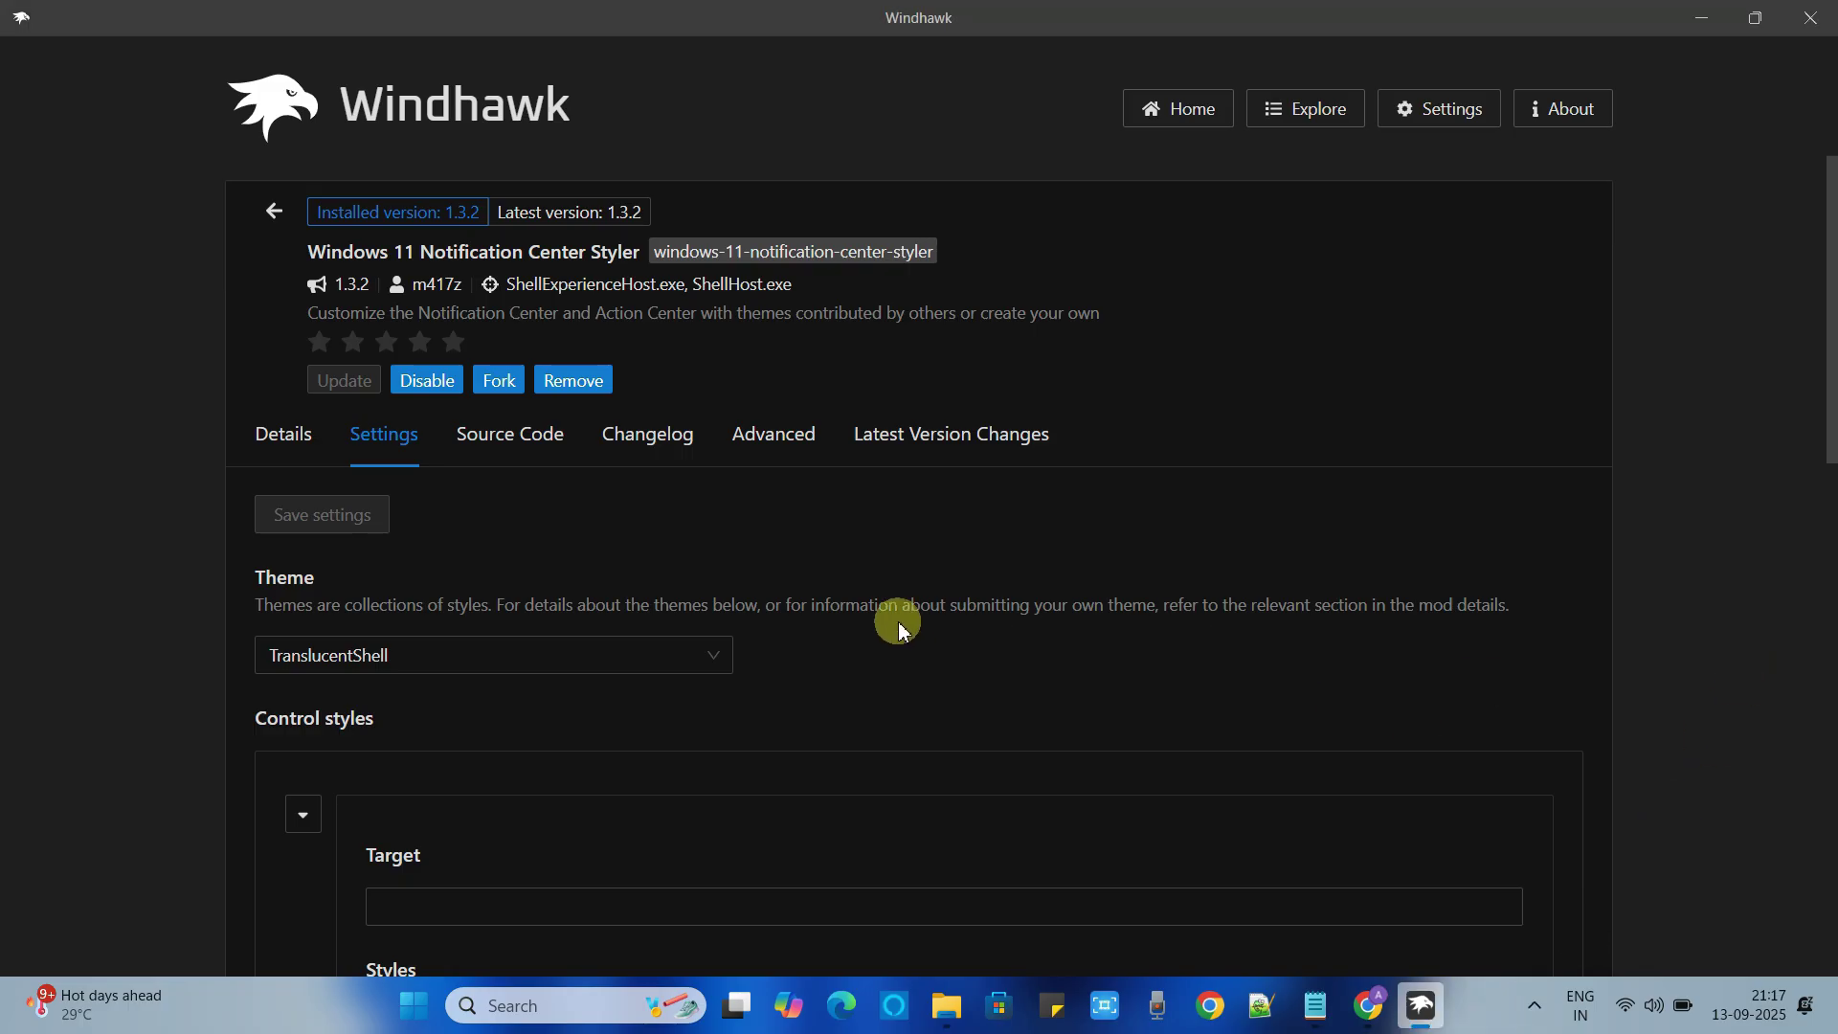
pyautogui.click(417, 1005)
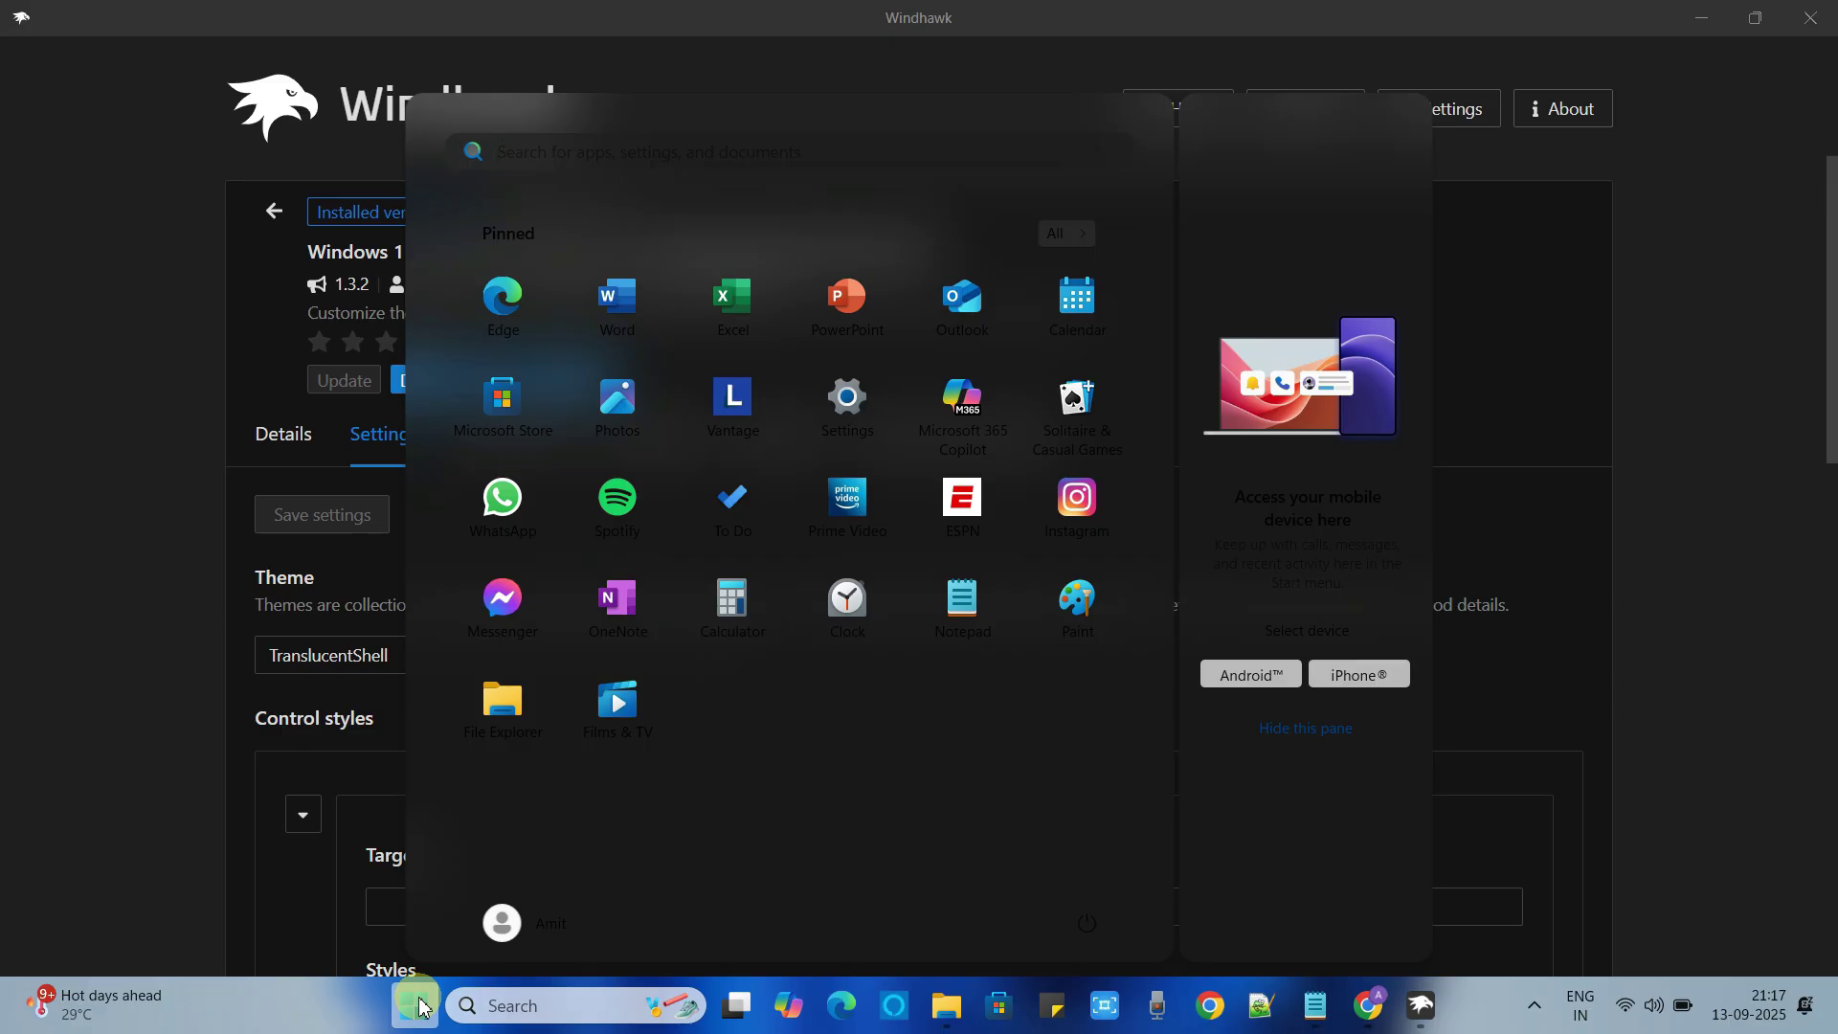
pyautogui.click(419, 1005)
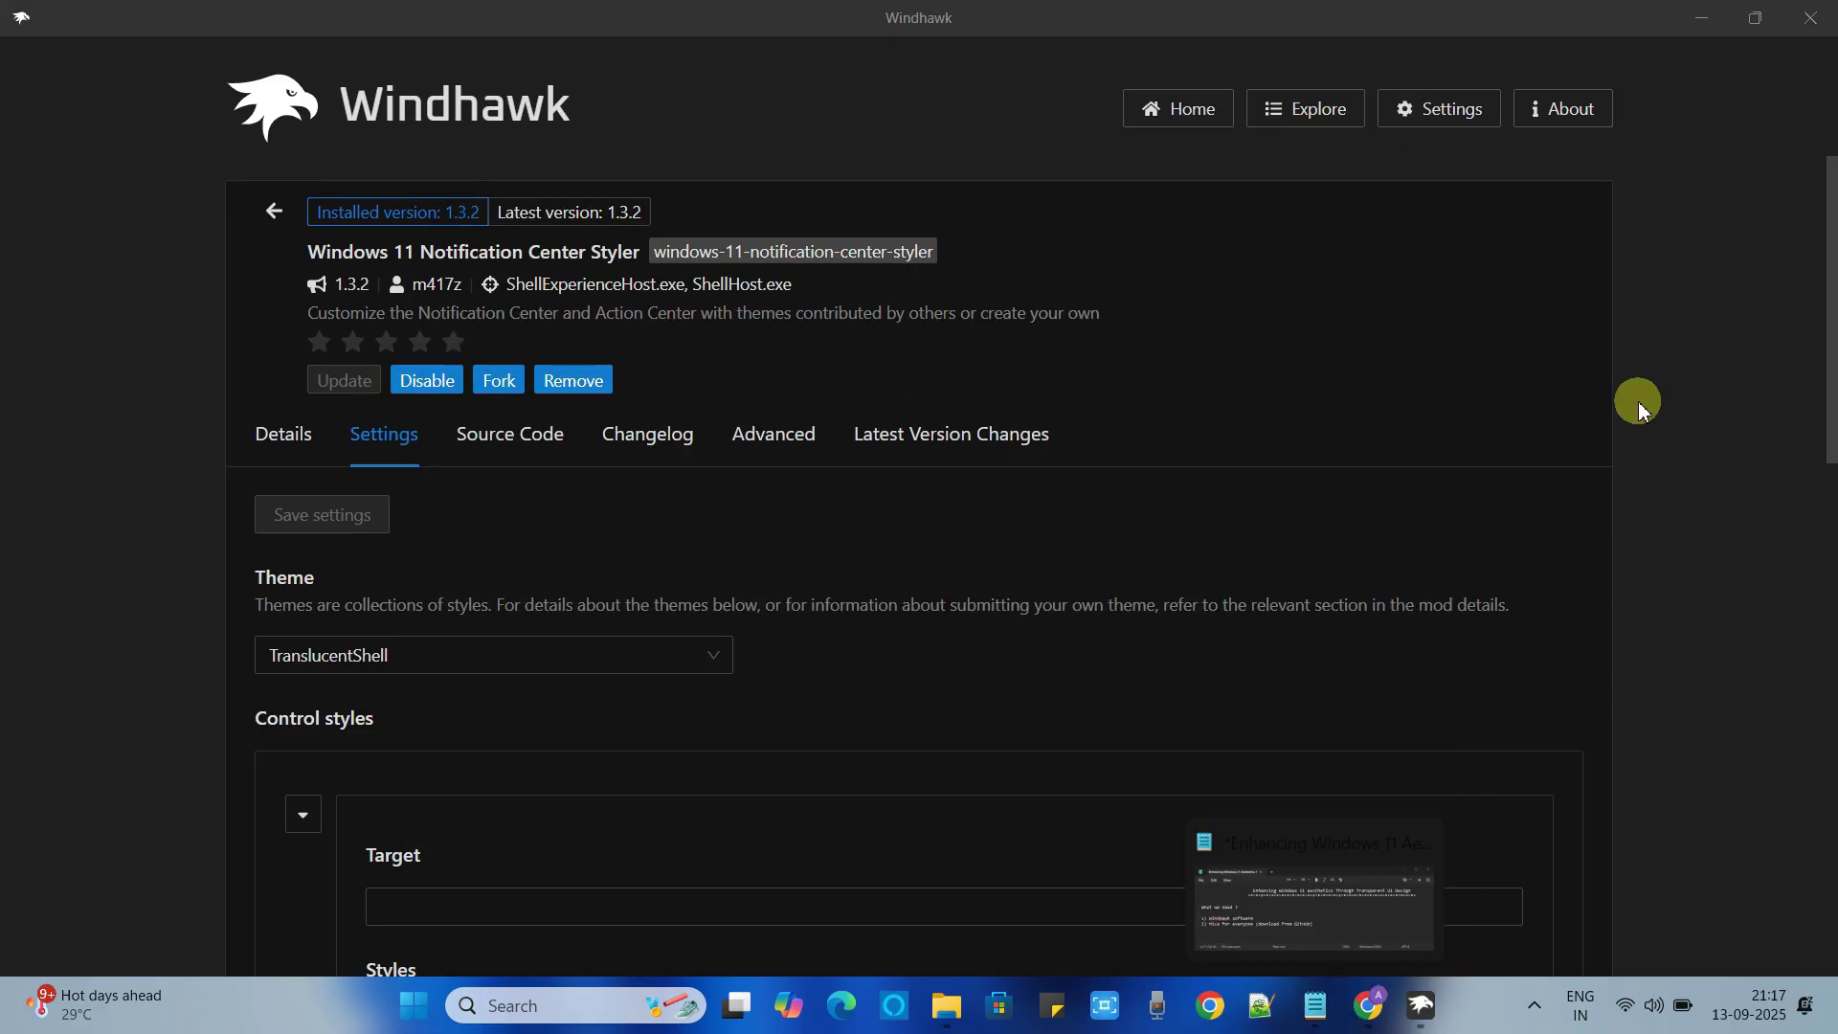
pyautogui.click(1702, 20)
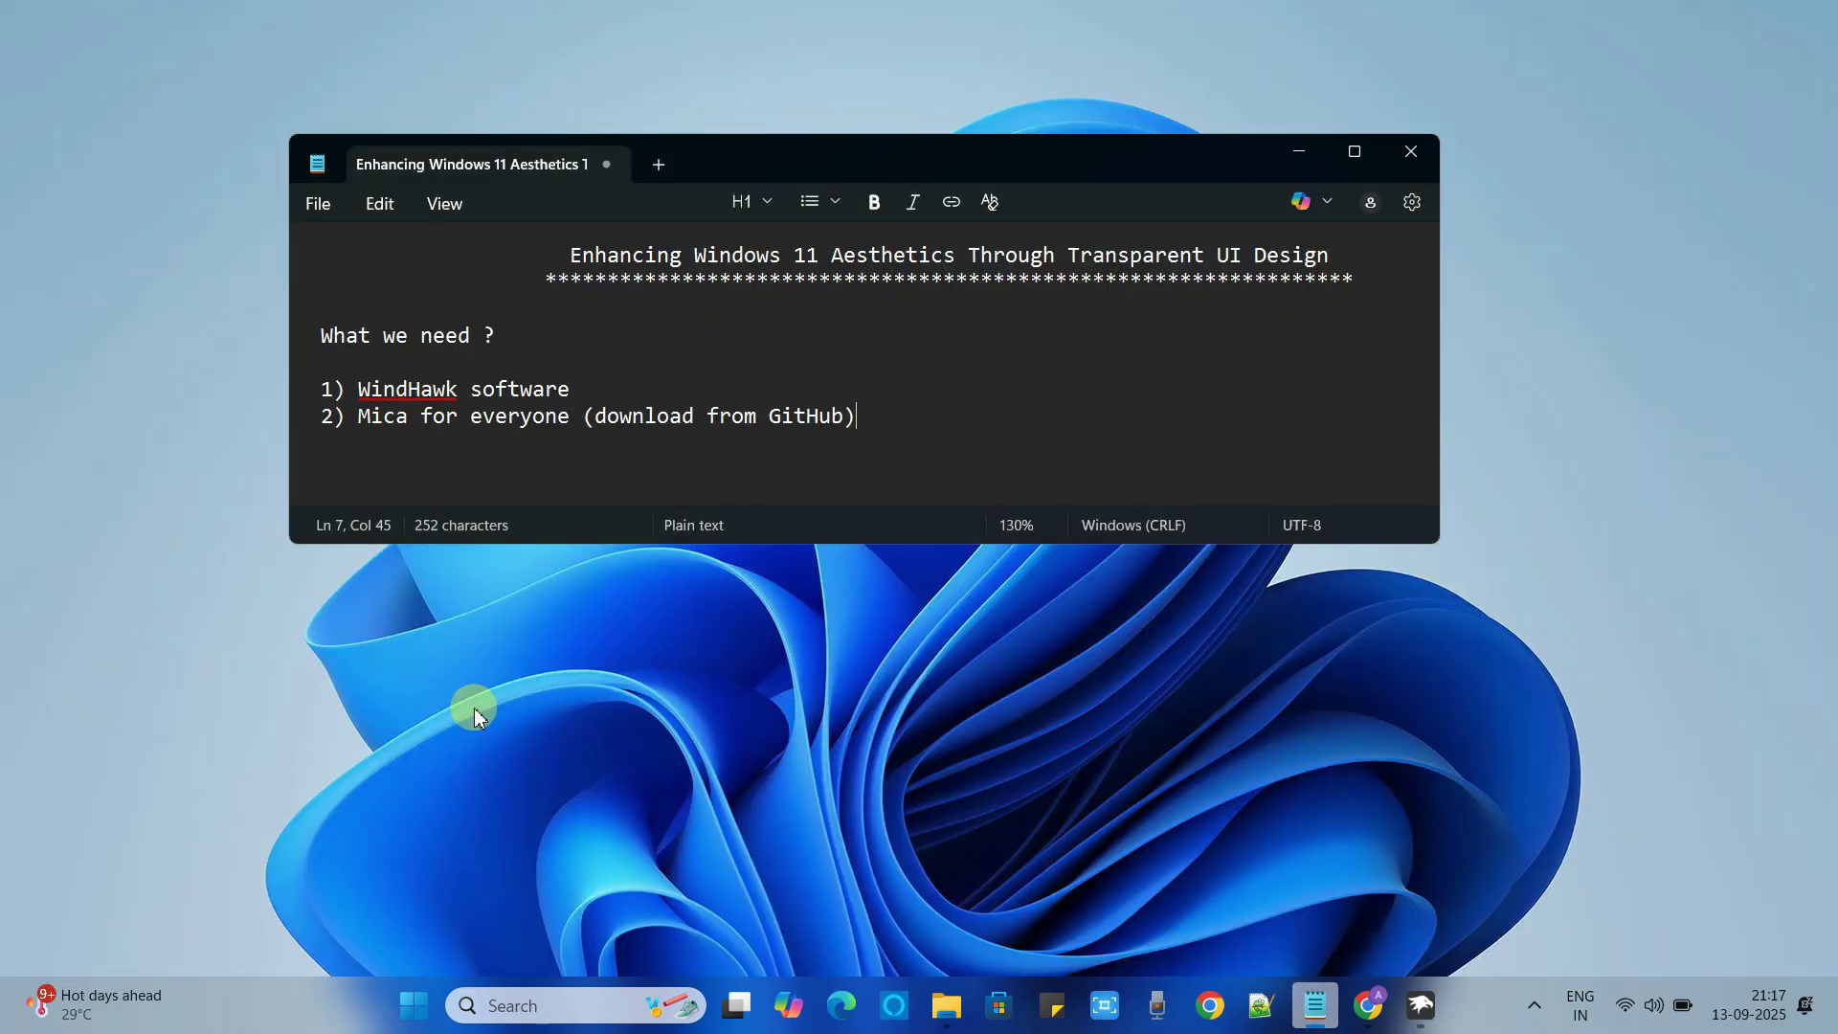
# - Open Settings from search and set Windows colour mode to Dark under Personalization > Colors
pyautogui.click(510, 1007)
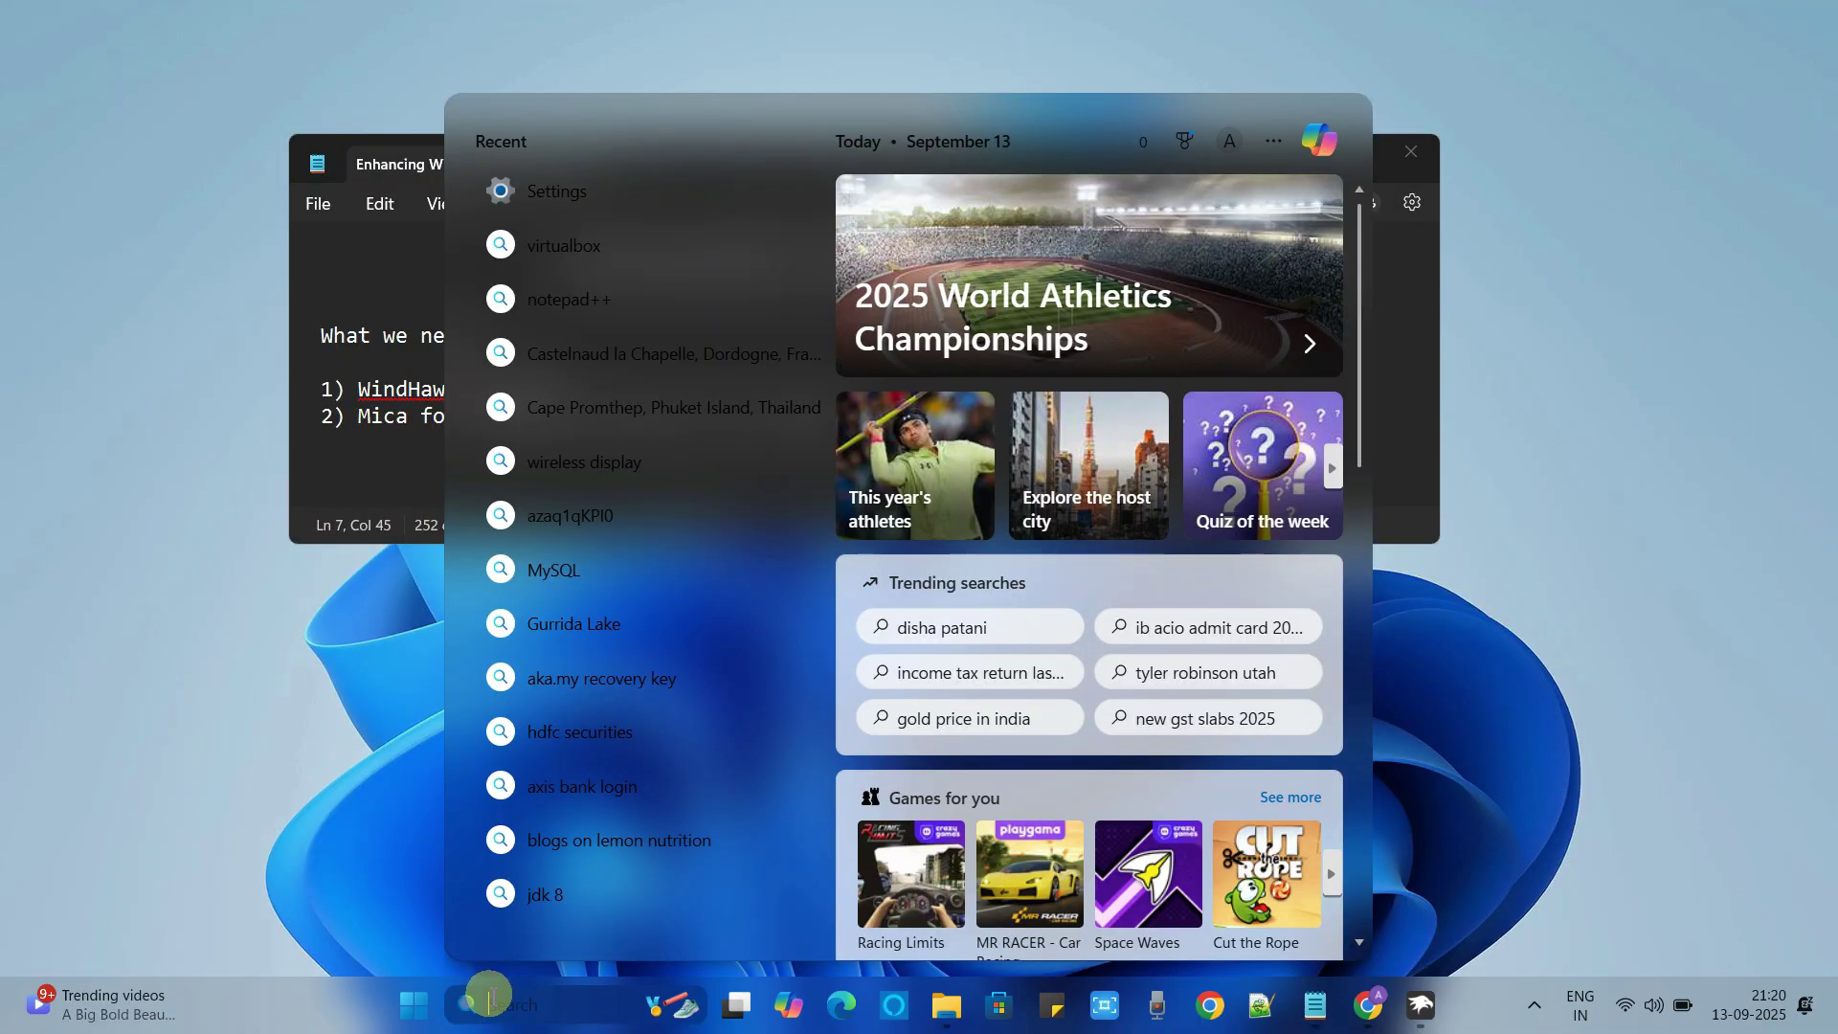
pyautogui.click(592, 184)
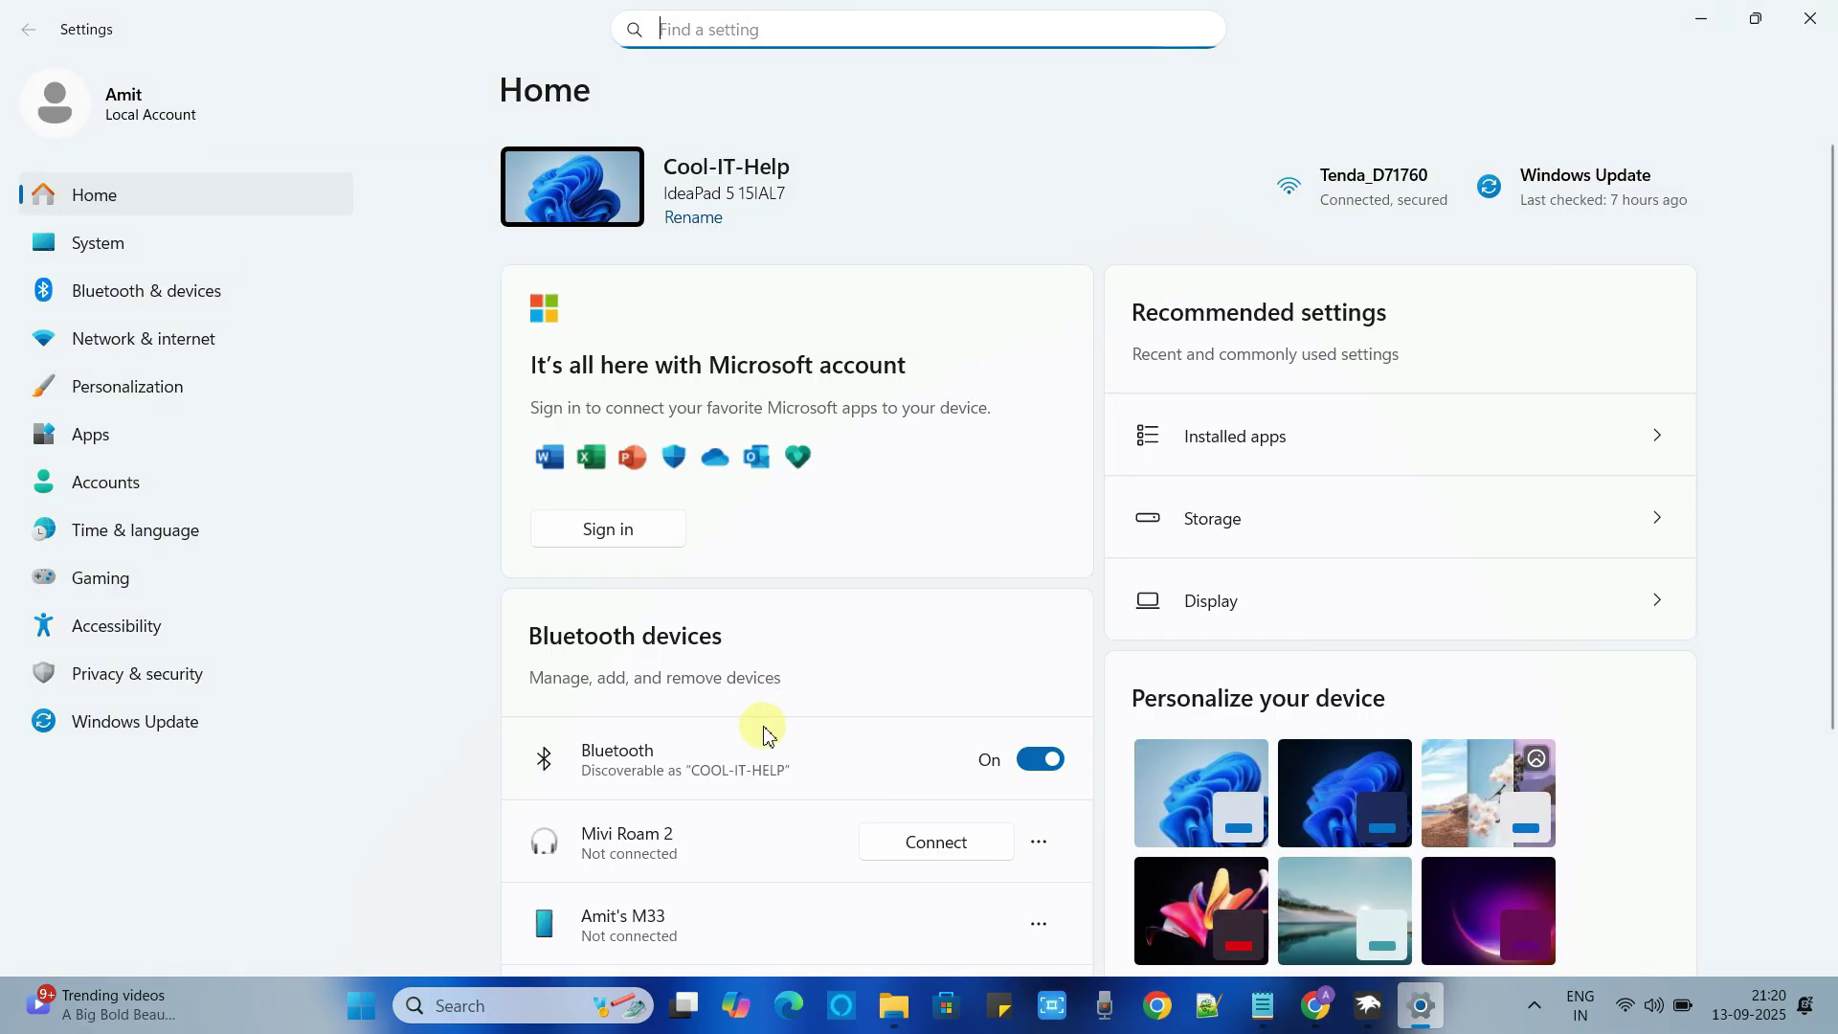
pyautogui.click(156, 395)
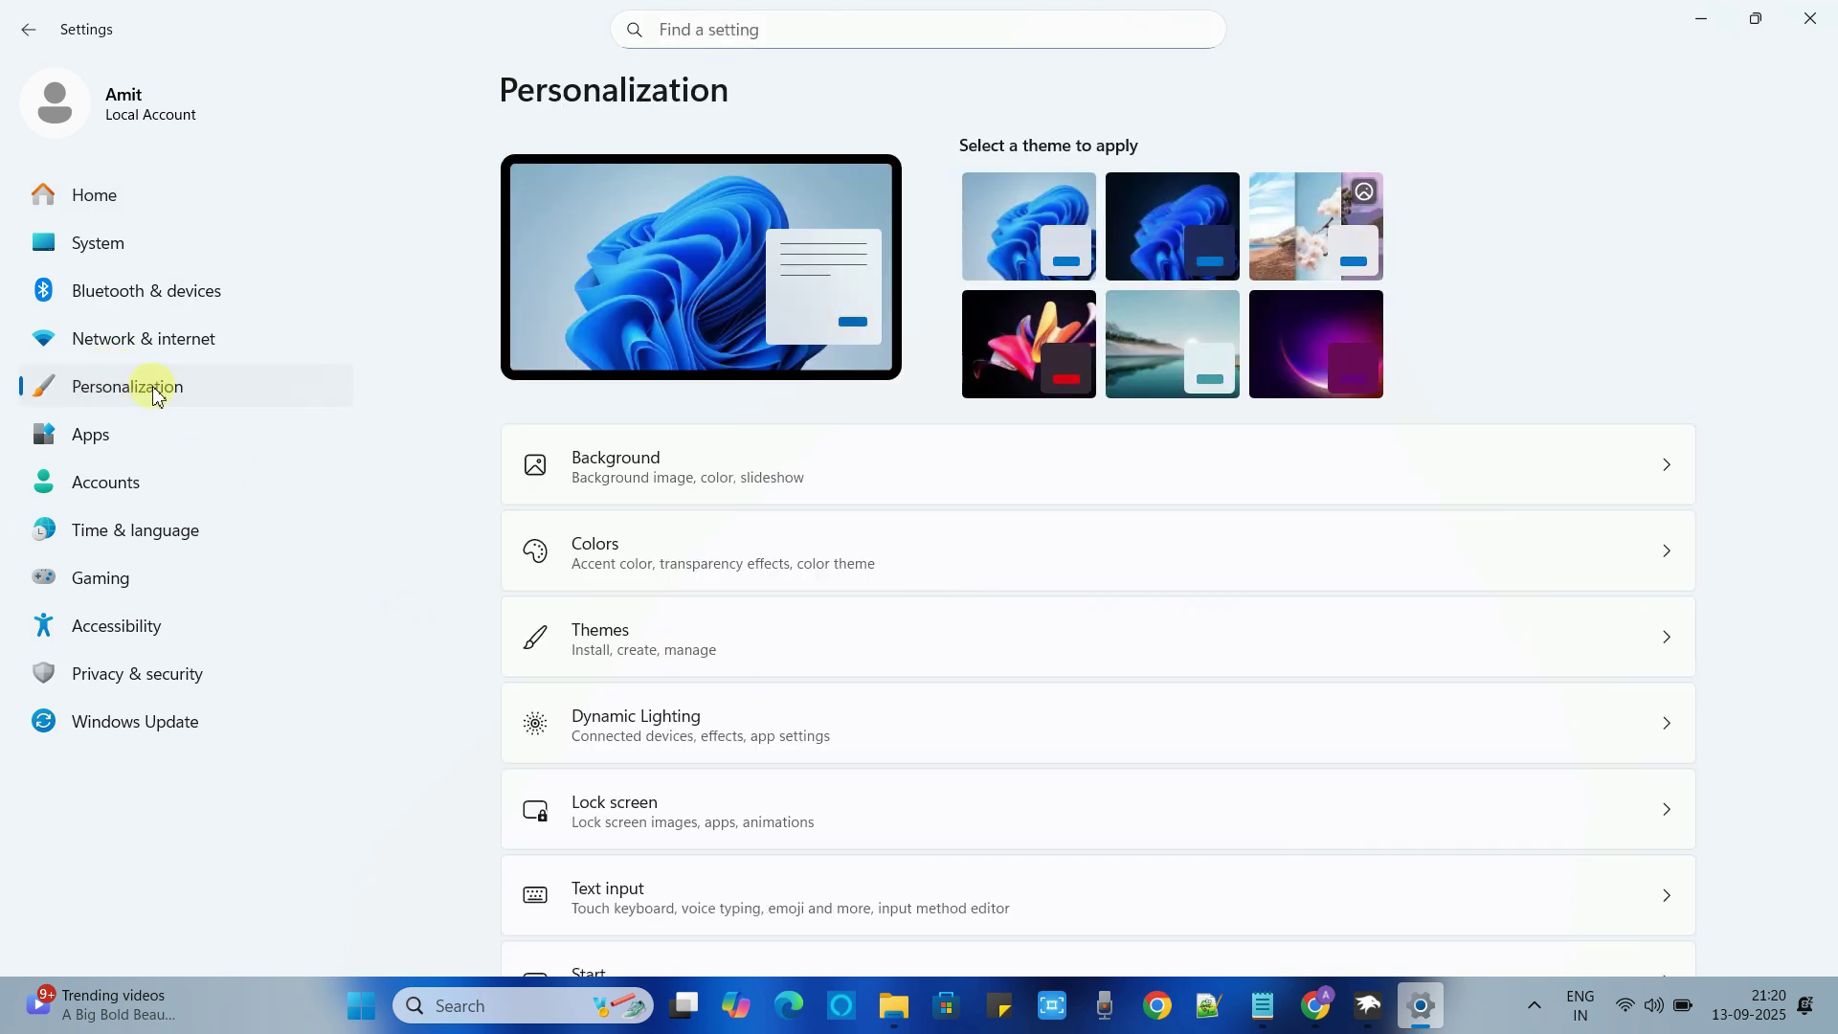
pyautogui.click(618, 553)
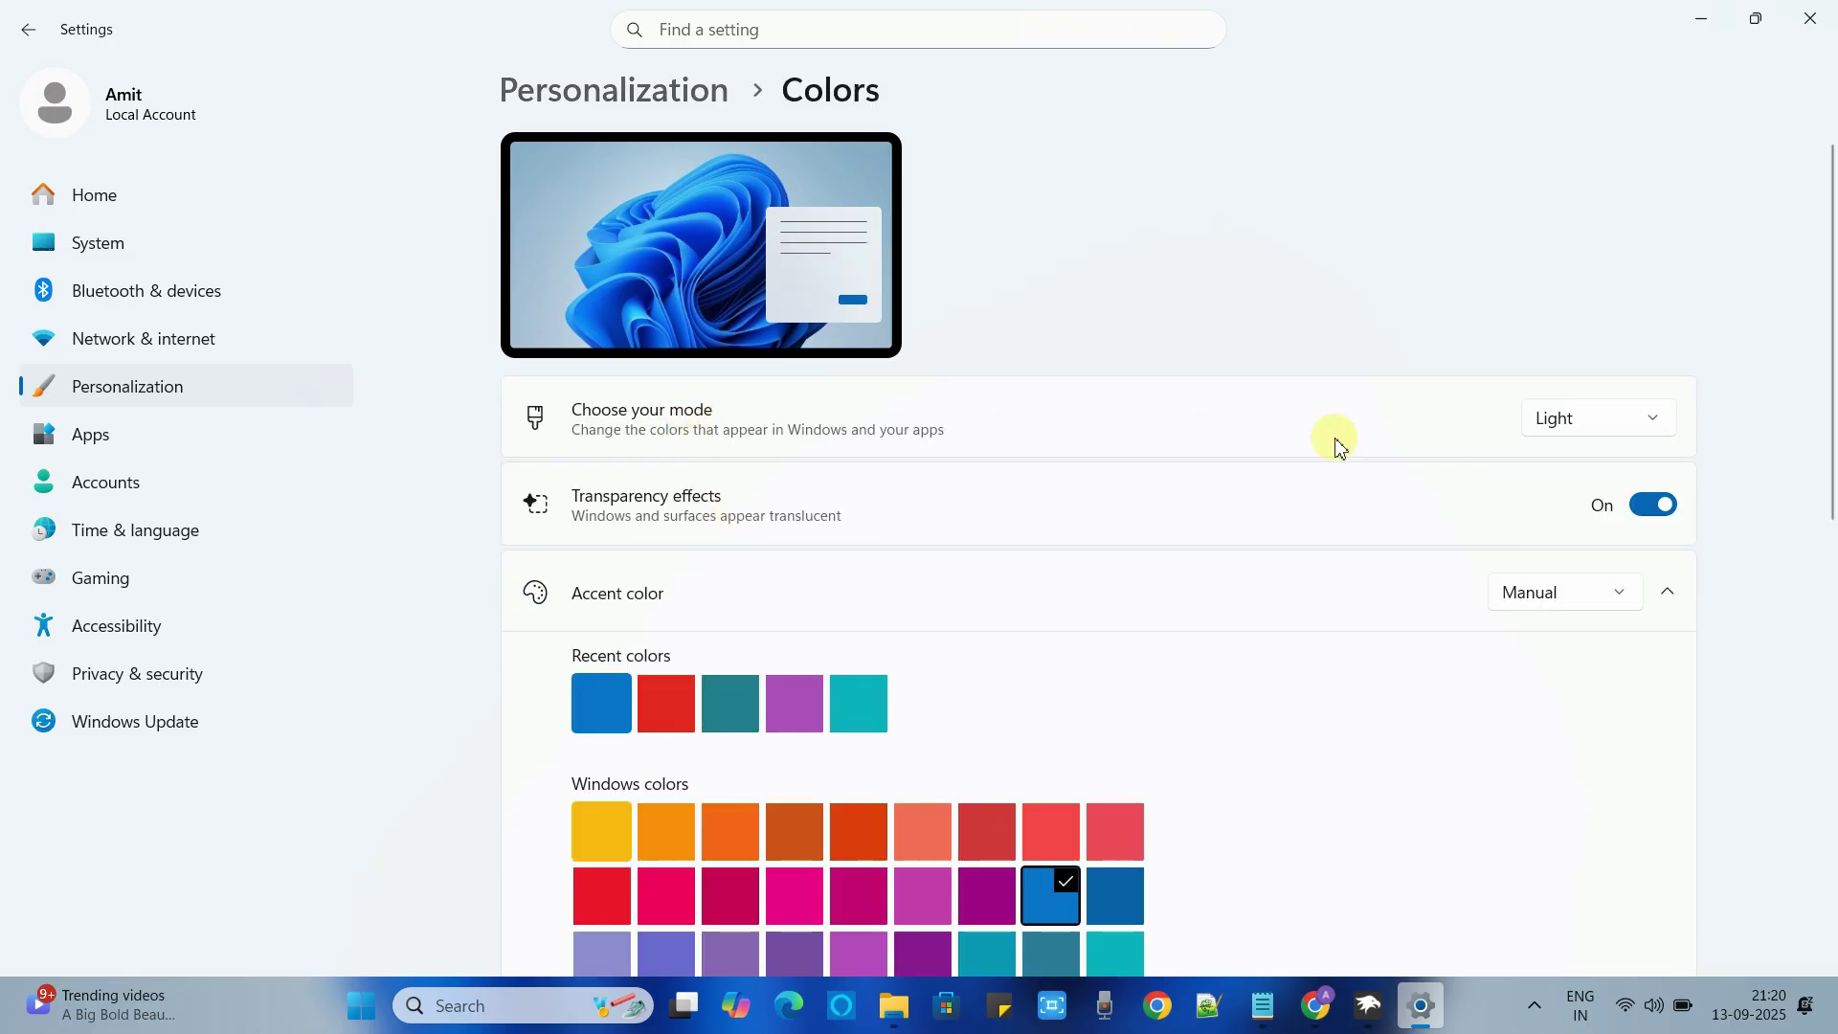
pyautogui.click(1564, 414)
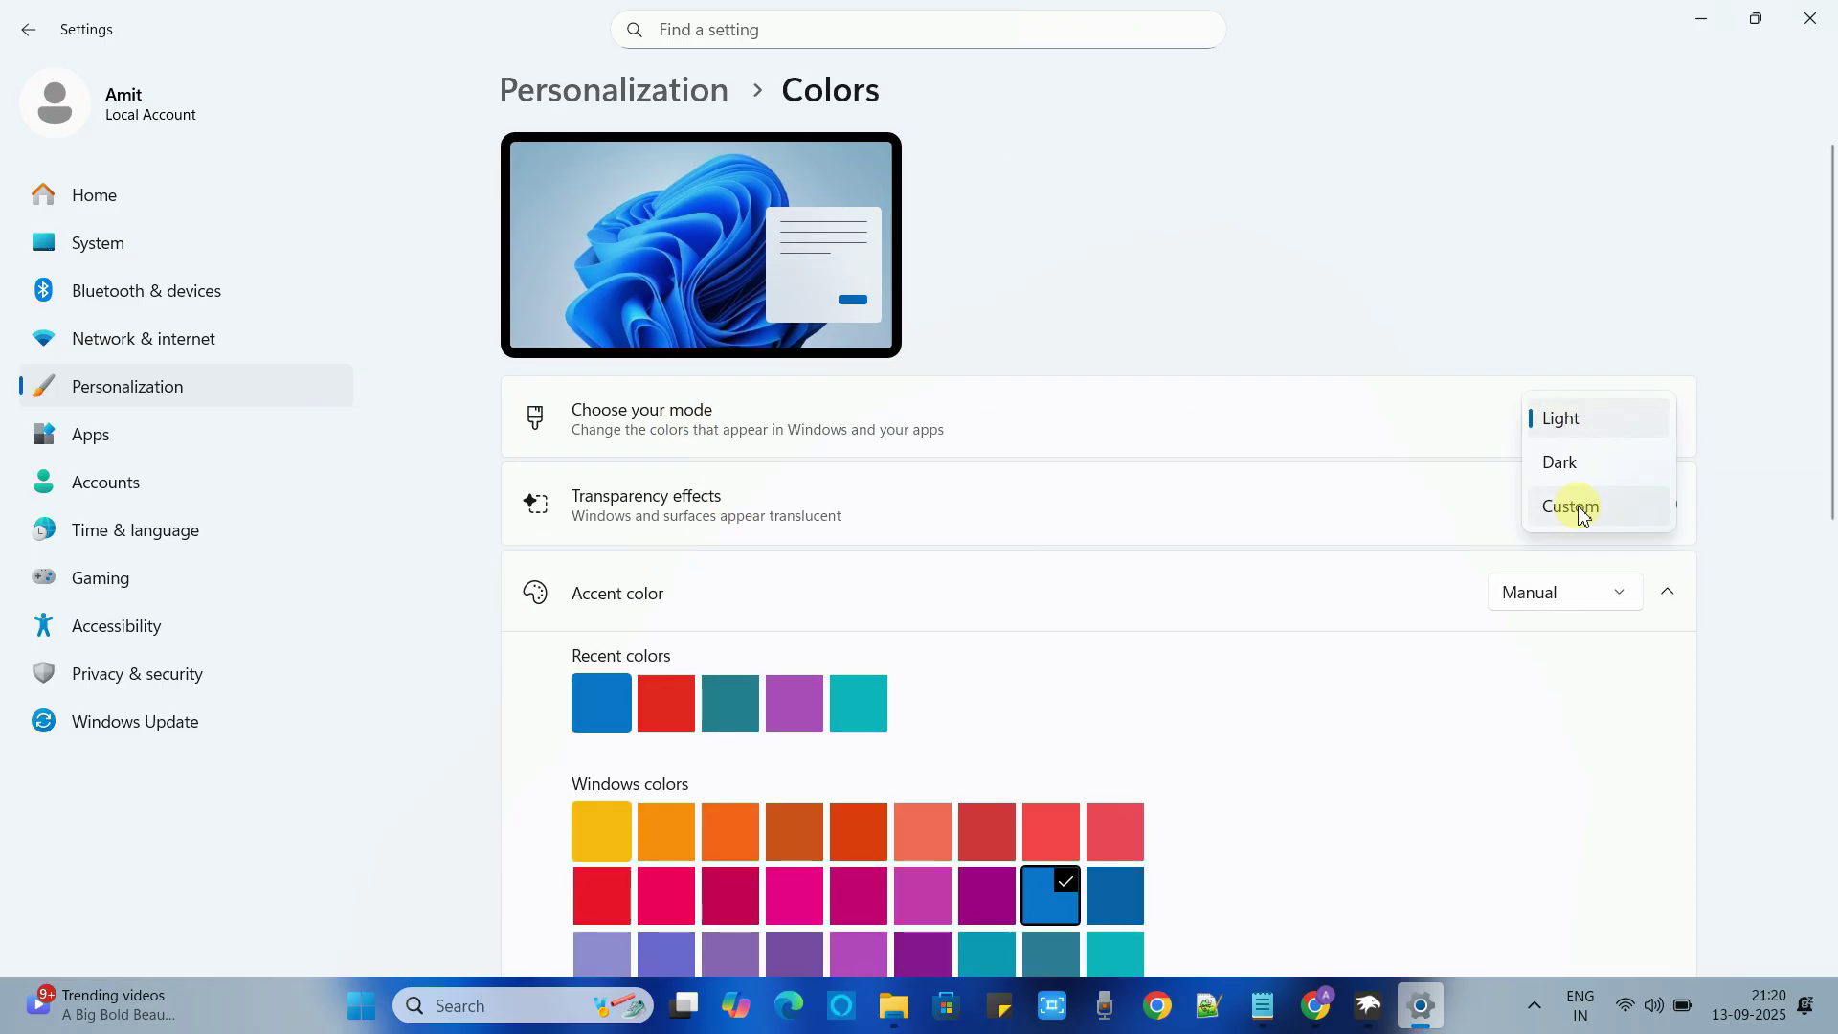
pyautogui.click(1594, 479)
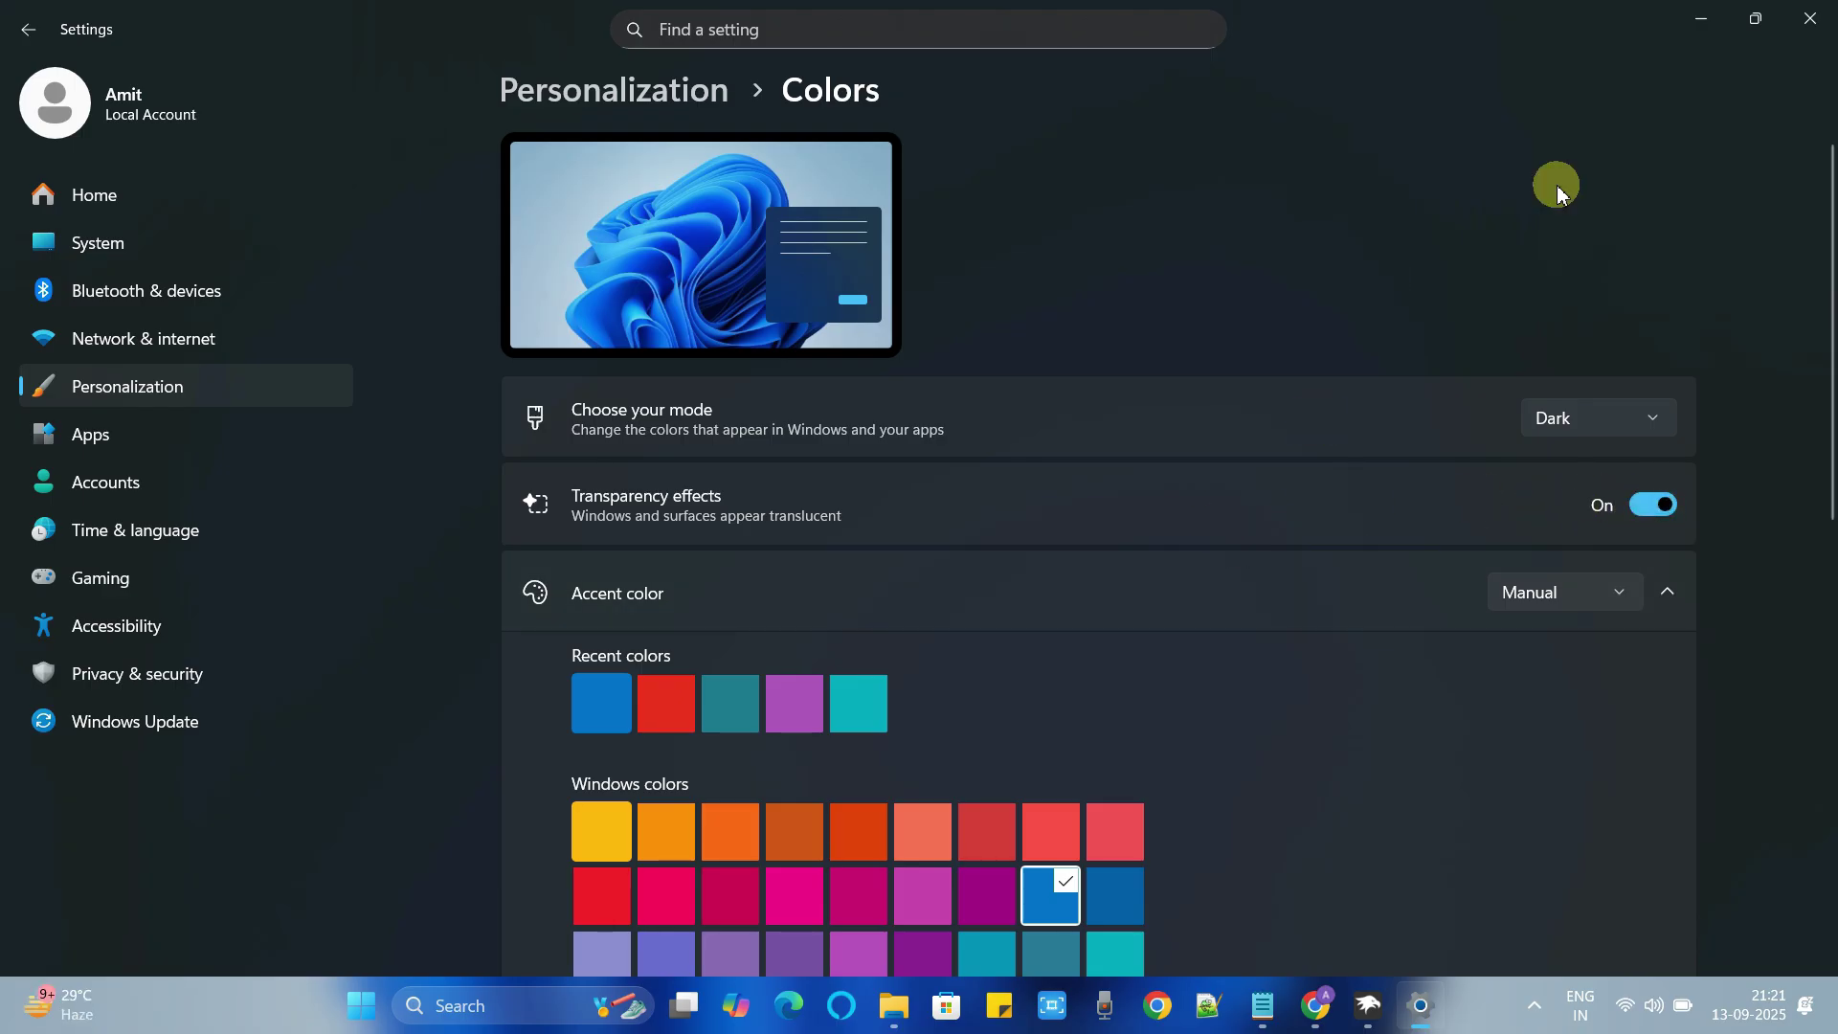
# - Preview the Start menu's dark look, then minimize Settings to reveal Notepad
pyautogui.click(368, 1006)
pyautogui.click(371, 1010)
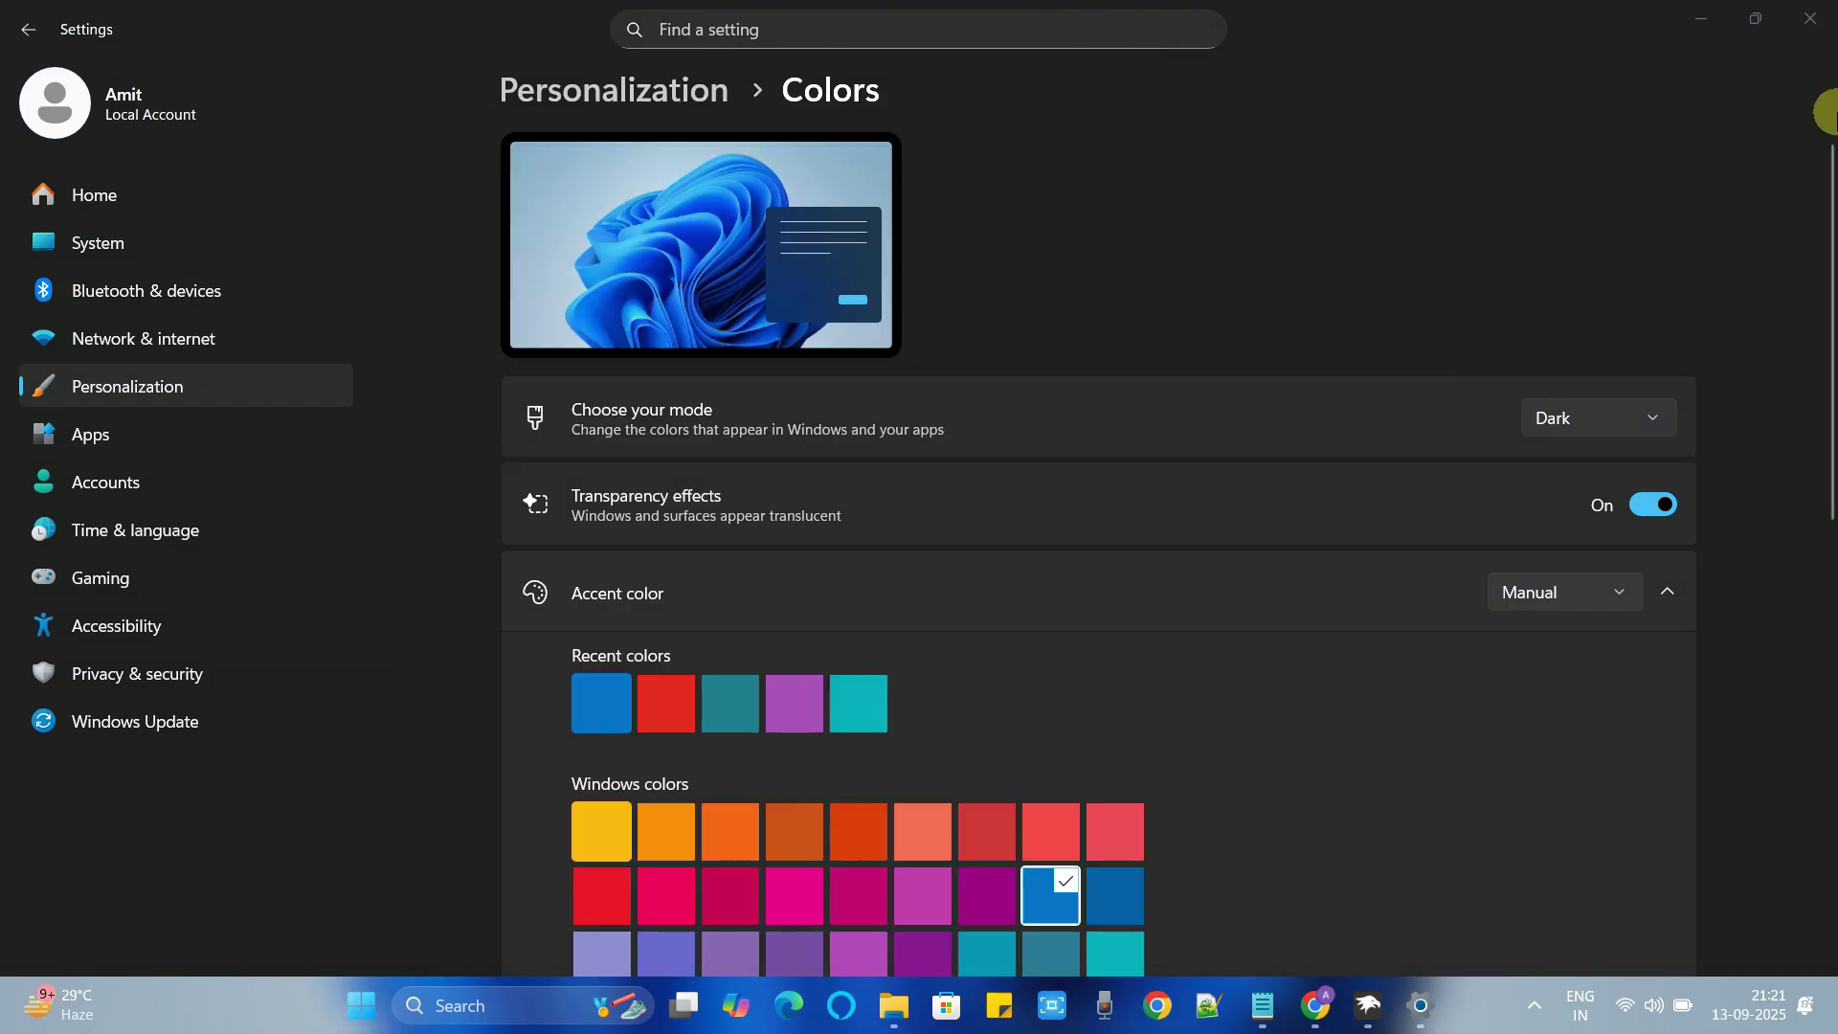
pyautogui.click(1703, 18)
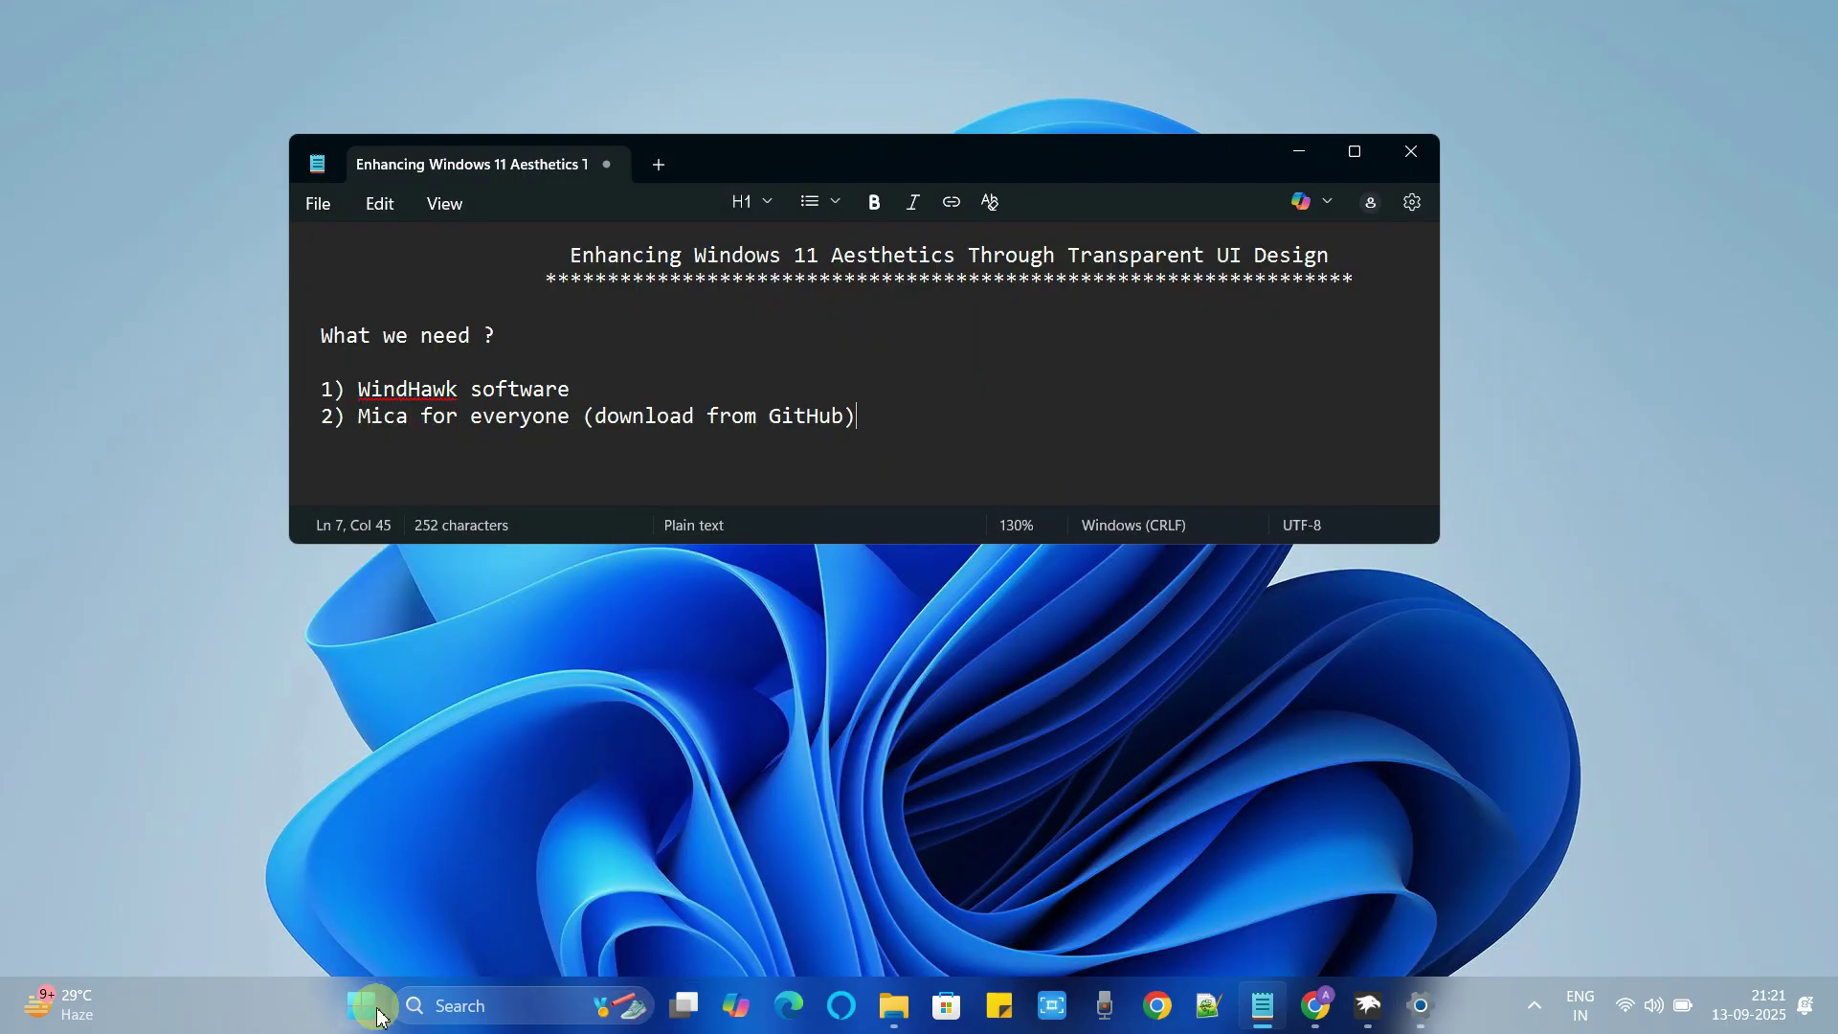
pyautogui.click(1535, 1008)
pyautogui.click(1535, 1007)
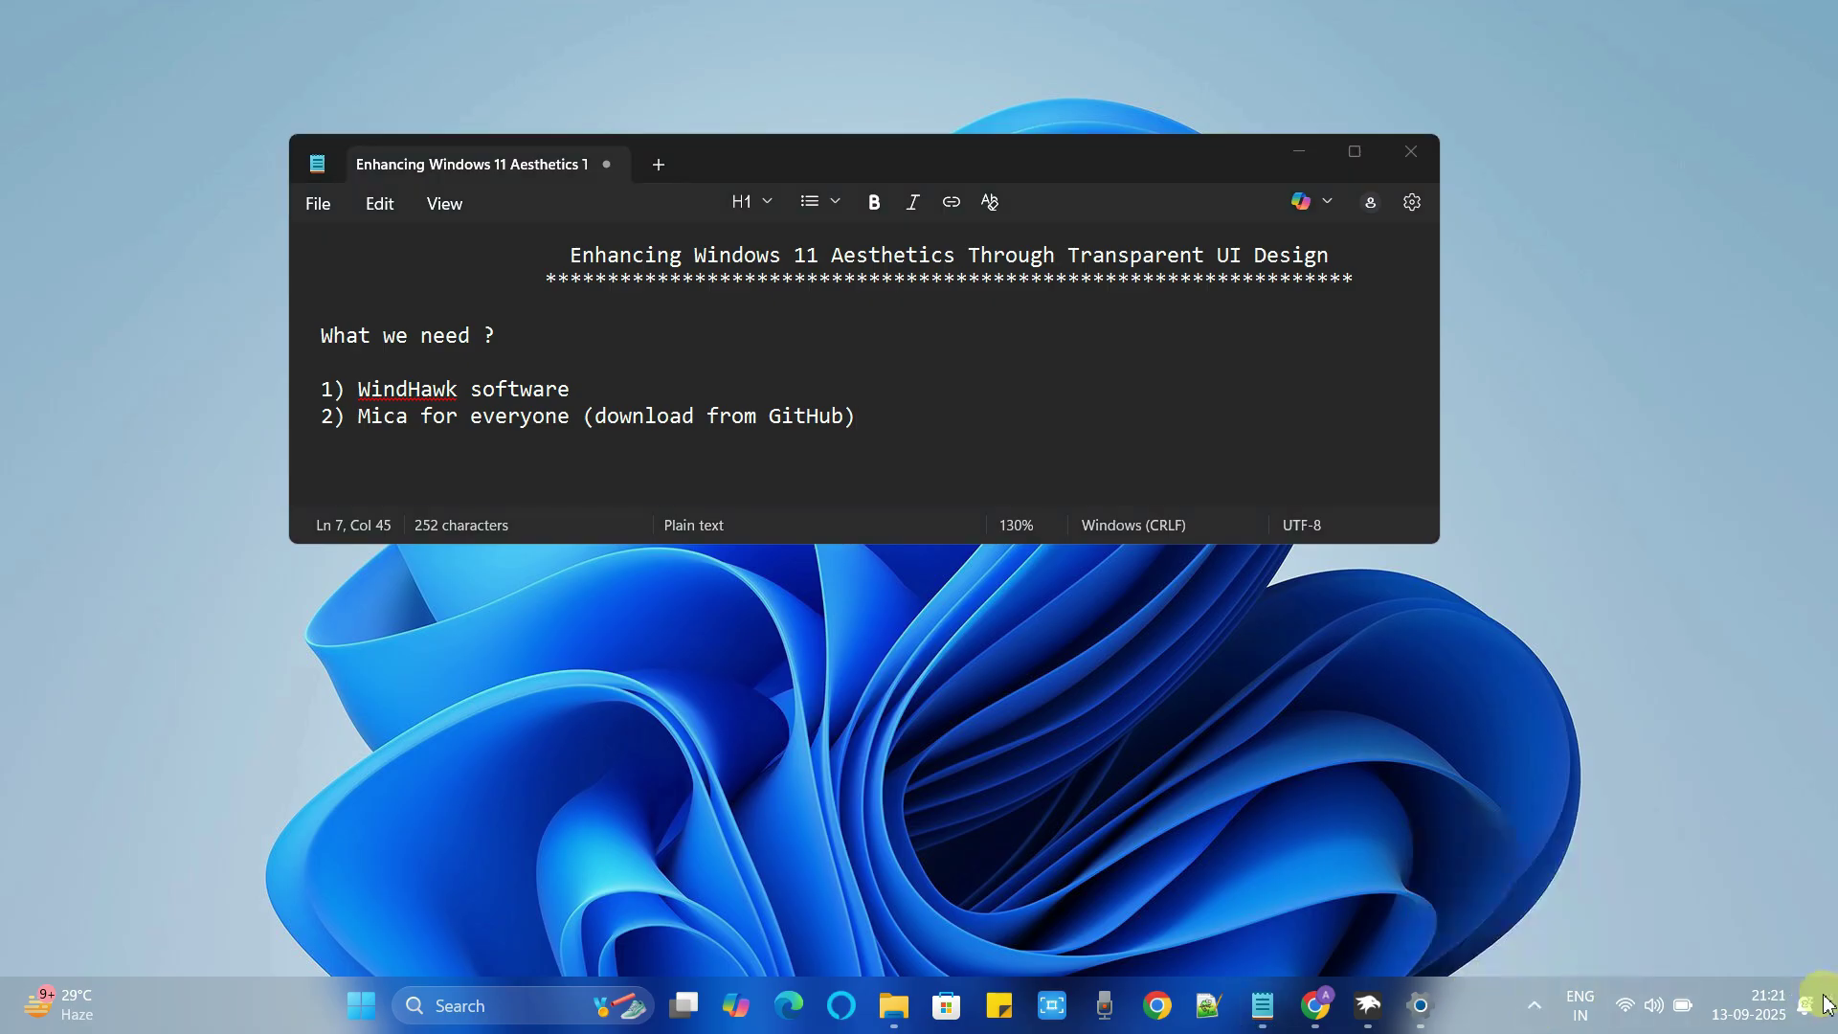
pyautogui.click(1777, 1008)
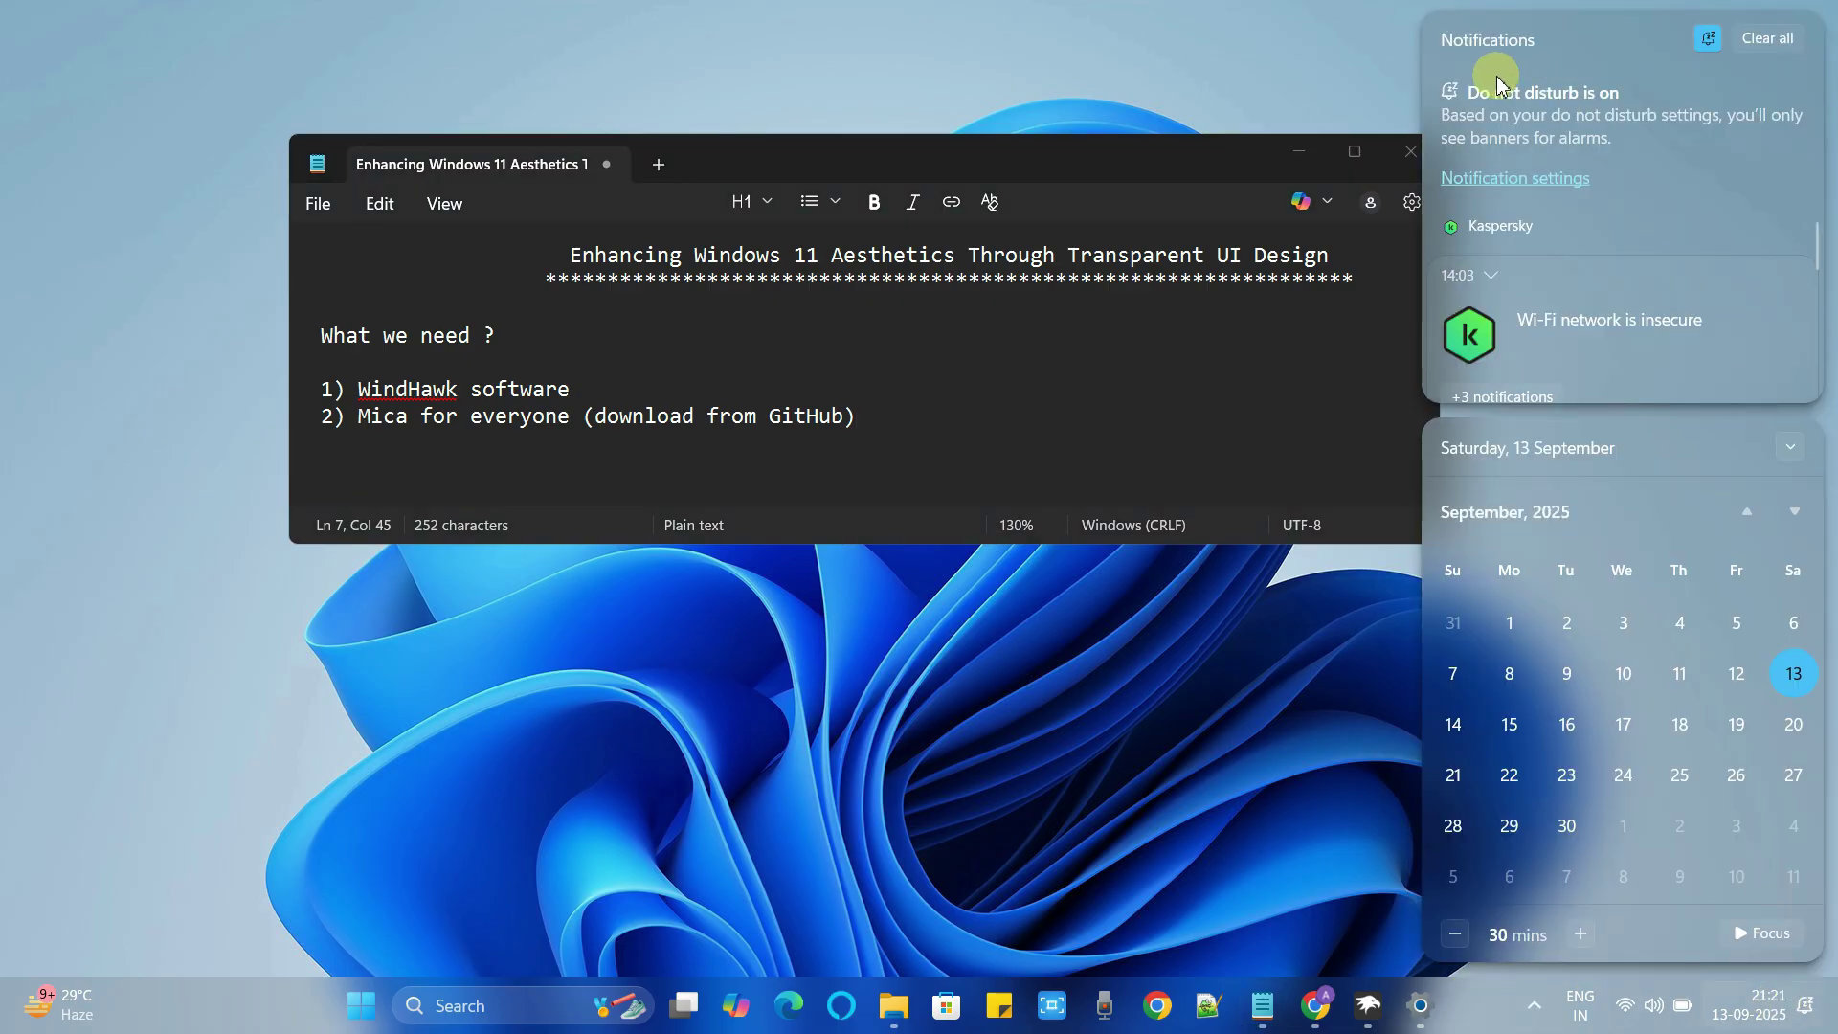
pyautogui.click(1482, 1003)
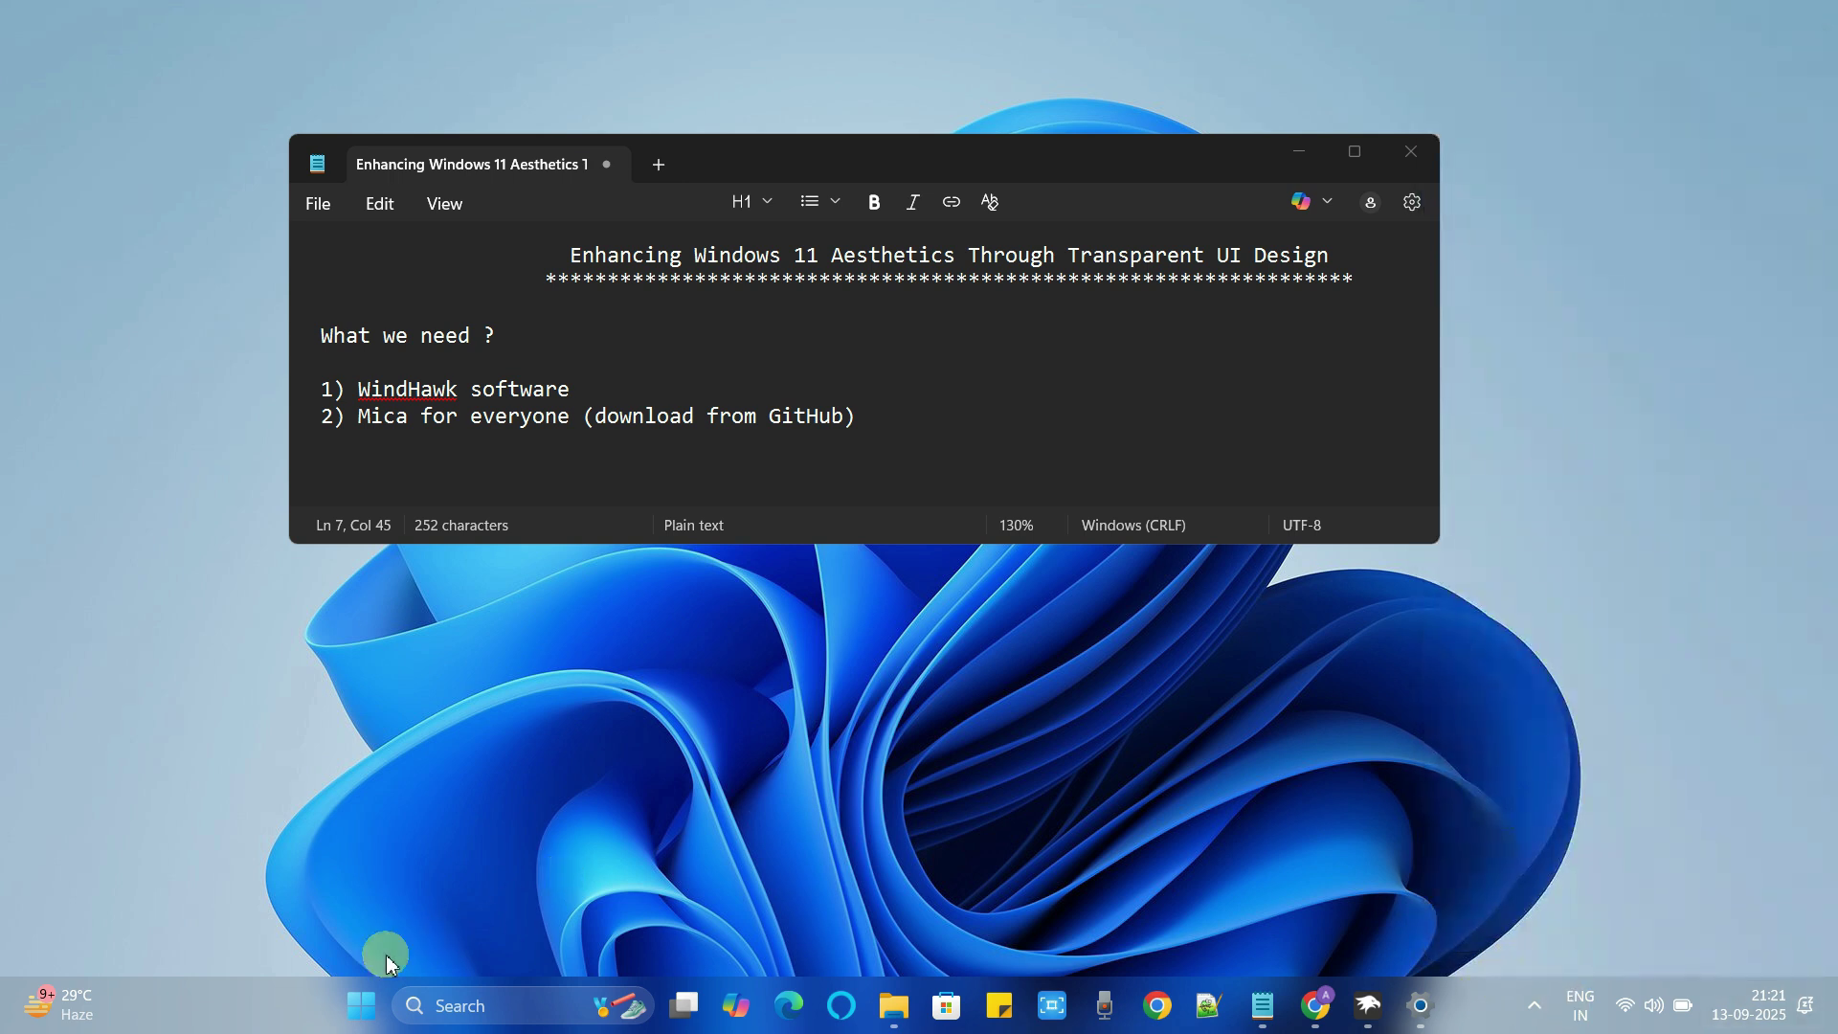
pyautogui.click(359, 1007)
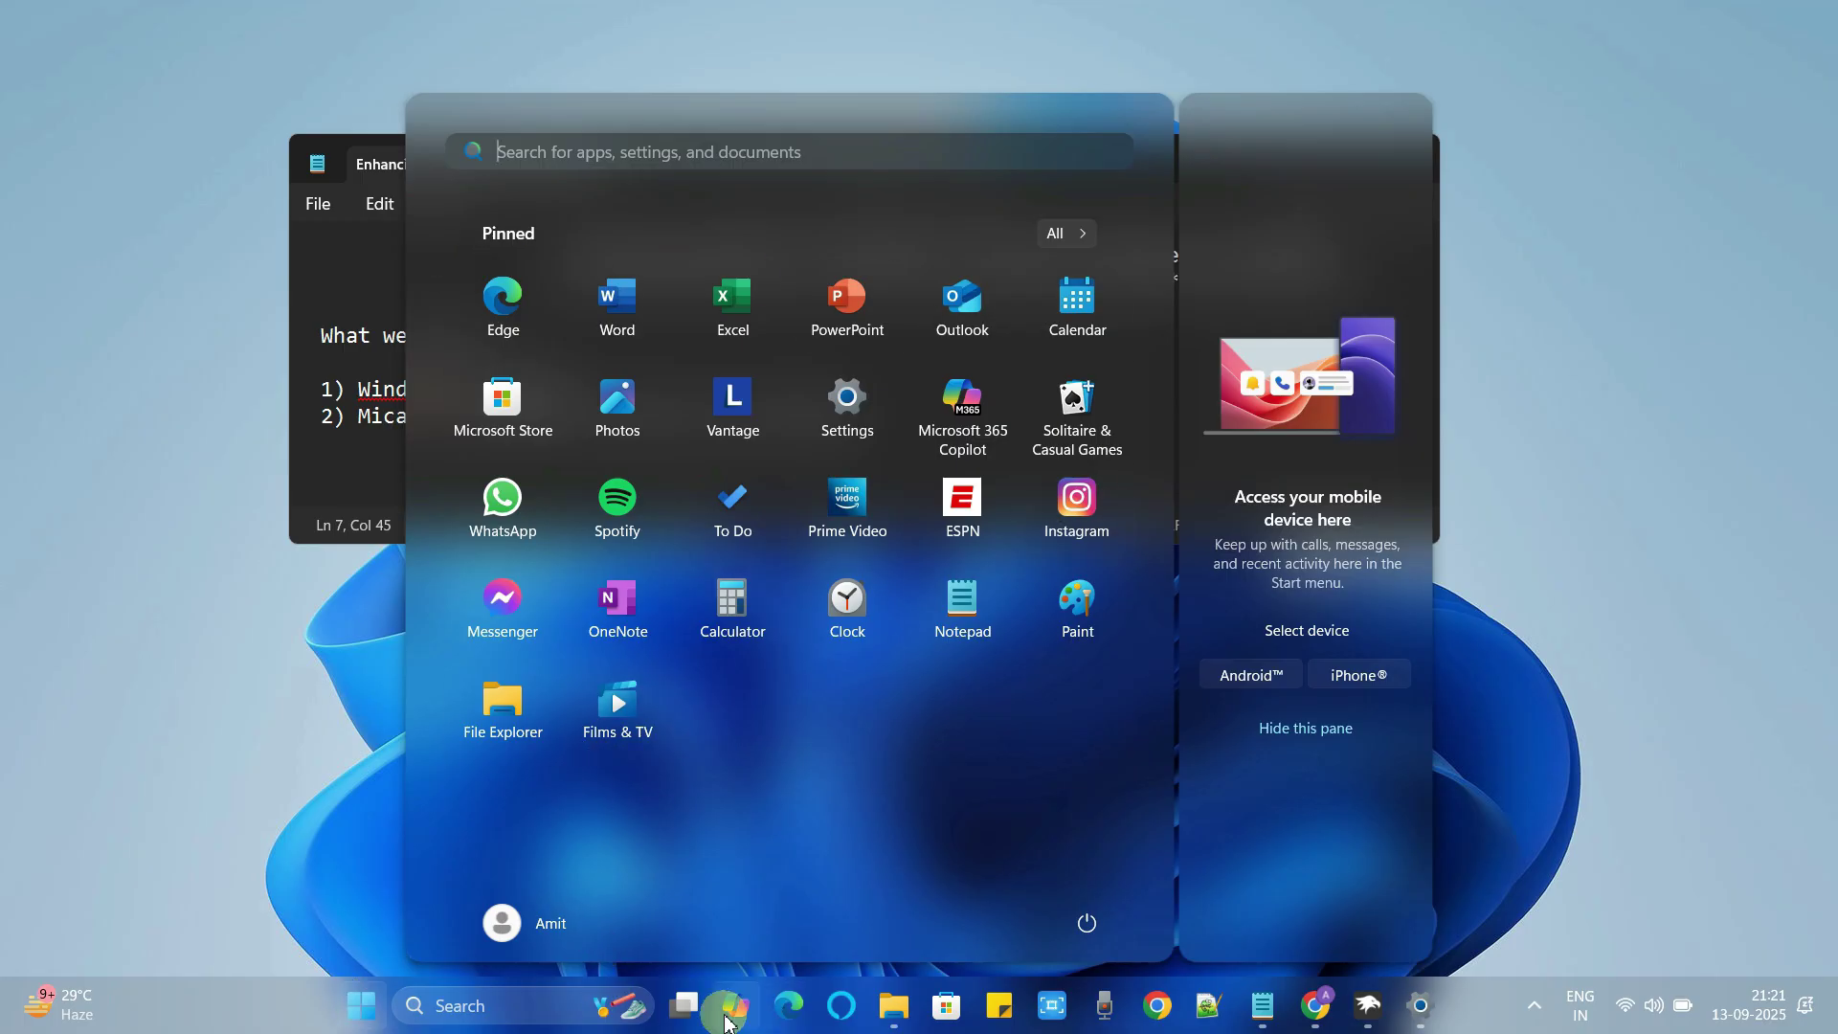
pyautogui.click(725, 883)
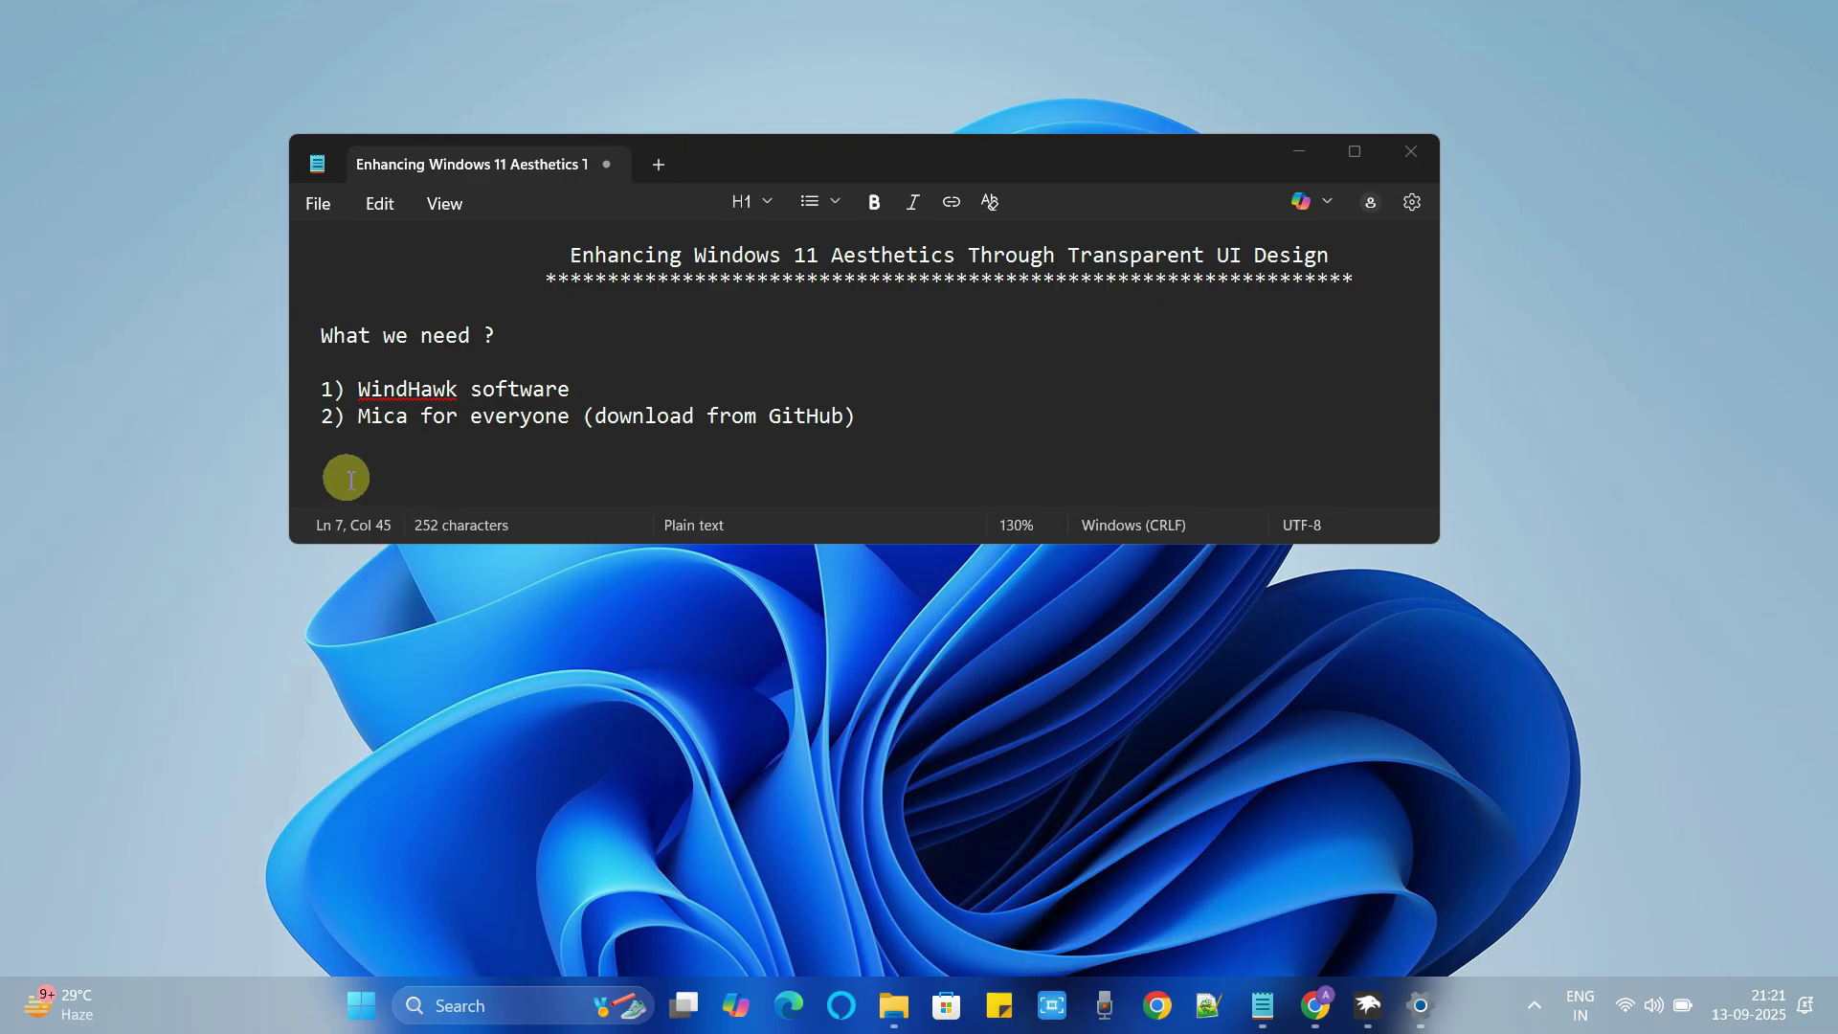
pyautogui.click(356, 421)
pyautogui.moveTo(314, 423); pyautogui.dragTo(866, 418)
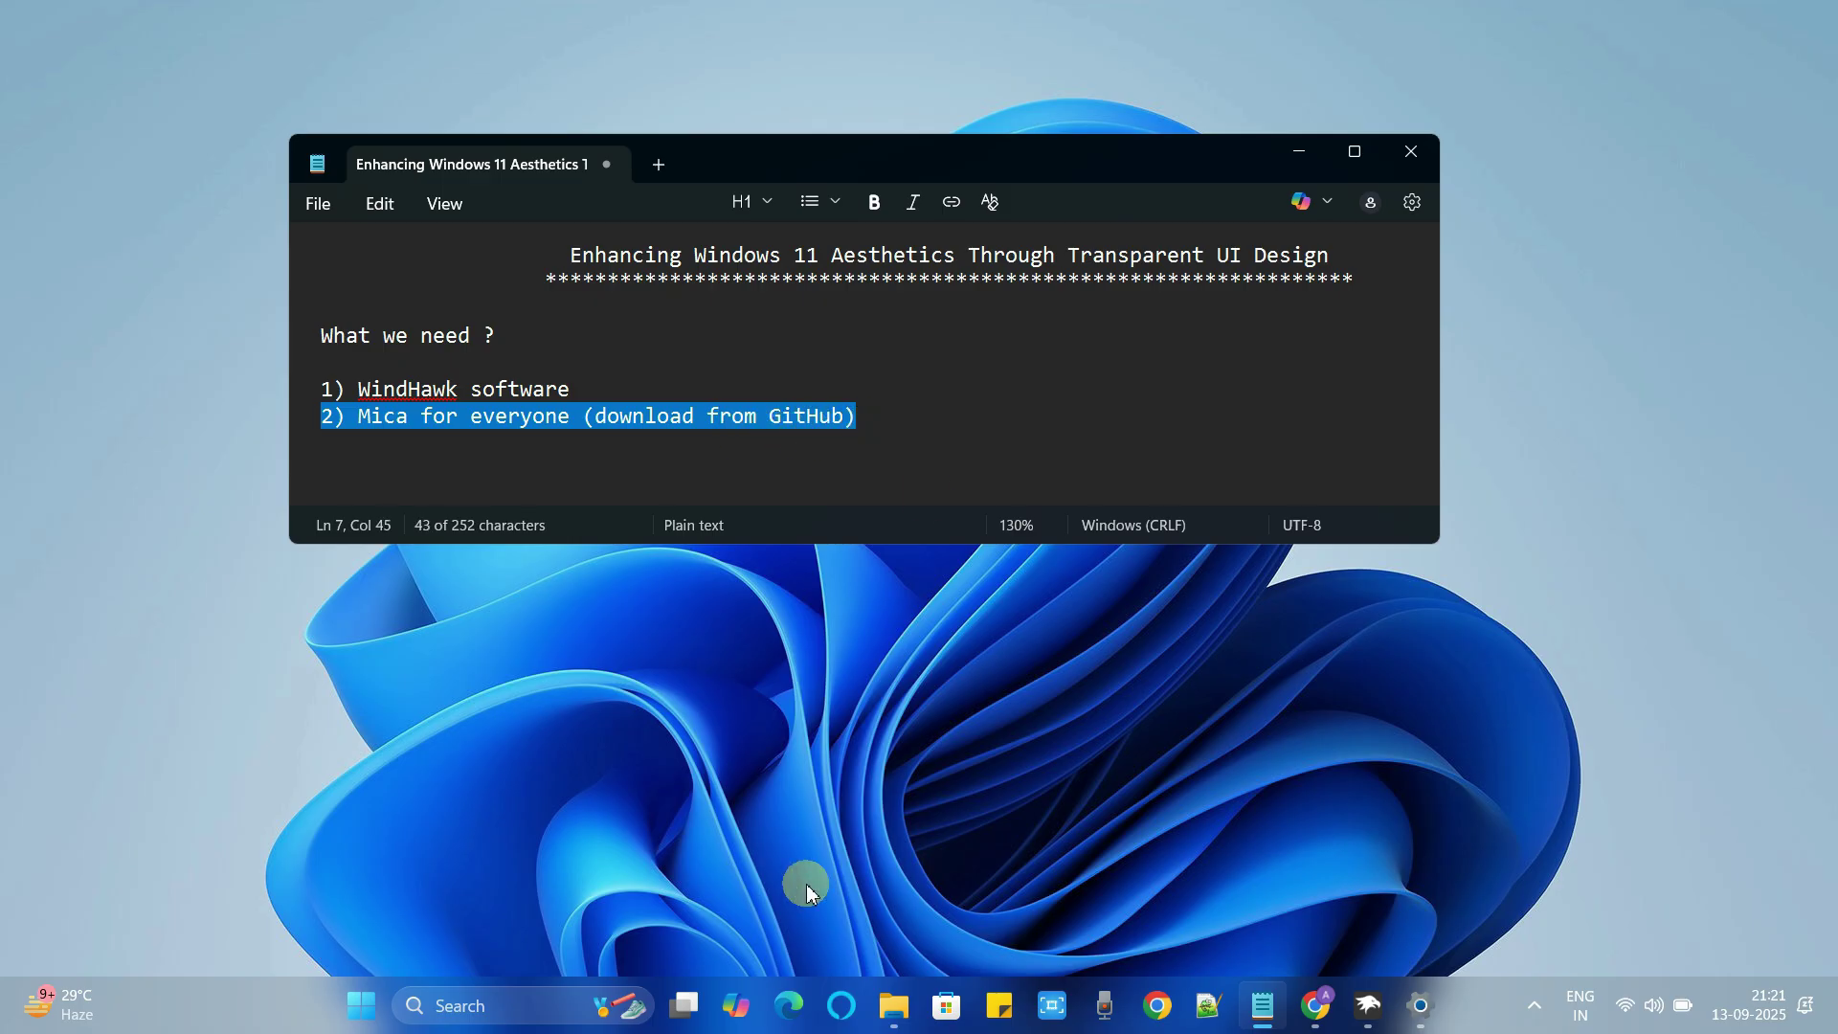
pyautogui.click(728, 957)
pyautogui.moveTo(361, 422); pyautogui.dragTo(903, 411)
pyautogui.click(894, 415)
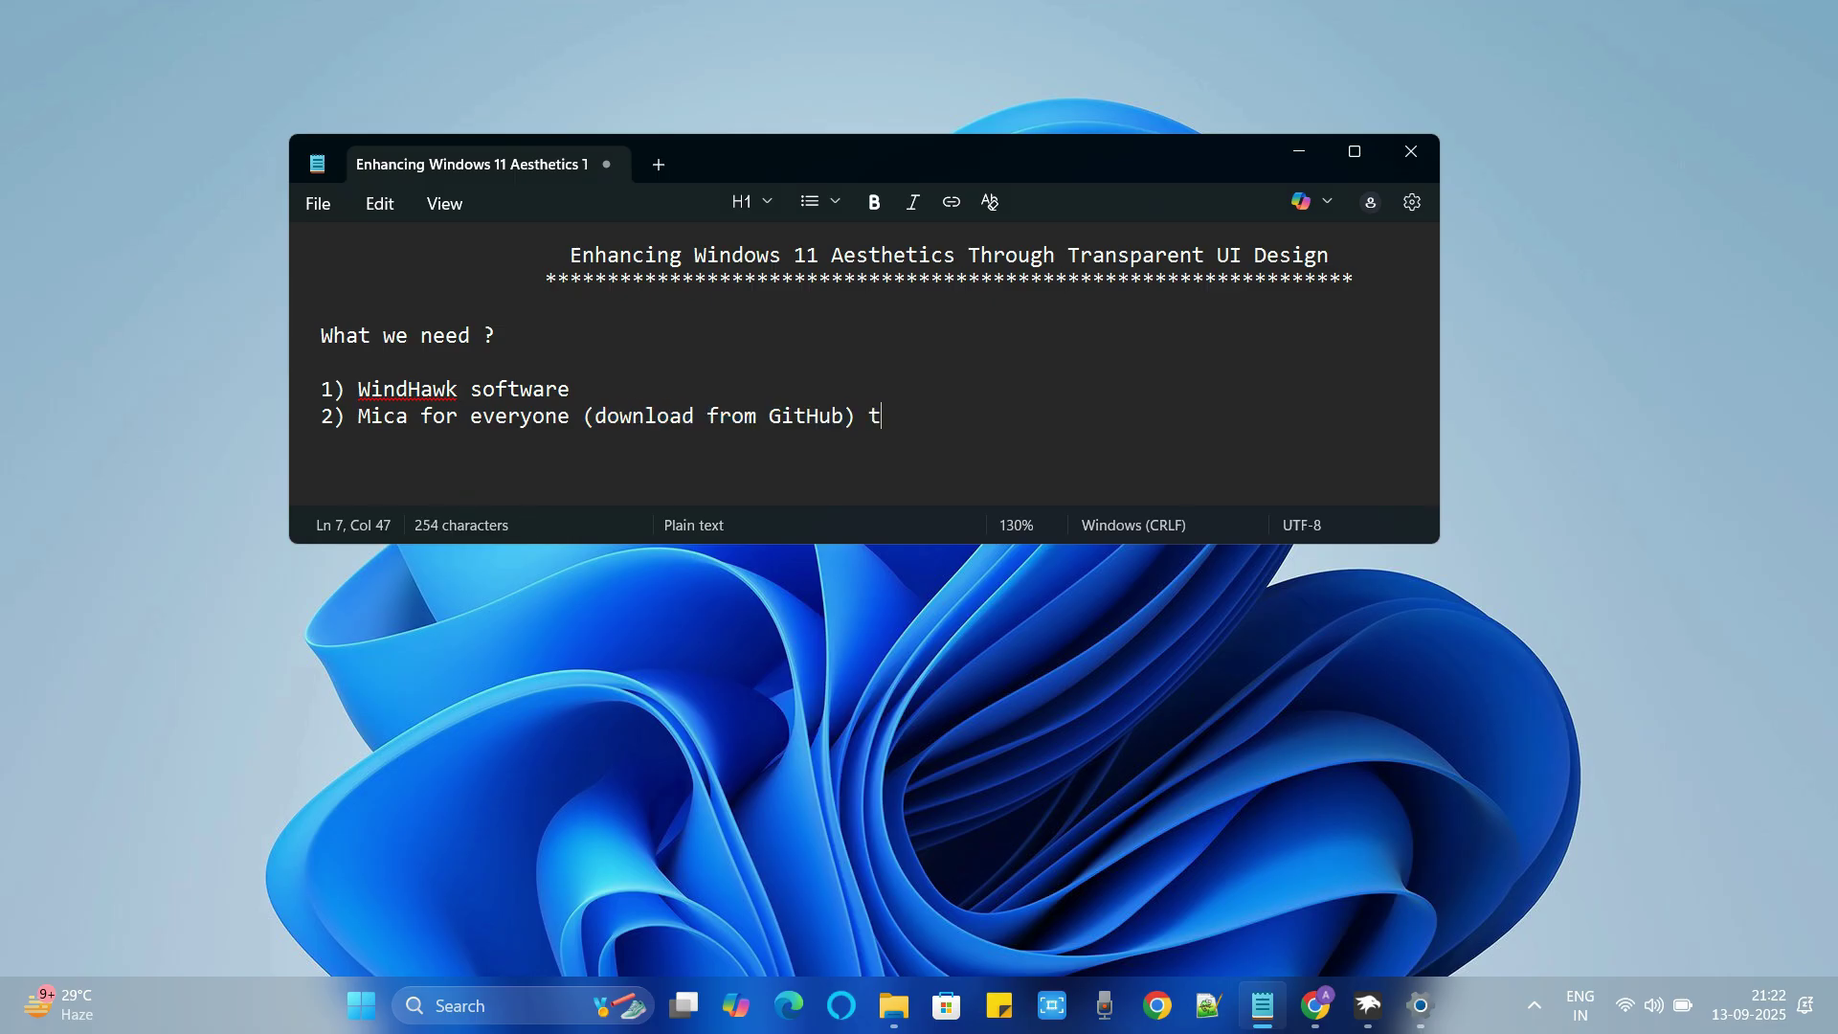
# - In a new Chrome tab, search 'download mica for everyone' and open the first GitHub result in another tab
pyautogui.hotkey('alt', 'Tab')
pyautogui.click(349, 20)
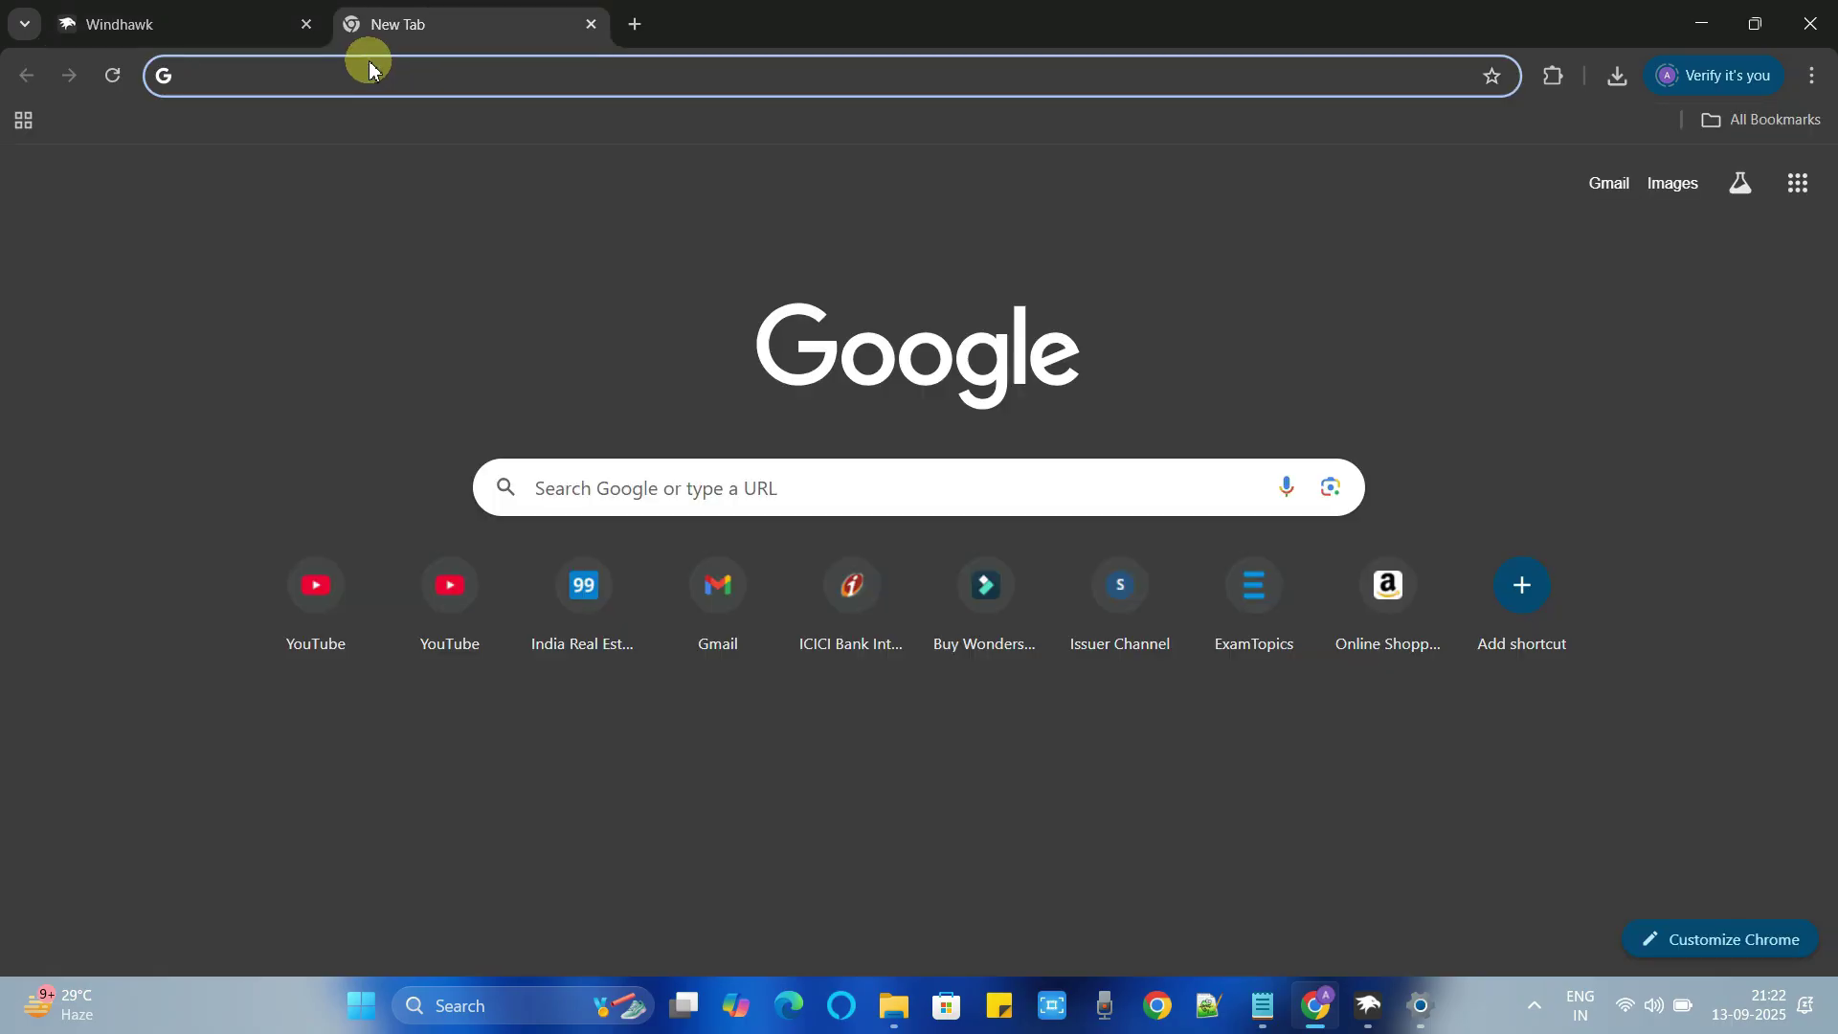
pyautogui.write('download ')
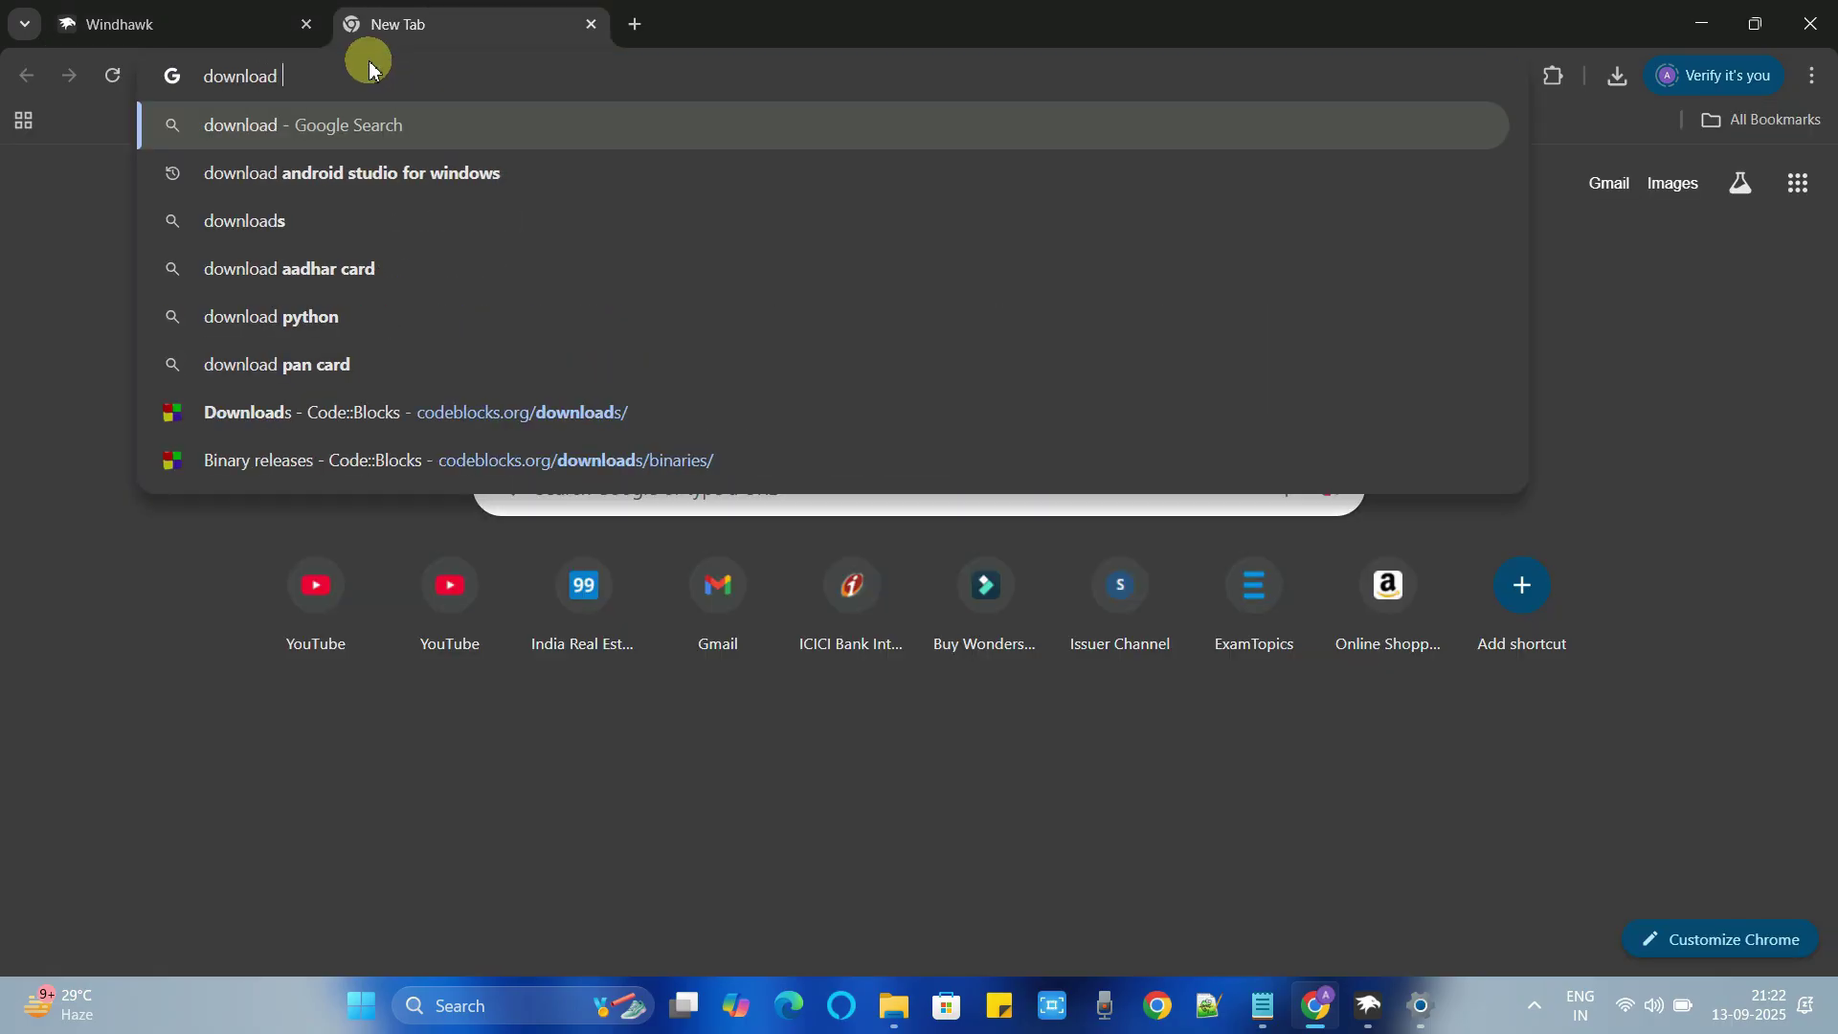
pyautogui.write('mica for')
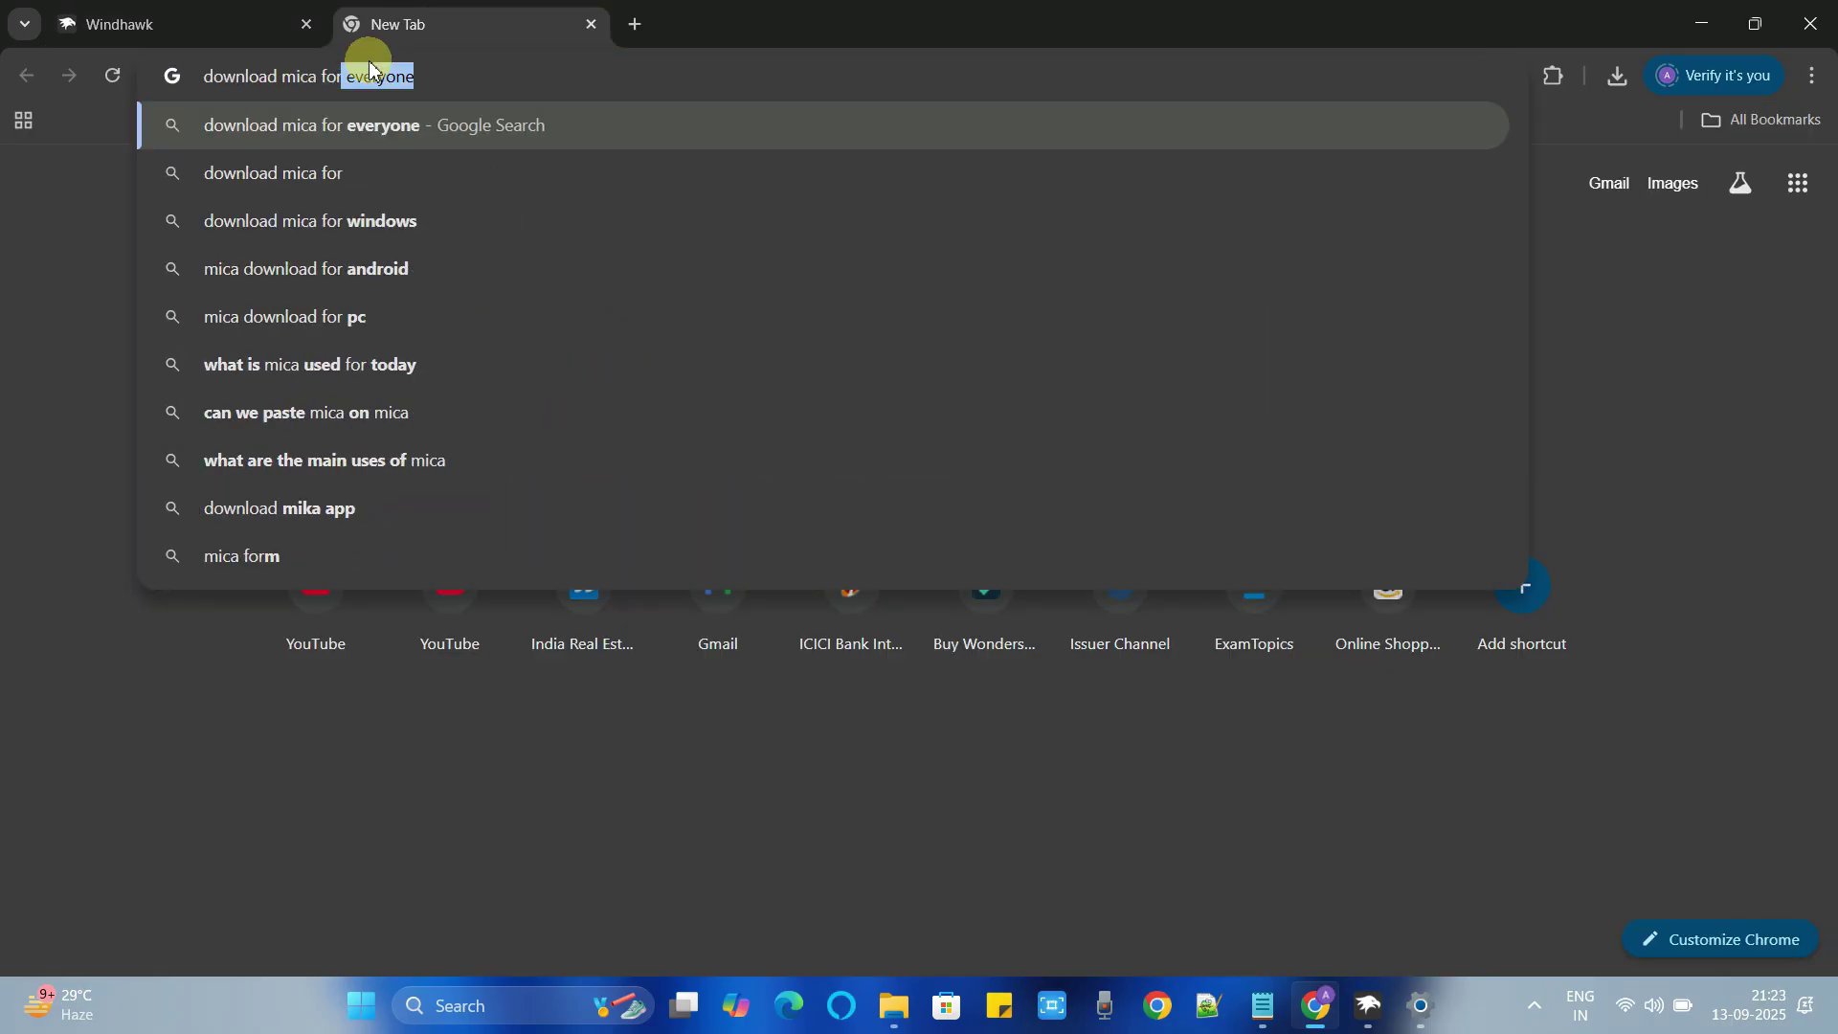
pyautogui.press('Return')
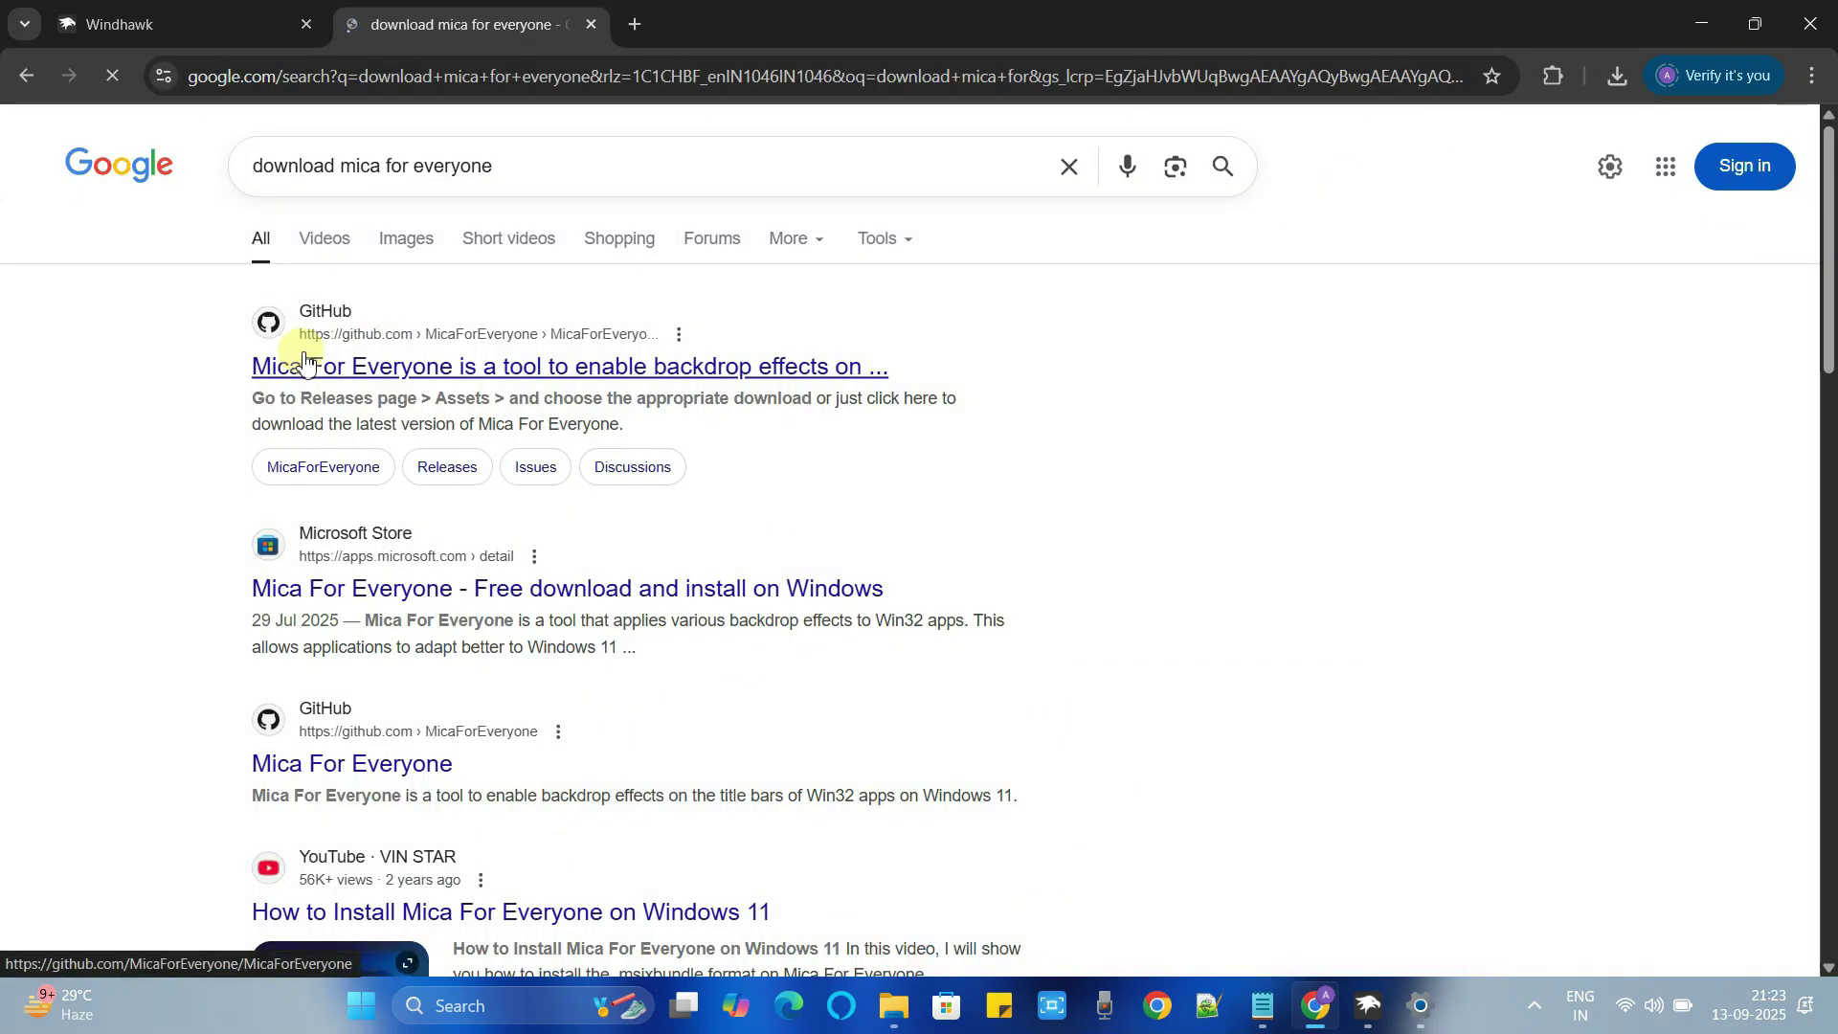
pyautogui.rightClick(375, 370)
pyautogui.click(485, 399)
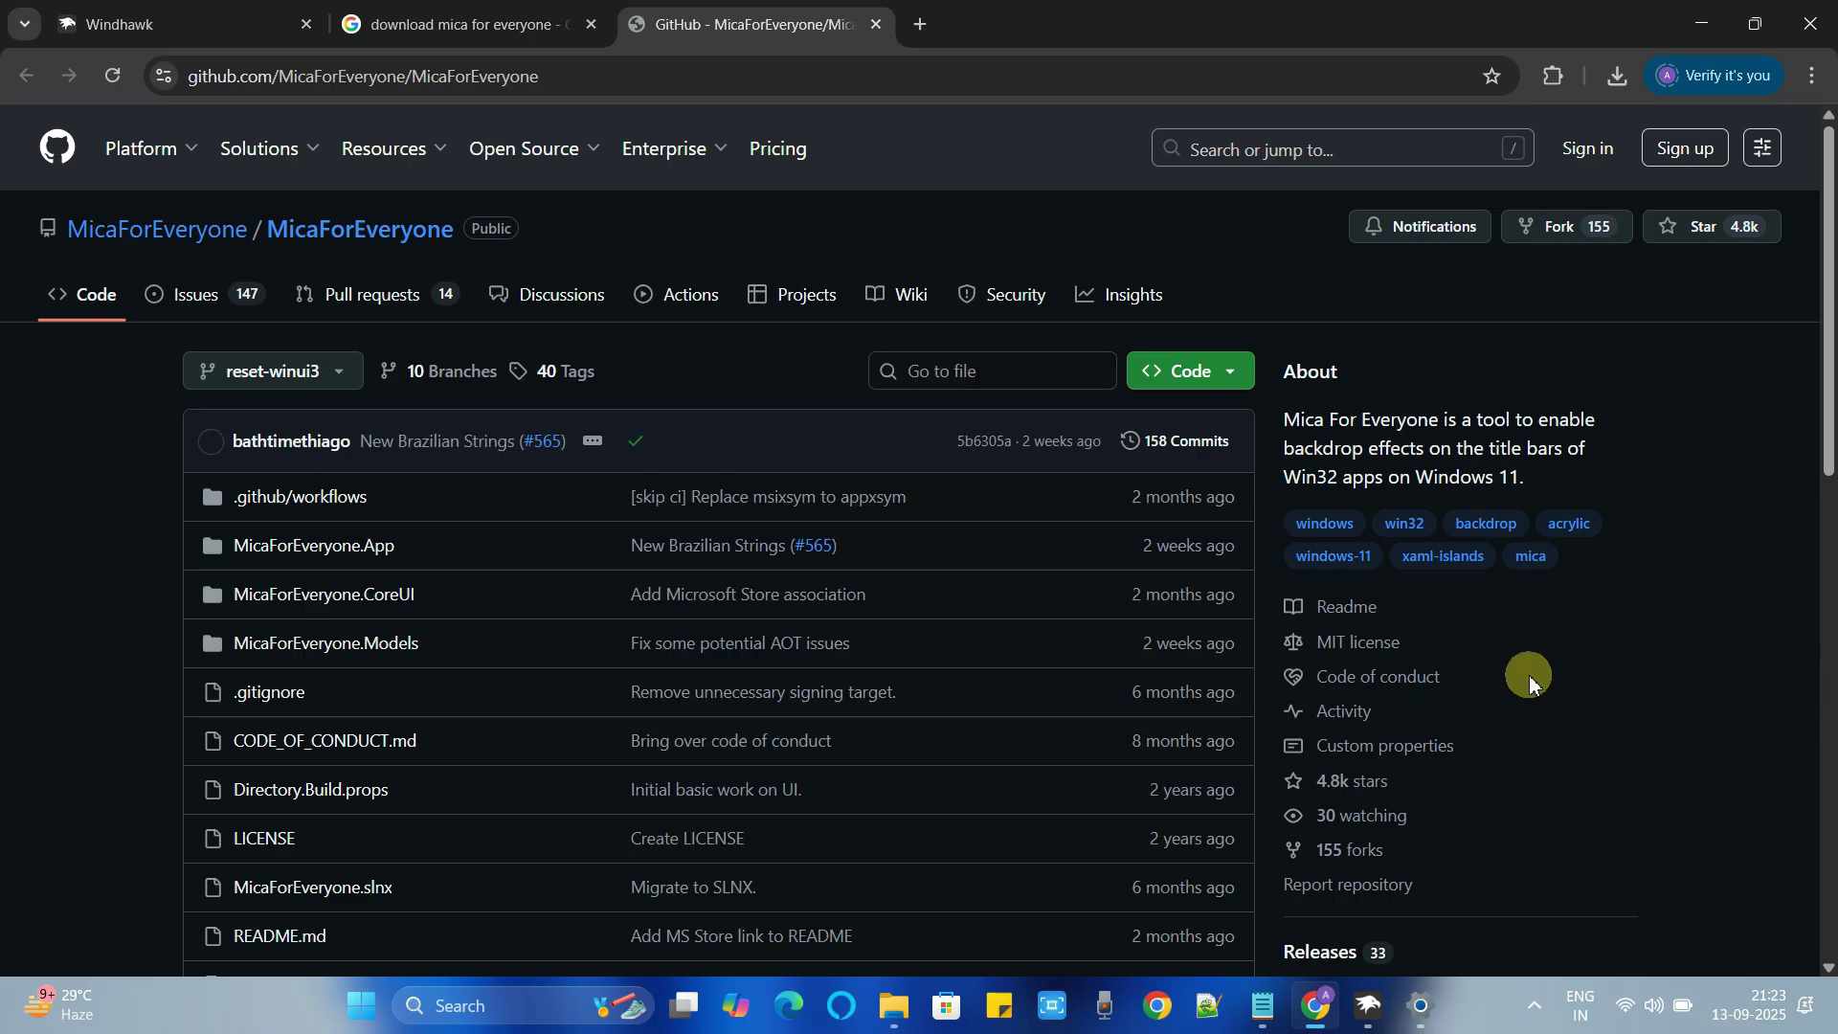
# - Open the MicaForEveryone 2.0.5.0 release page and scroll down to its Assets
pyautogui.scroll(-2, 1522, 636)
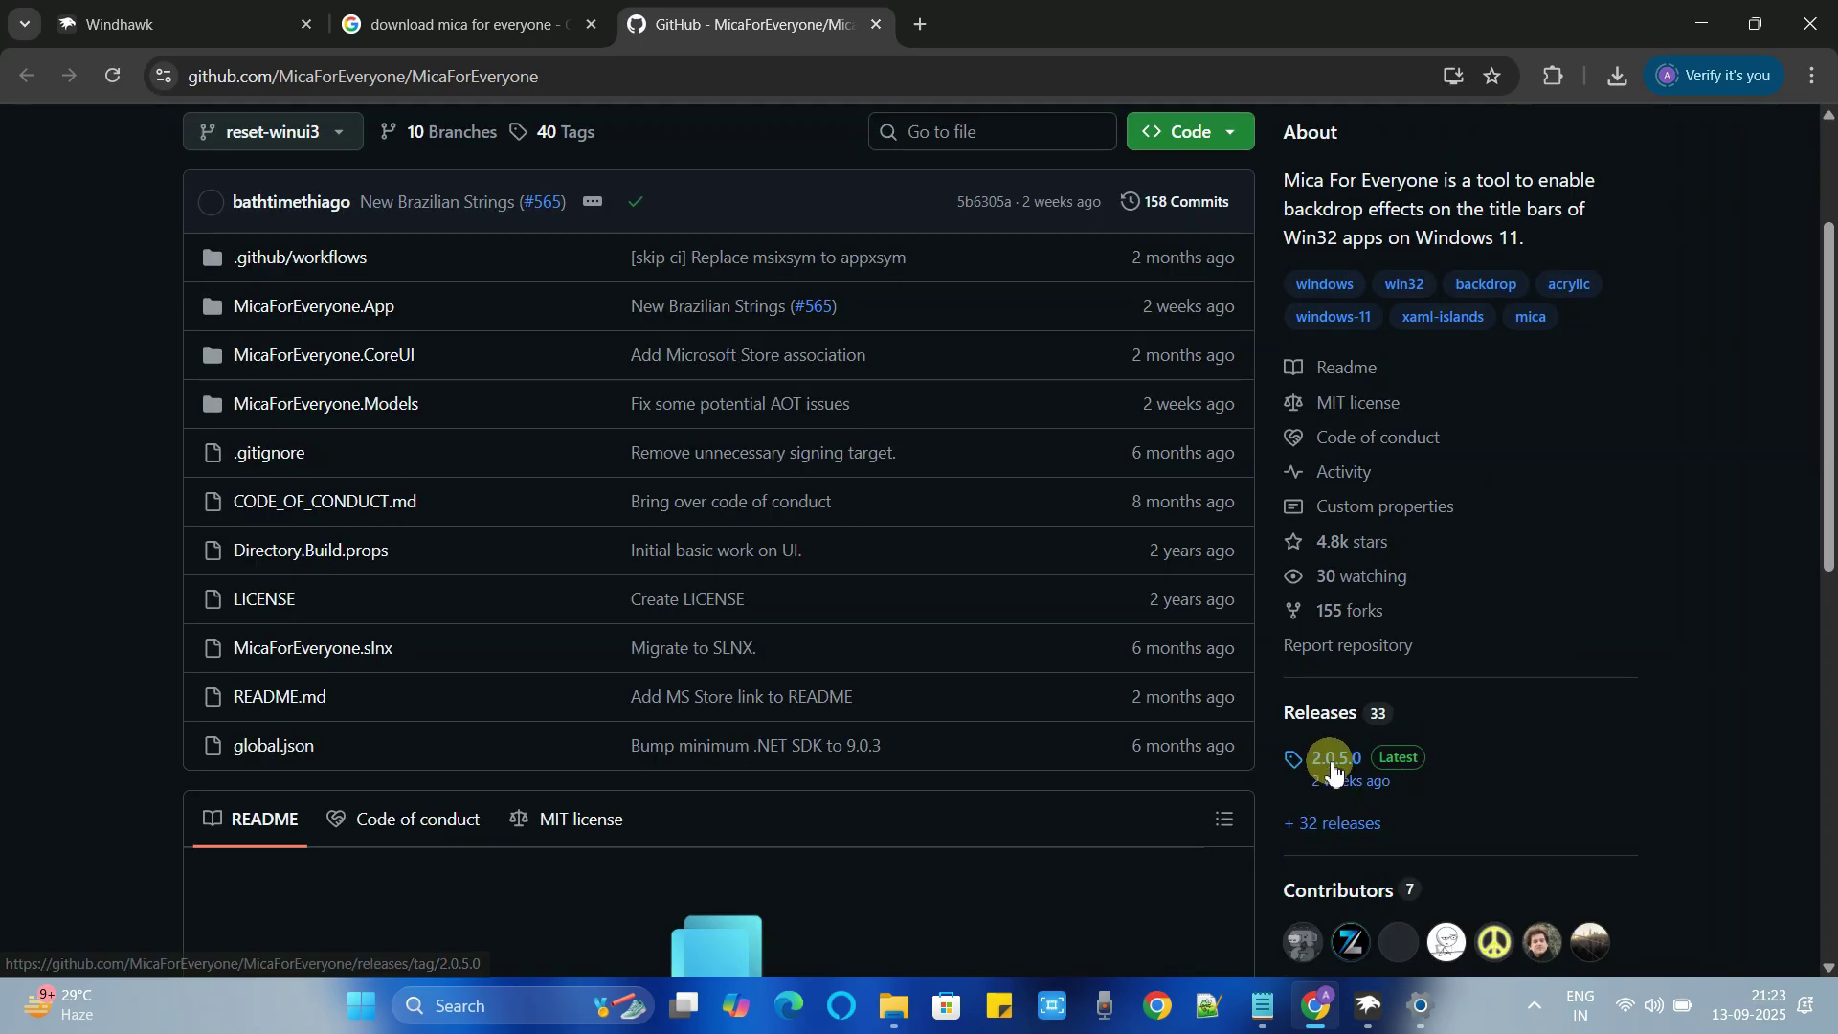
pyautogui.click(1338, 762)
pyautogui.scroll(-1, 720, 567)
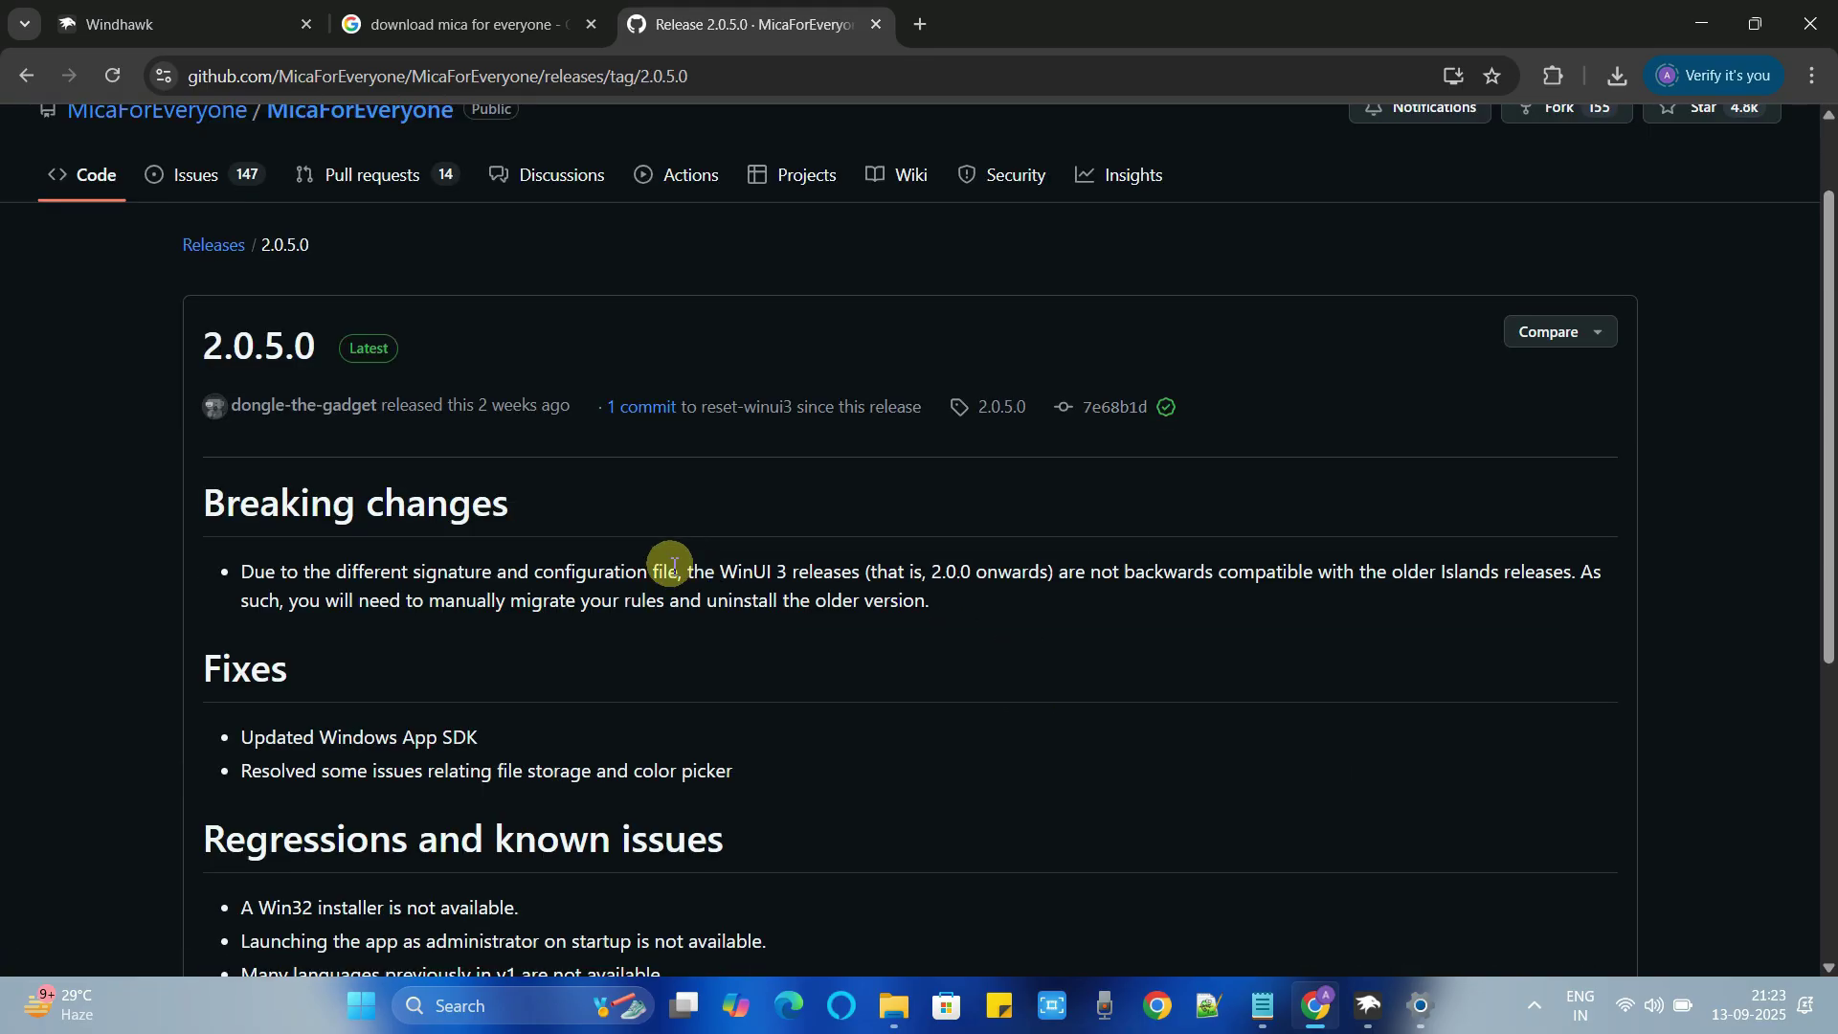
pyautogui.scroll(-2, 507, 531)
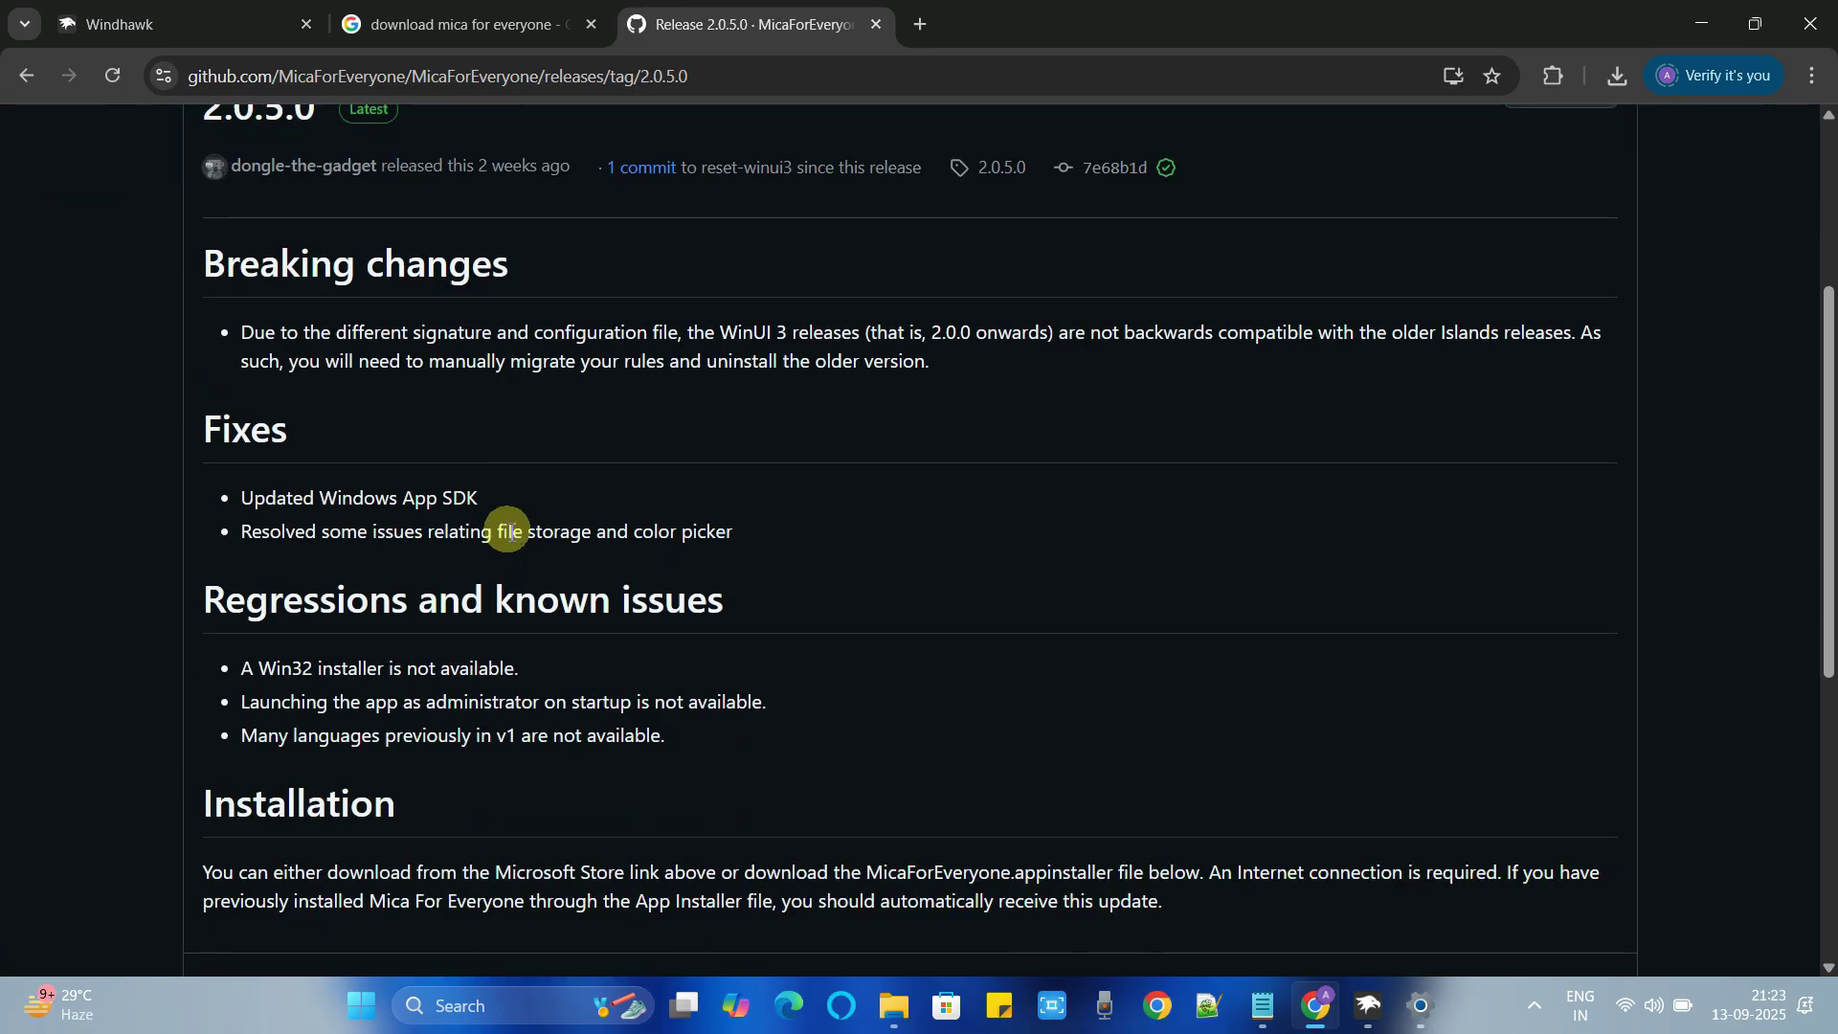
pyautogui.scroll(-4, 508, 530)
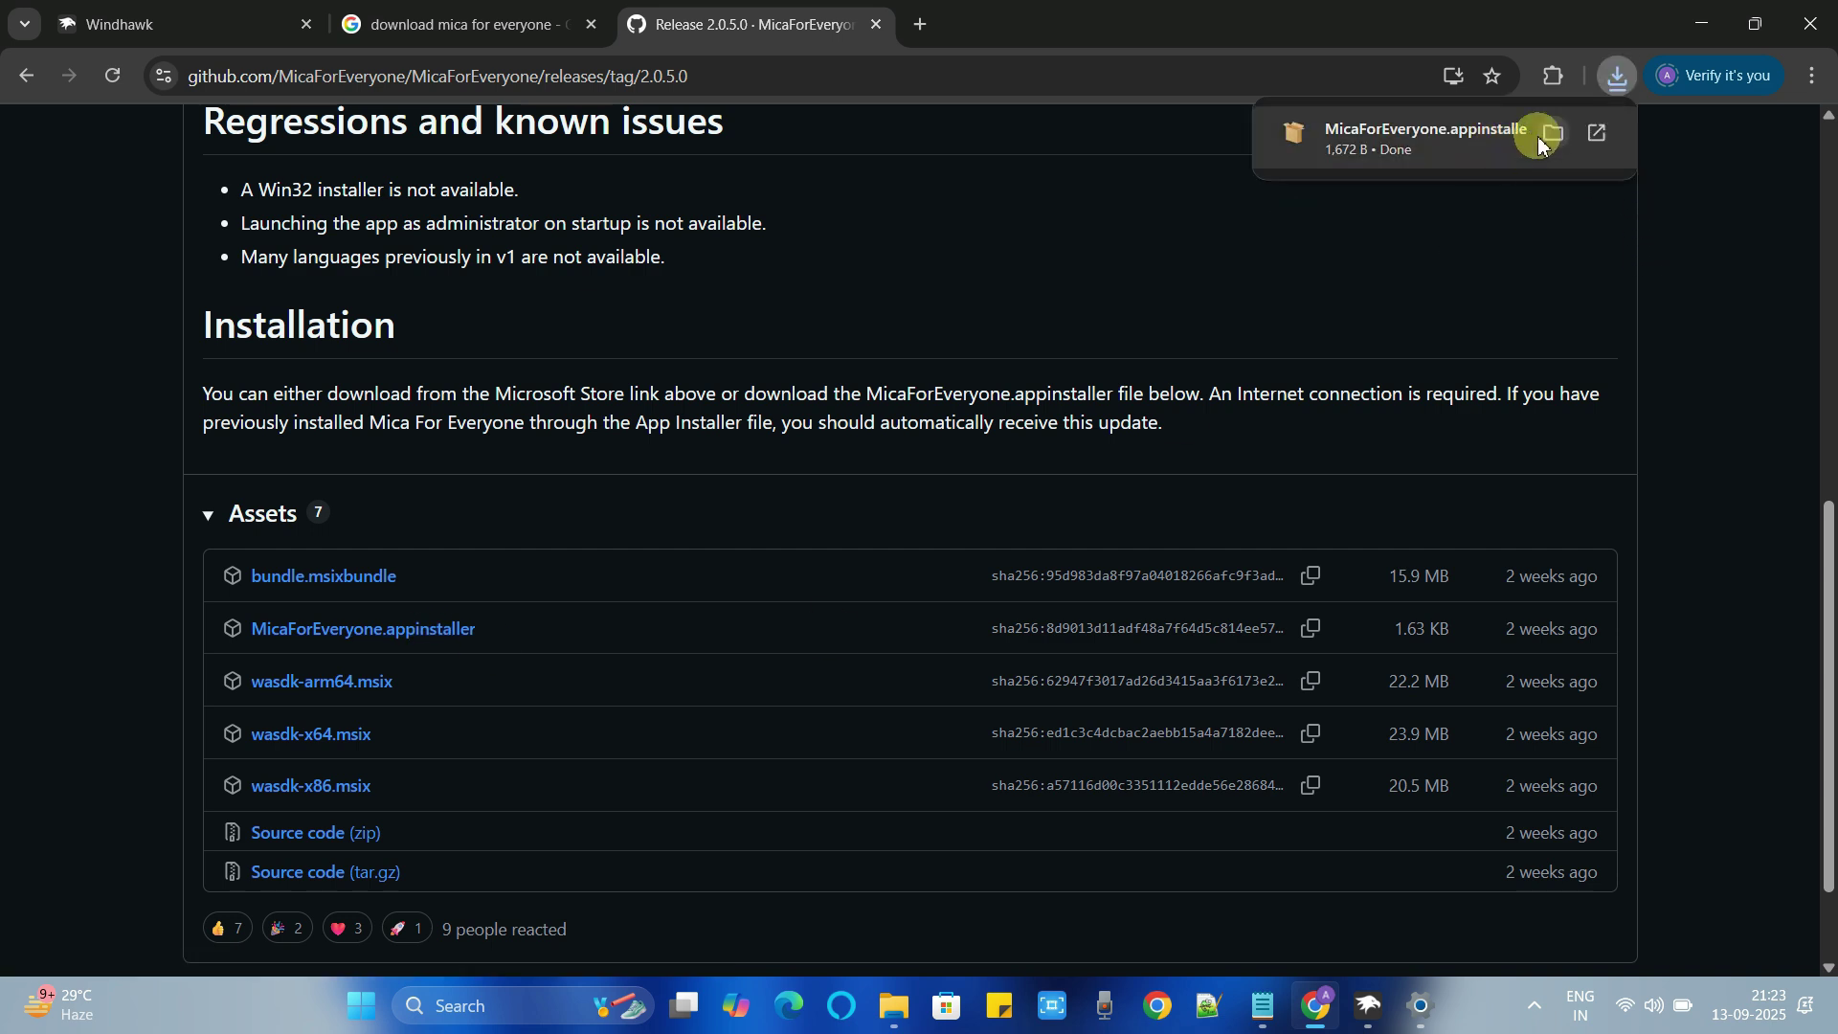
# - Launch the downloaded MicaForEveryone.appinstaller and install Mica For Everyone 2.0.5.0
pyautogui.click(1440, 133)
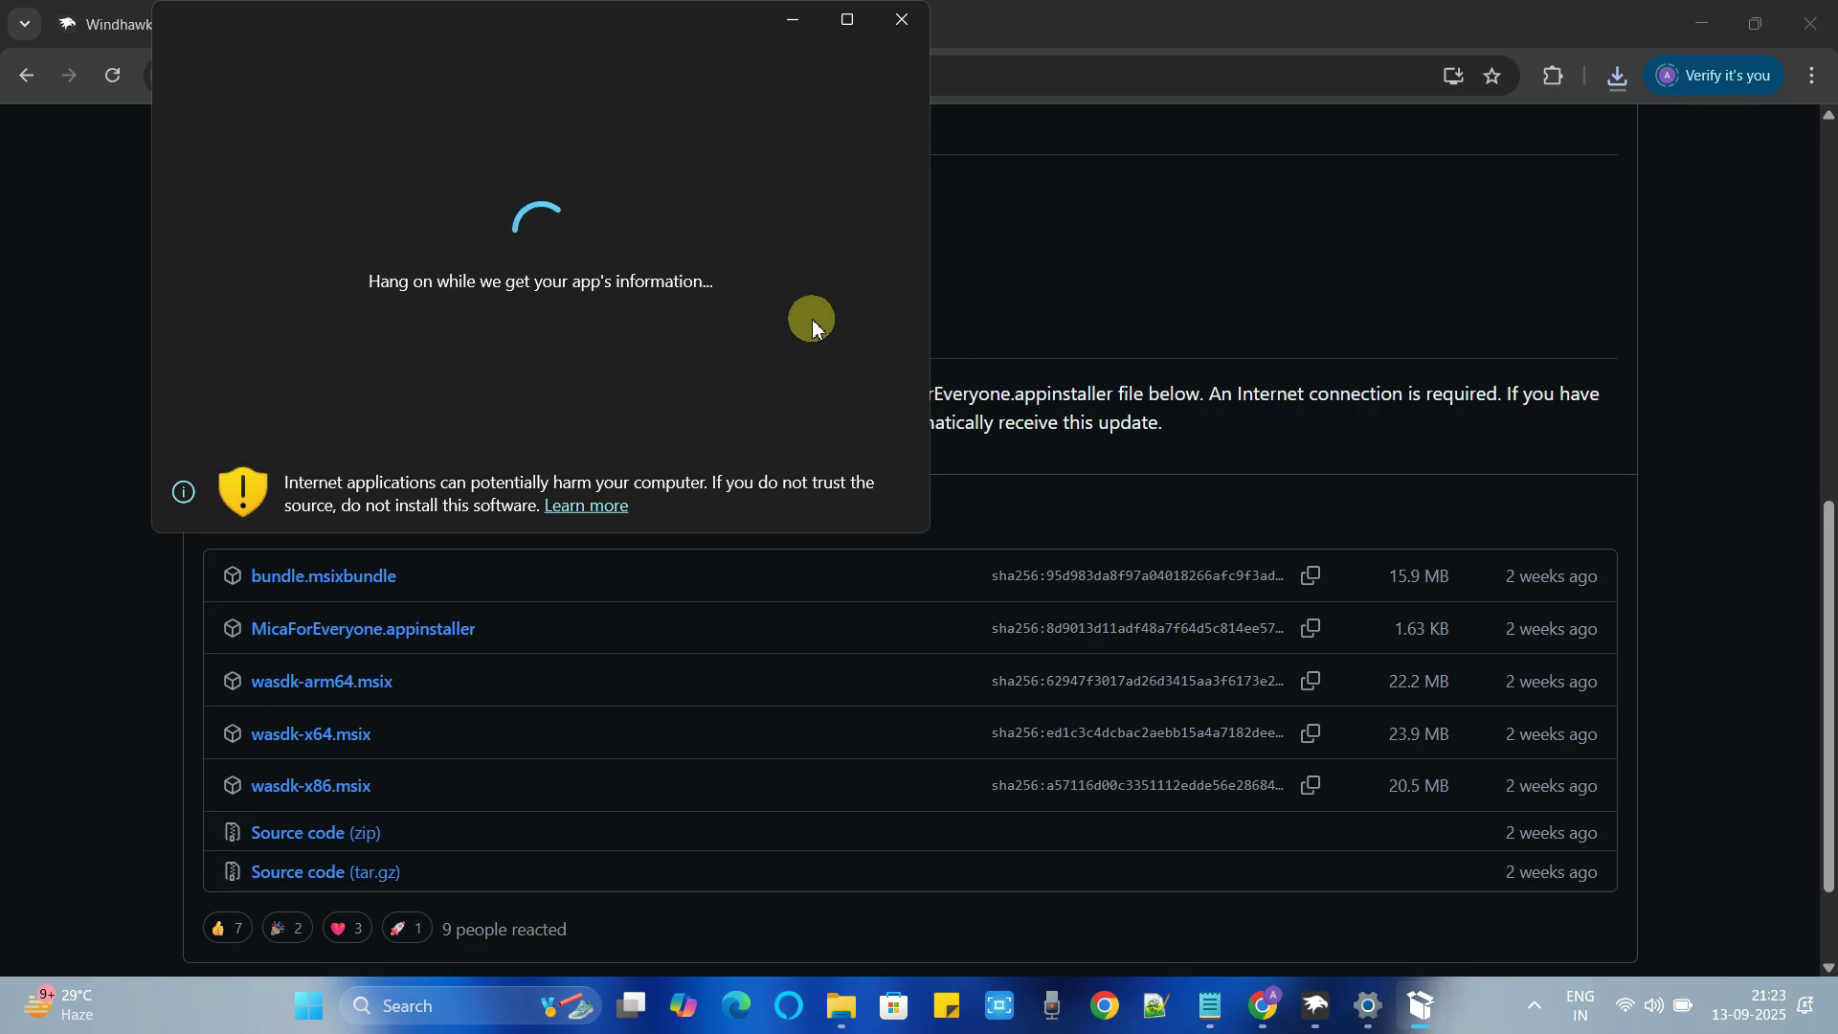
pyautogui.moveTo(686, 41); pyautogui.dragTo(892, 190)
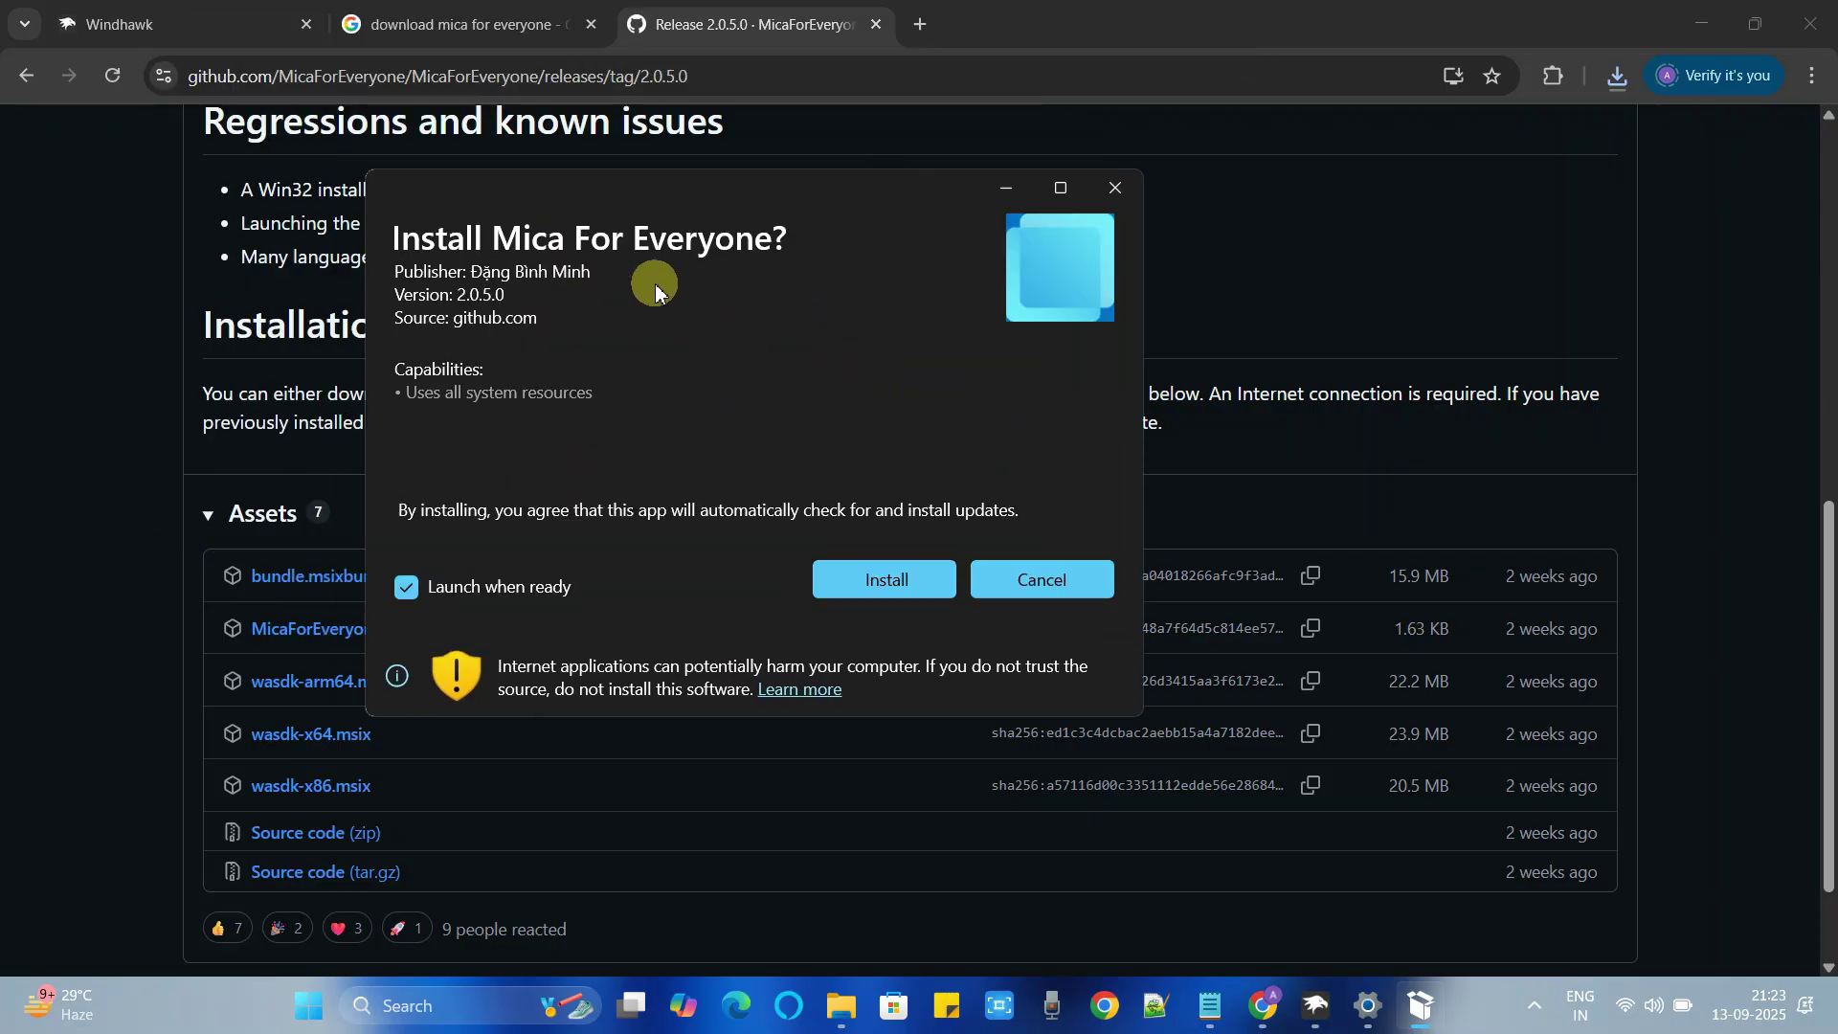
pyautogui.click(906, 578)
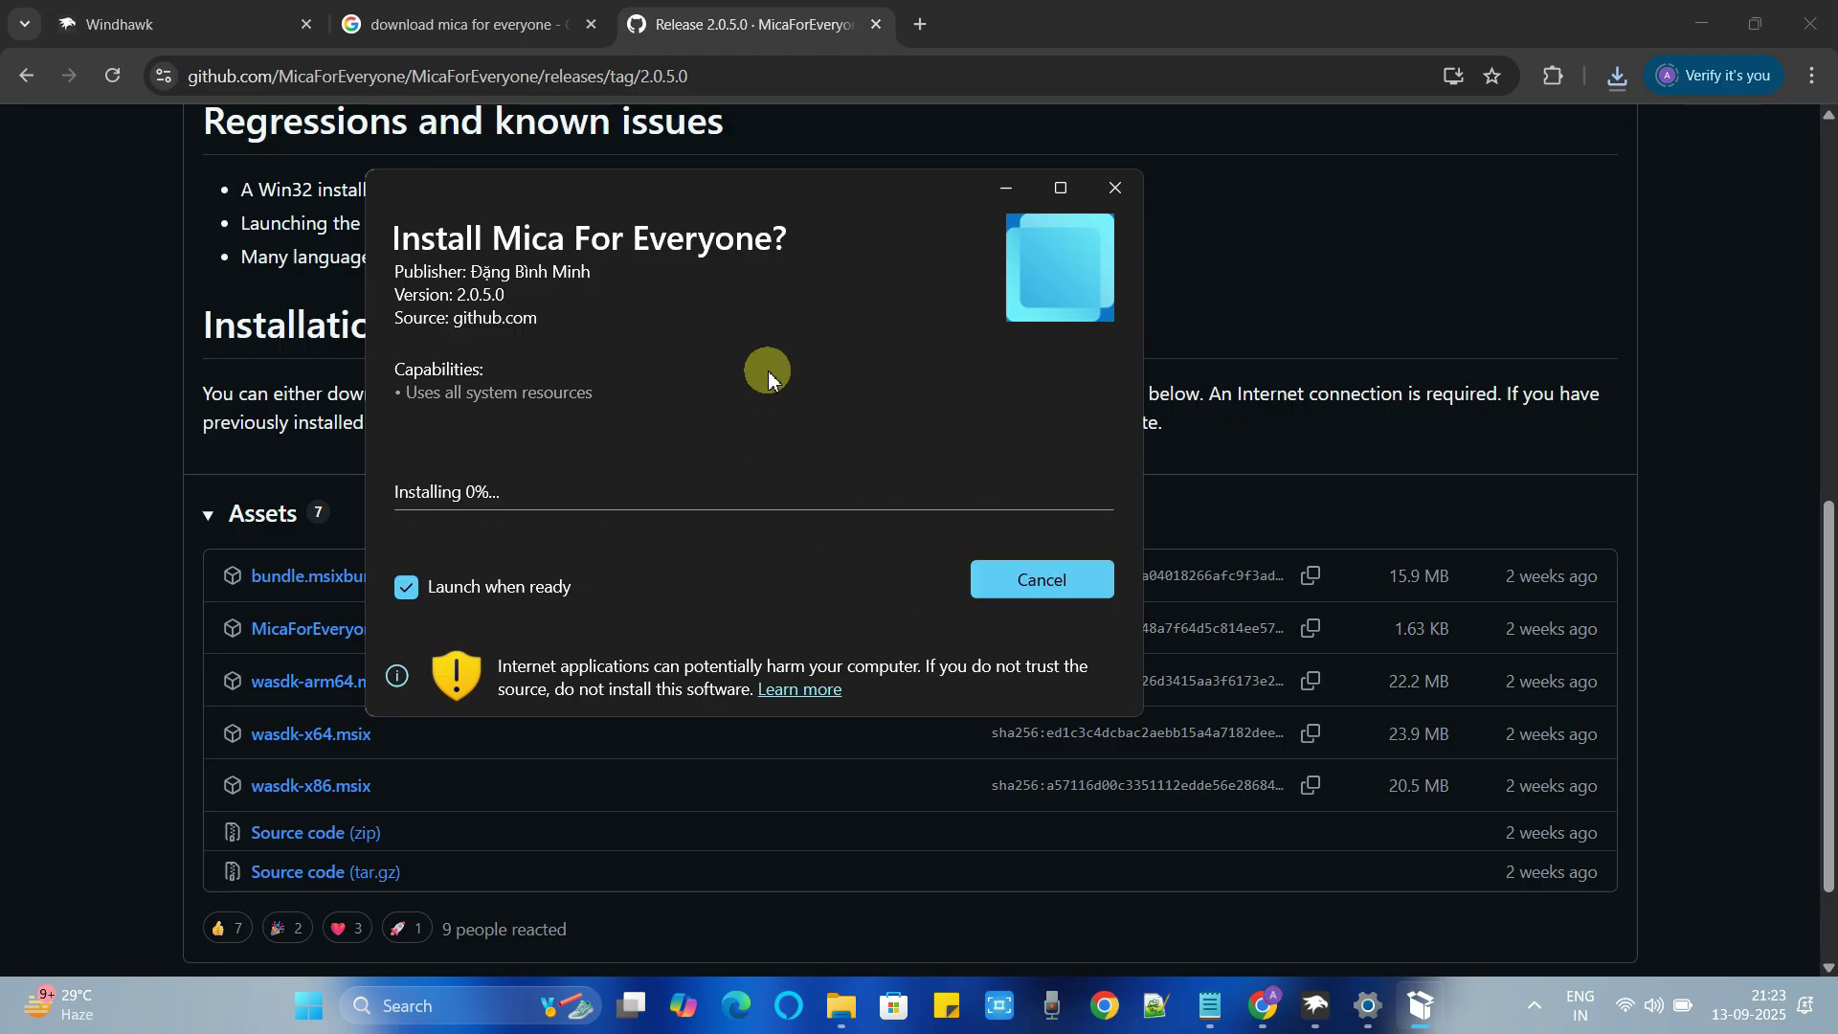
pyautogui.moveTo(814, 187); pyautogui.dragTo(999, 187)
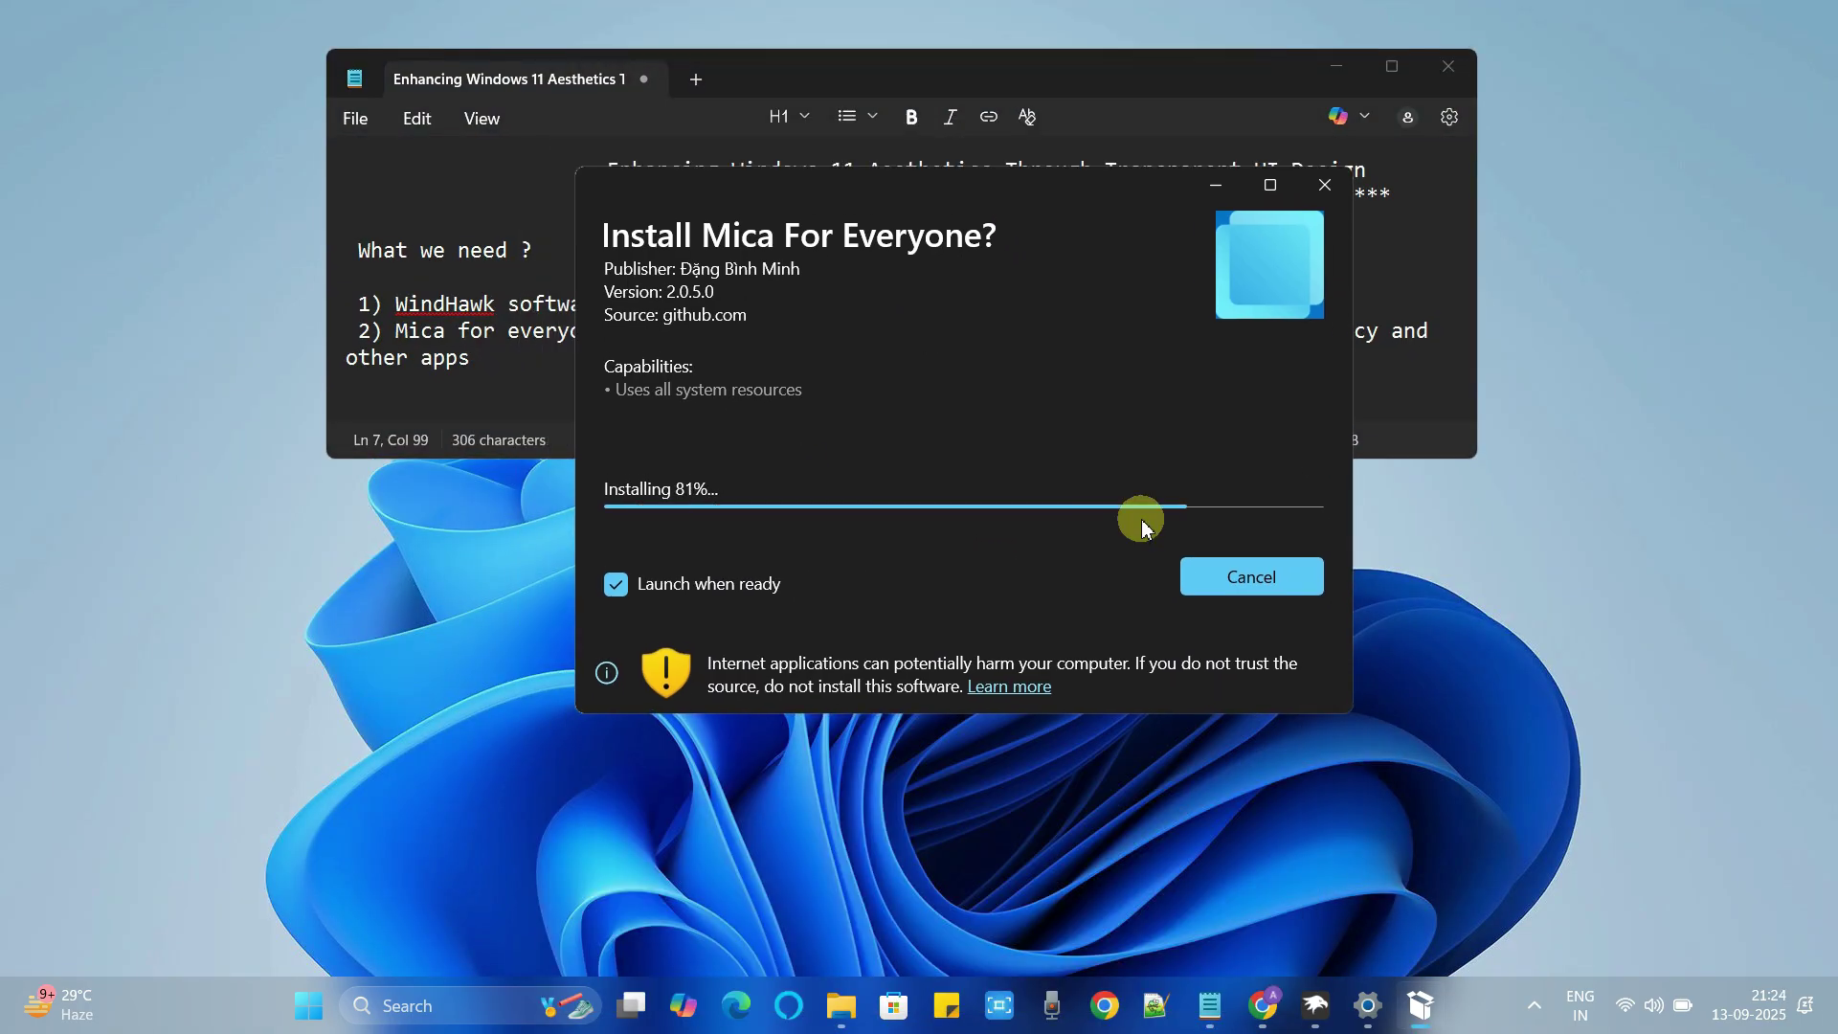
# - Clear Settings off the screen, then search 'mica' and open the Mica For Everyone app
pyautogui.click(1419, 1005)
pyautogui.click(1419, 1005)
pyautogui.click(478, 1007)
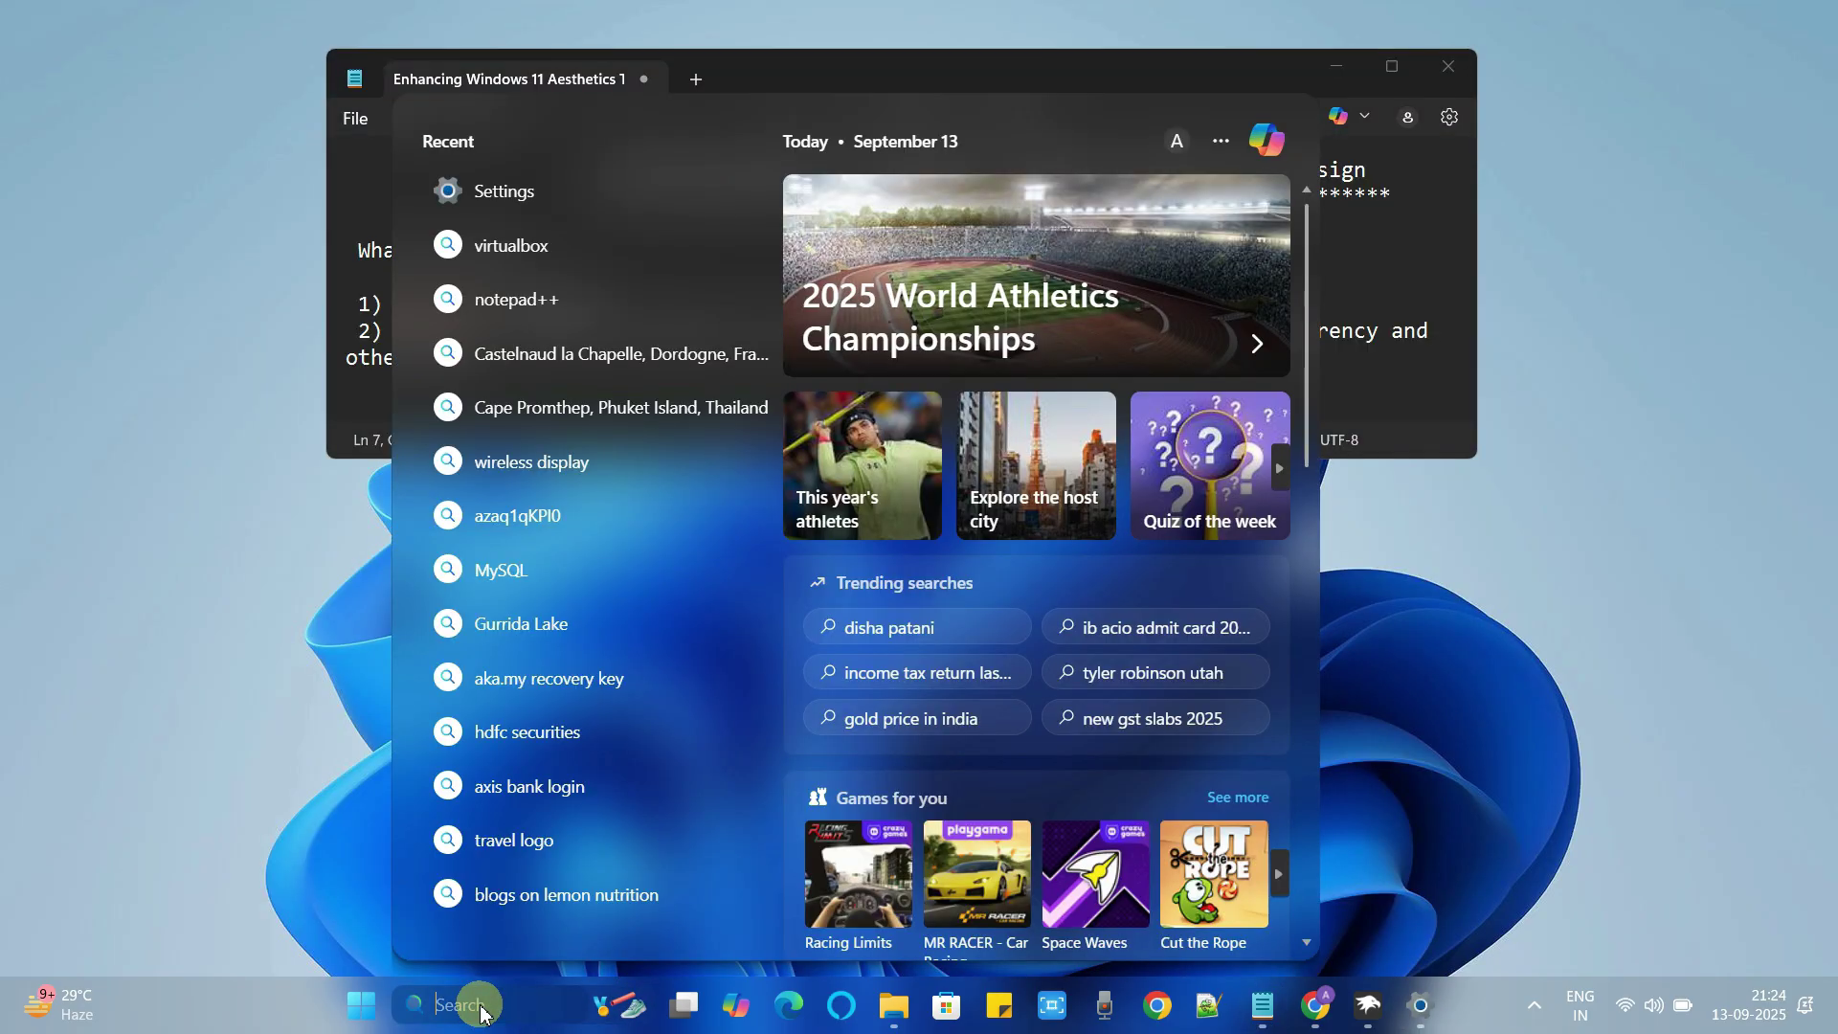
pyautogui.write('mica')
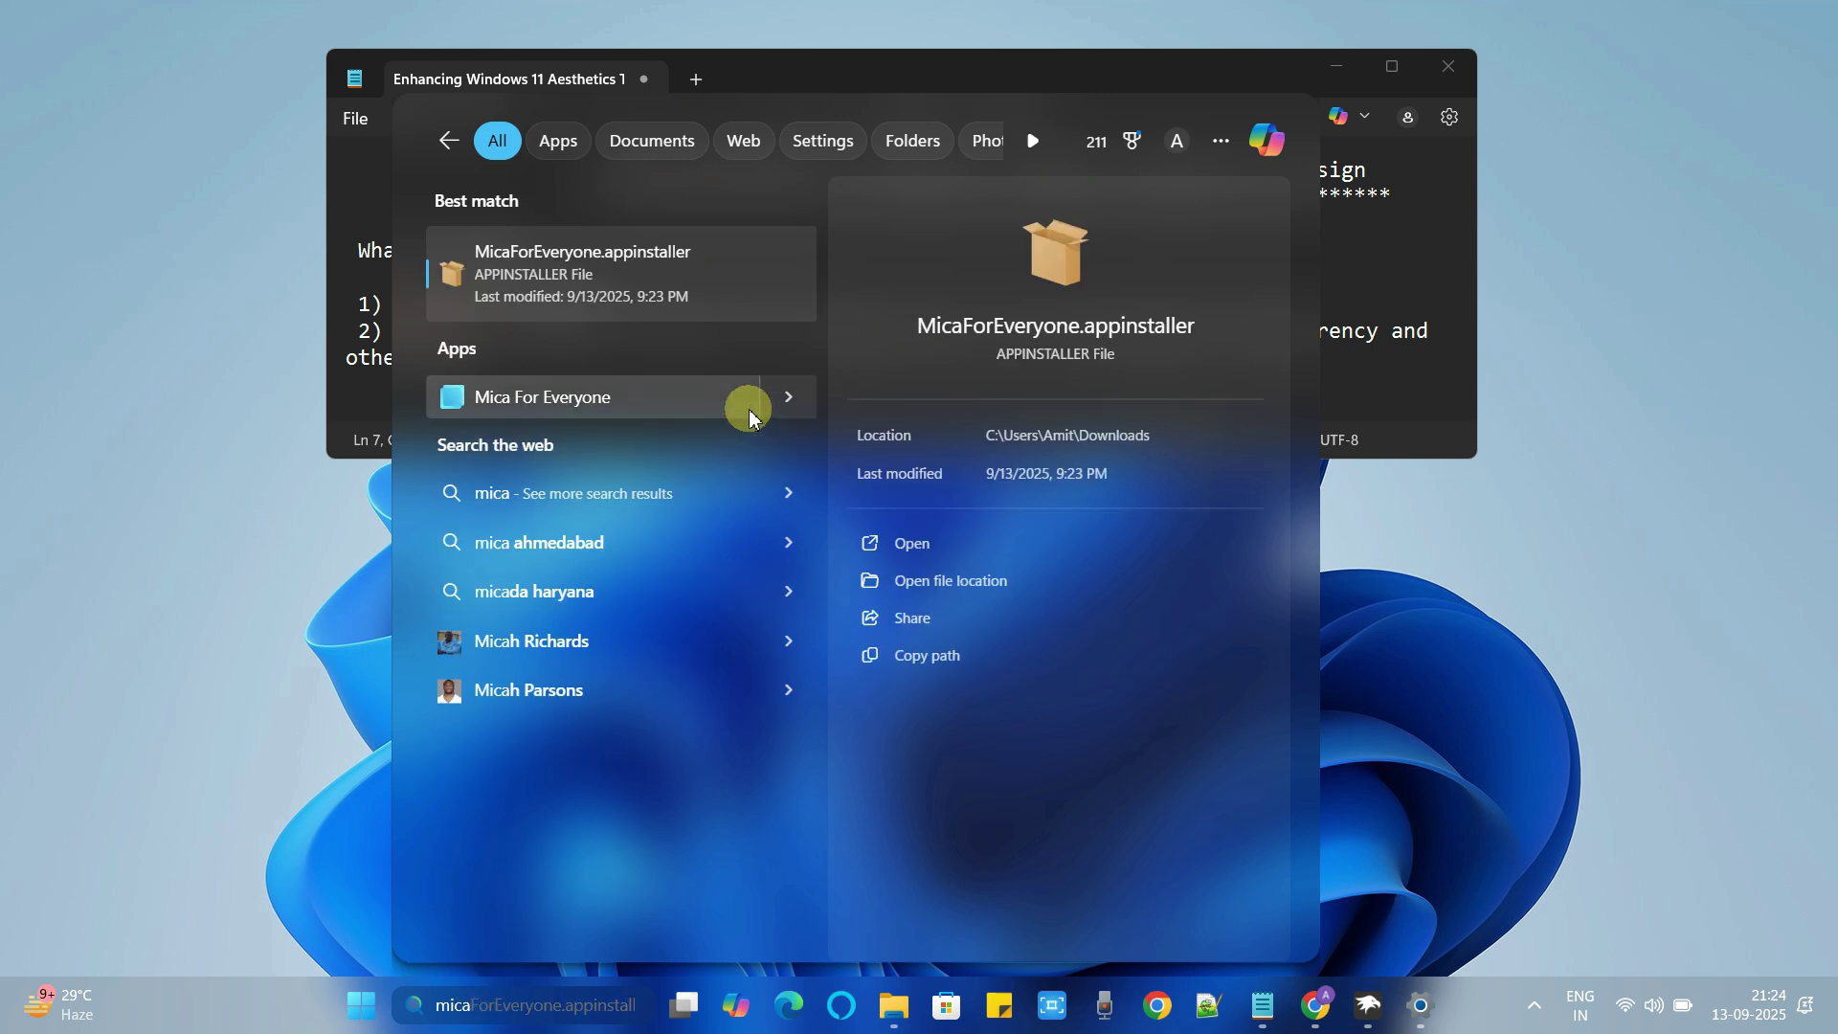
pyautogui.click(795, 400)
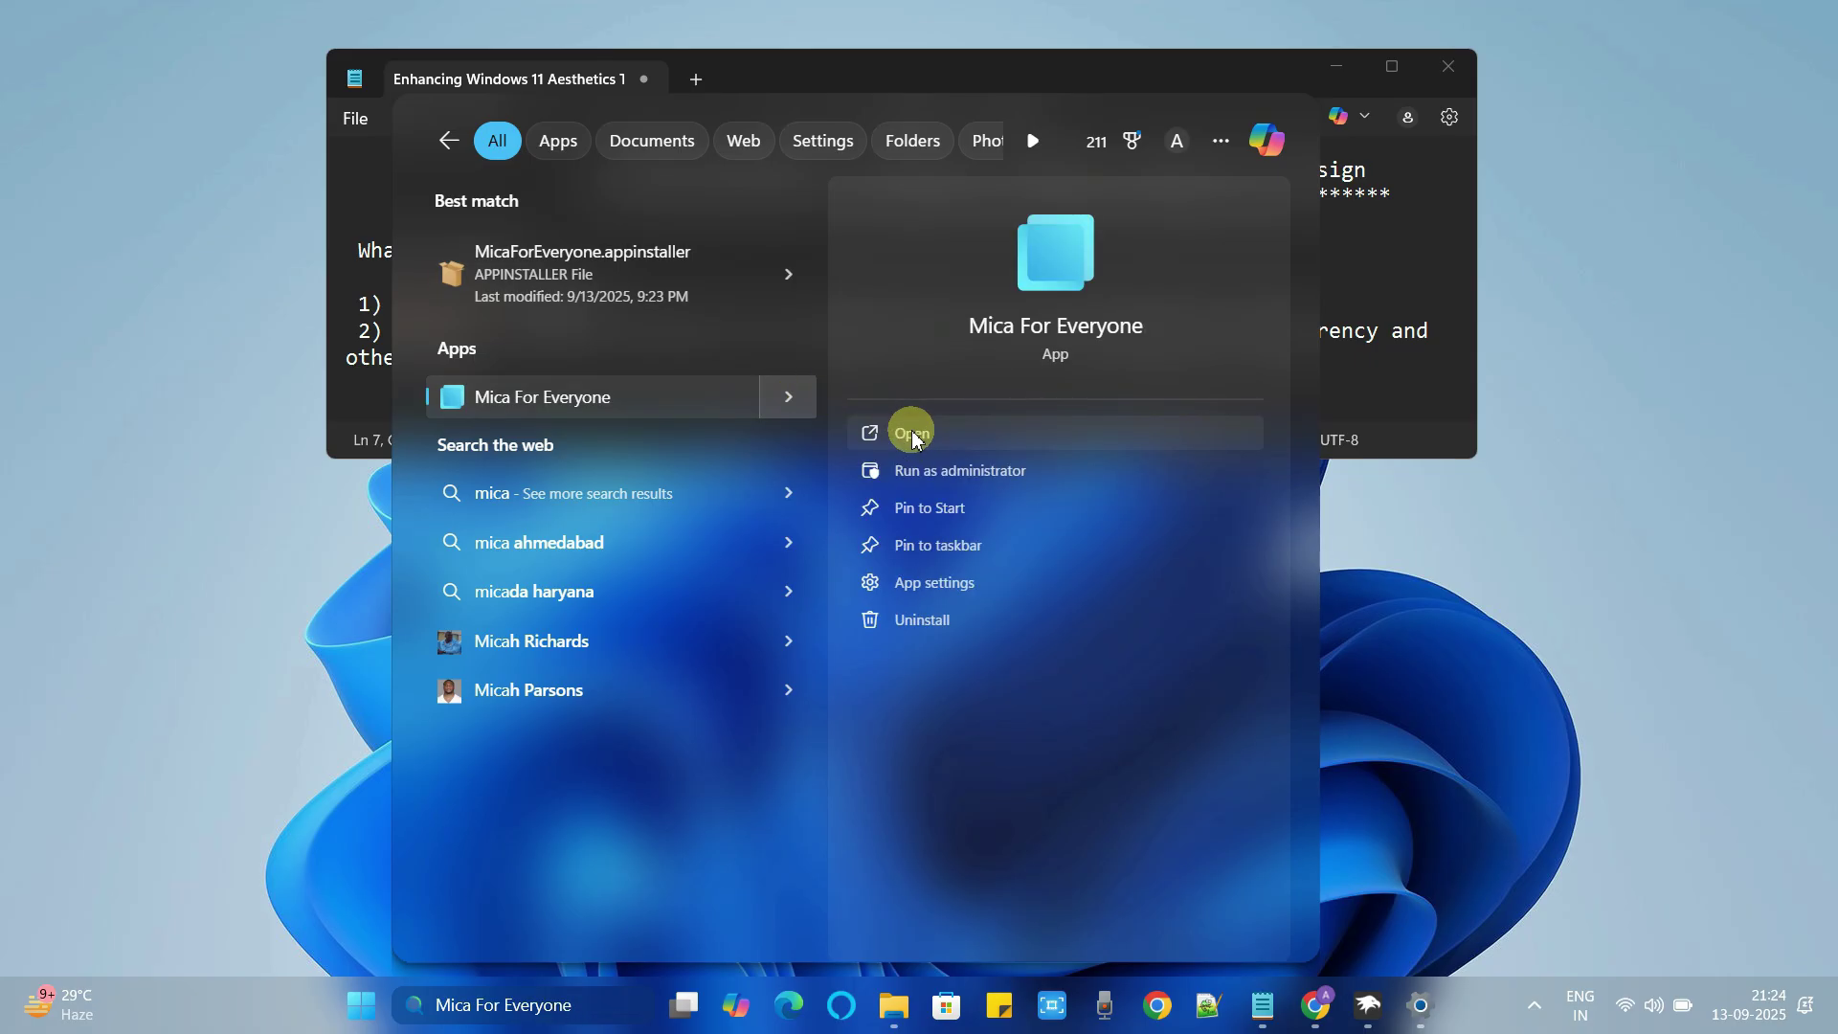
pyautogui.click(912, 433)
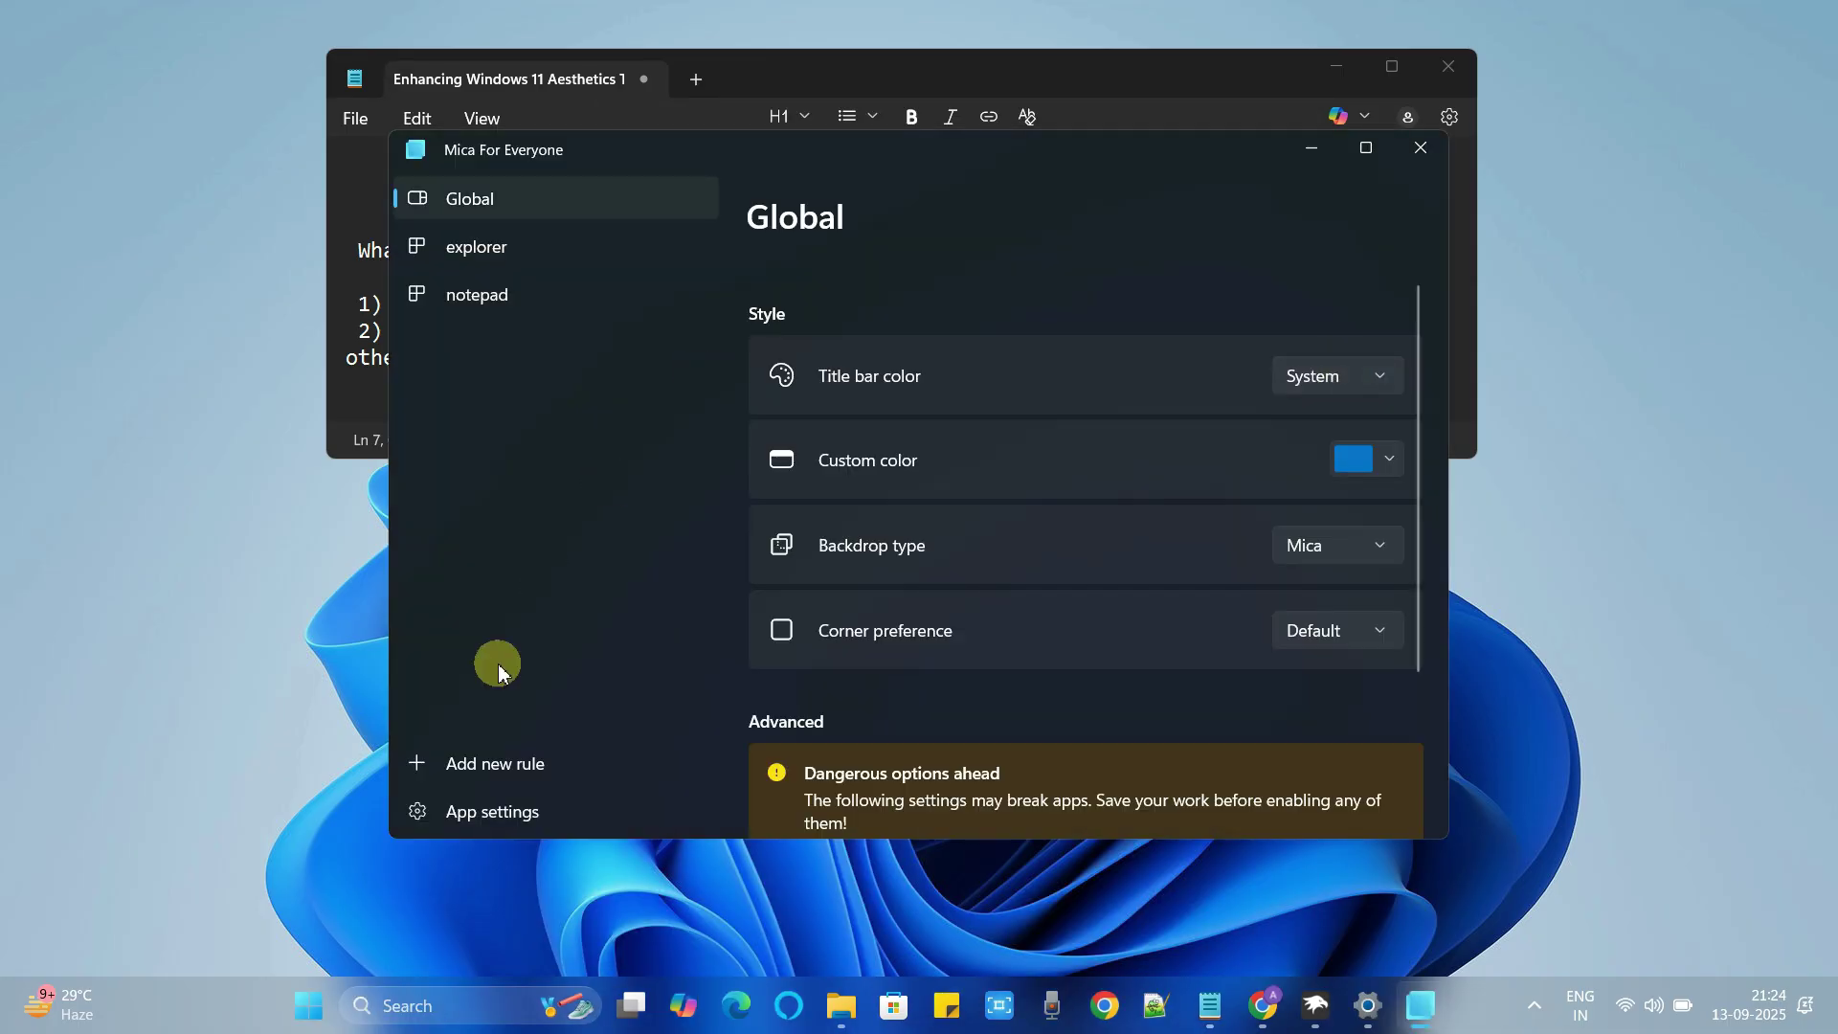
# - Switch the Backdrop type from Default to Acrylic on the Global, explorer and notepad rules
pyautogui.click(507, 822)
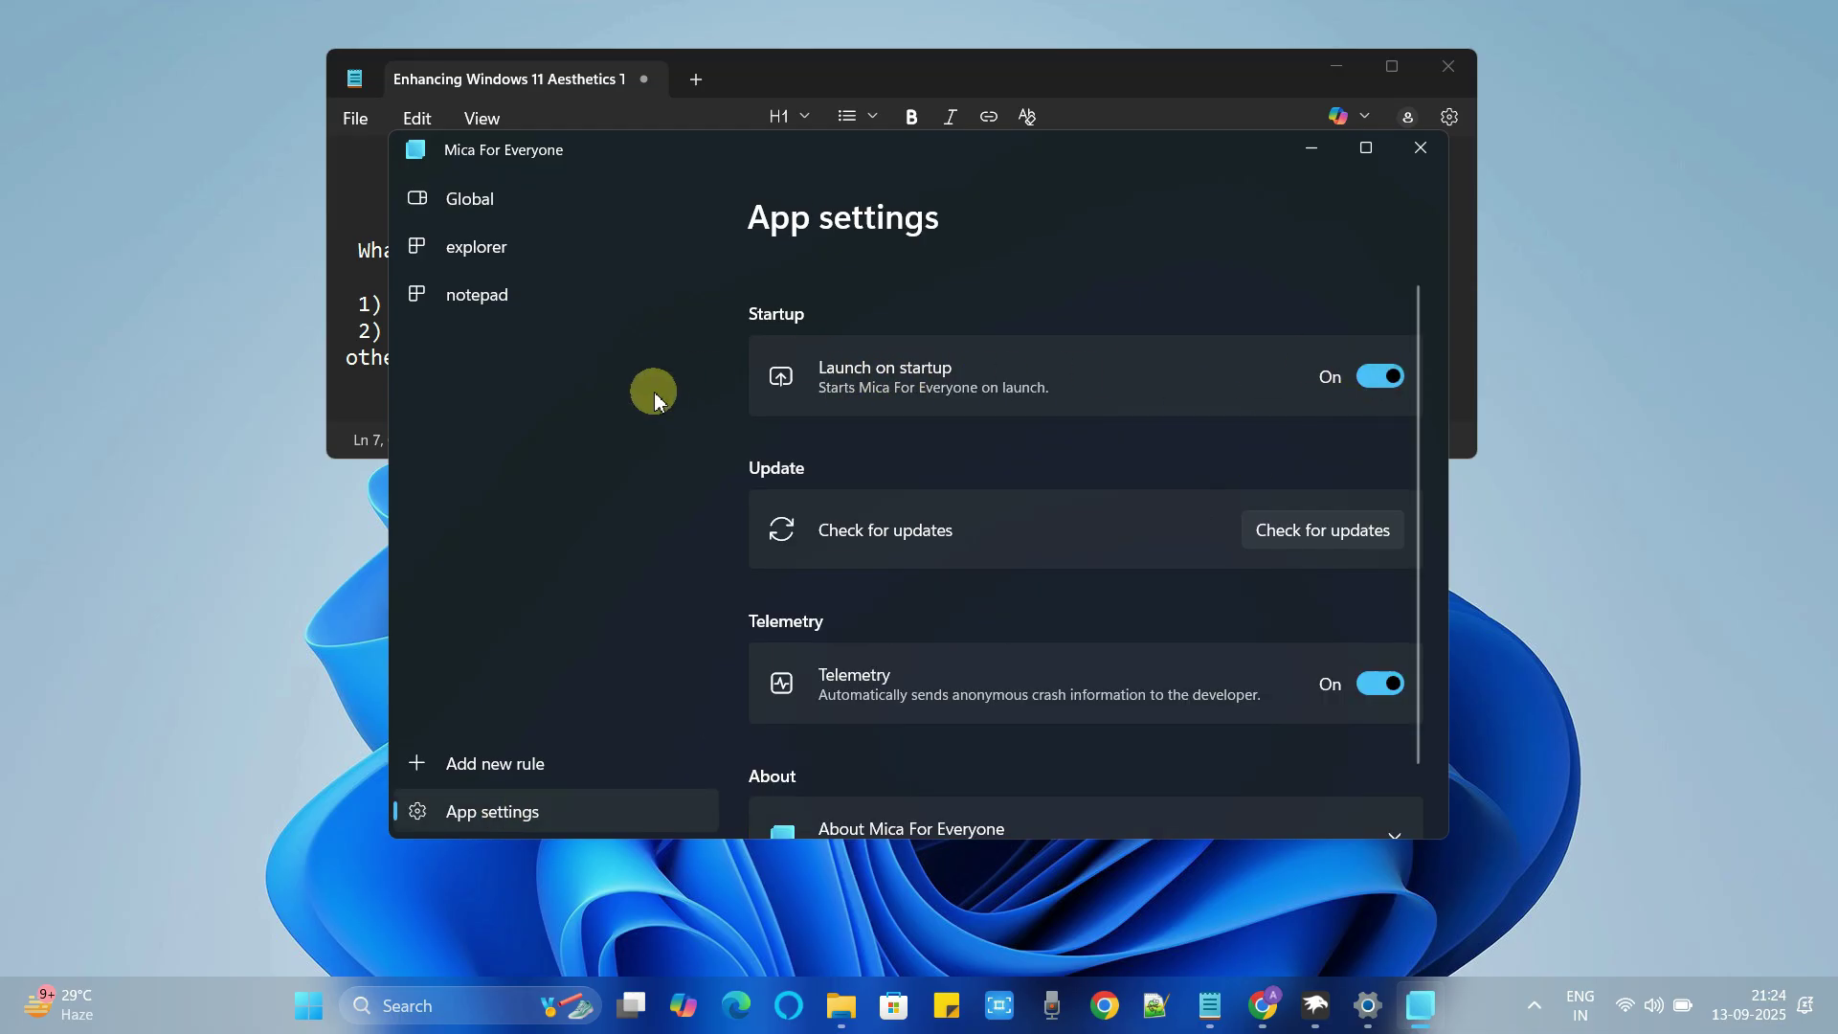
pyautogui.click(487, 199)
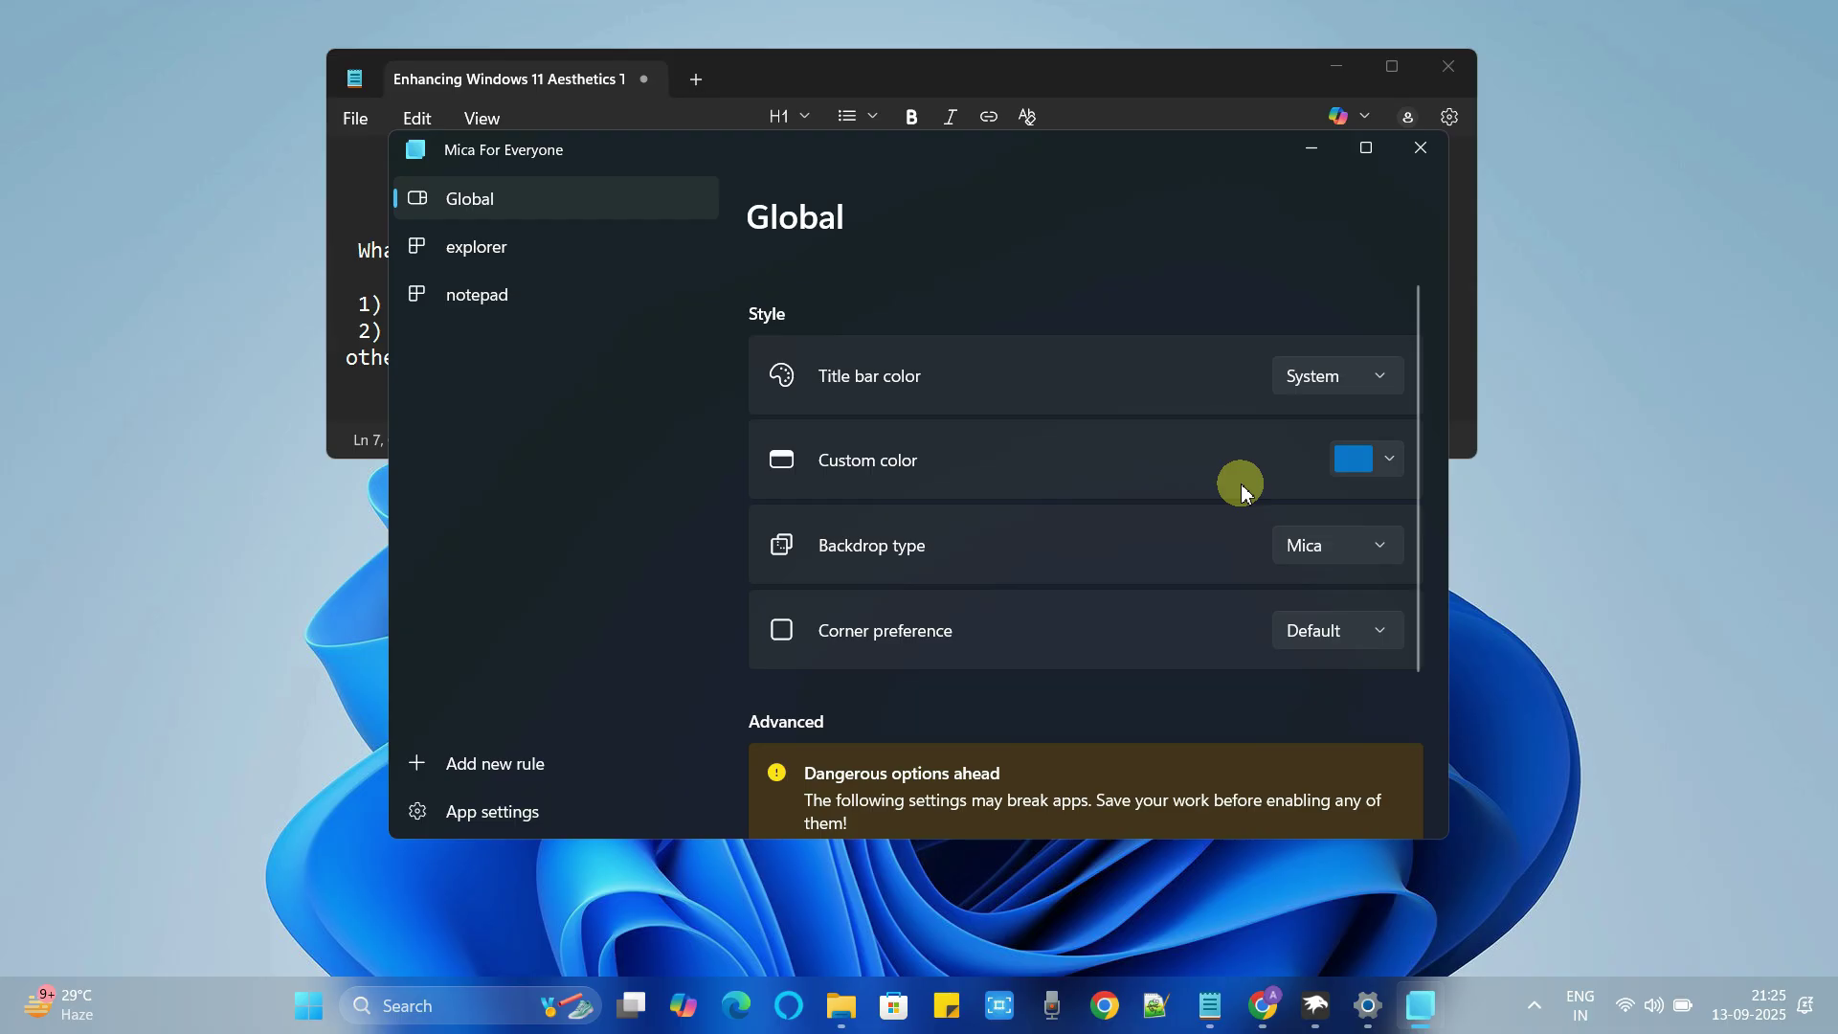
pyautogui.click(1379, 551)
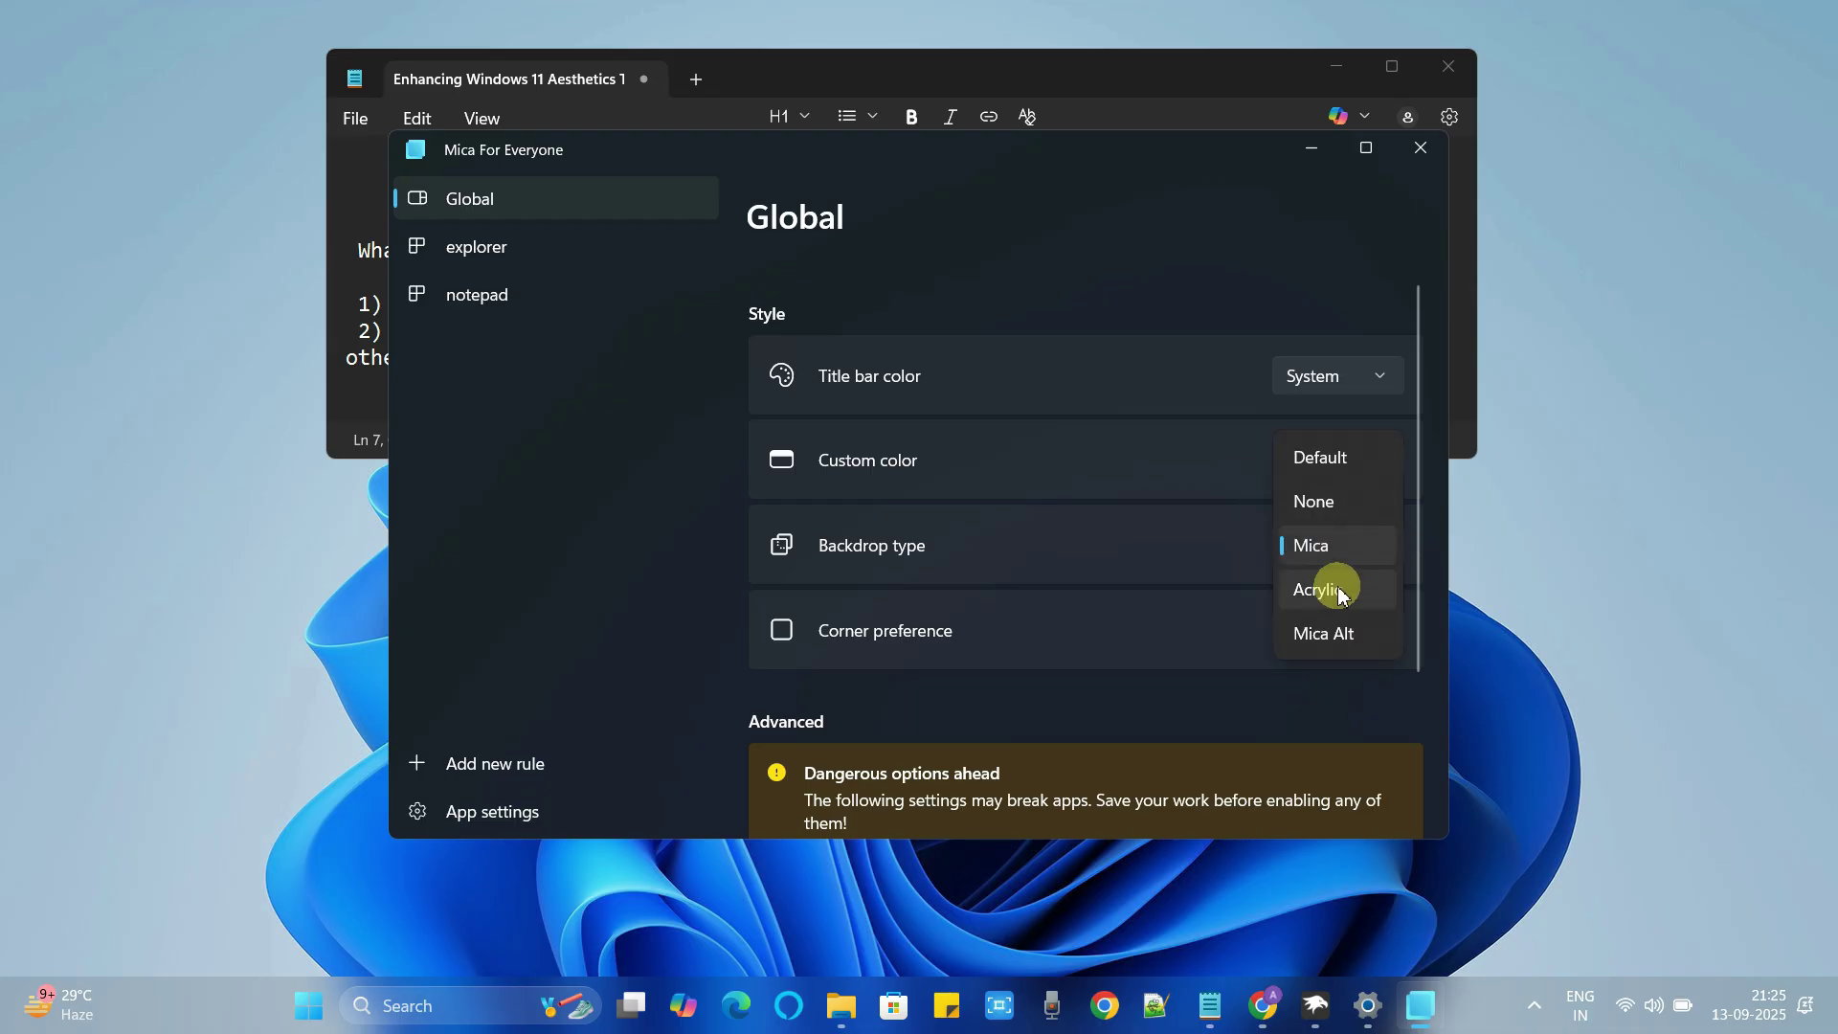
pyautogui.click(1341, 595)
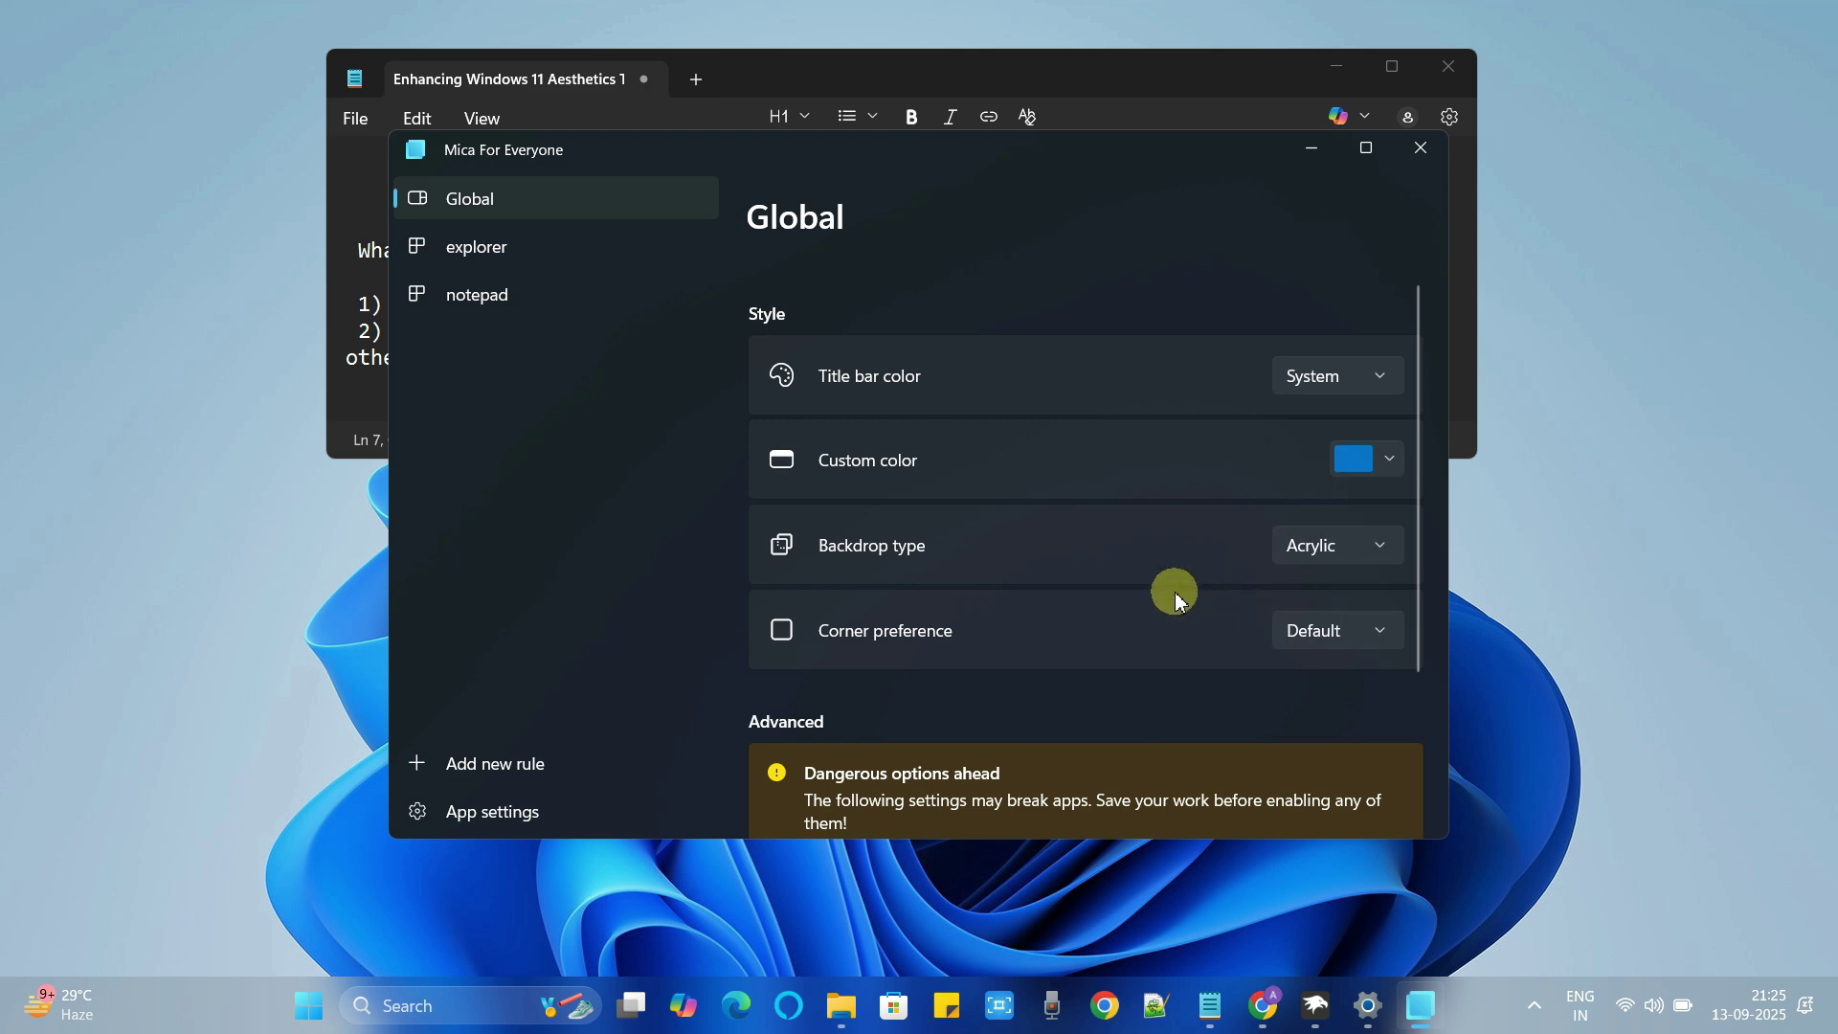
pyautogui.click(478, 247)
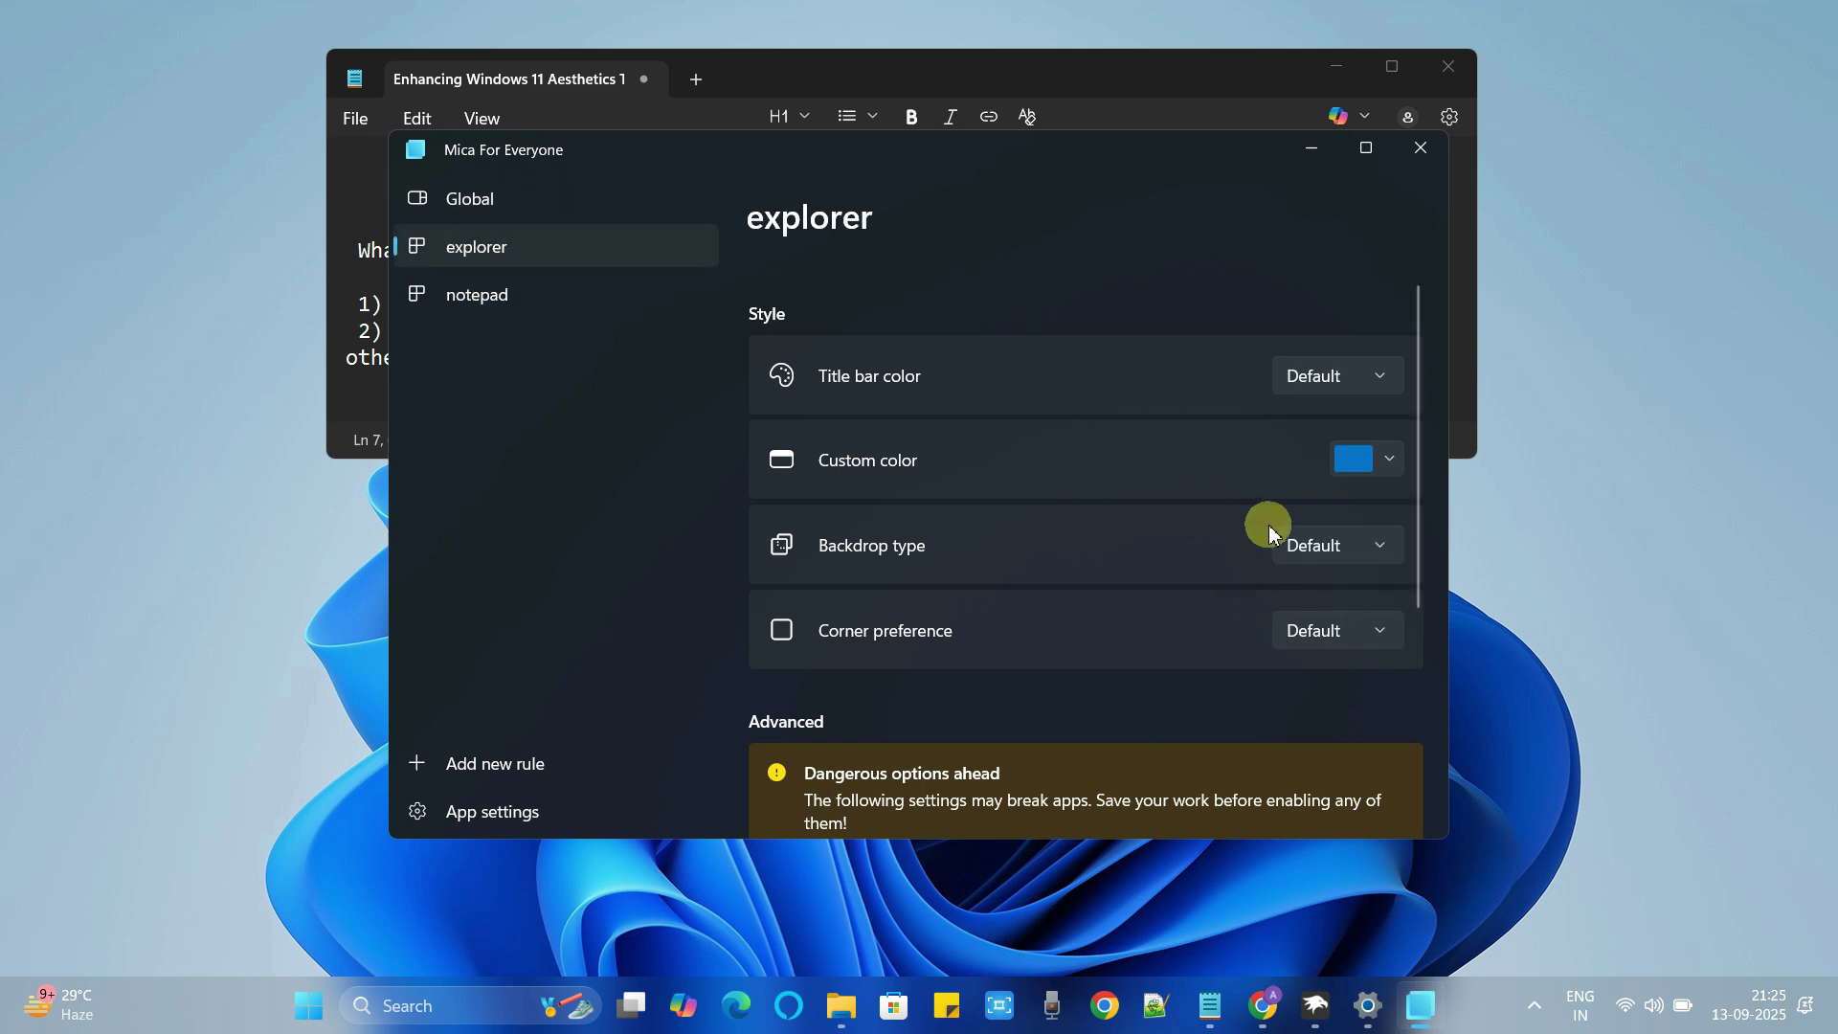
pyautogui.click(1341, 554)
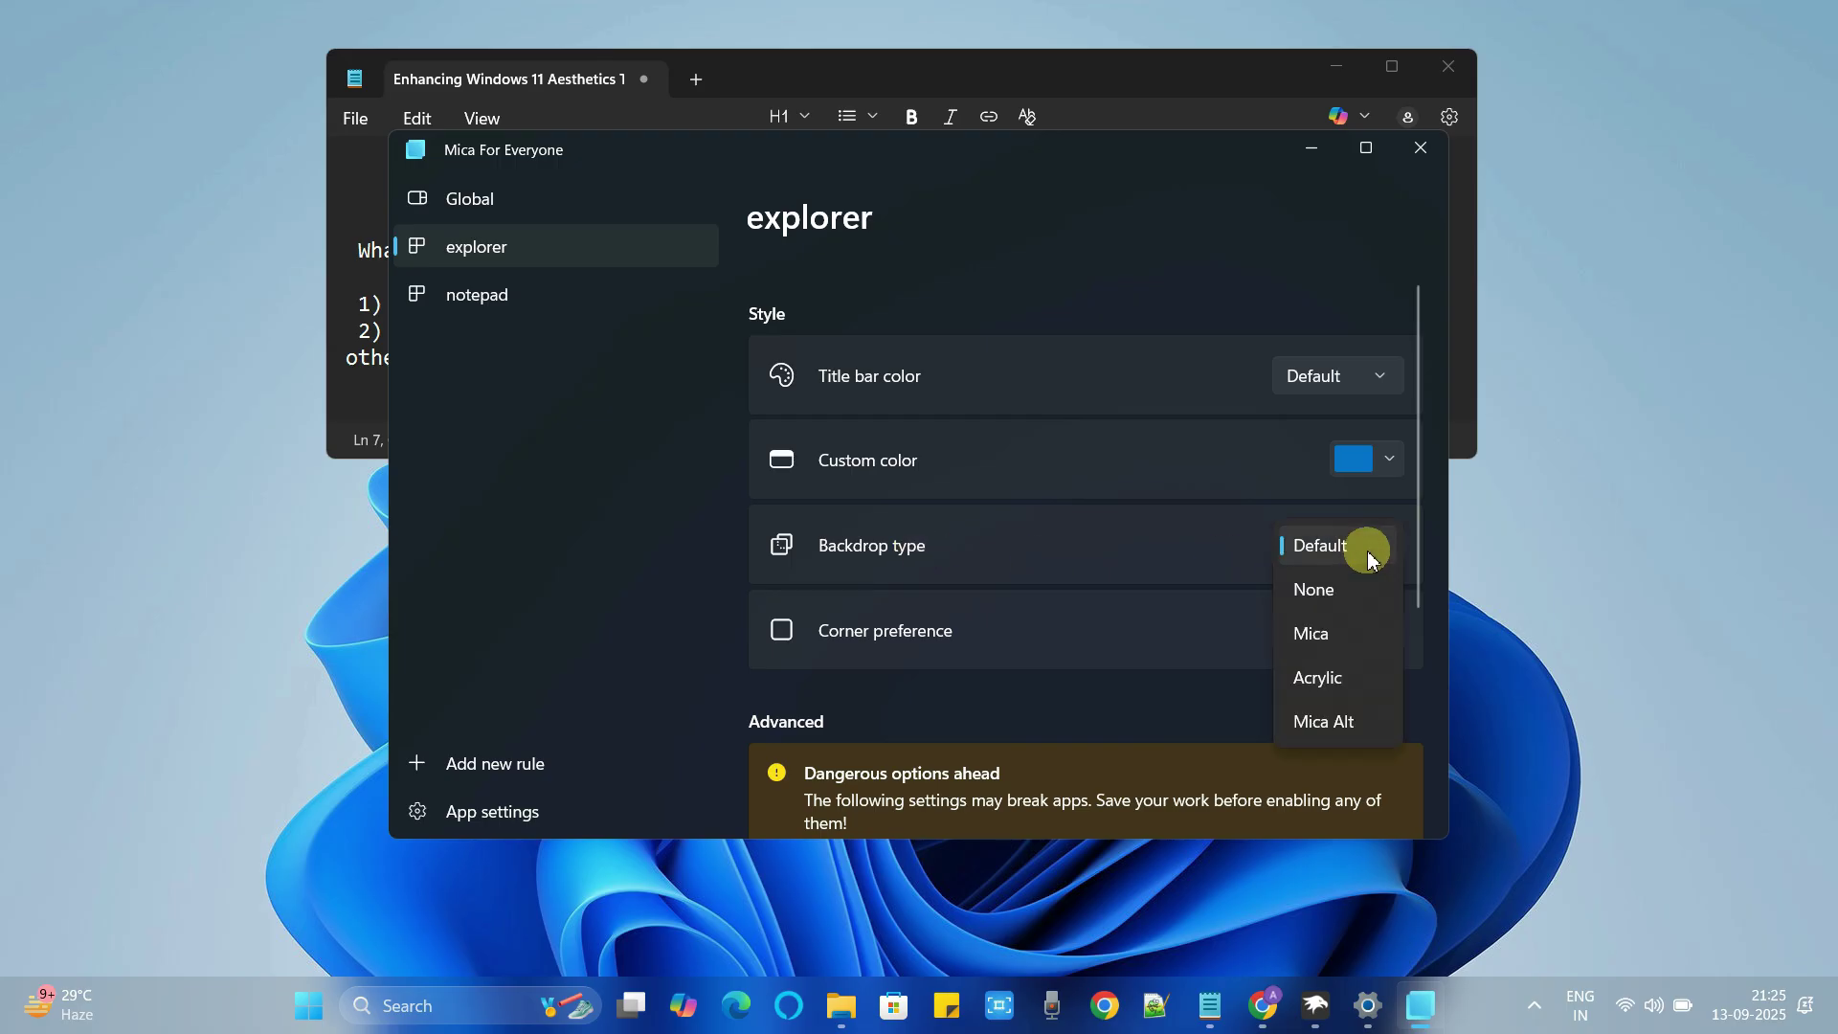
pyautogui.click(1337, 677)
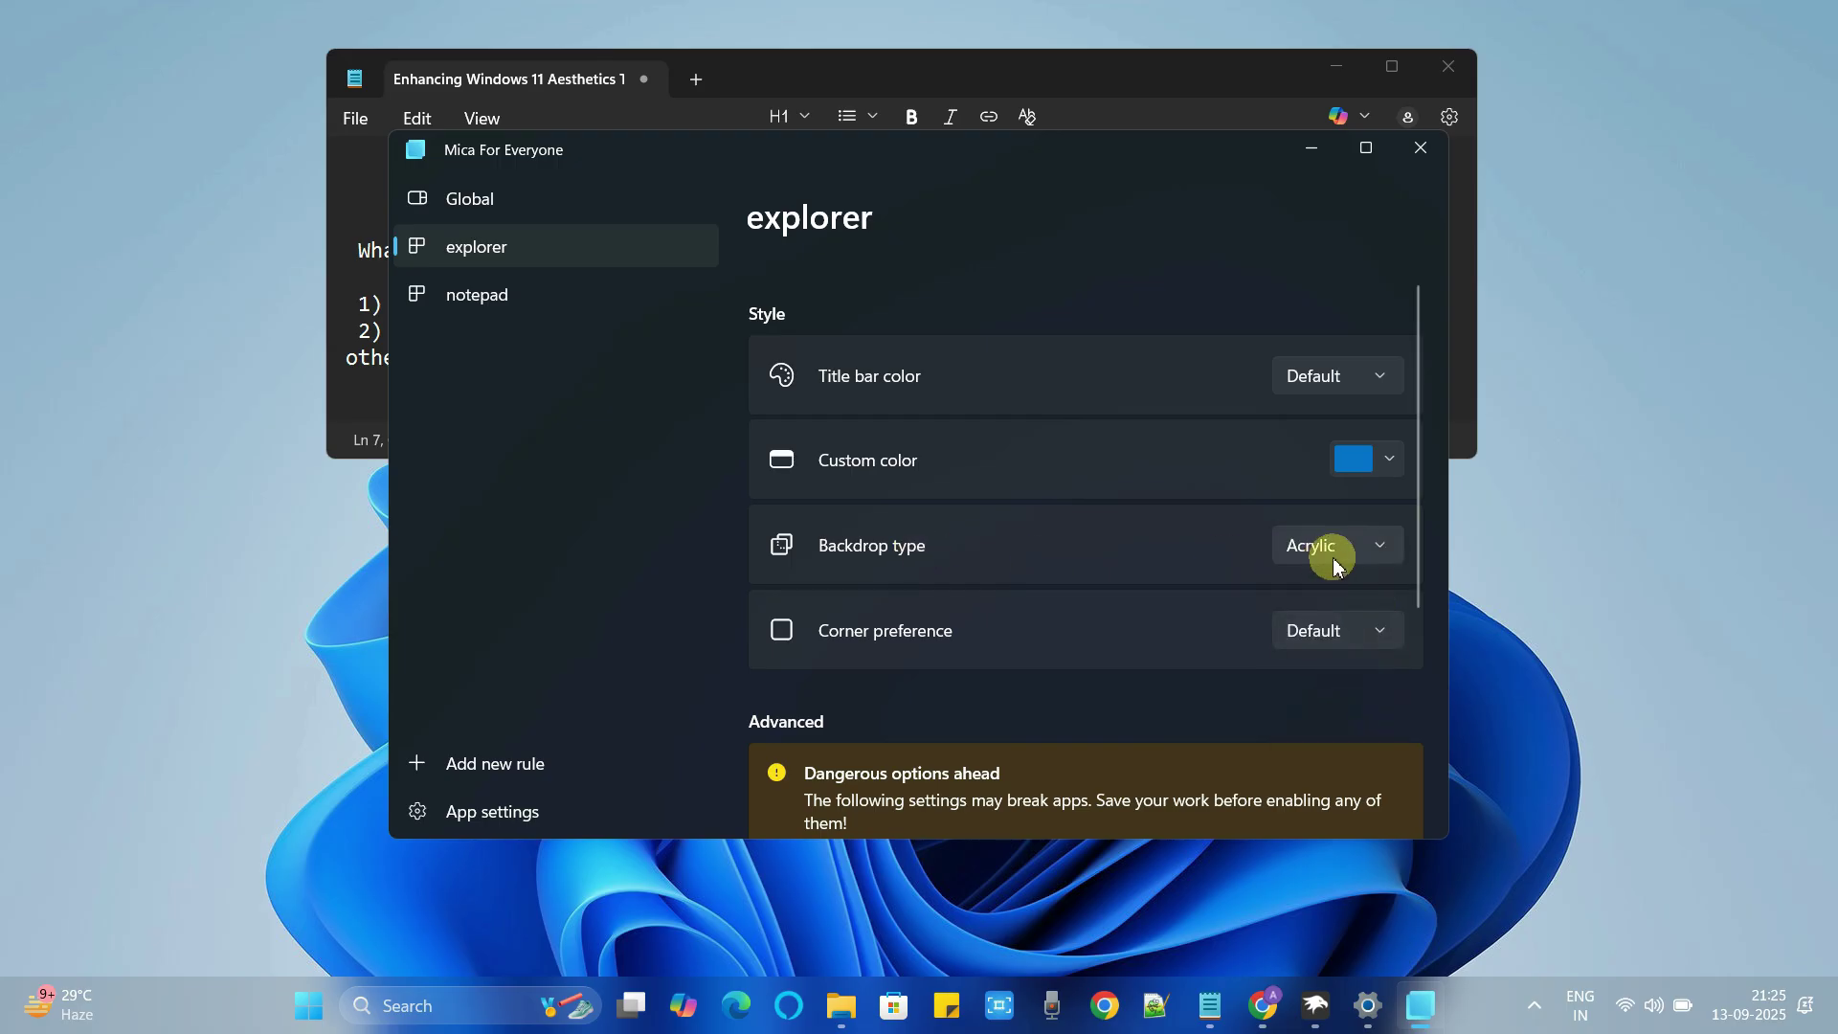
pyautogui.click(476, 292)
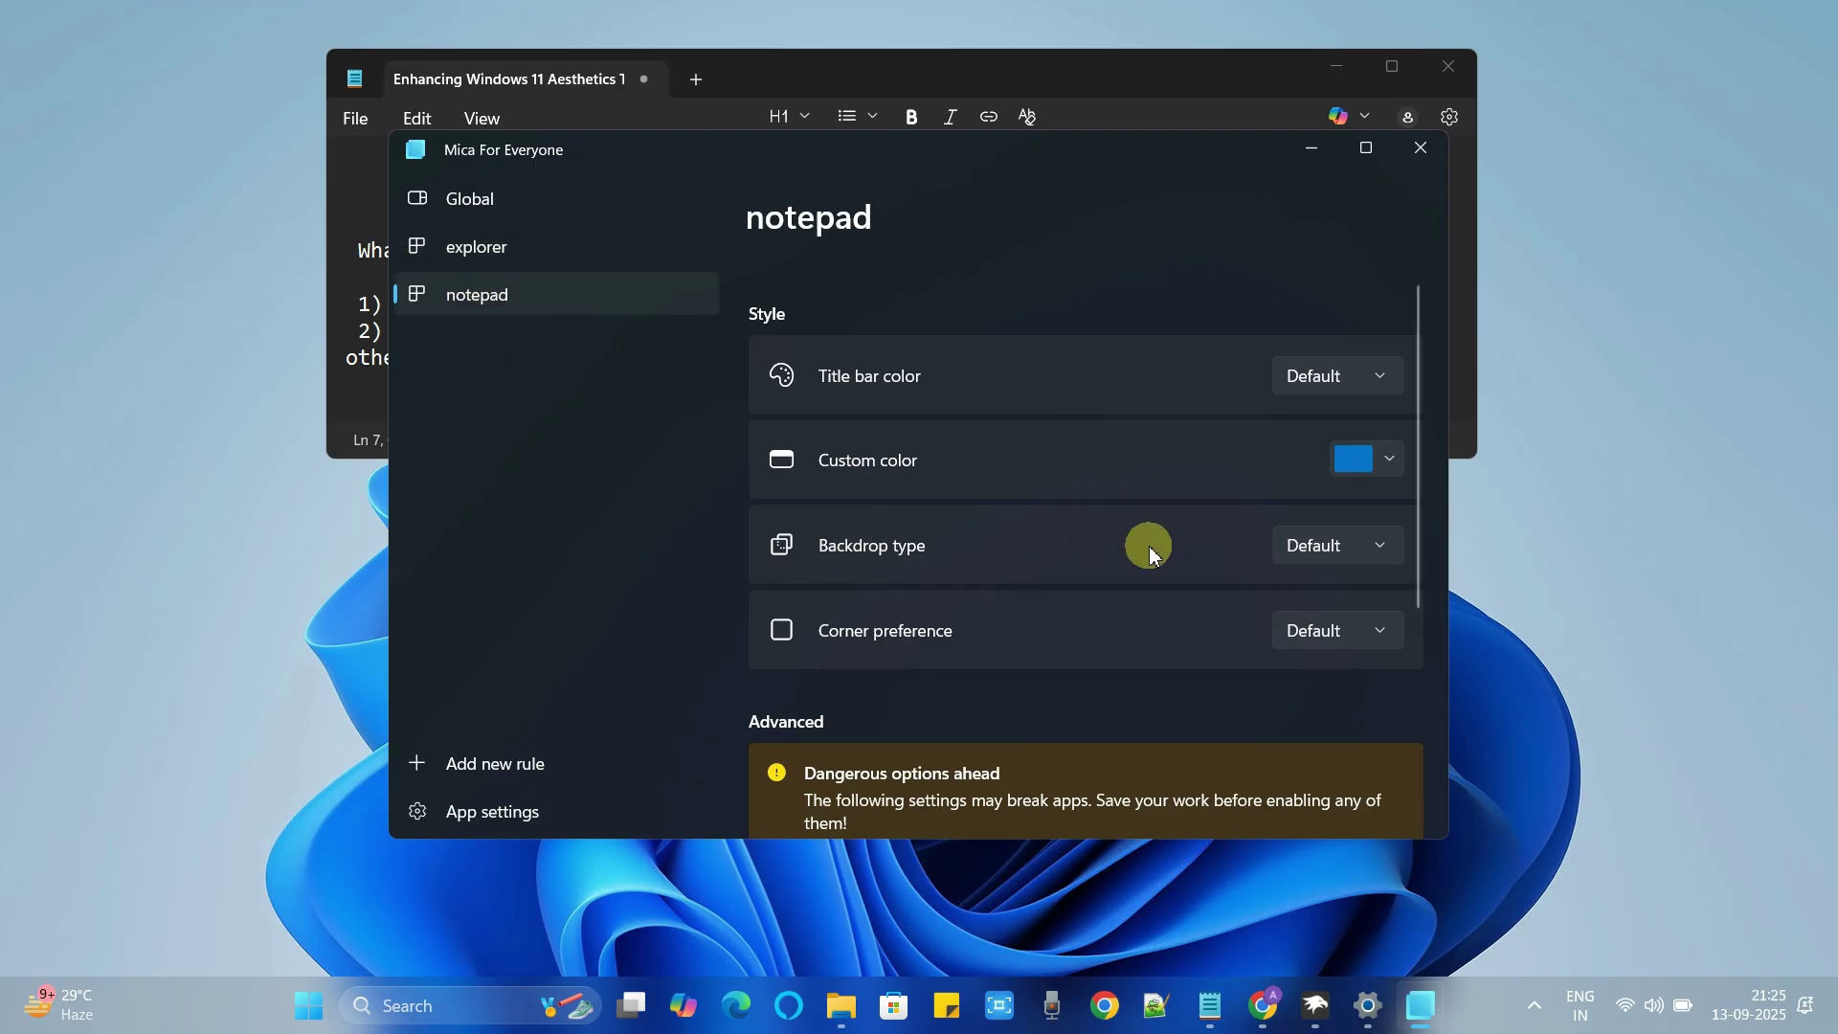
pyautogui.click(1337, 542)
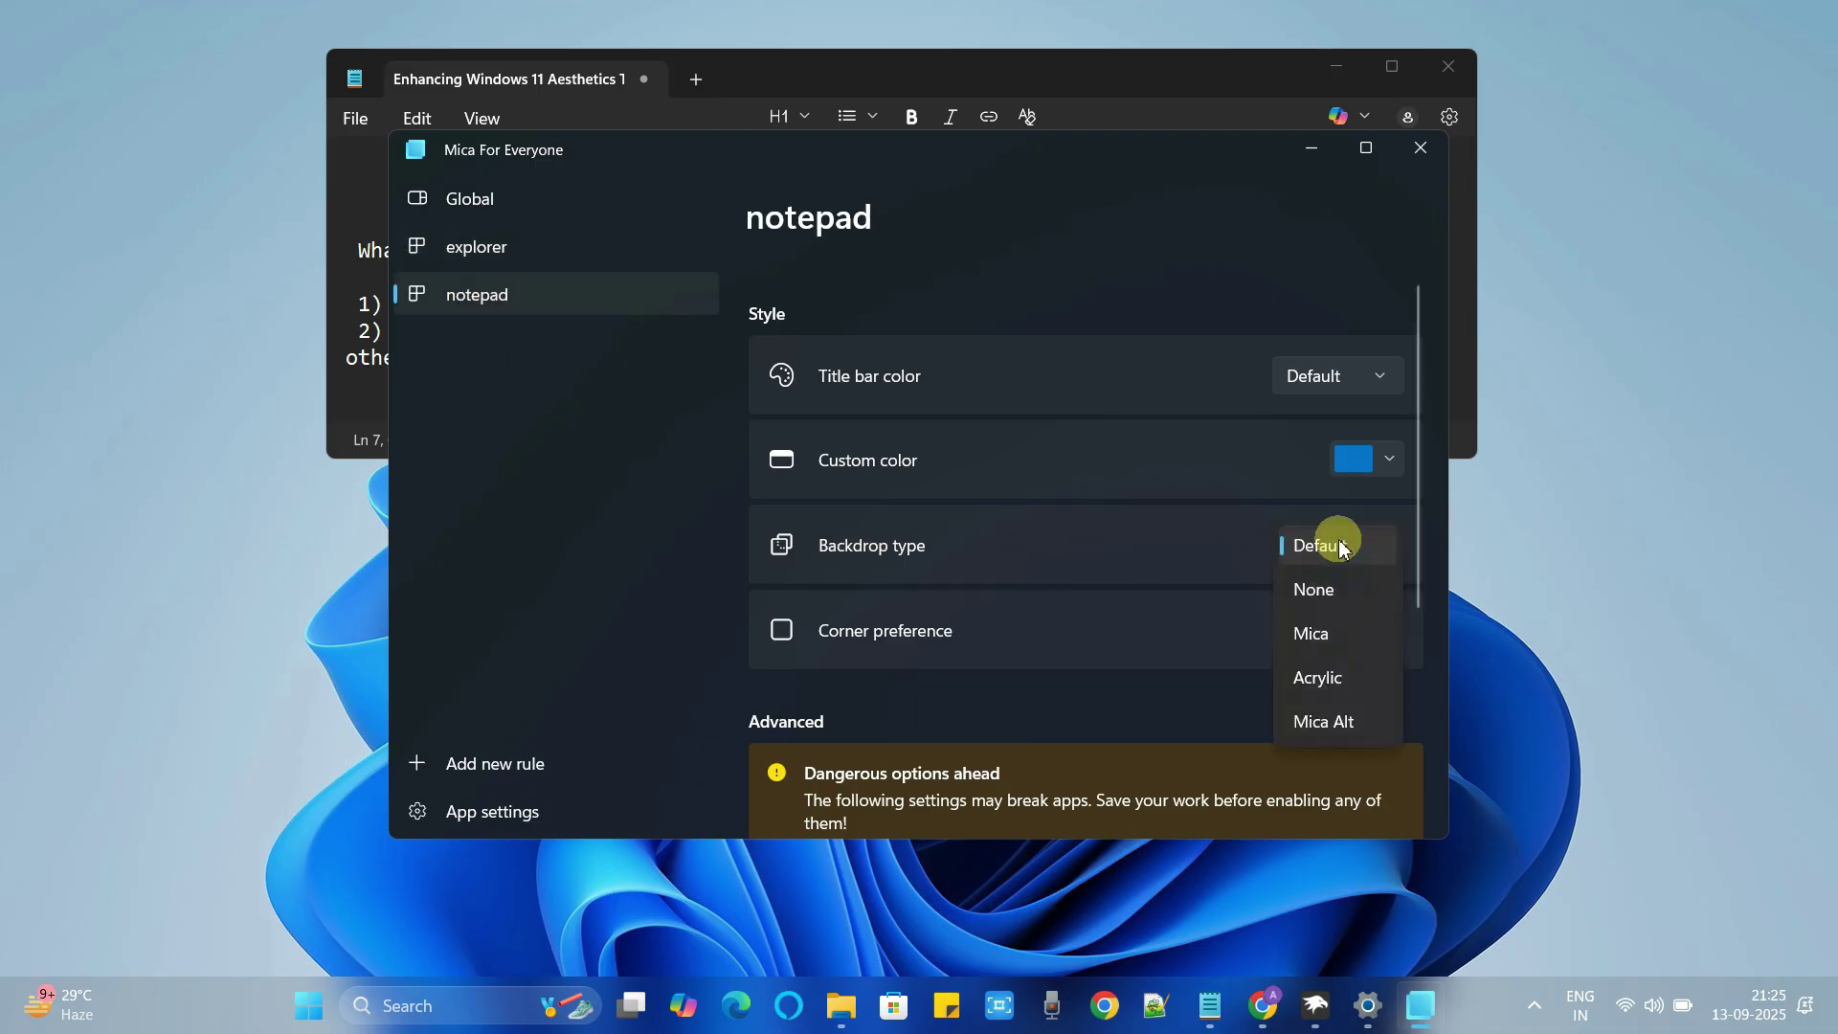
pyautogui.click(1324, 675)
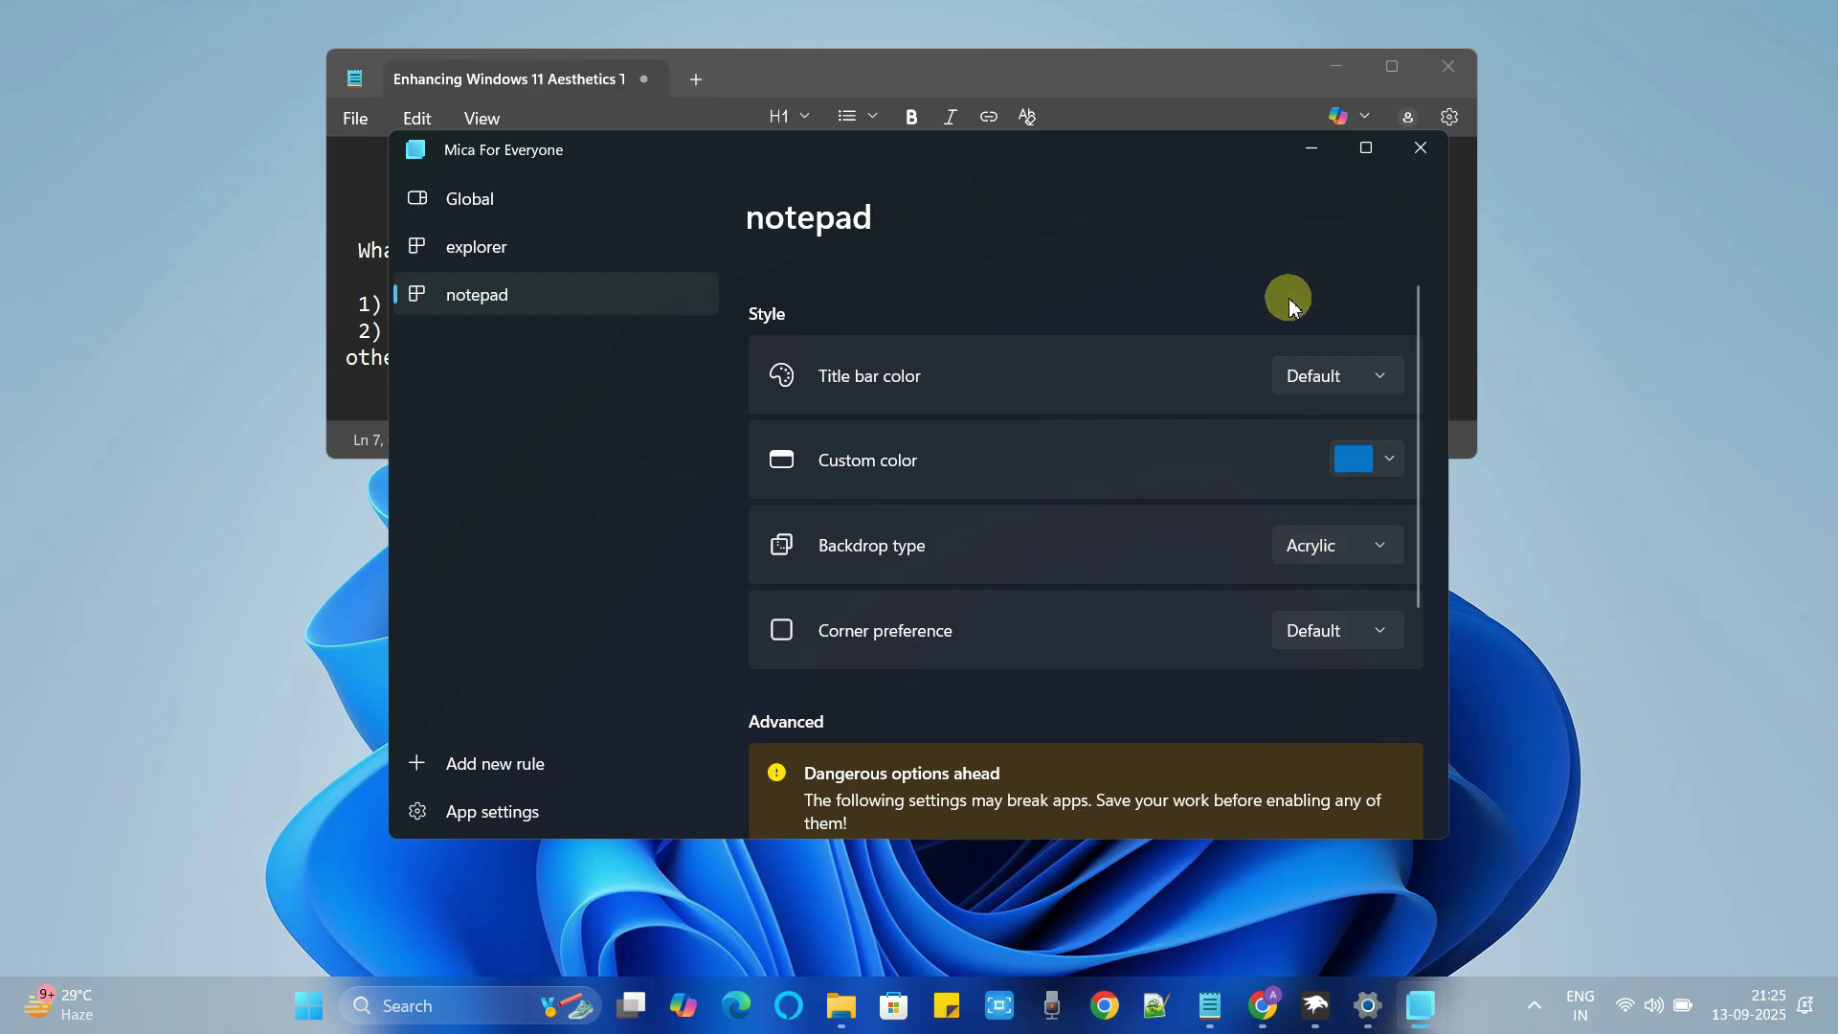
# - Close Mica For Everyone, then check the translucent backdrop on Explorer and a restored Paint window
pyautogui.click(1421, 150)
pyautogui.moveTo(1142, 82); pyautogui.dragTo(1202, 239)
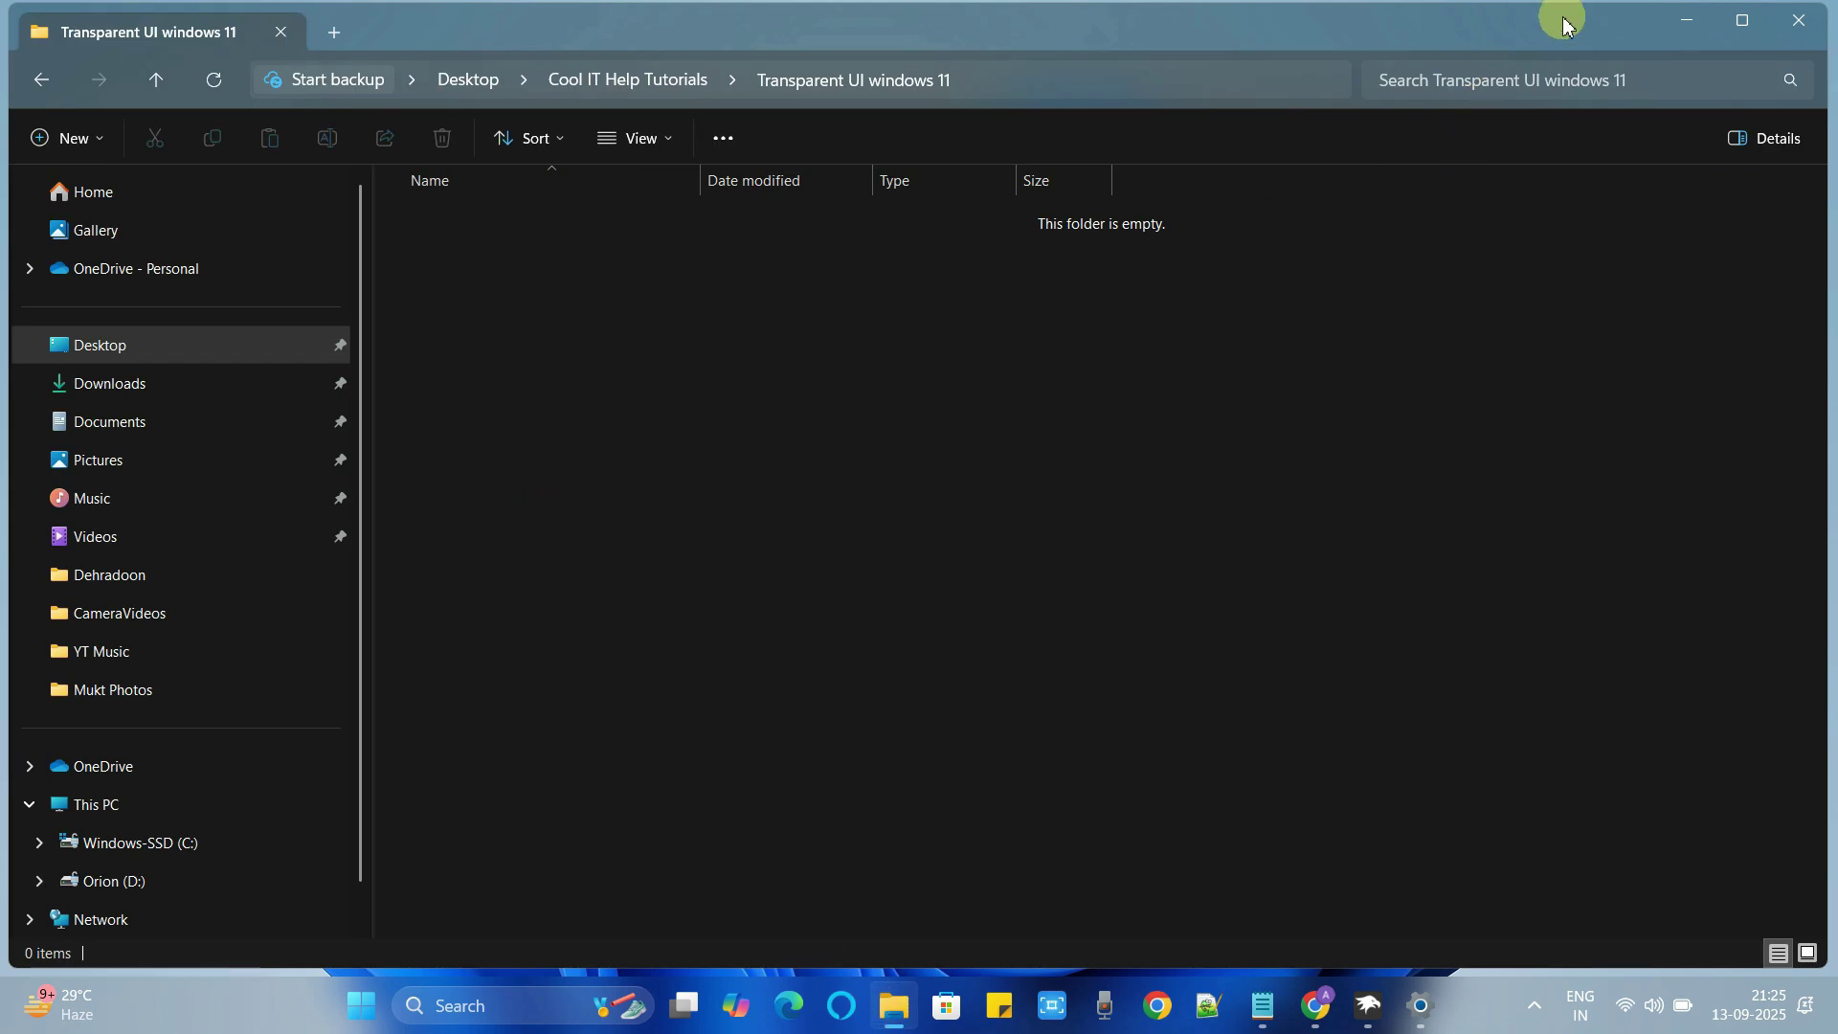
pyautogui.moveTo(1565, 27)
pyautogui.mouseDown()
pyautogui.moveTo(1600, 70)
pyautogui.moveTo(1594, 44)
pyautogui.mouseUp()
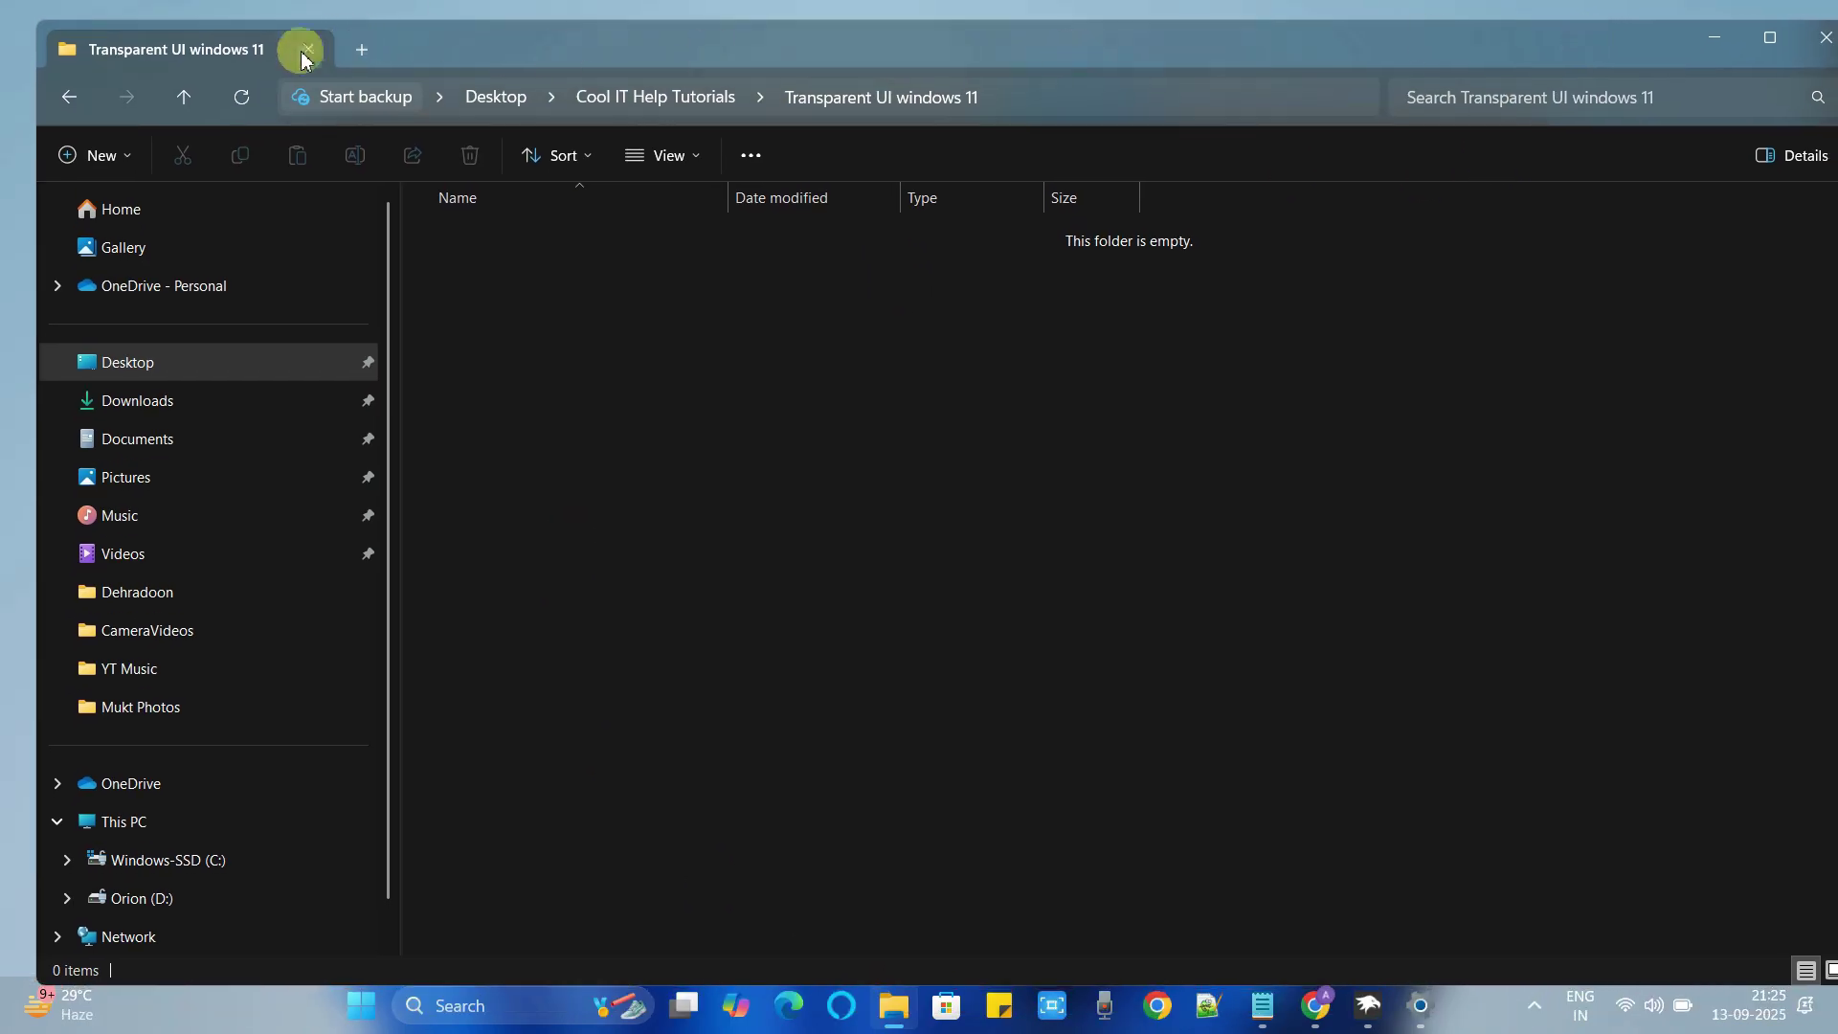
pyautogui.click(1767, 40)
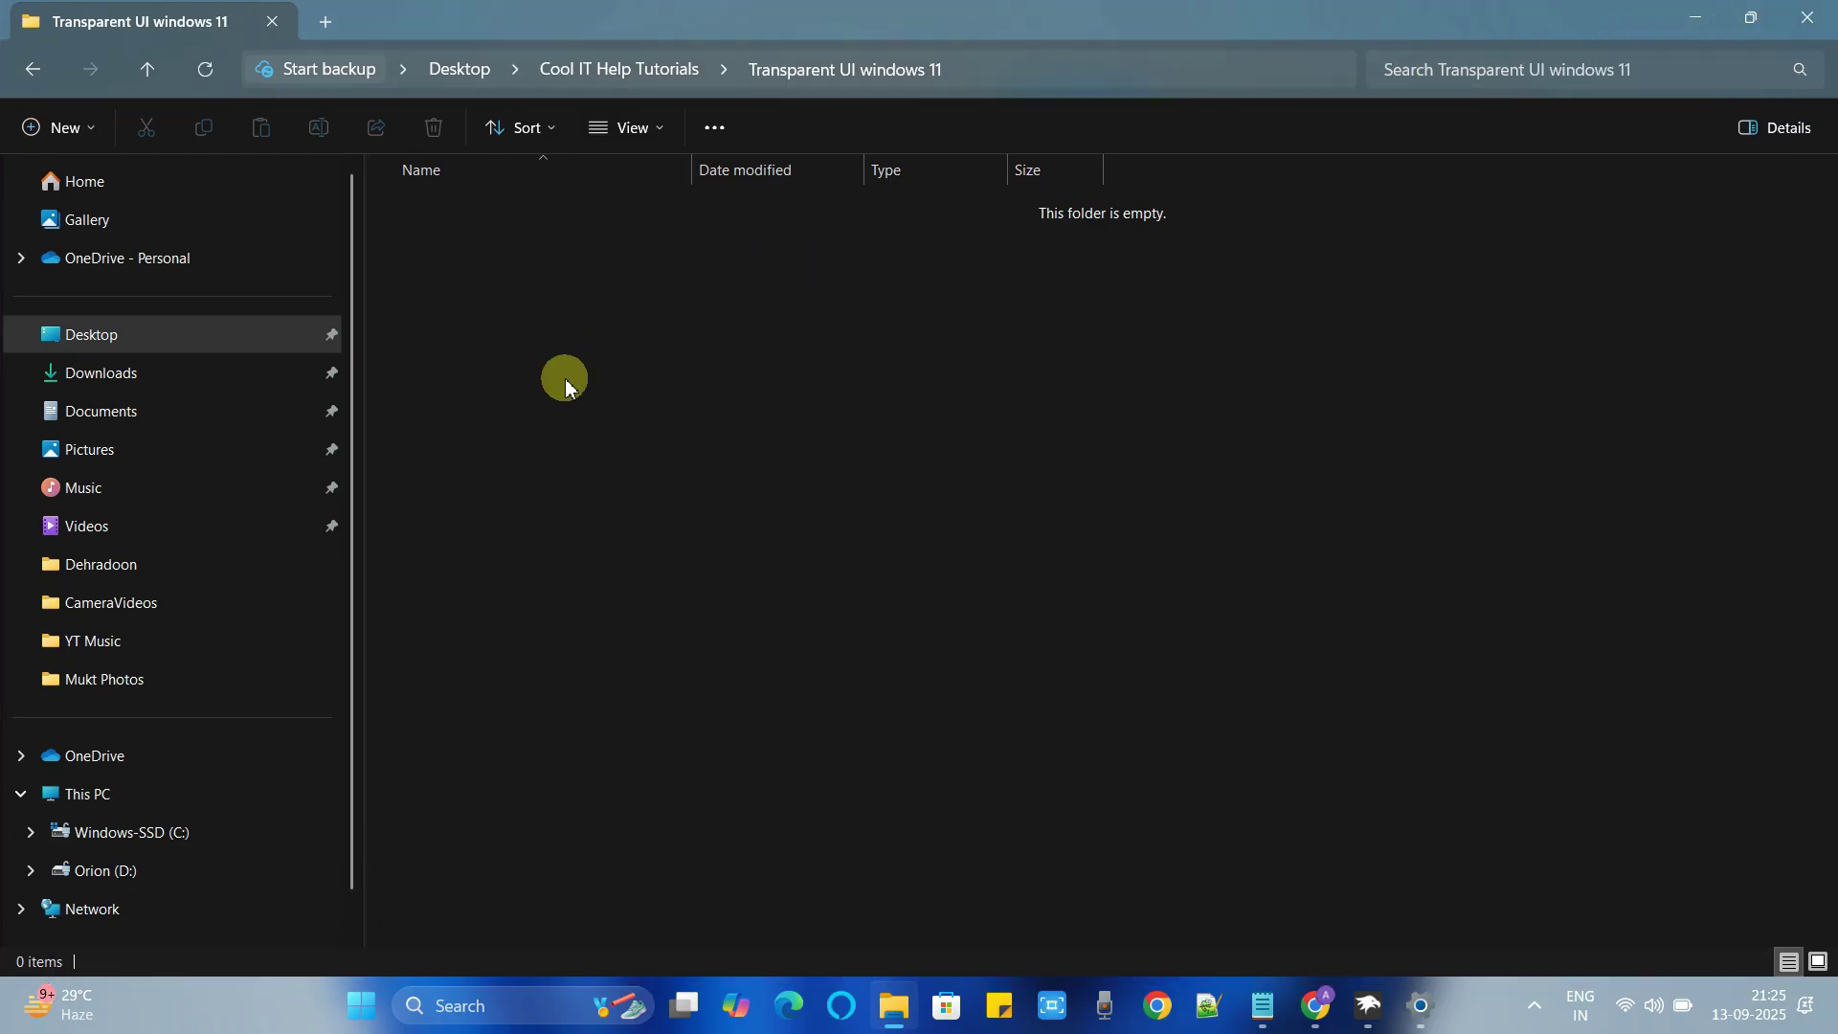
pyautogui.click(1812, 21)
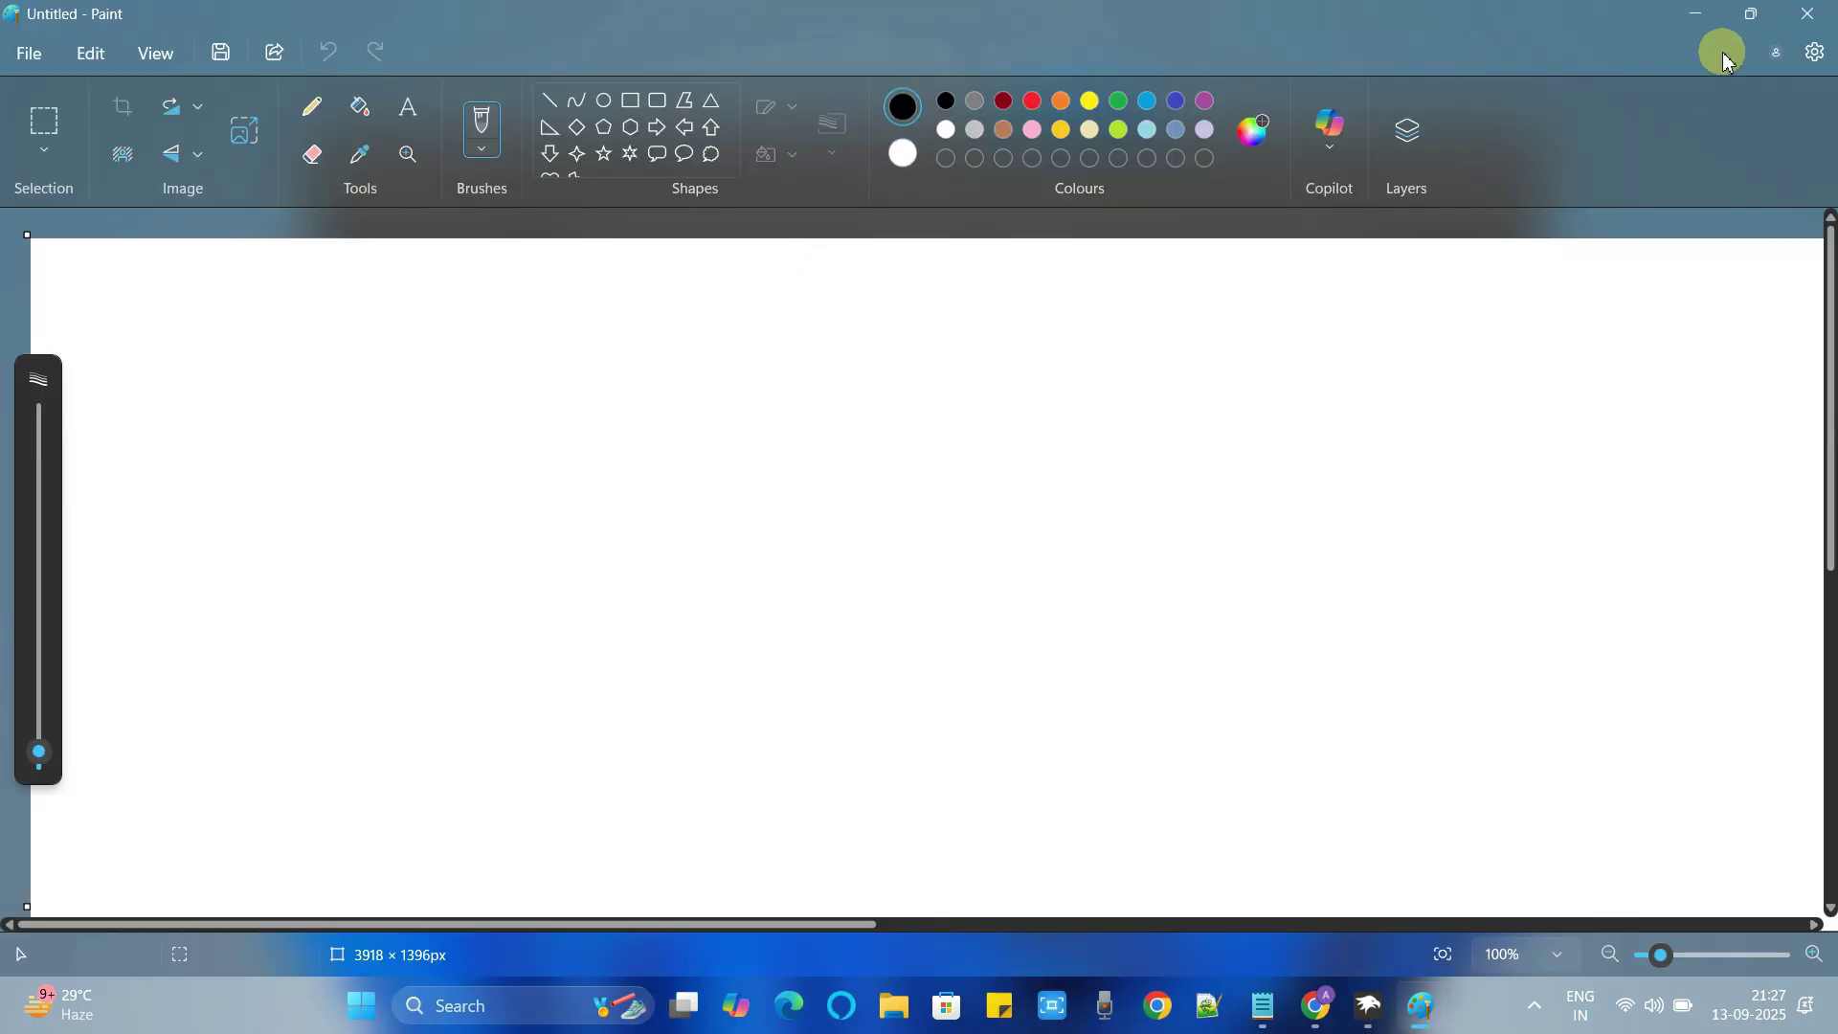
pyautogui.click(1755, 13)
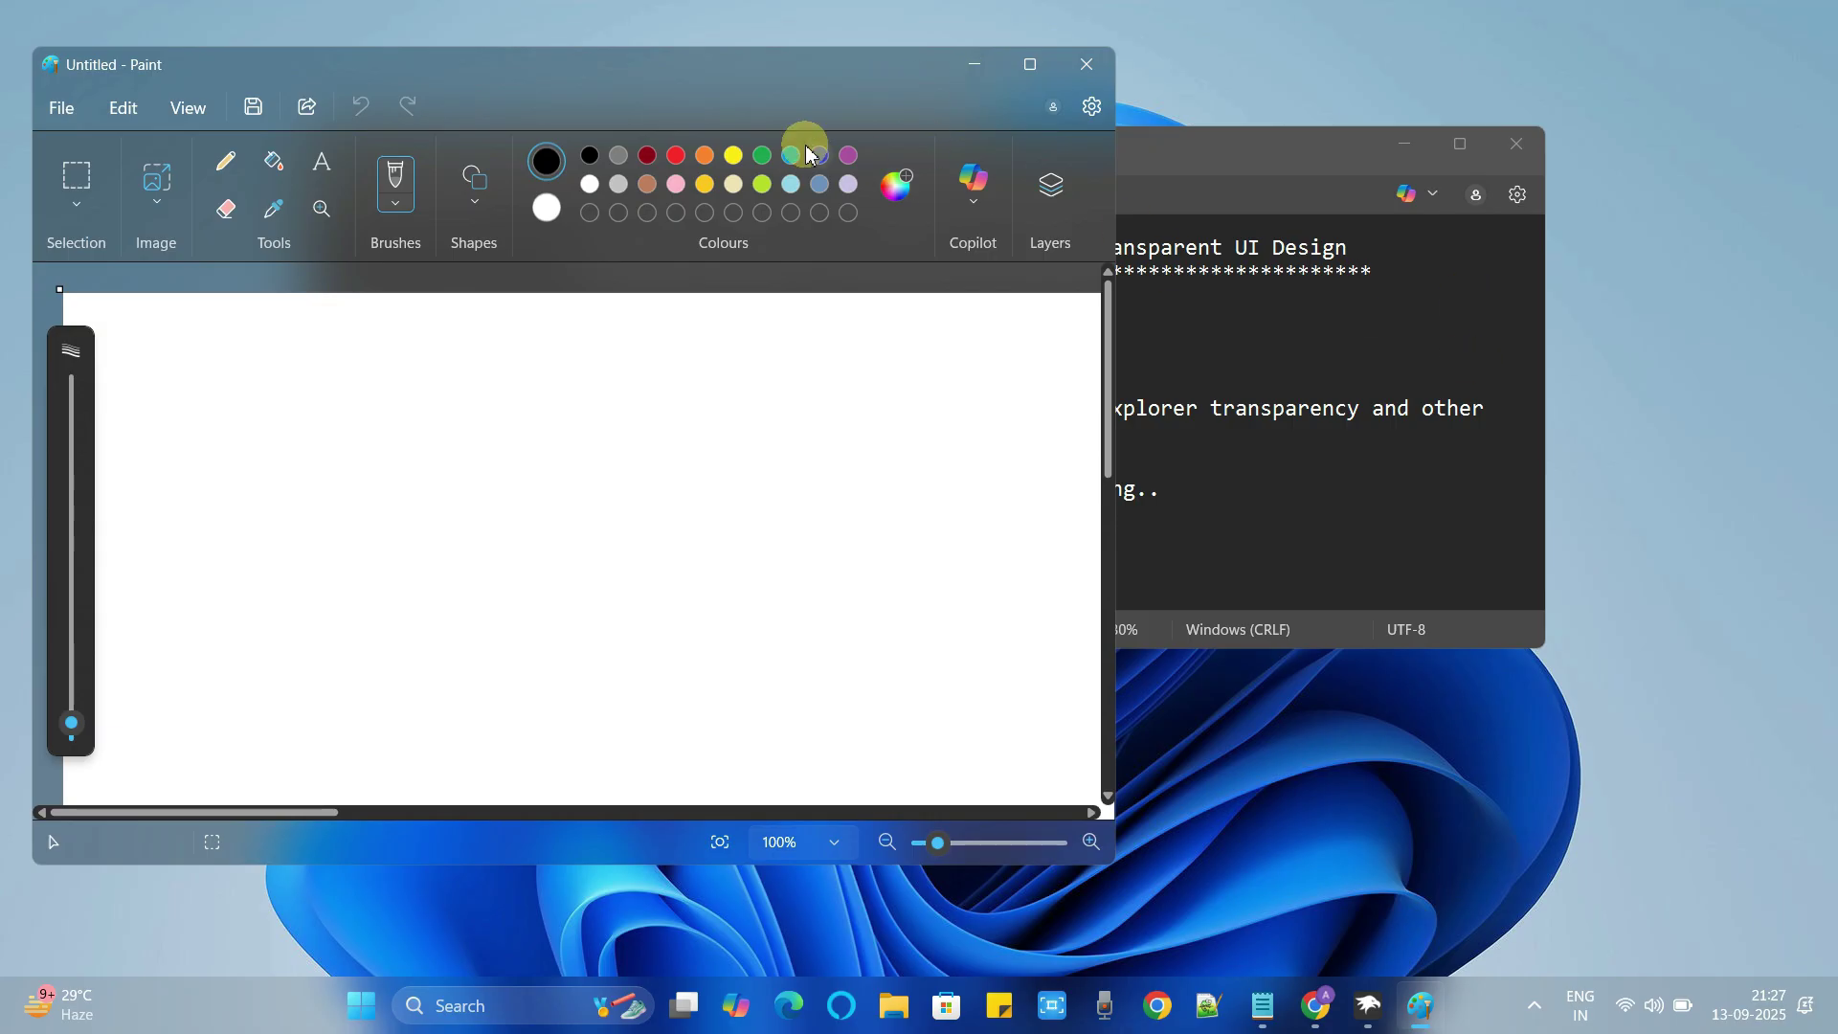
pyautogui.moveTo(701, 75)
pyautogui.mouseDown()
pyautogui.moveTo(1465, 246)
pyautogui.moveTo(1391, 297)
pyautogui.moveTo(1293, 174)
pyautogui.moveTo(1248, 217)
pyautogui.moveTo(1428, 205)
pyautogui.moveTo(1310, 538)
pyautogui.moveTo(1432, 127)
pyautogui.moveTo(989, 99)
pyautogui.moveTo(1192, 116)
pyautogui.mouseUp()
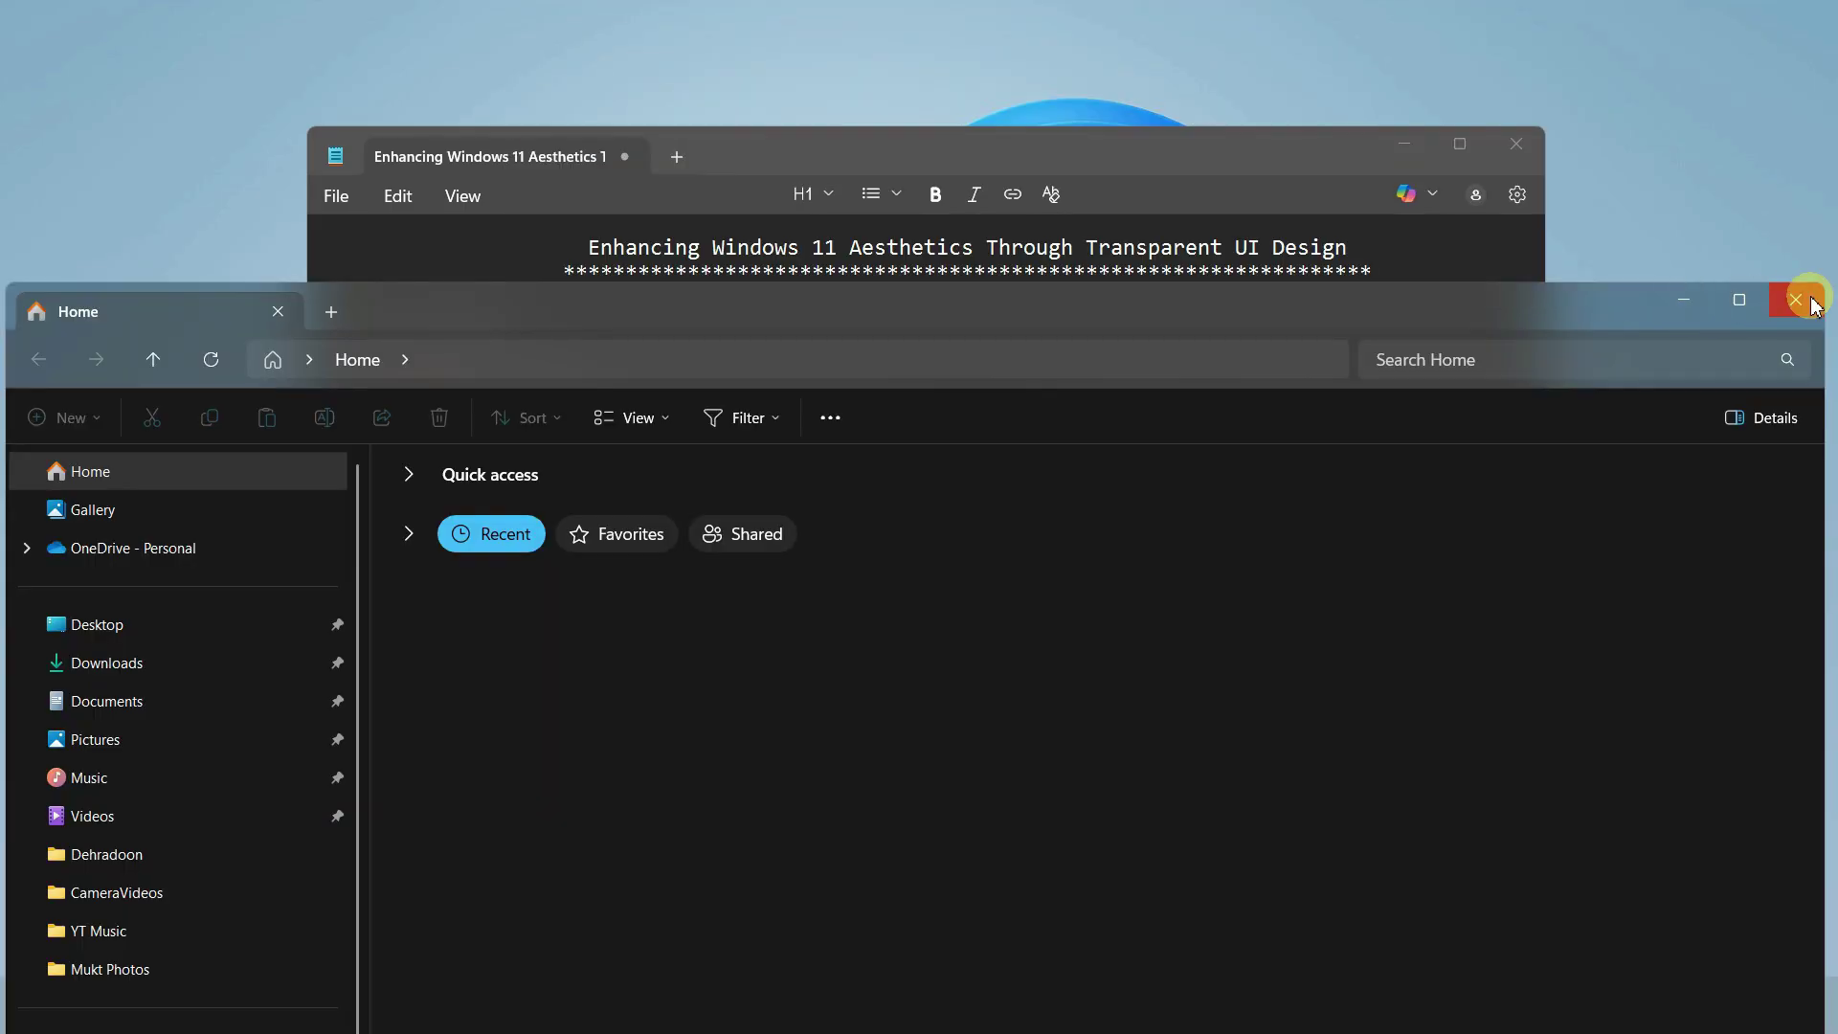
# - Close Explorer, minimize Windhawk, and preview the hidden tray icons and notification centre
pyautogui.click(1815, 305)
pyautogui.click(1421, 1005)
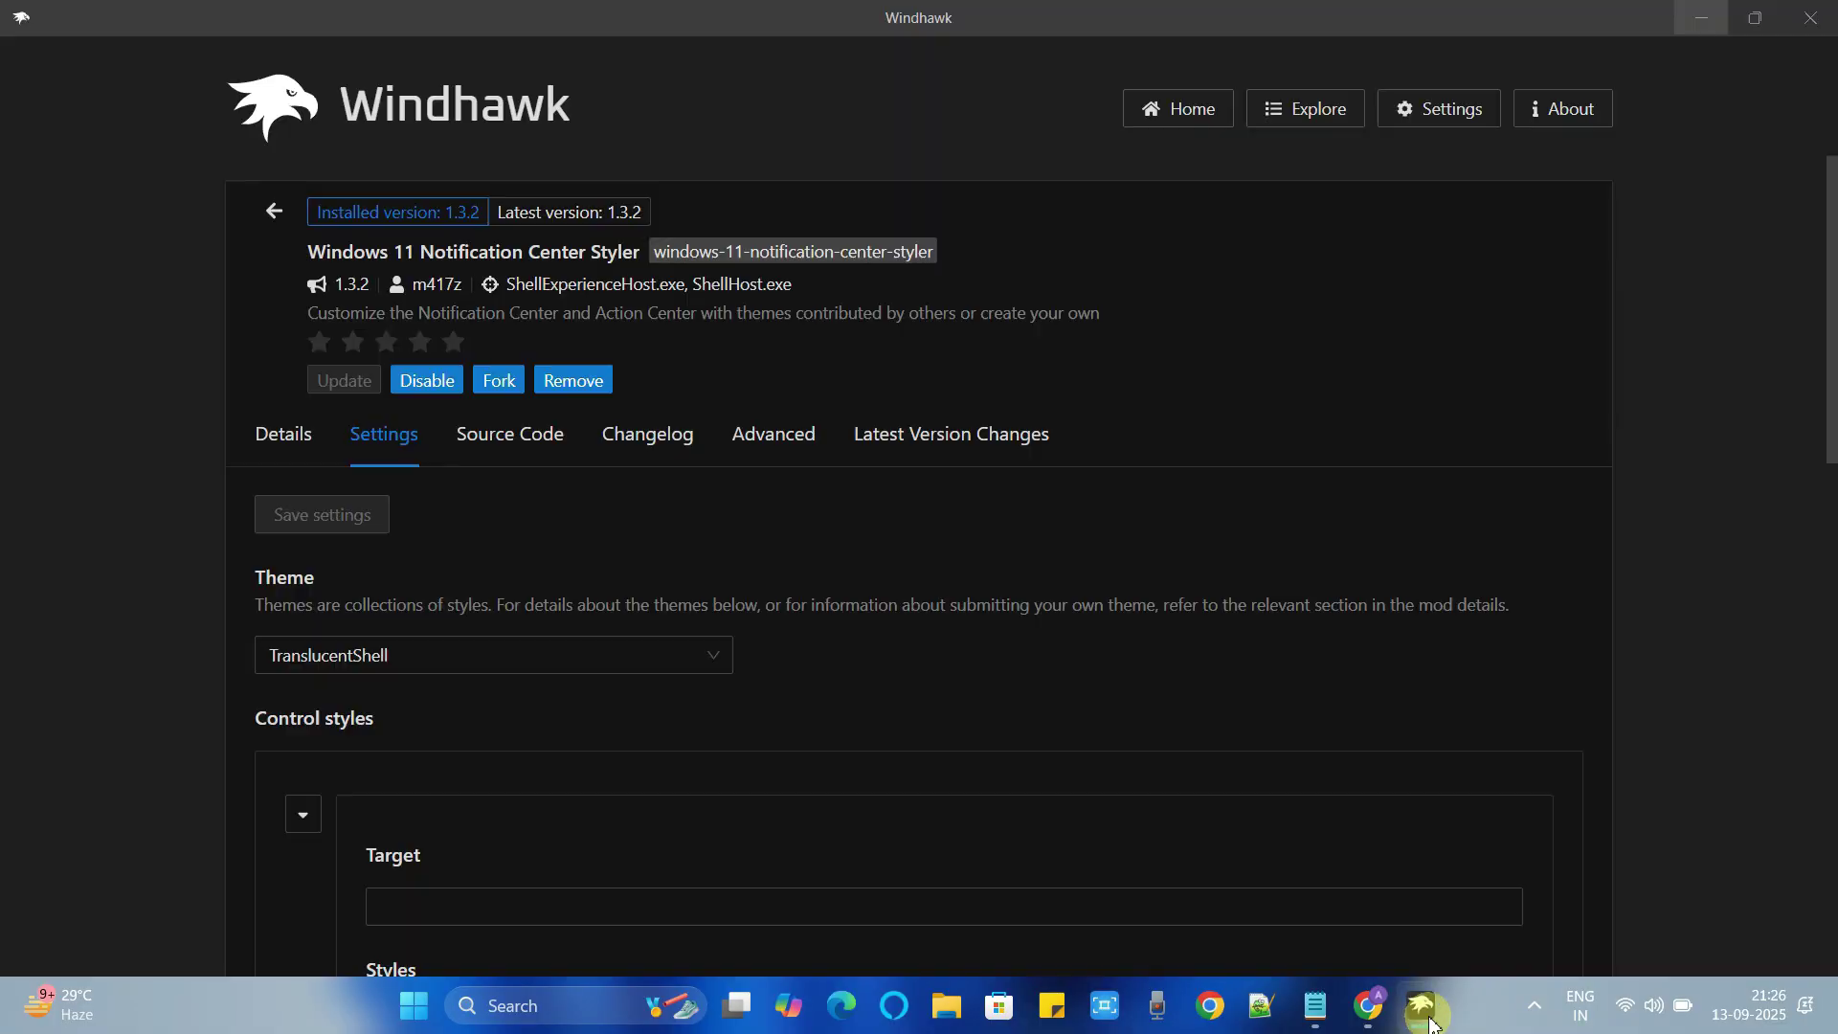
pyautogui.click(1690, 9)
pyautogui.click(1537, 1007)
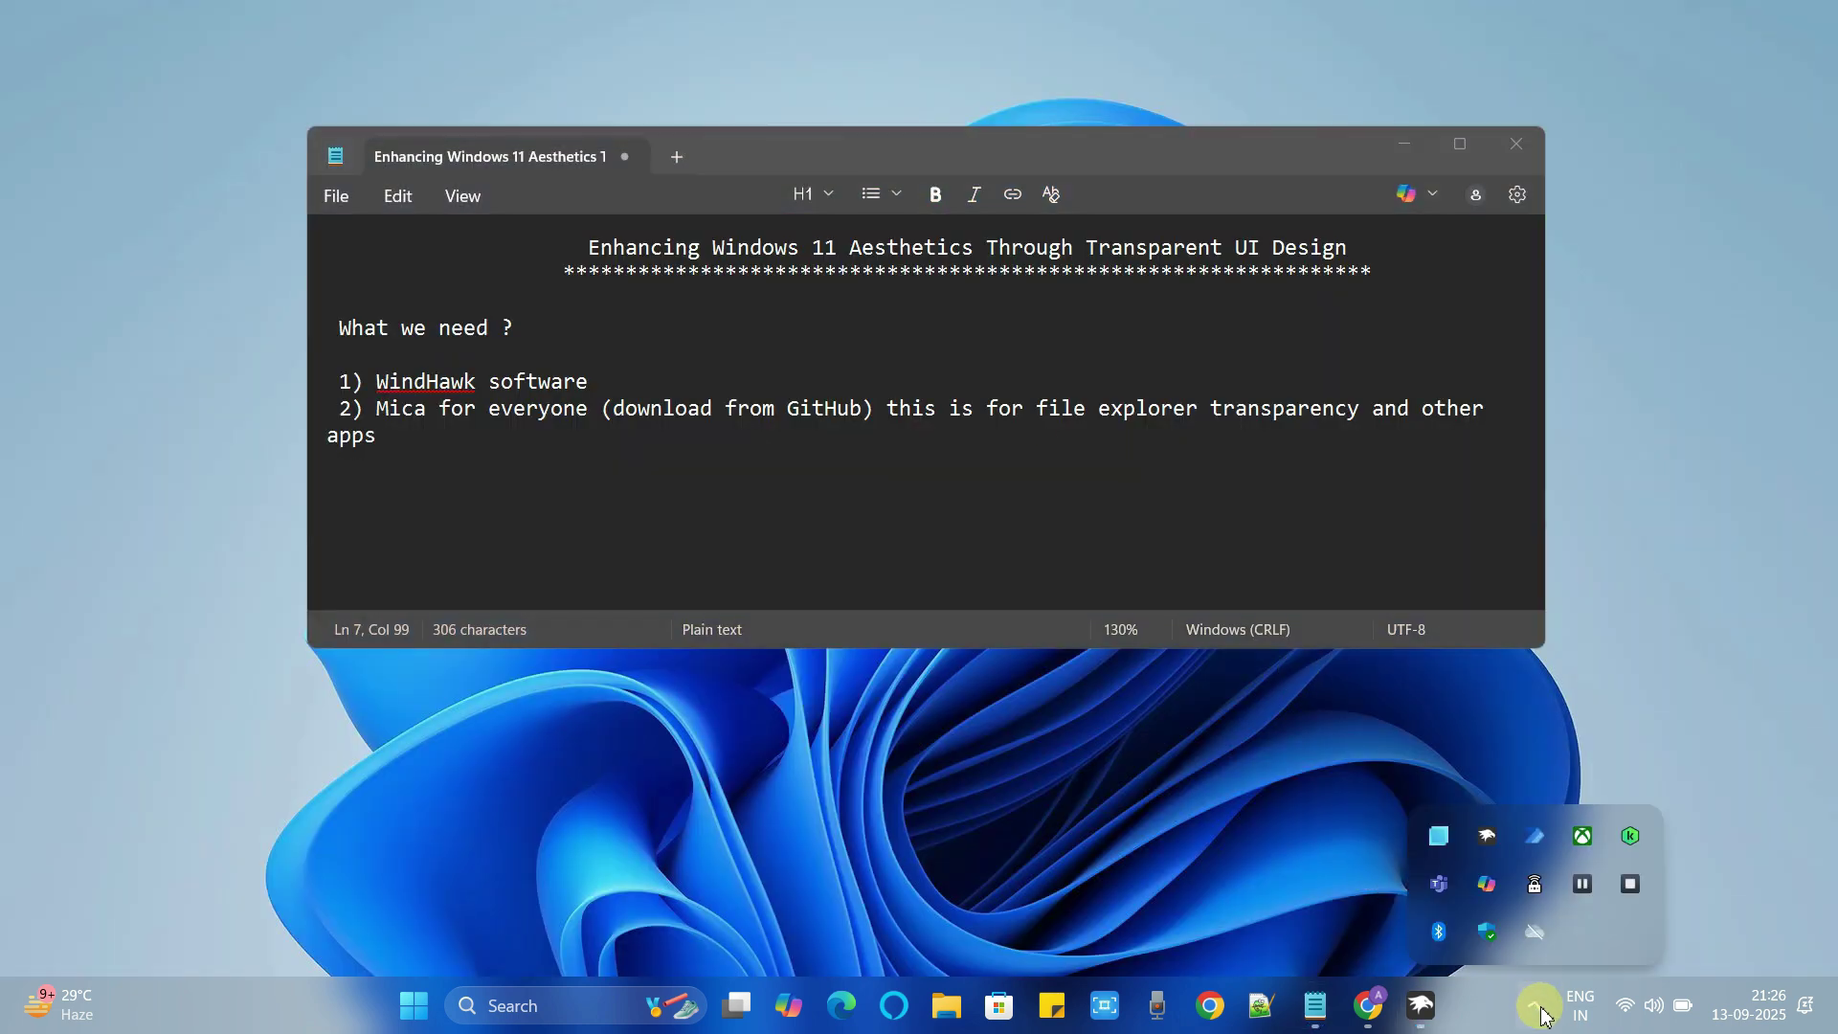
pyautogui.click(1745, 1014)
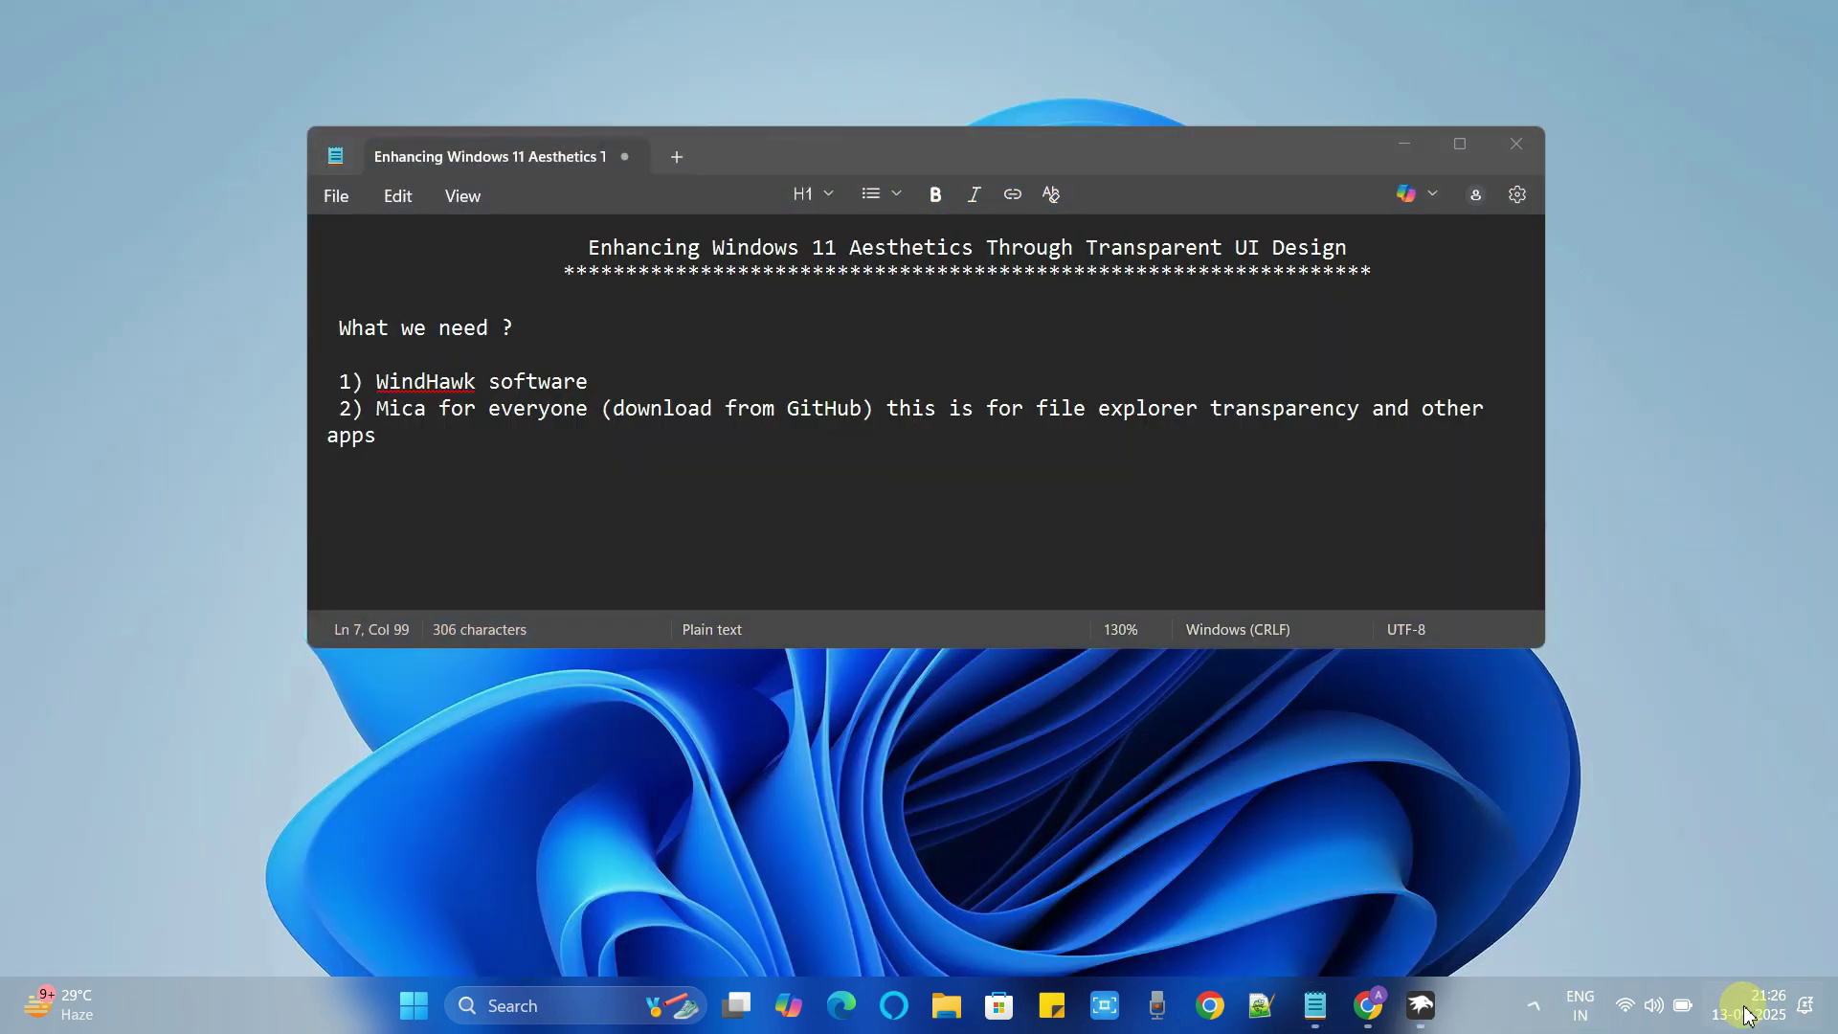
pyautogui.click(1796, 1010)
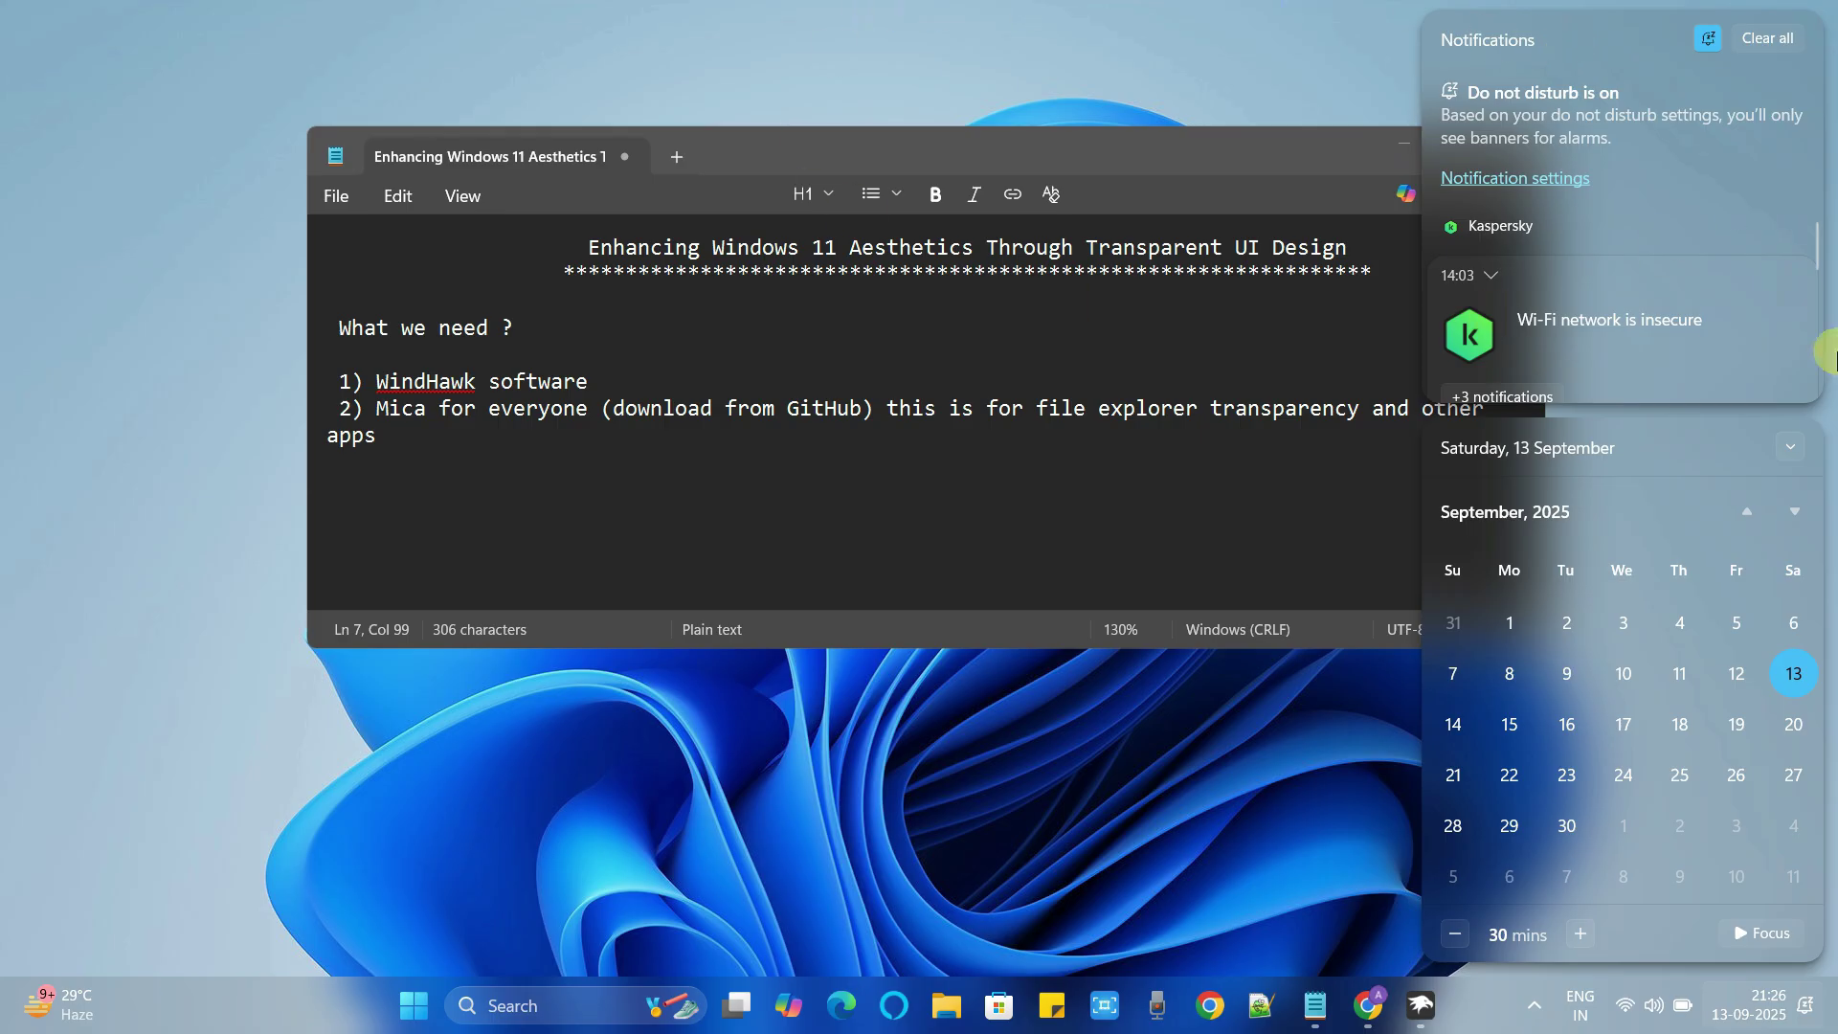
pyautogui.click(793, 586)
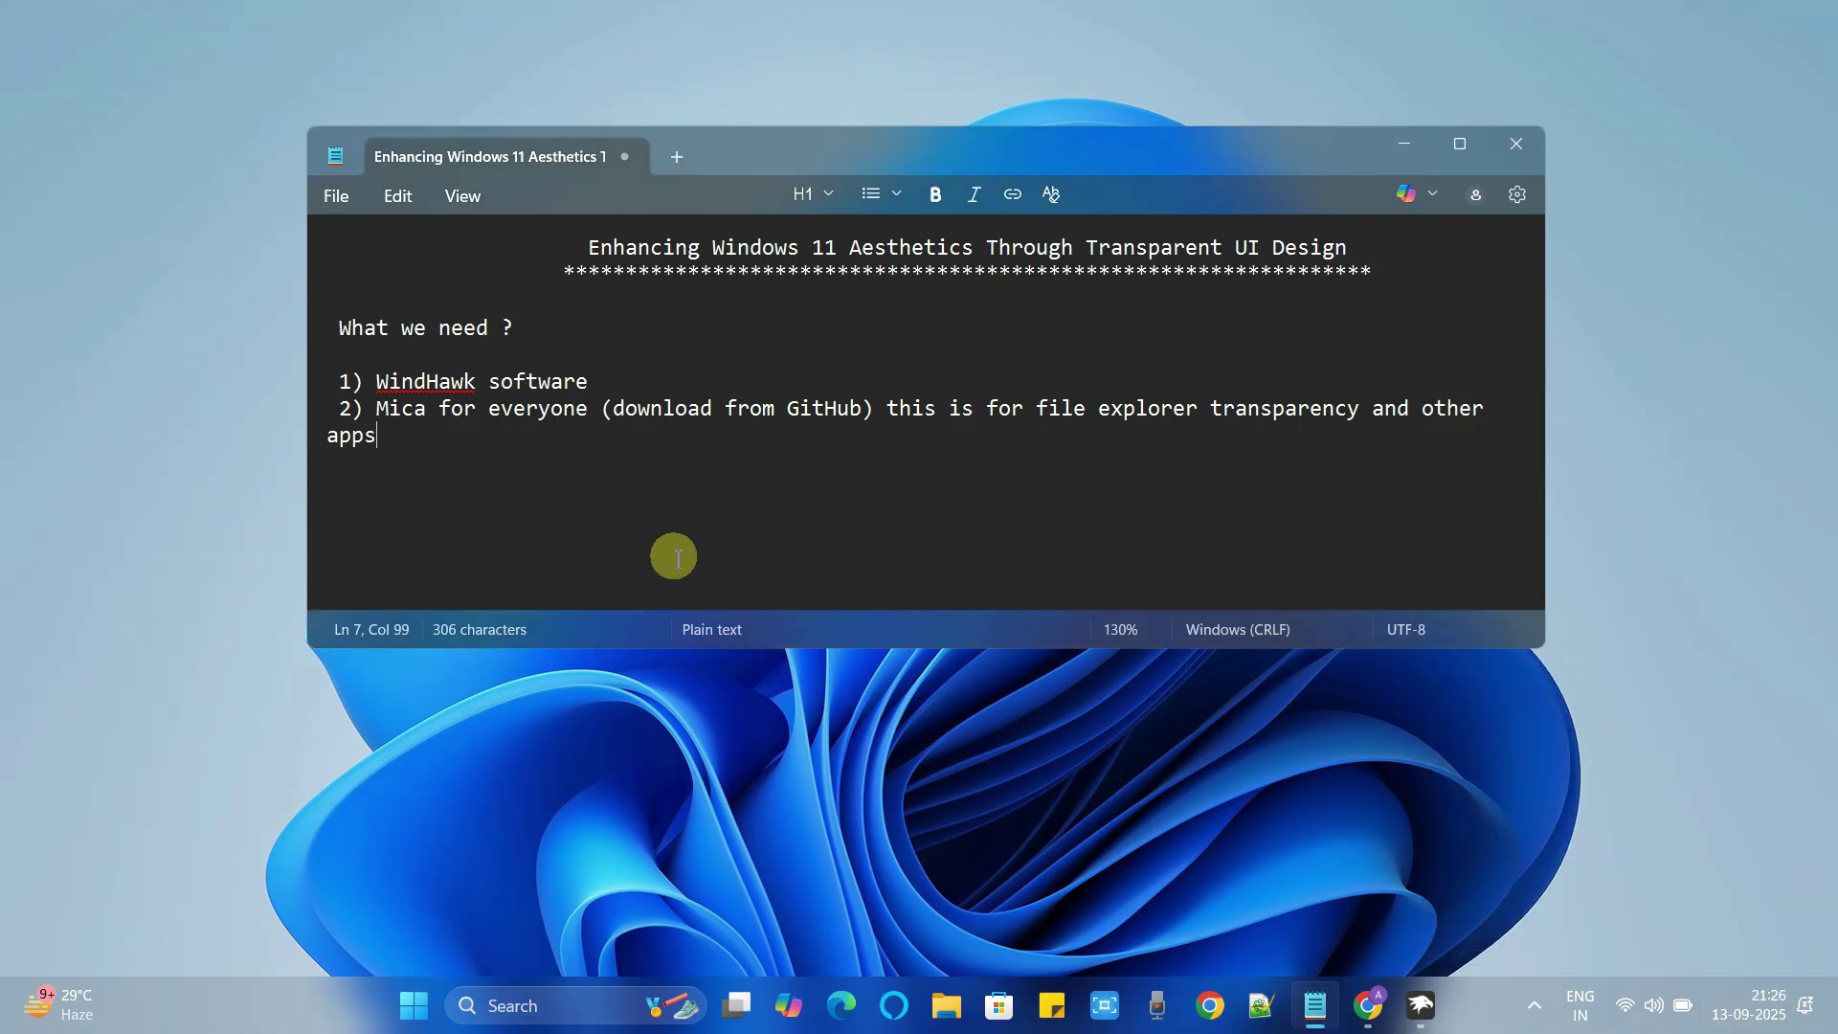
# - Add a new closing line to the Notepad note: 'working fine. Like and Subscribe to support.'
pyautogui.press('Return')
pyautogui.press('Return')
pyautogui.write('working fine. Thanks')
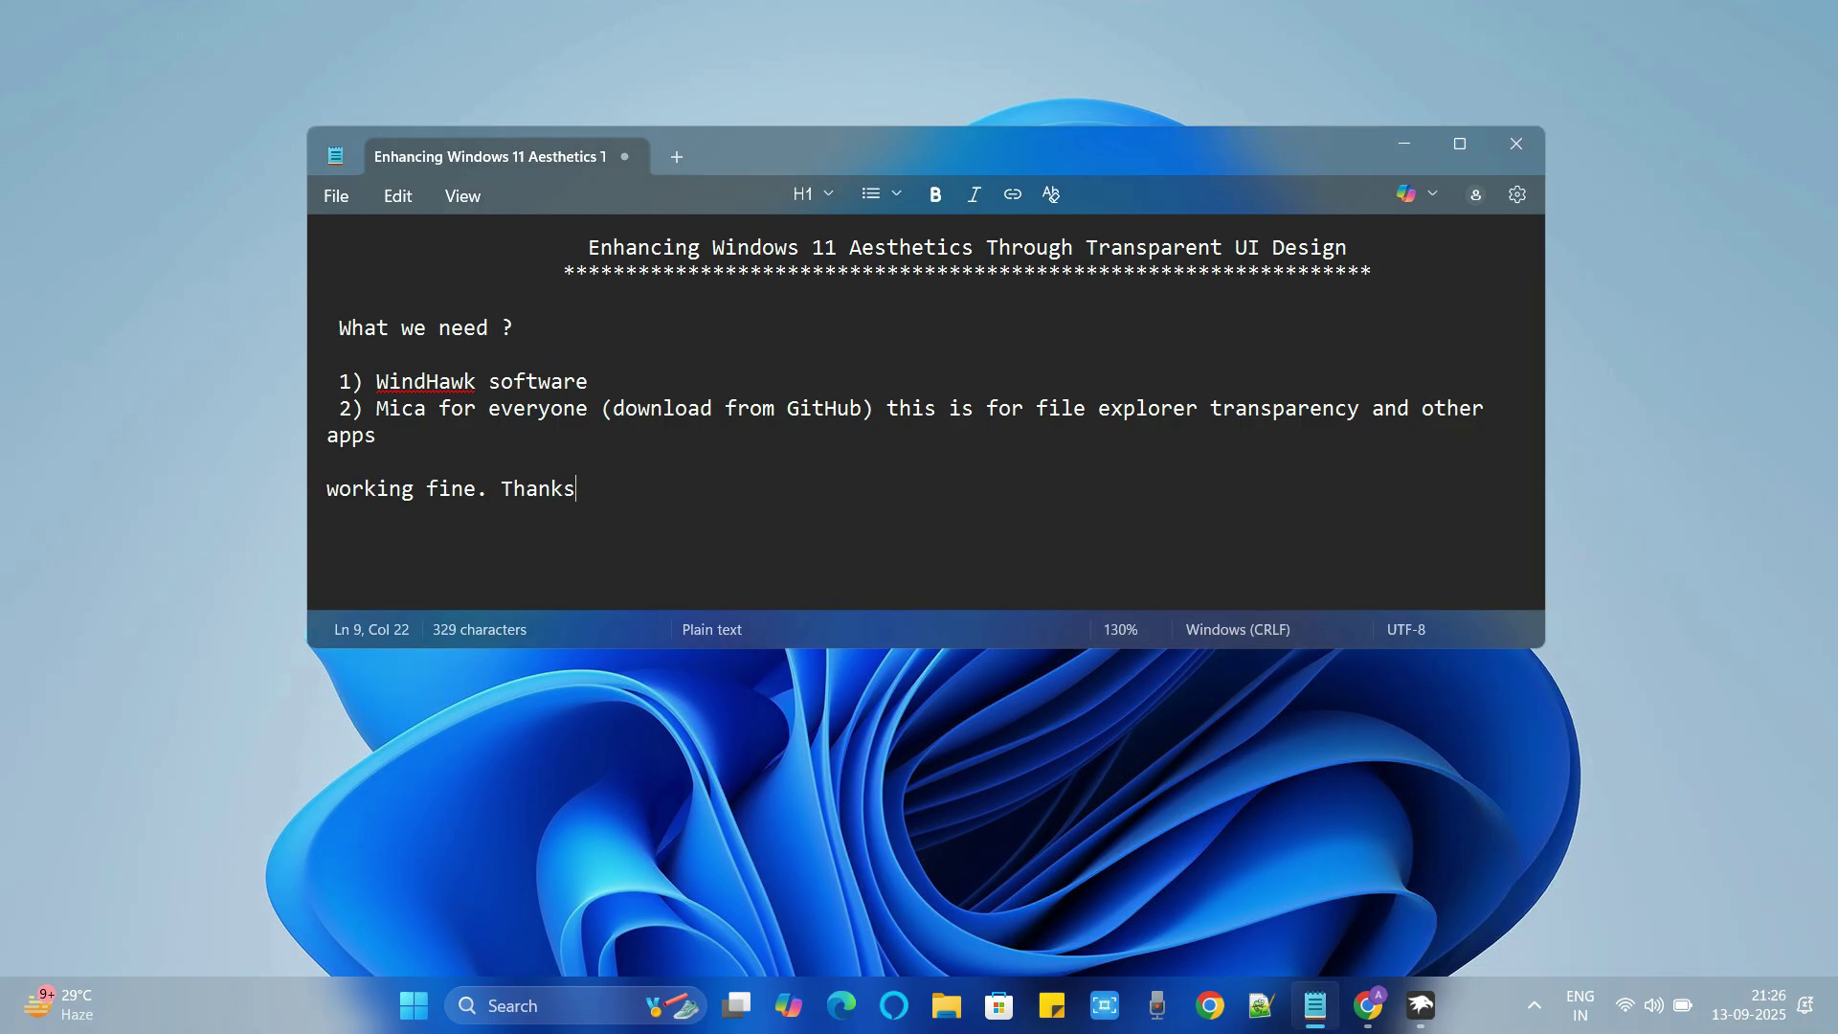
pyautogui.press('BackSpace')
pyautogui.press('BackSpace')
pyautogui.press('BackSpace')
pyautogui.press('BackSpace')
pyautogui.press('BackSpace')
pyautogui.press('BackSpace')
pyautogui.write('Like and Subscribe to support.')
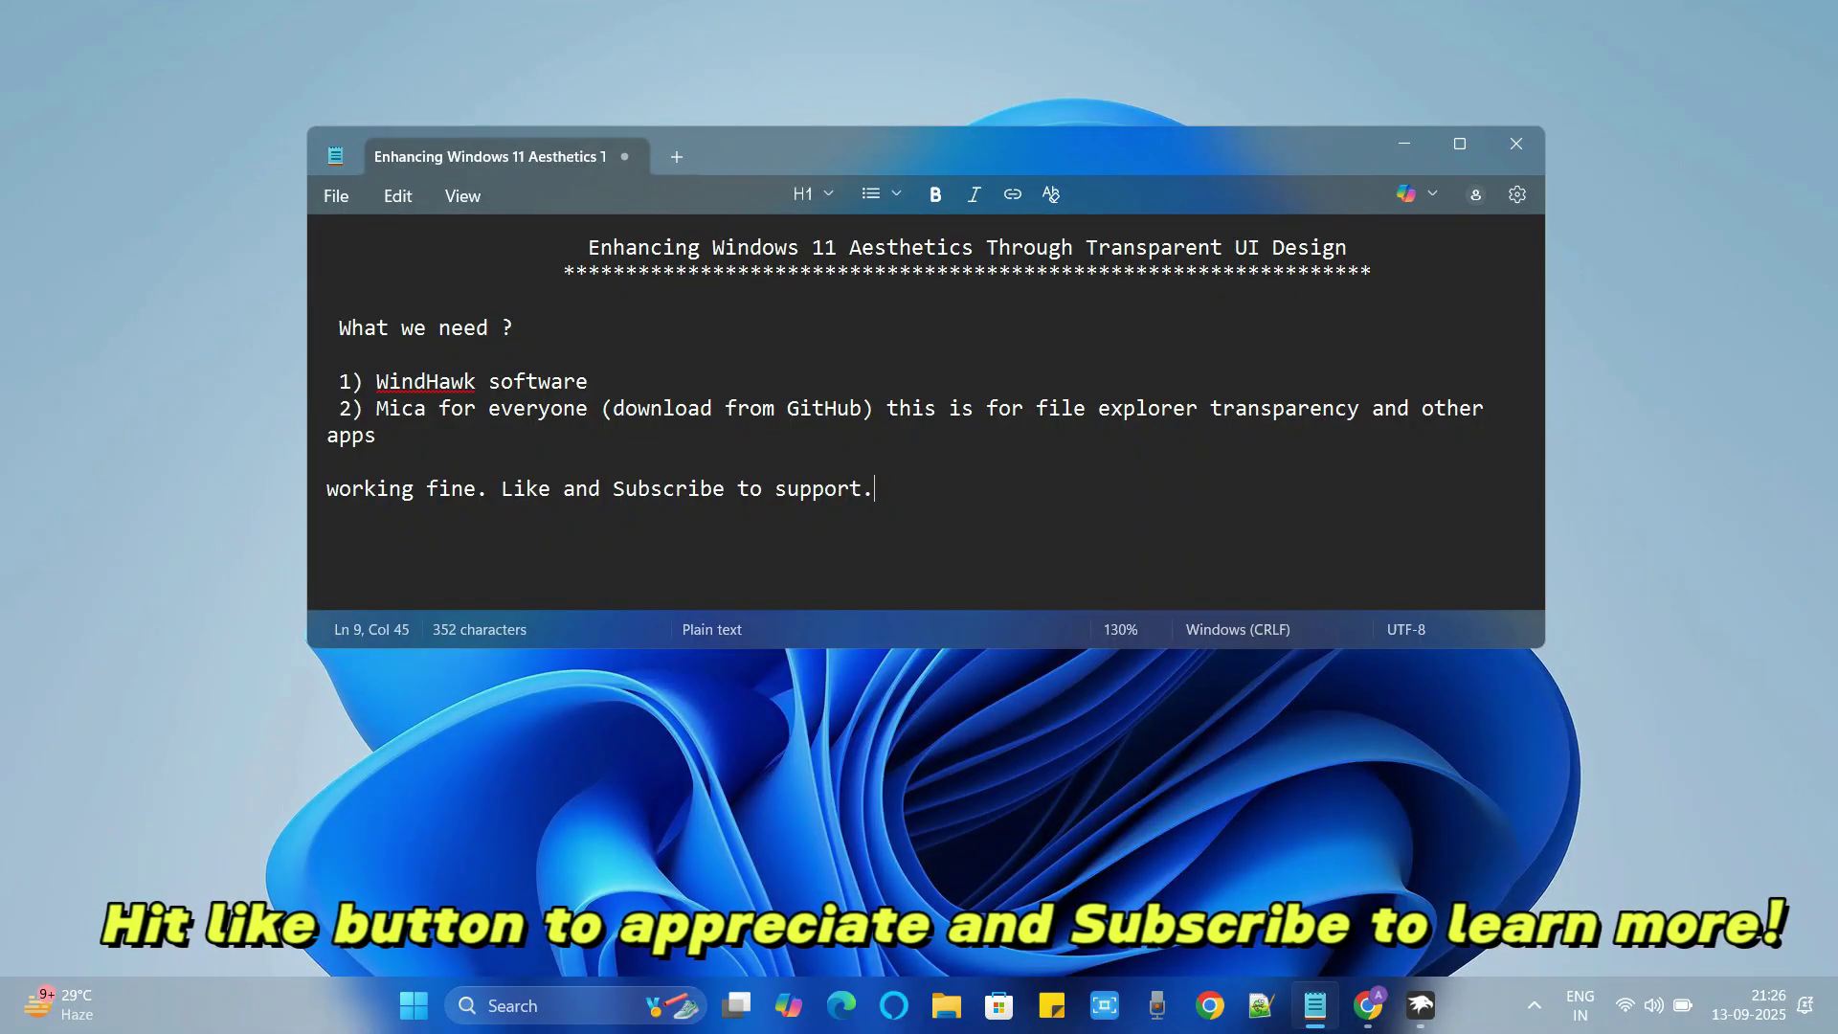
pyautogui.write('. thanks')
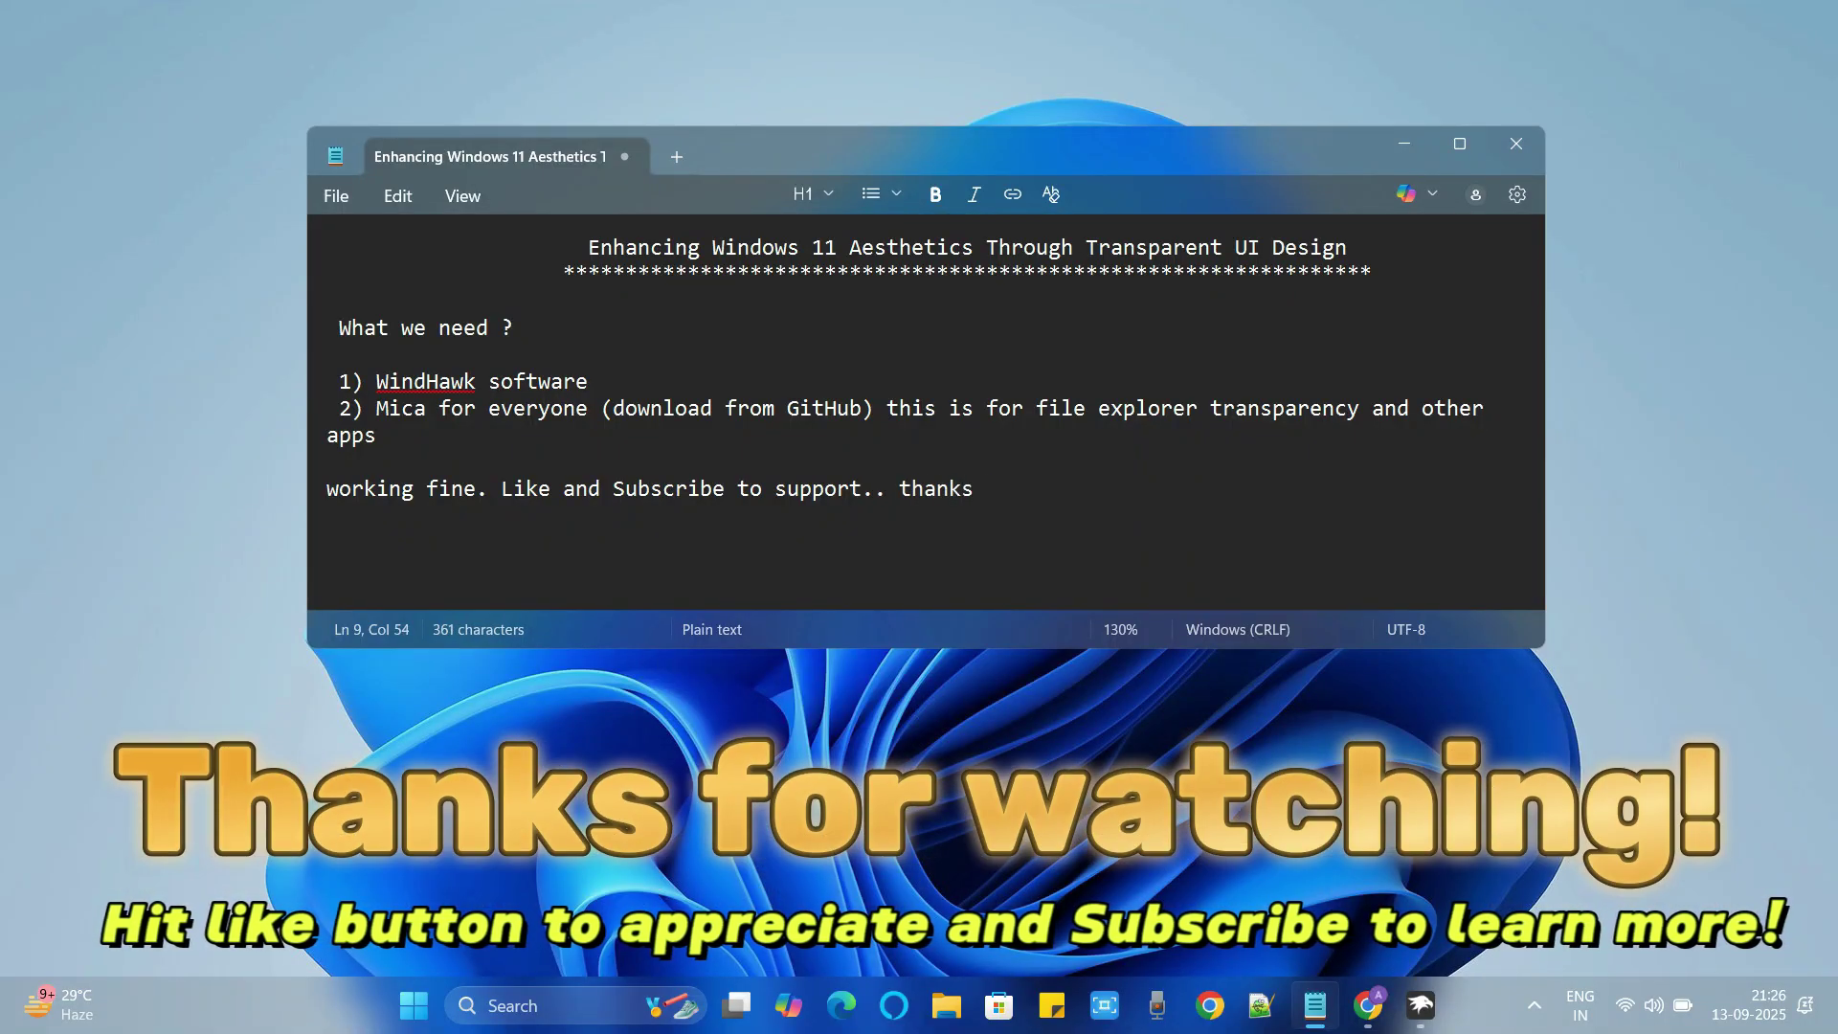